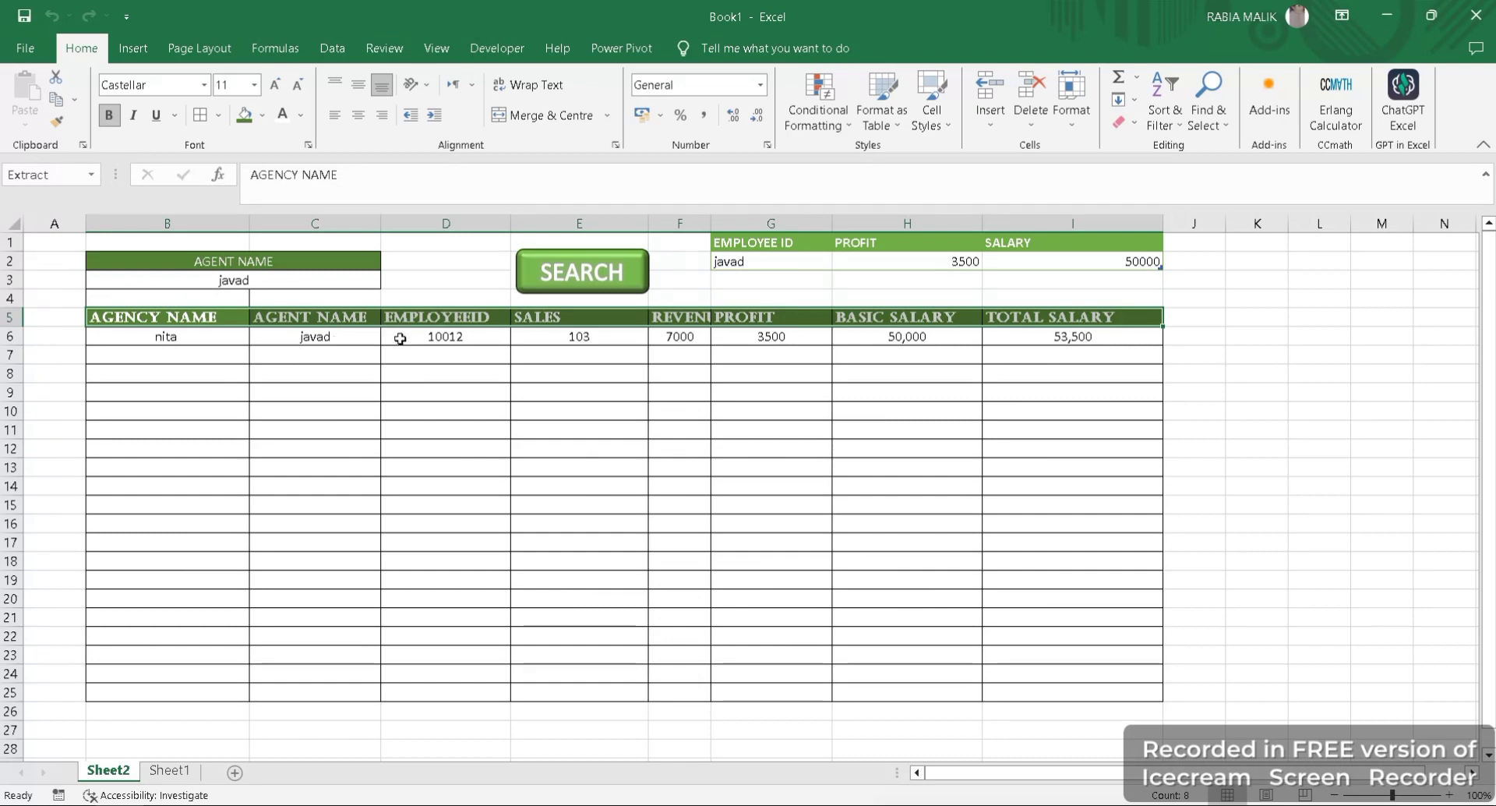
- Inspect the agent's record in row 6 and the profit and salary summary cells H2 and I2
{"action": "left_click", "coordinate": [405, 334]}
{"action": "left_click_drag", "start_coordinate": [670, 336], "coordinate": [729, 339]}
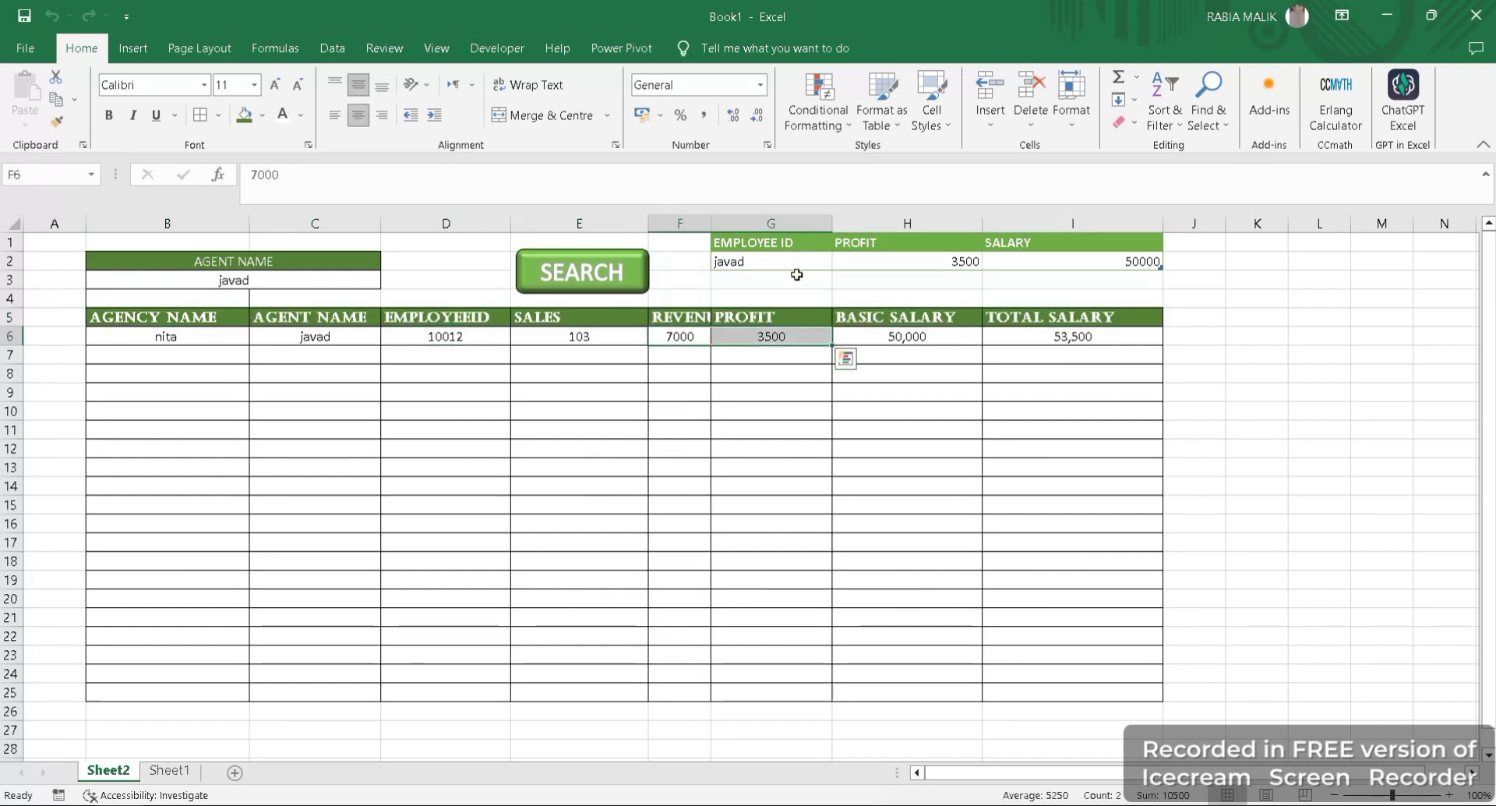
{"action": "left_click", "coordinate": [979, 261]}
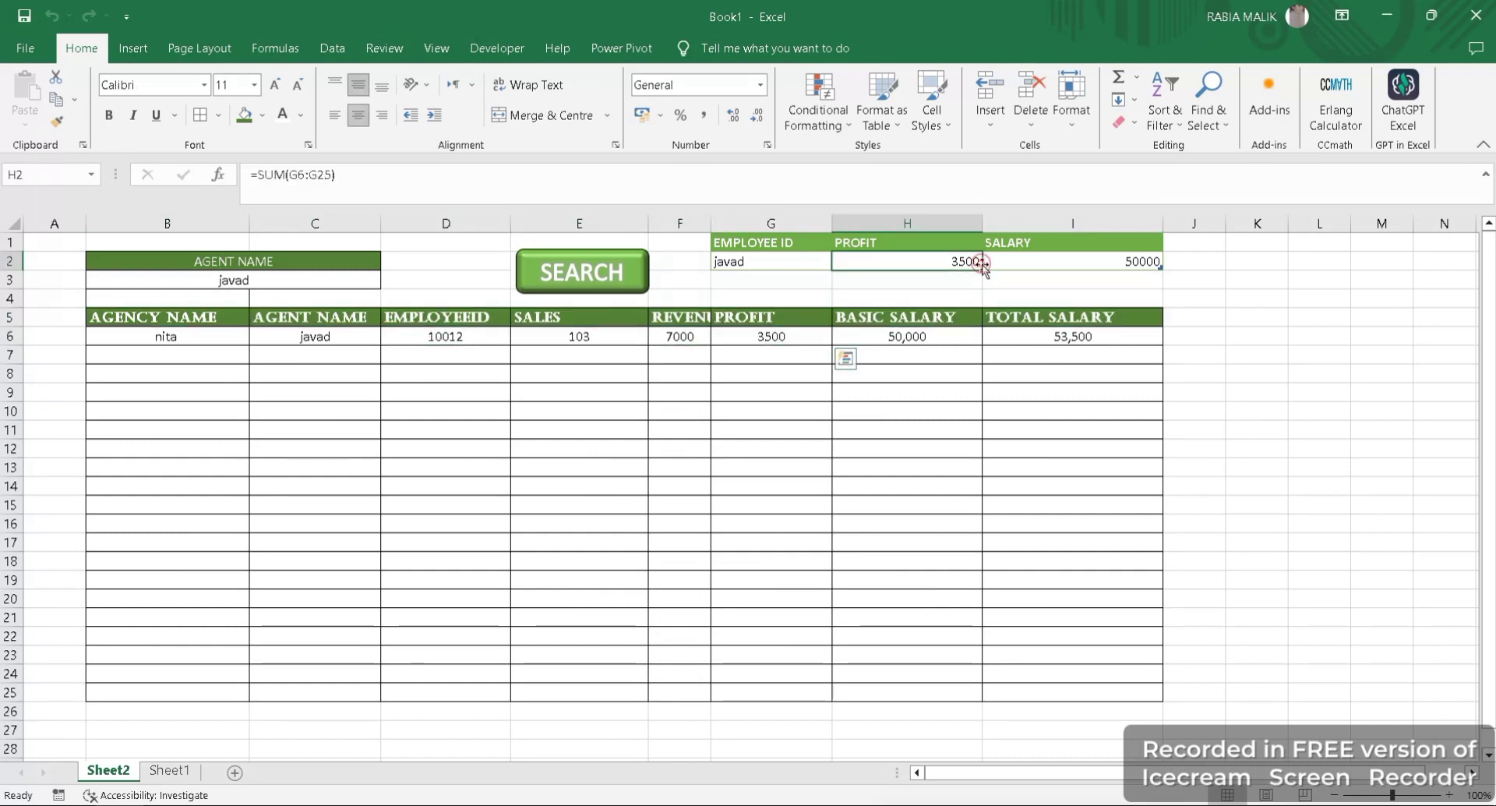
{"action": "left_click", "coordinate": [1053, 261]}
- Replace the name in the Agent Name search cell B3 with another agent's name and run the search
{"action": "left_click", "coordinate": [332, 281]}
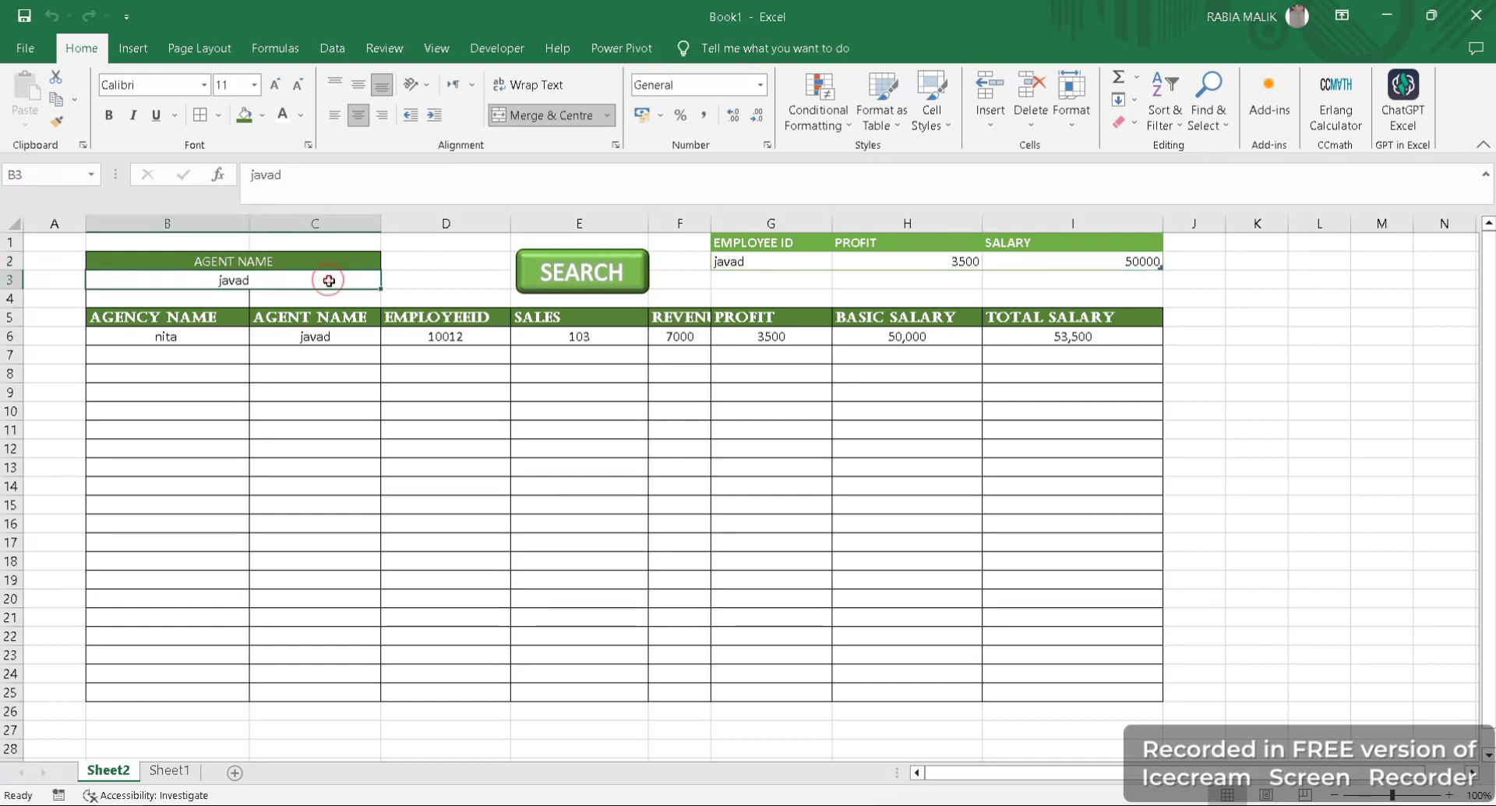
{"action": "key", "text": "BackSpace"}
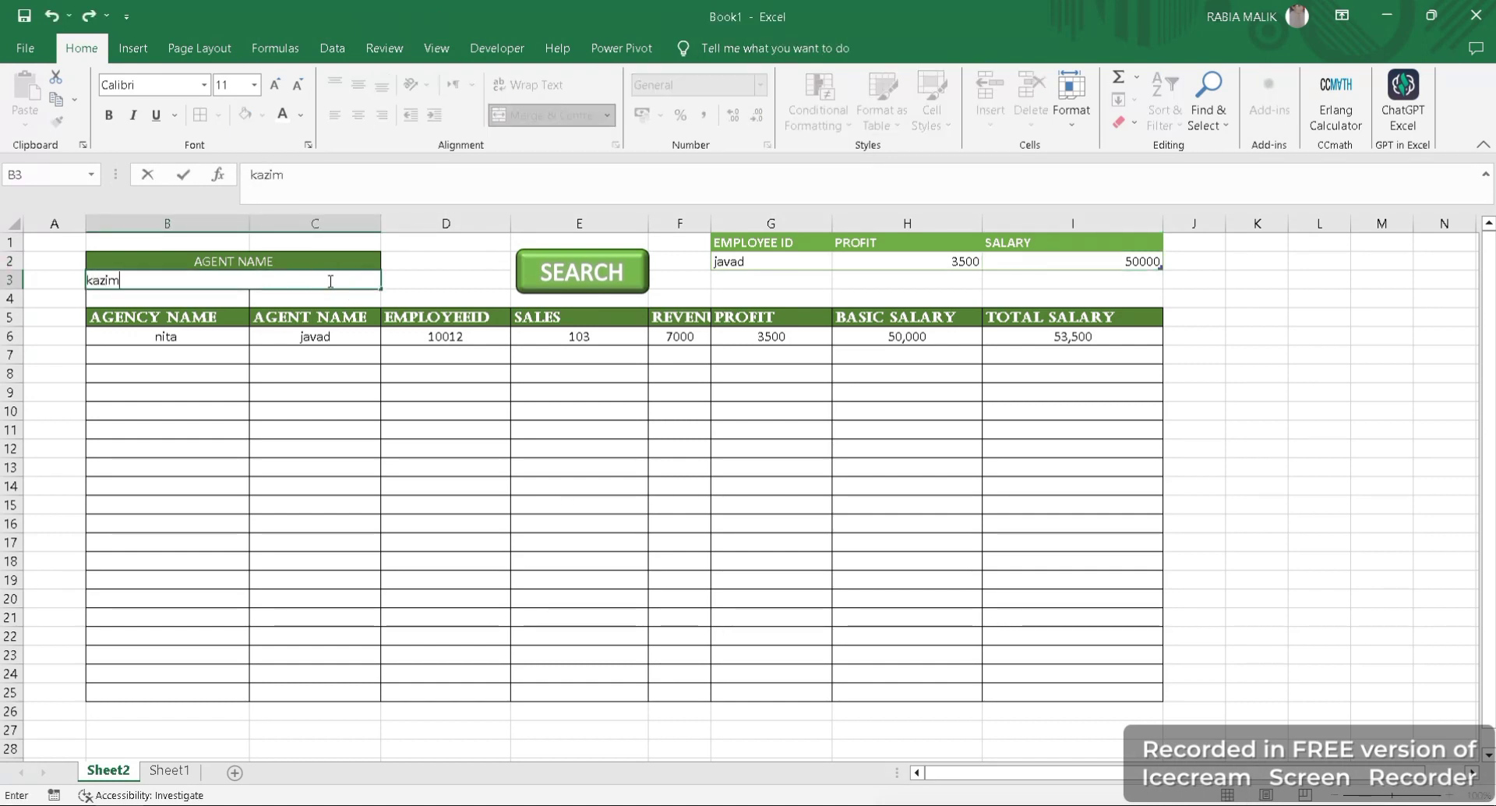
{"action": "left_click", "coordinate": [613, 302]}
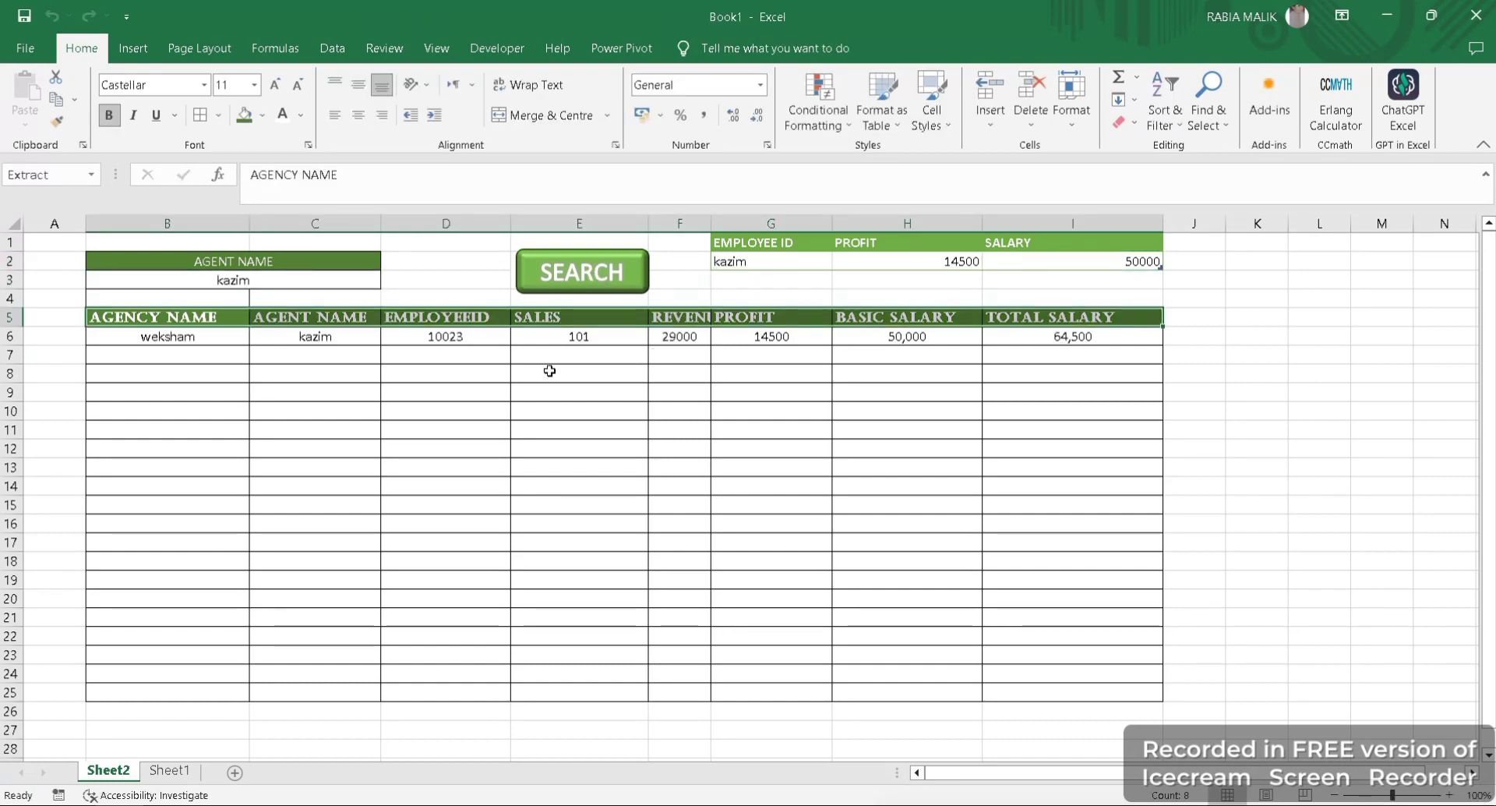
- Clear the Agent Name search cell B3 and run the search to list all agents
{"action": "left_click", "coordinate": [310, 282]}
{"action": "key", "text": "BackSpace"}
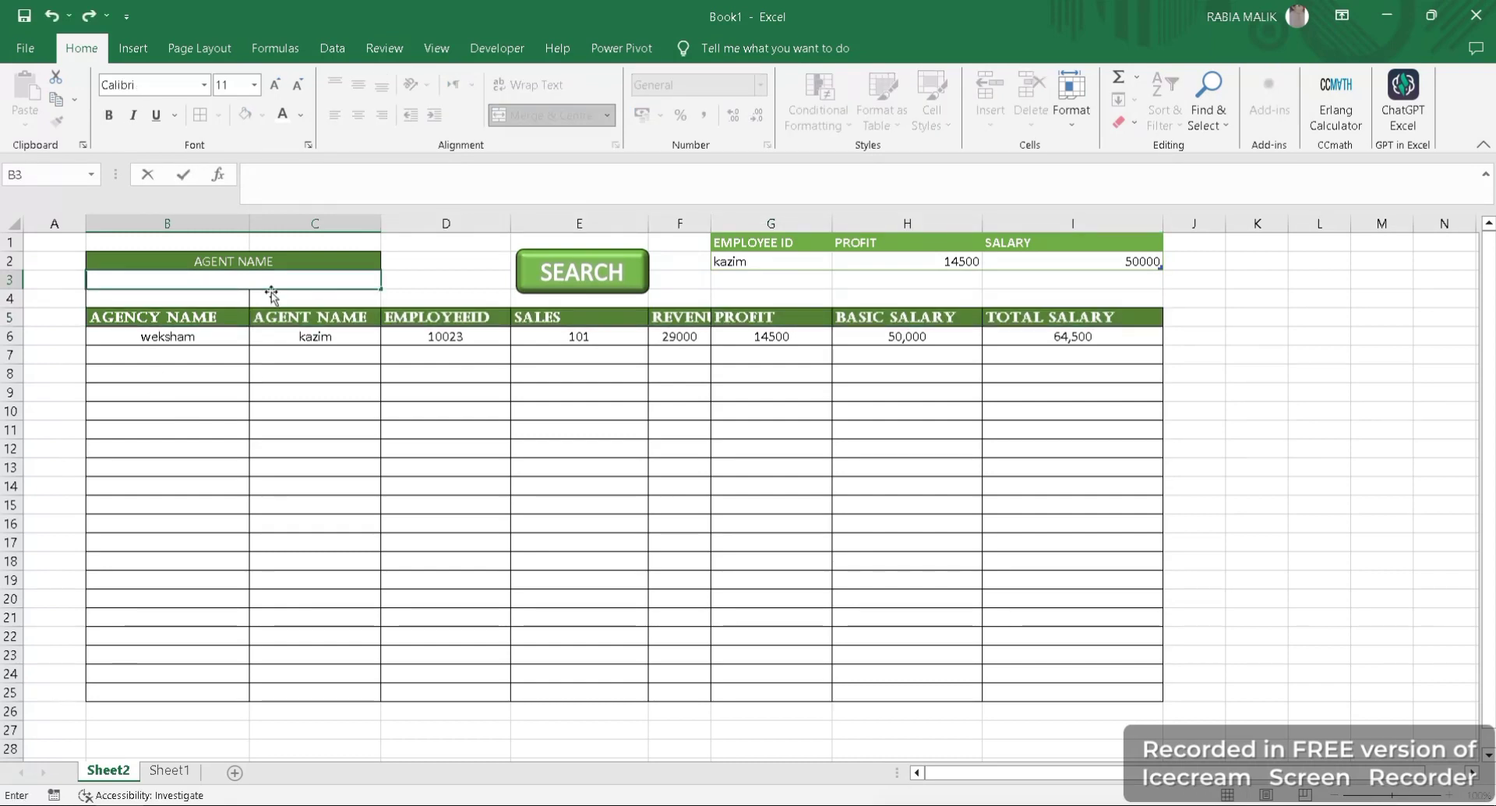
{"action": "left_click", "coordinate": [565, 269]}
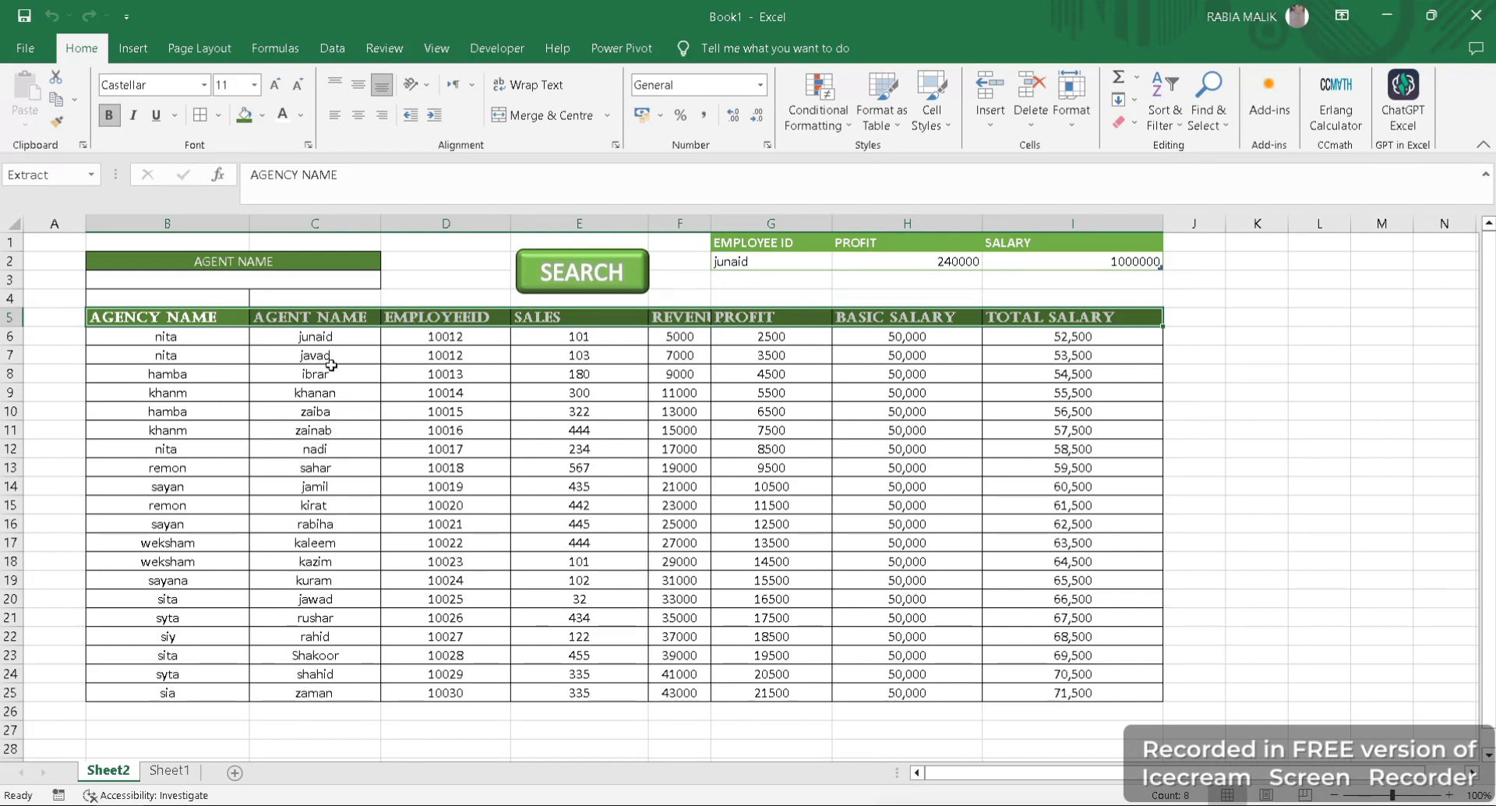
- Replace the agent name in C20 with the same name as the agent in C7
{"action": "left_click", "coordinate": [323, 605]}
{"action": "key", "text": "BackSpace"}
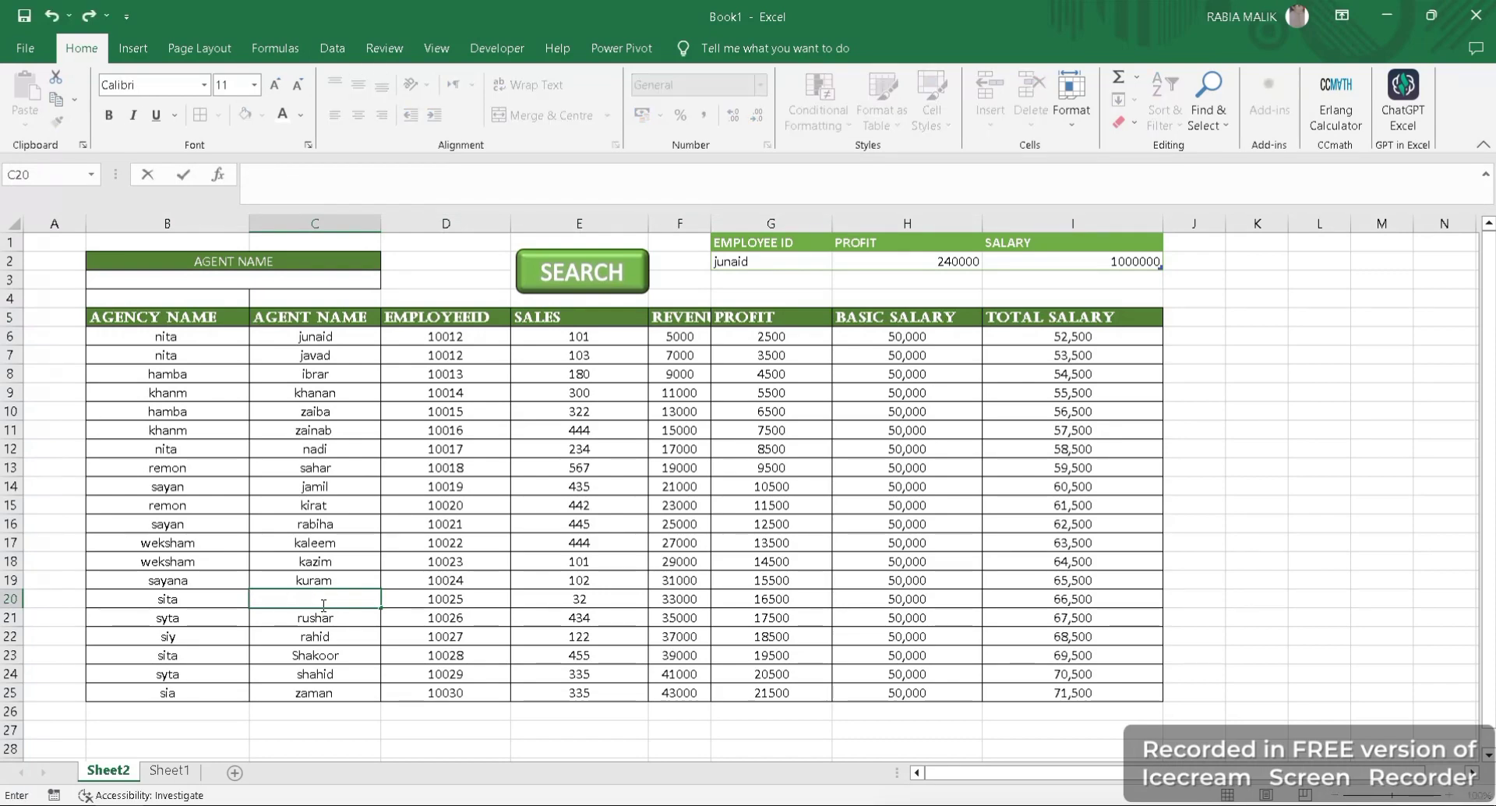
{"action": "type", "text": "javad"}
{"action": "key", "text": "Return"}
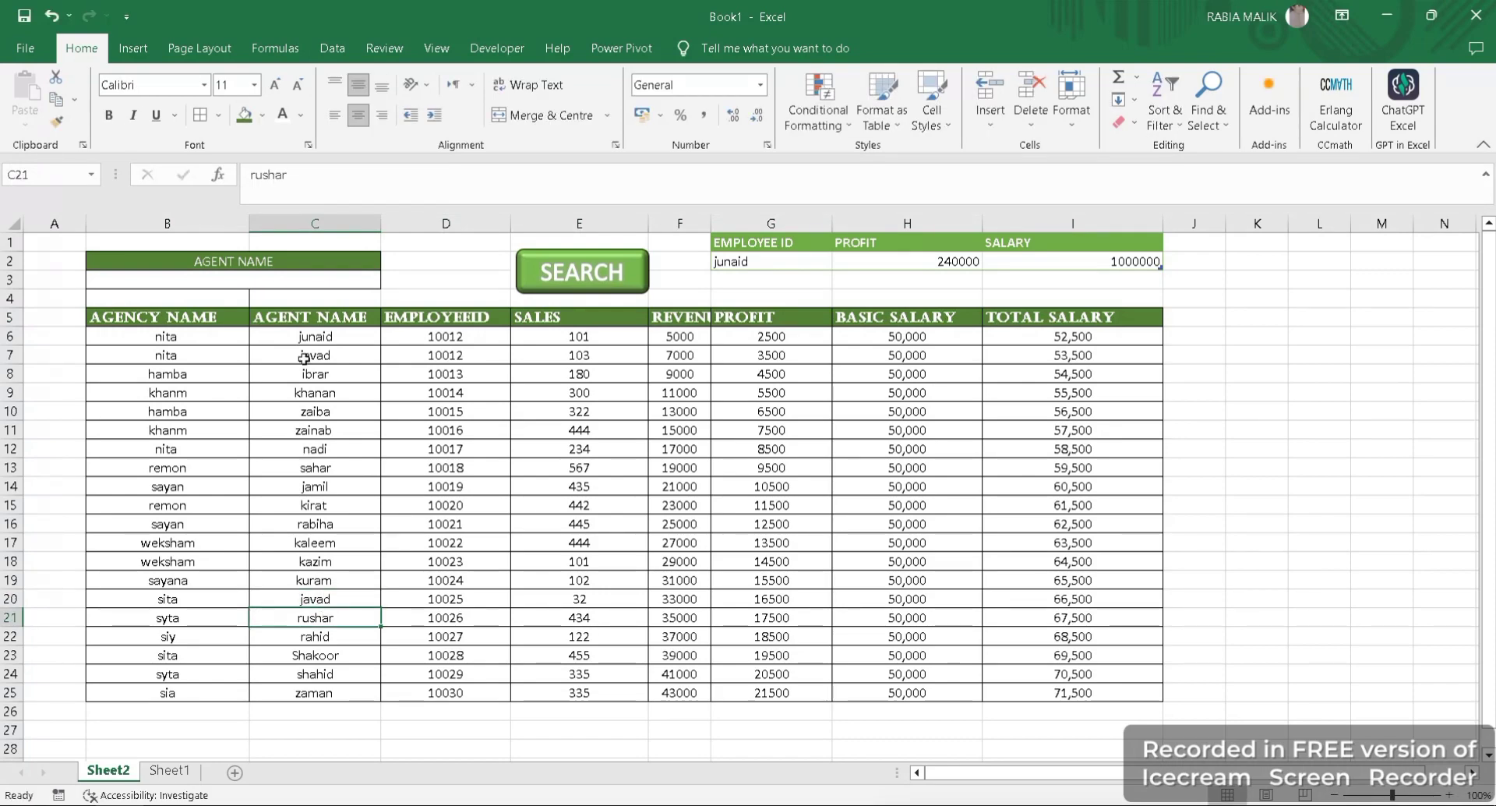
- Enter the name shared by C7 and C20 in the Agent Name cell B3 and run the search
{"action": "left_click", "coordinate": [280, 277]}
{"action": "type", "text": "javad"}
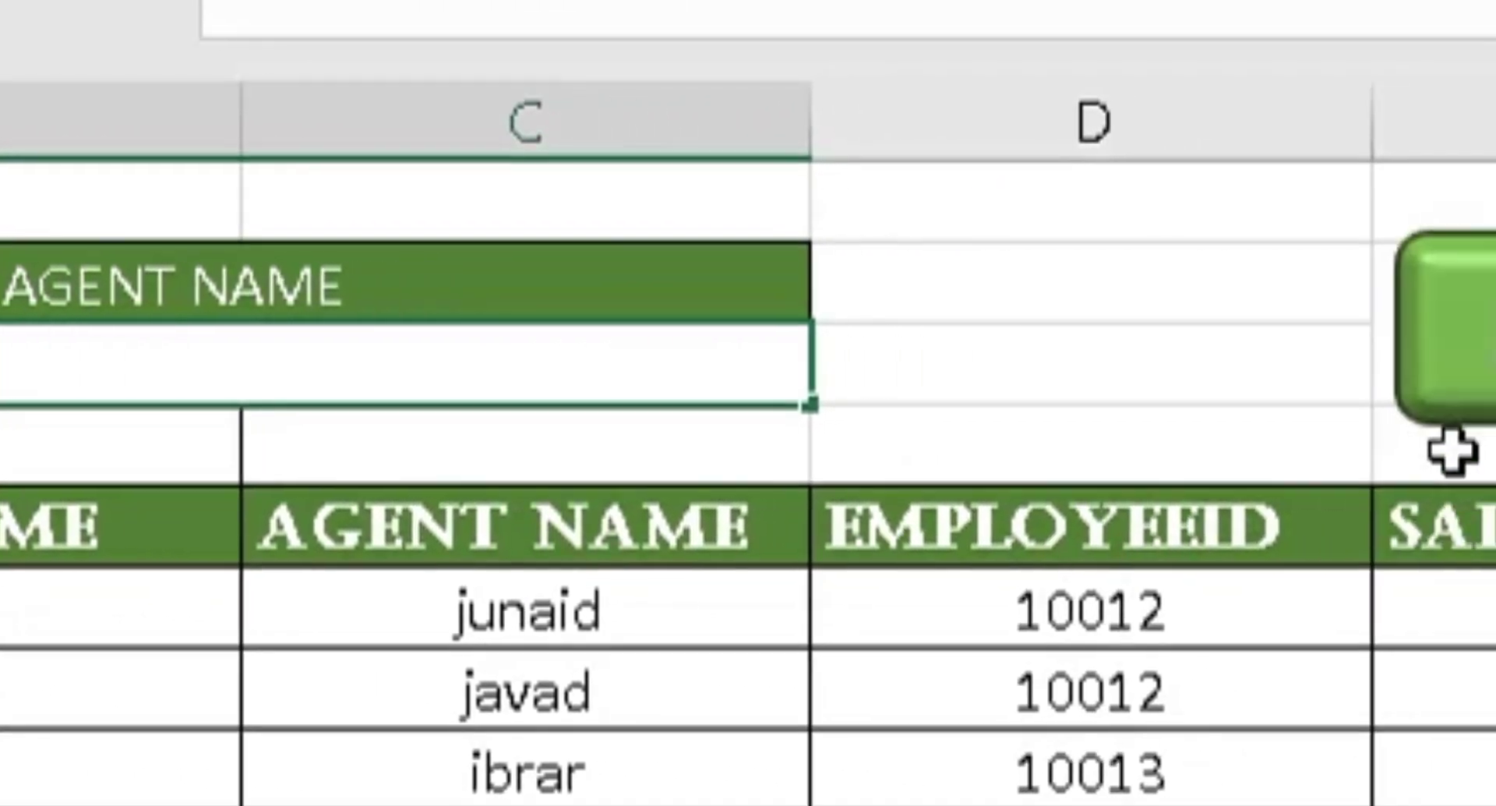
{"action": "left_click", "coordinate": [1236, 417]}
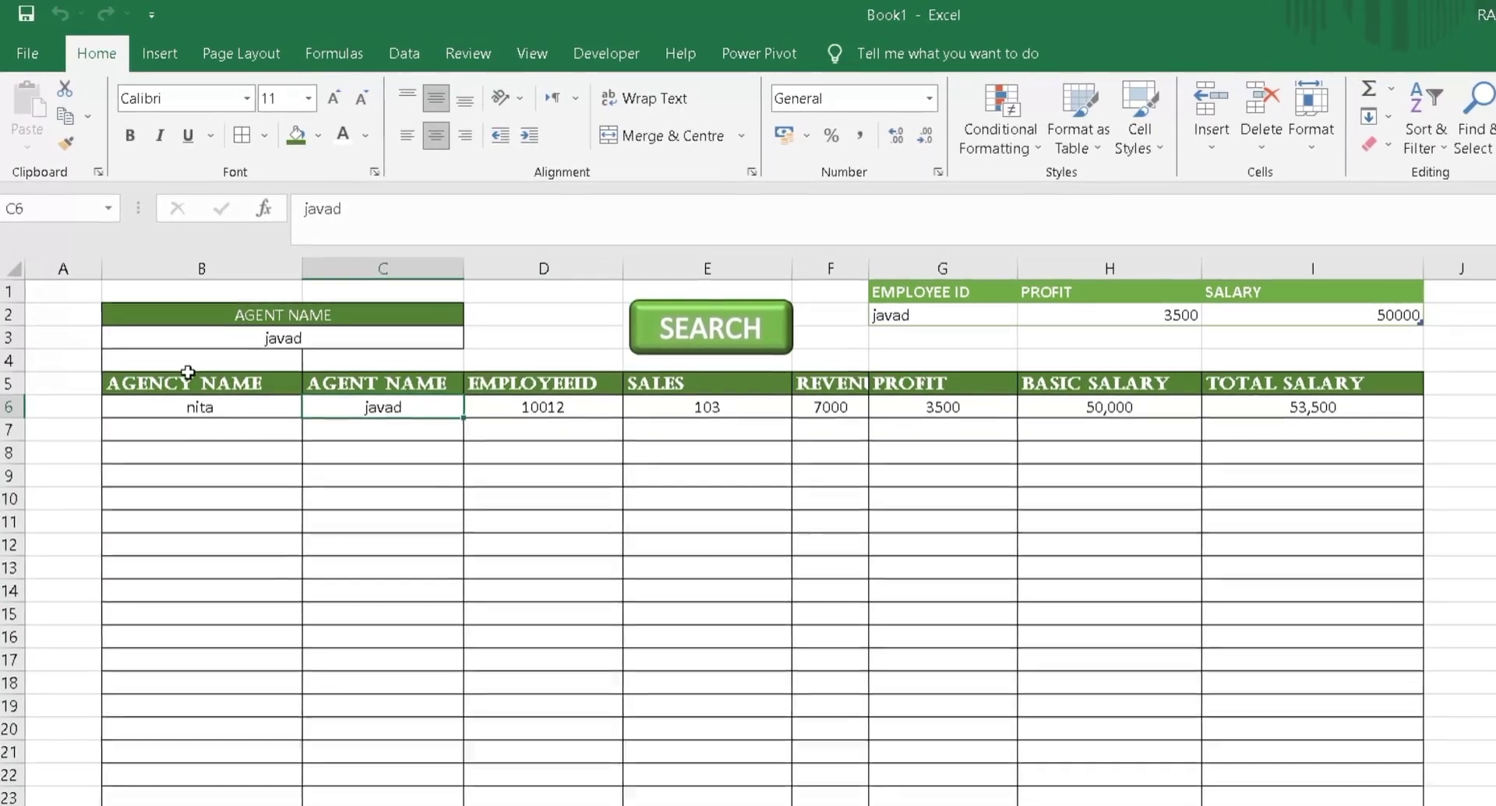
- Empty the Agent Name cell B3 and rerun the search to list every agent record
{"action": "double_click", "coordinate": [308, 342]}
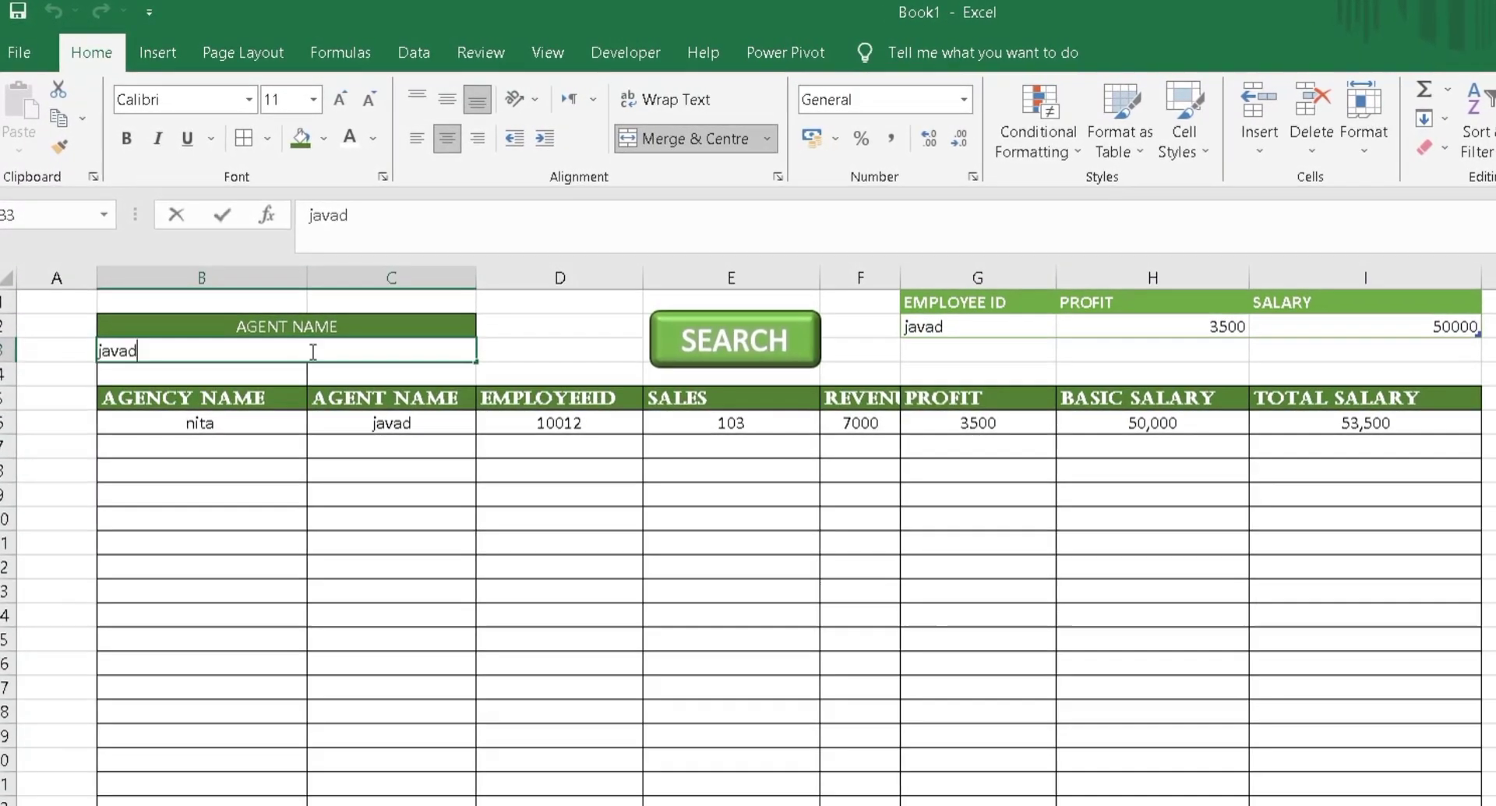
{"action": "key", "text": "BackSpace"}
{"action": "key", "text": "BackSpace"}
{"action": "key", "text": "BackSpace"}
{"action": "key", "text": "BackSpace"}
{"action": "key", "text": "BackSpace"}
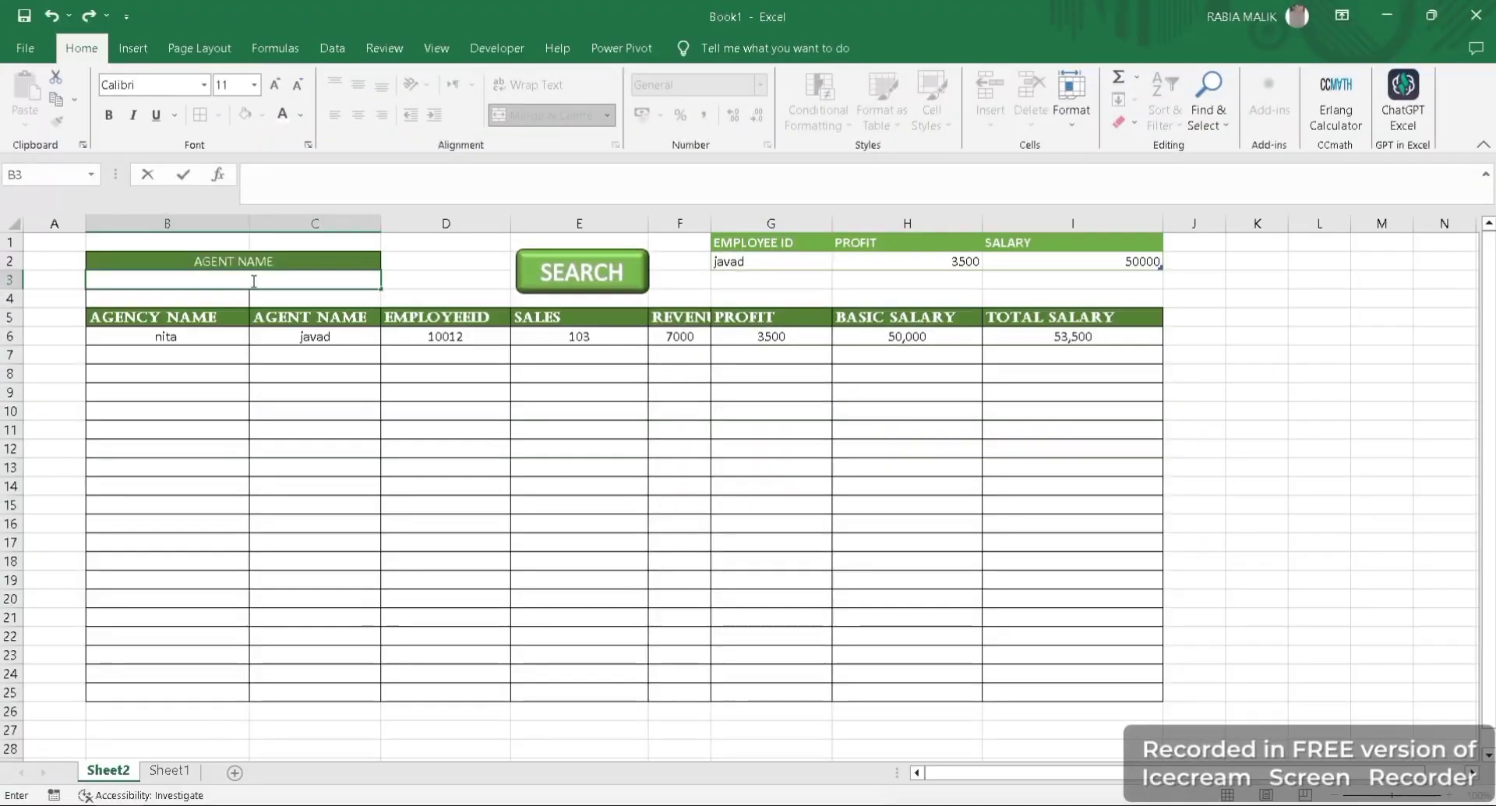
{"action": "left_click", "coordinate": [569, 293]}
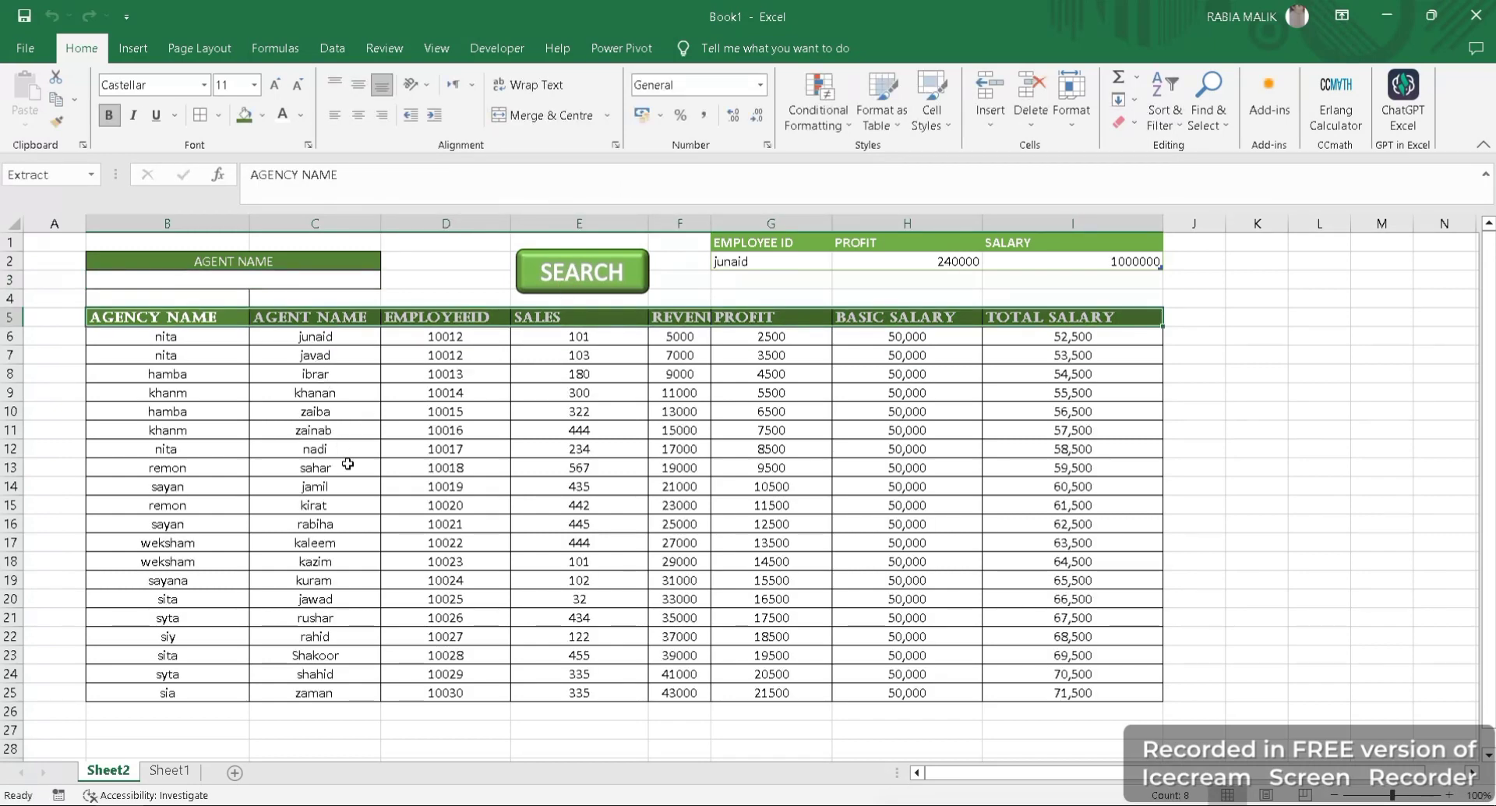
- Edit the agent name in C20 on Sheet2 so that it matches the name in C7
{"action": "left_click", "coordinate": [325, 601]}
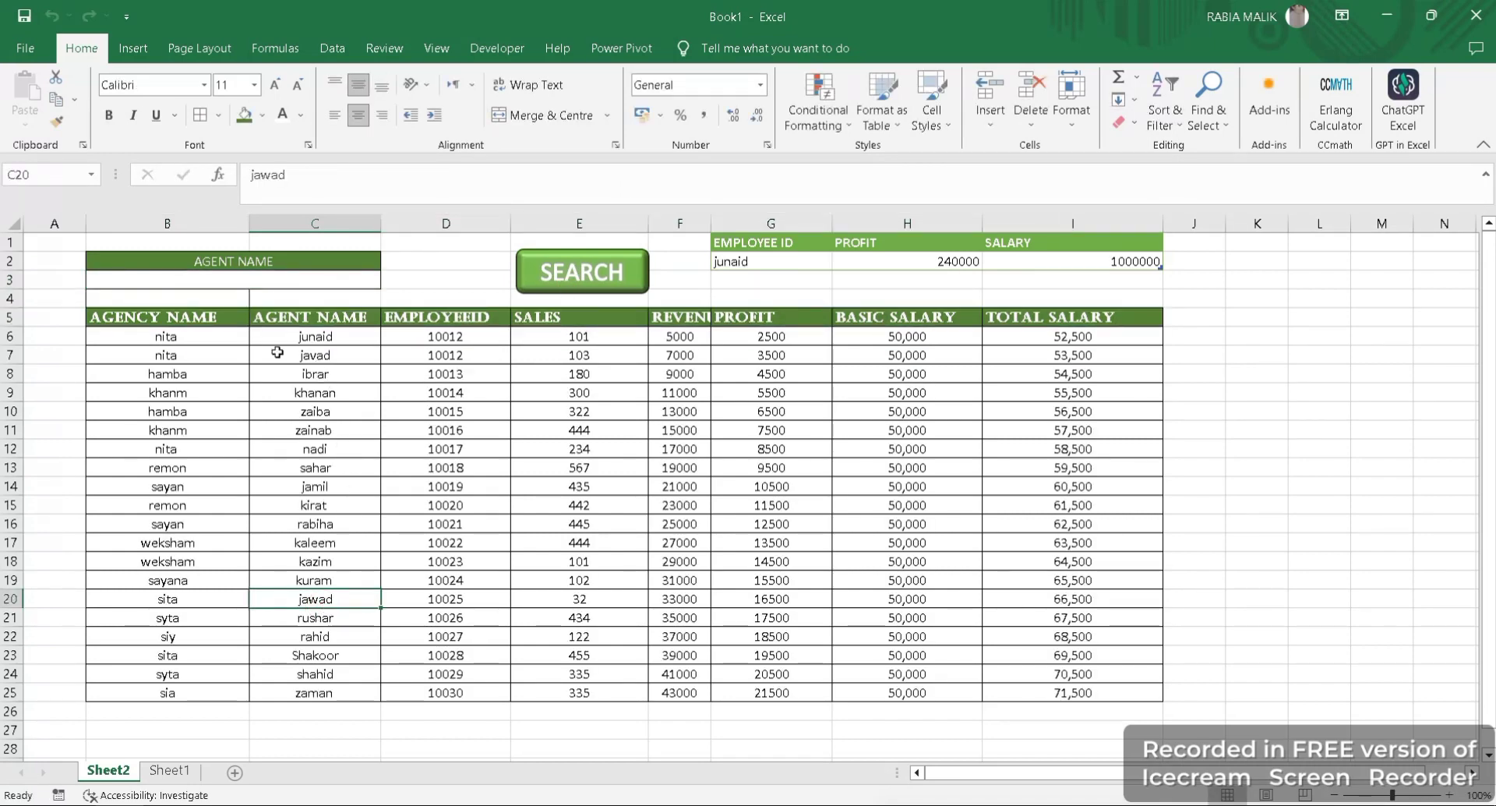
{"action": "left_click", "coordinate": [327, 183]}
{"action": "key", "text": "BackSpace"}
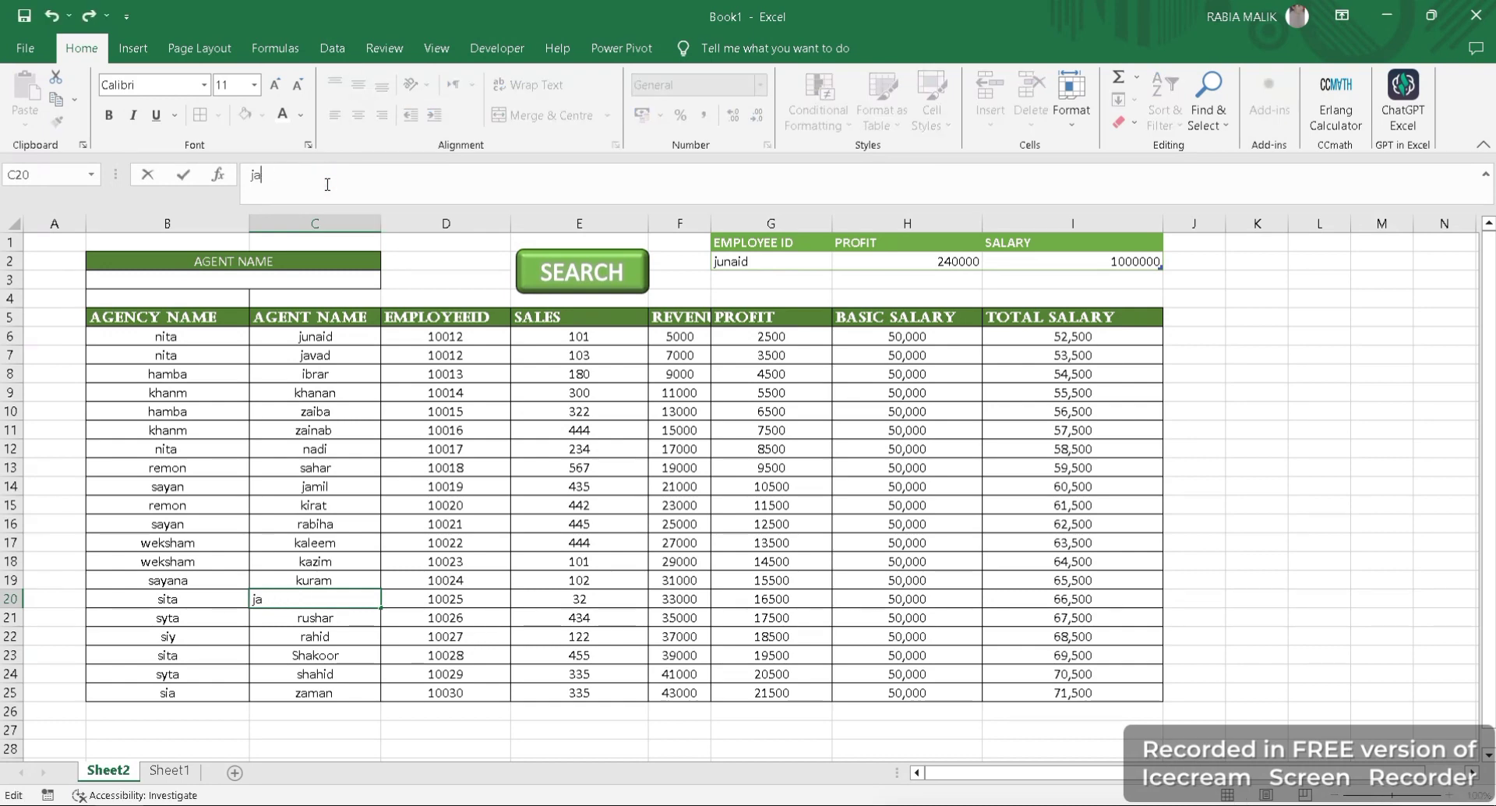
{"action": "type", "text": "vad"}
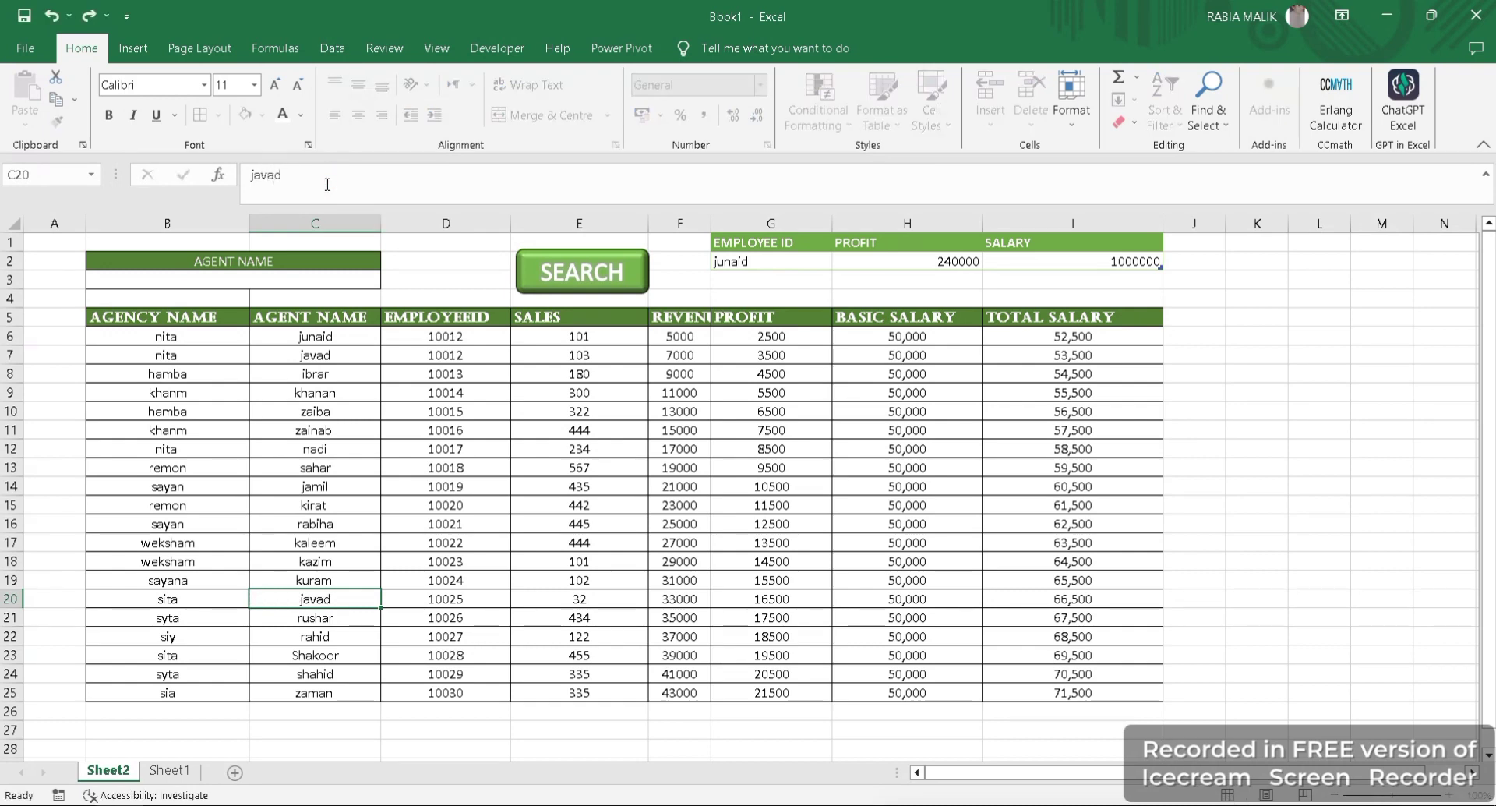
{"action": "key", "text": "Return"}
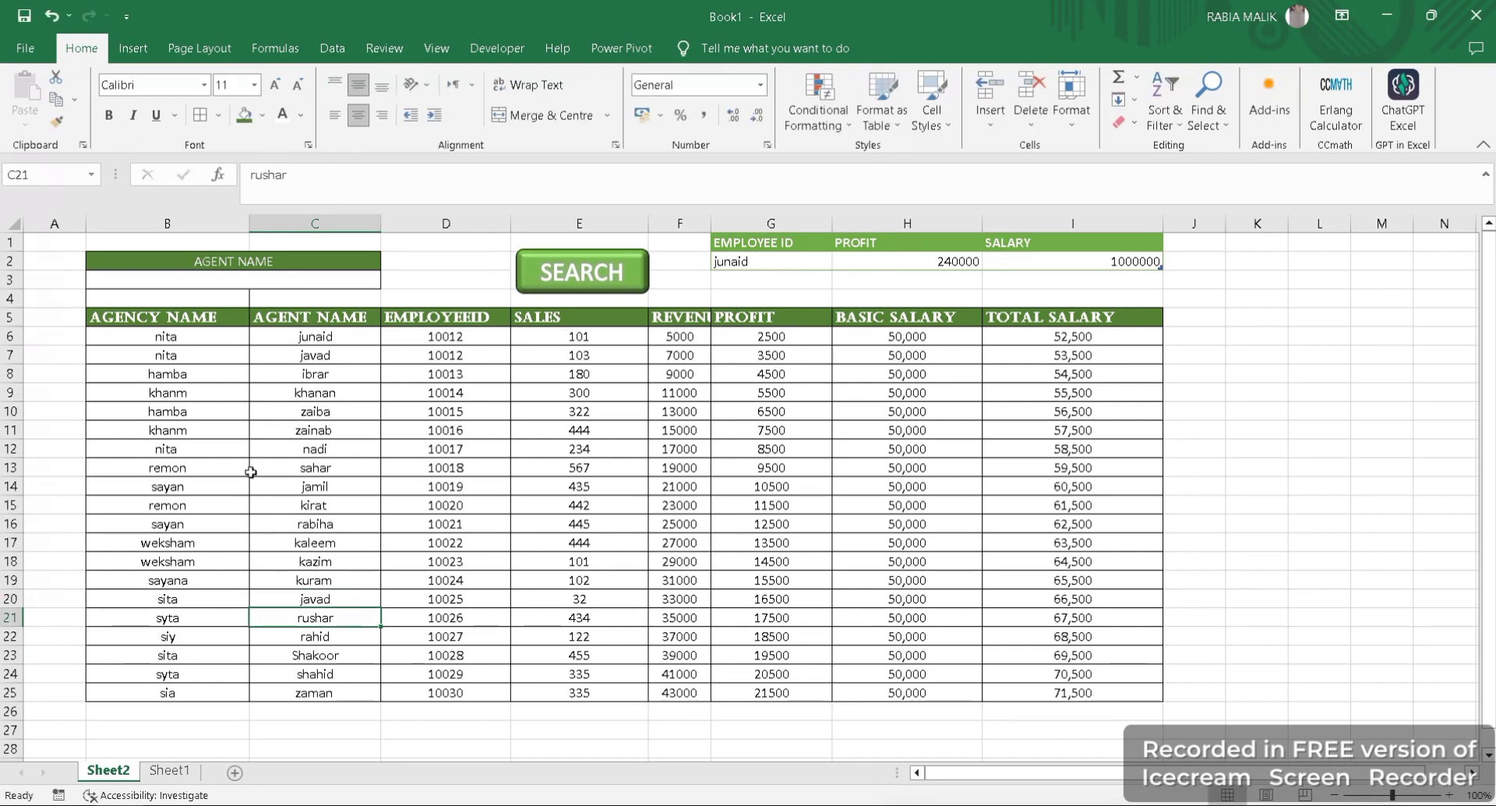
{"action": "left_click", "coordinate": [330, 598]}
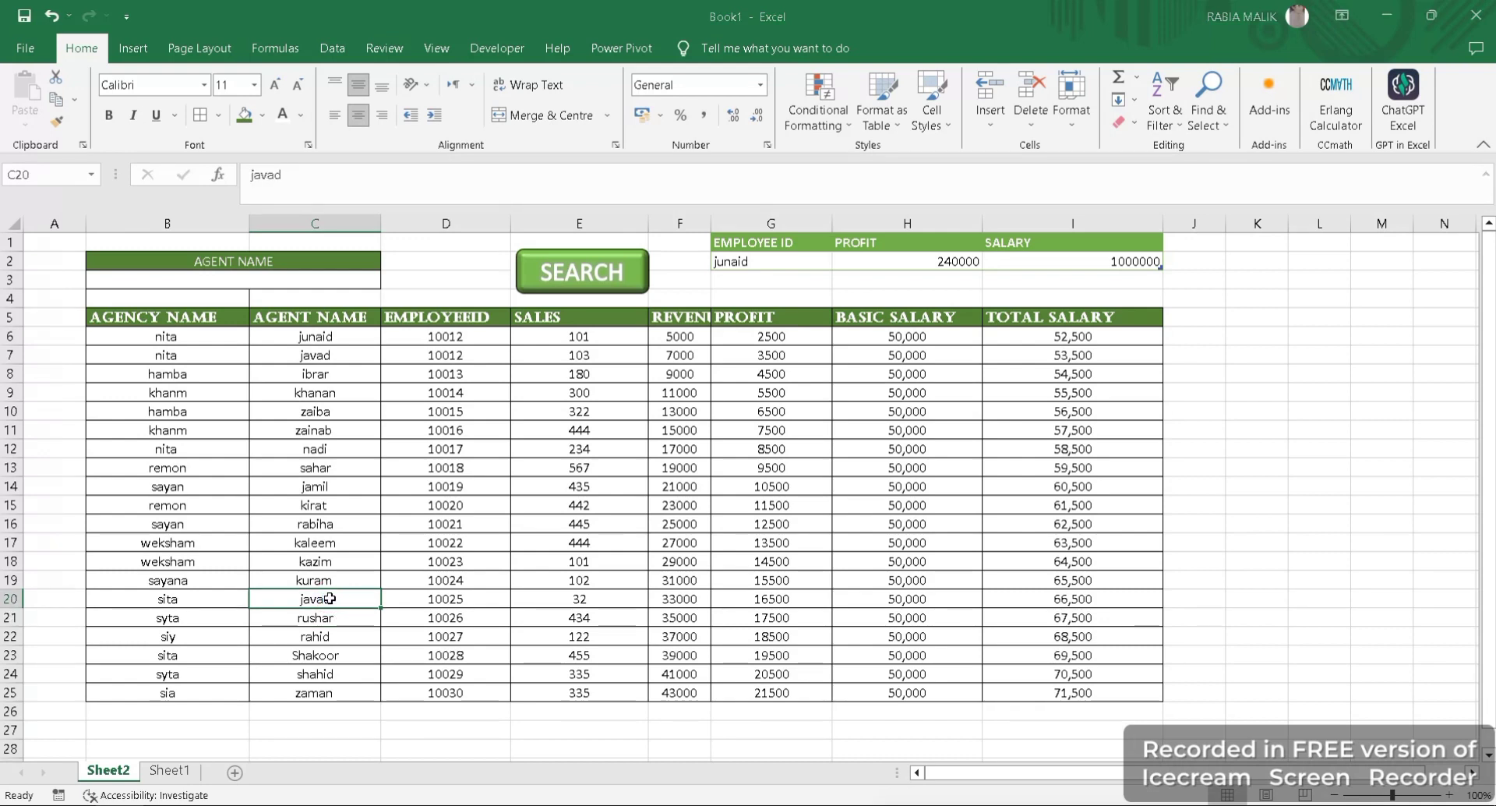
{"action": "key", "text": "ctrl+s"}
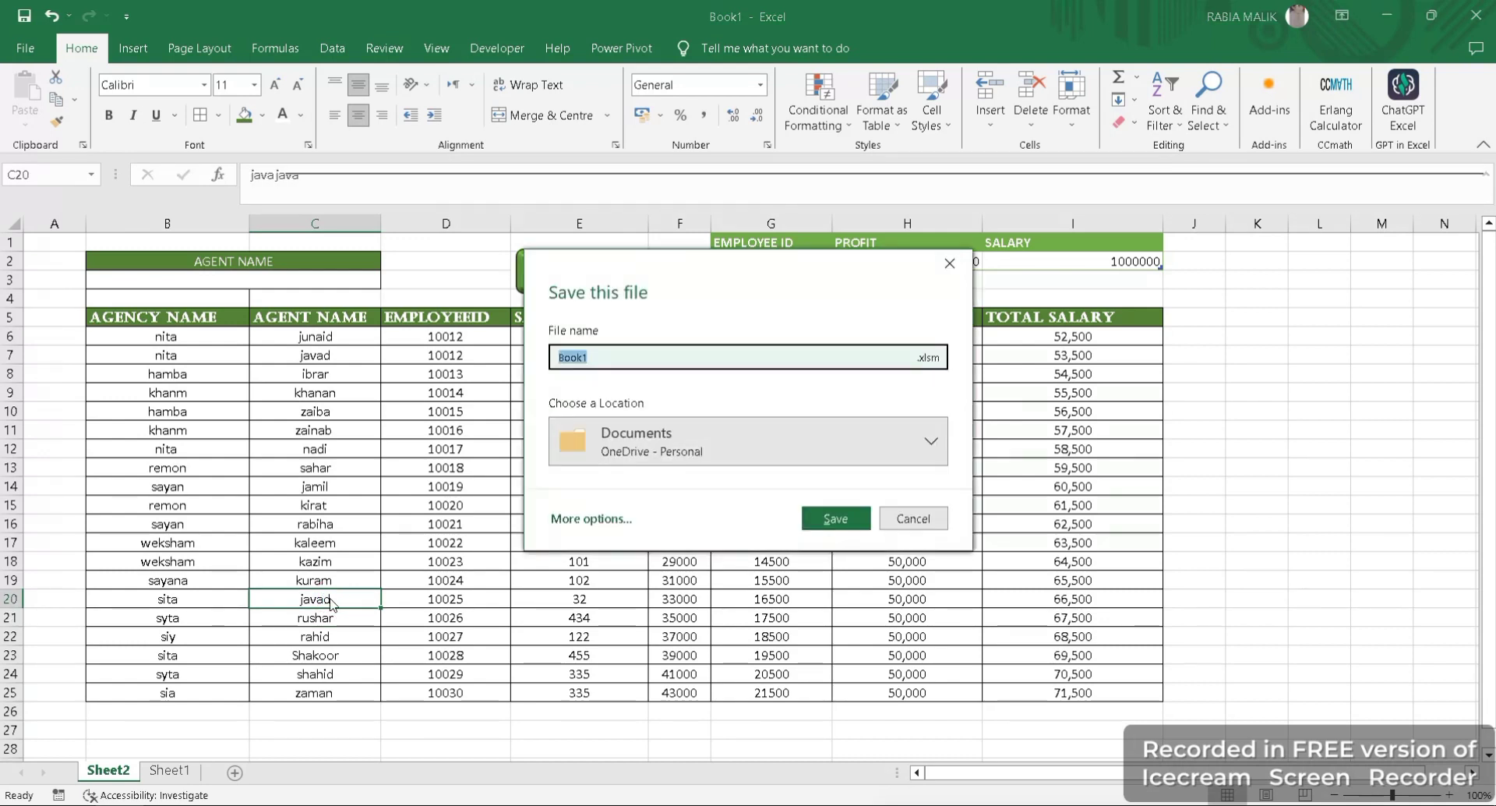
{"action": "left_click", "coordinate": [904, 516]}
- Search for the agent name shared by C7 and C20, and inspect the agency, agent and employee ID in row 6
{"action": "left_click", "coordinate": [331, 284]}
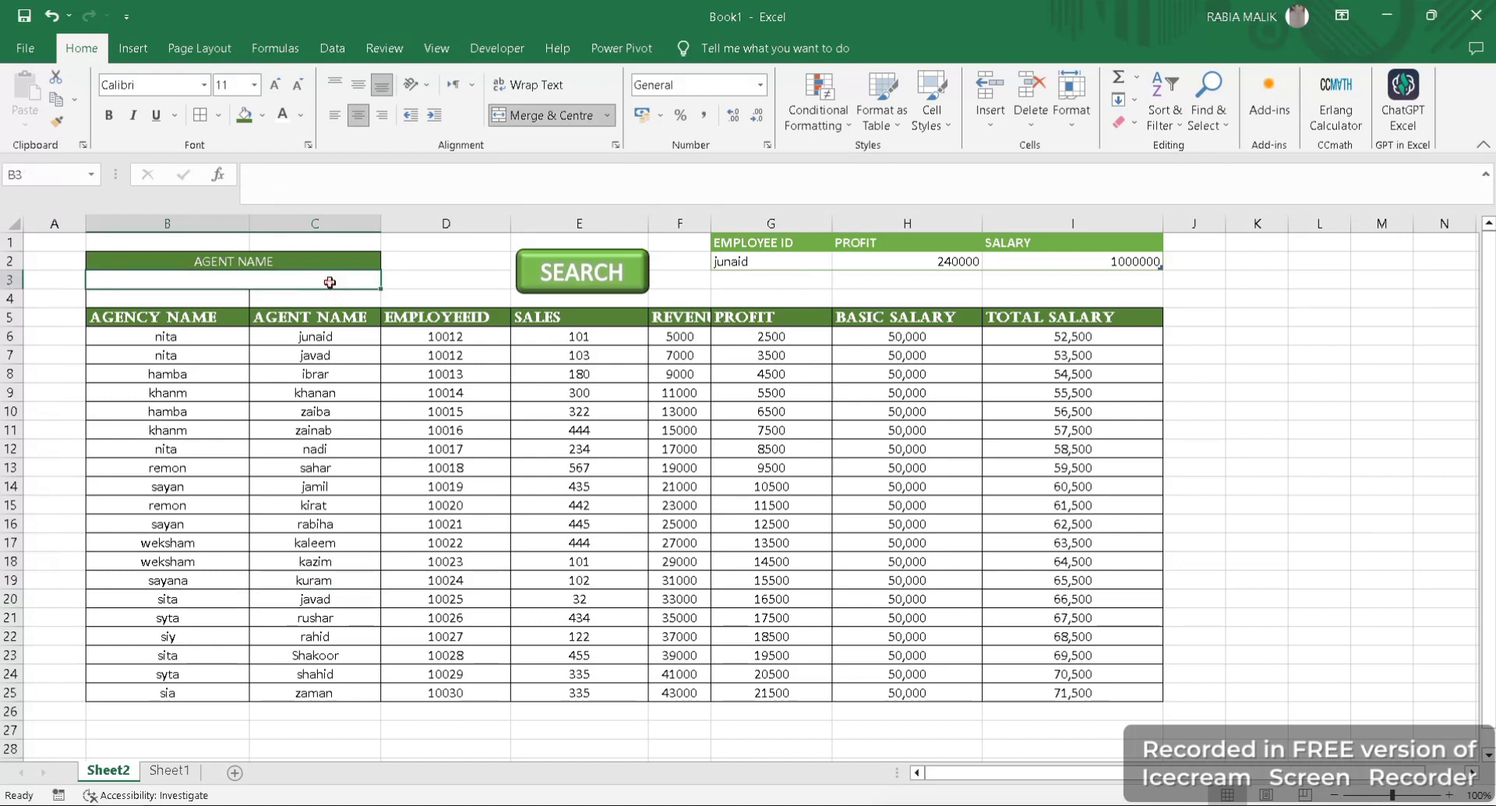
{"action": "type", "text": "ja"}
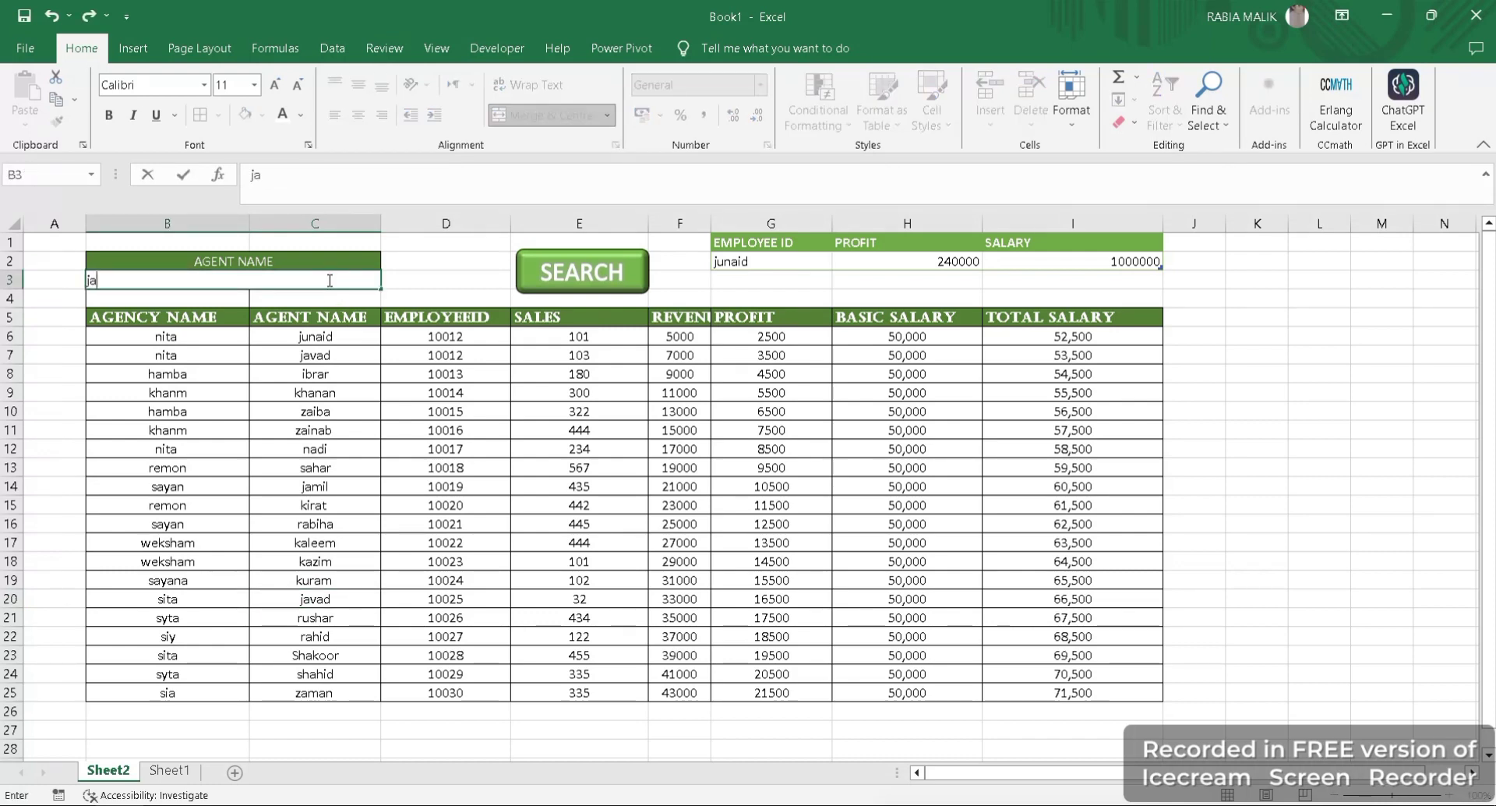
{"action": "type", "text": "vad"}
{"action": "left_click", "coordinate": [580, 274]}
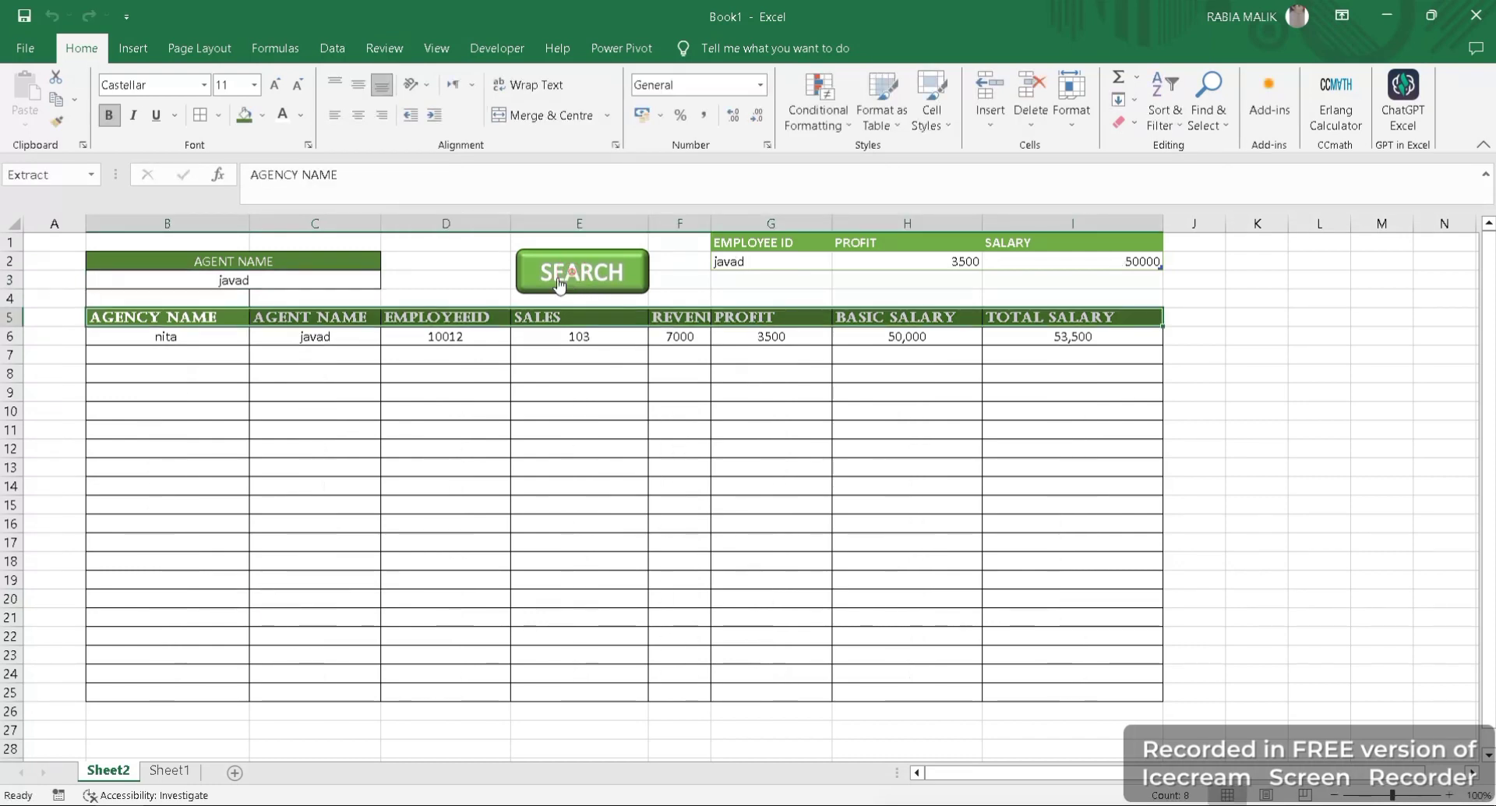
{"action": "left_click", "coordinate": [210, 335]}
{"action": "left_click", "coordinate": [387, 342]}
{"action": "left_click", "coordinate": [477, 345]}
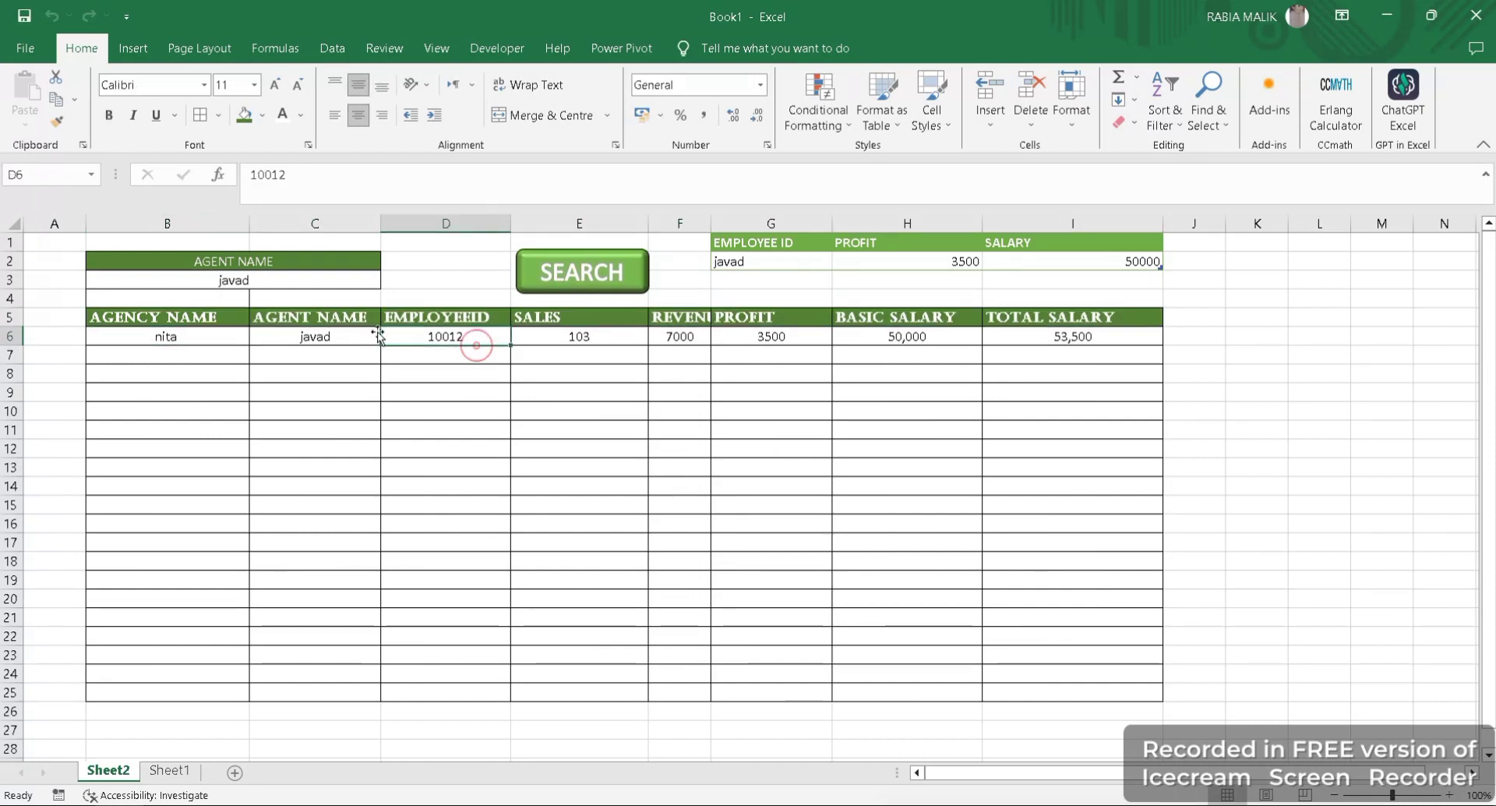
- Clear the agent name from B3 and run the search to bring back the full agent list
{"action": "left_click", "coordinate": [257, 282]}
{"action": "key", "text": "BackSpace"}
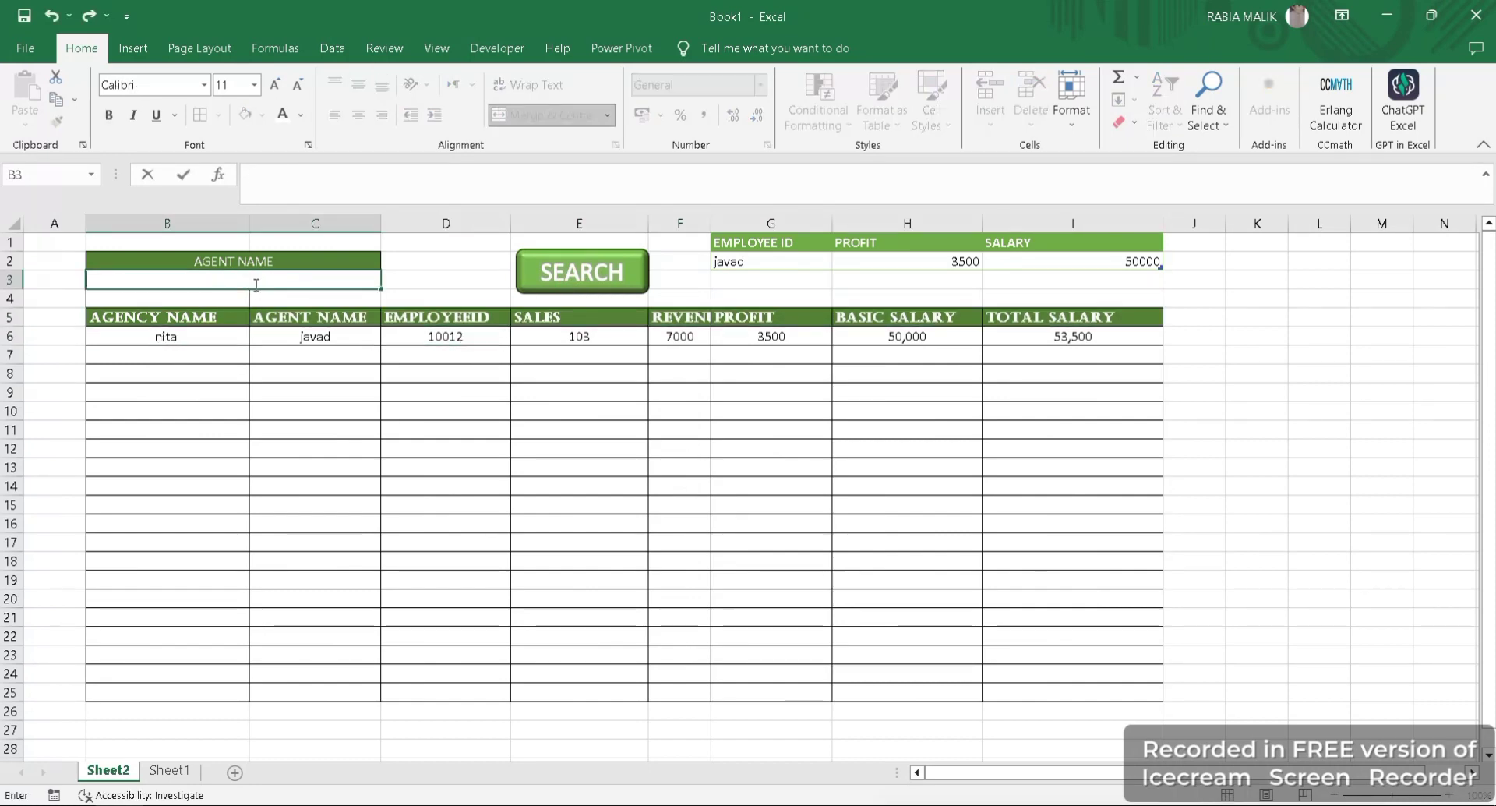
{"action": "left_click", "coordinate": [574, 265]}
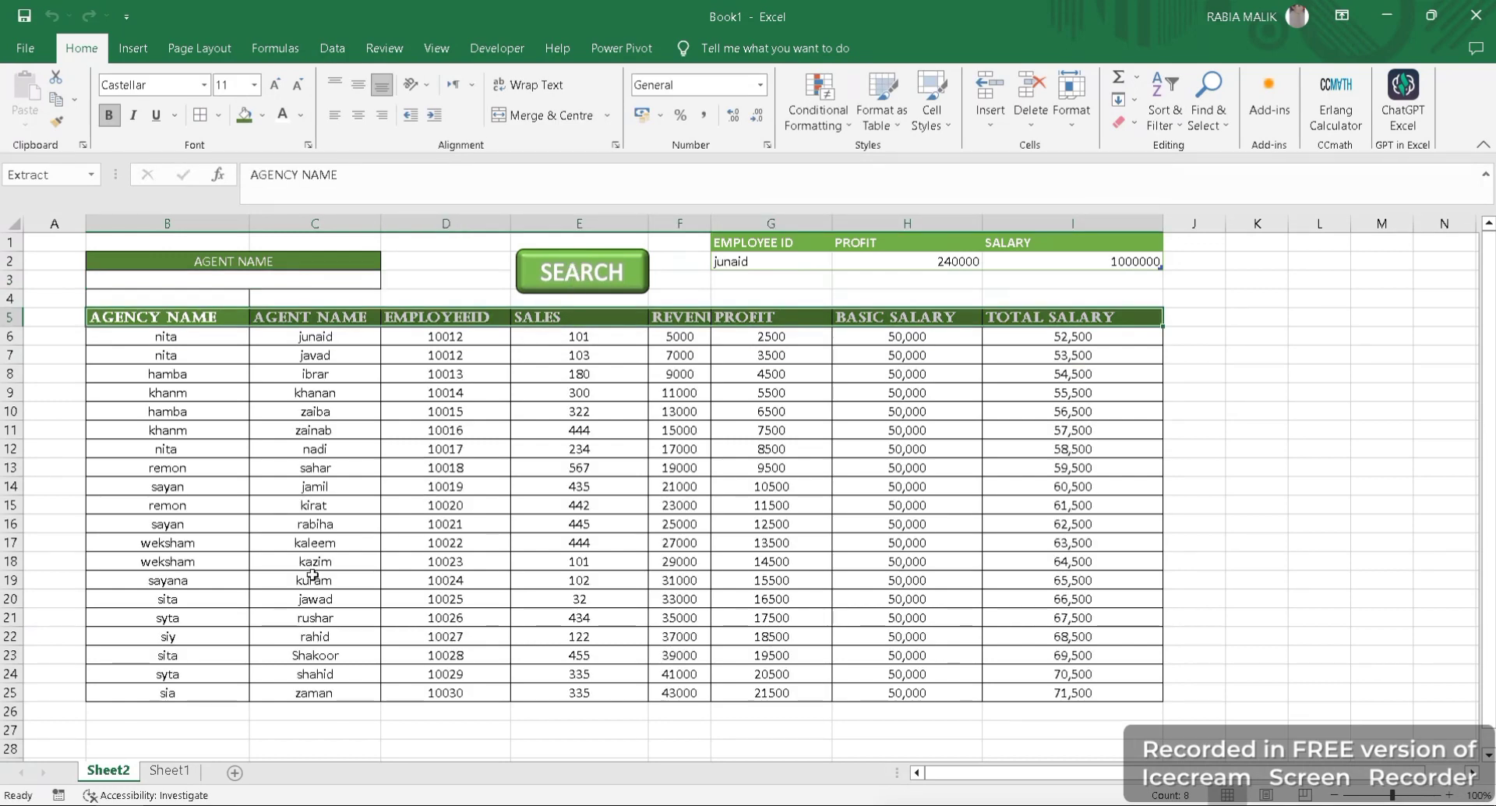
- Compare the agent name in B18 of the Sheet1 source table with row 20 of the extracted list on Sheet2
{"action": "left_click", "coordinate": [175, 771]}
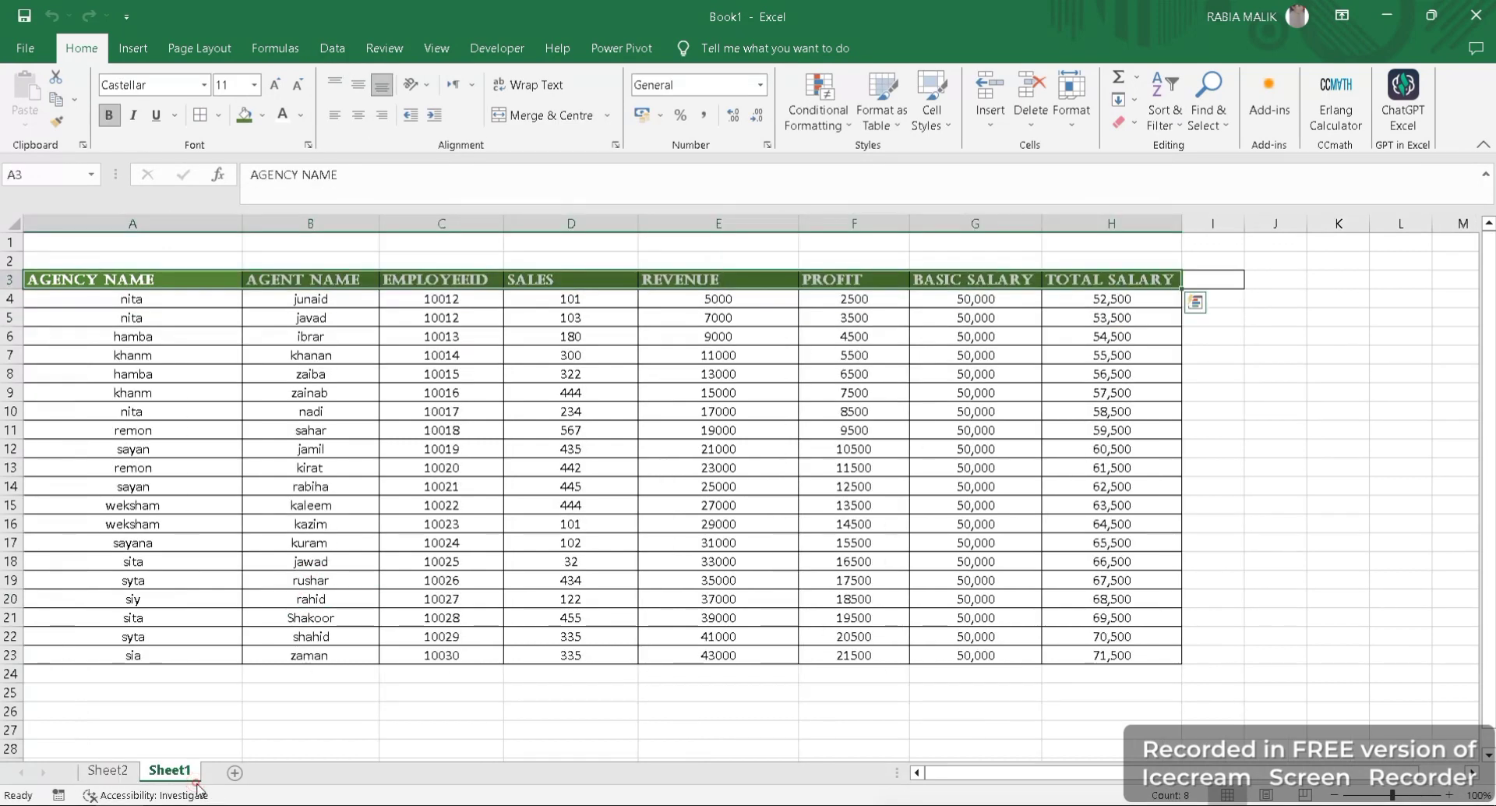
{"action": "left_click", "coordinate": [333, 567]}
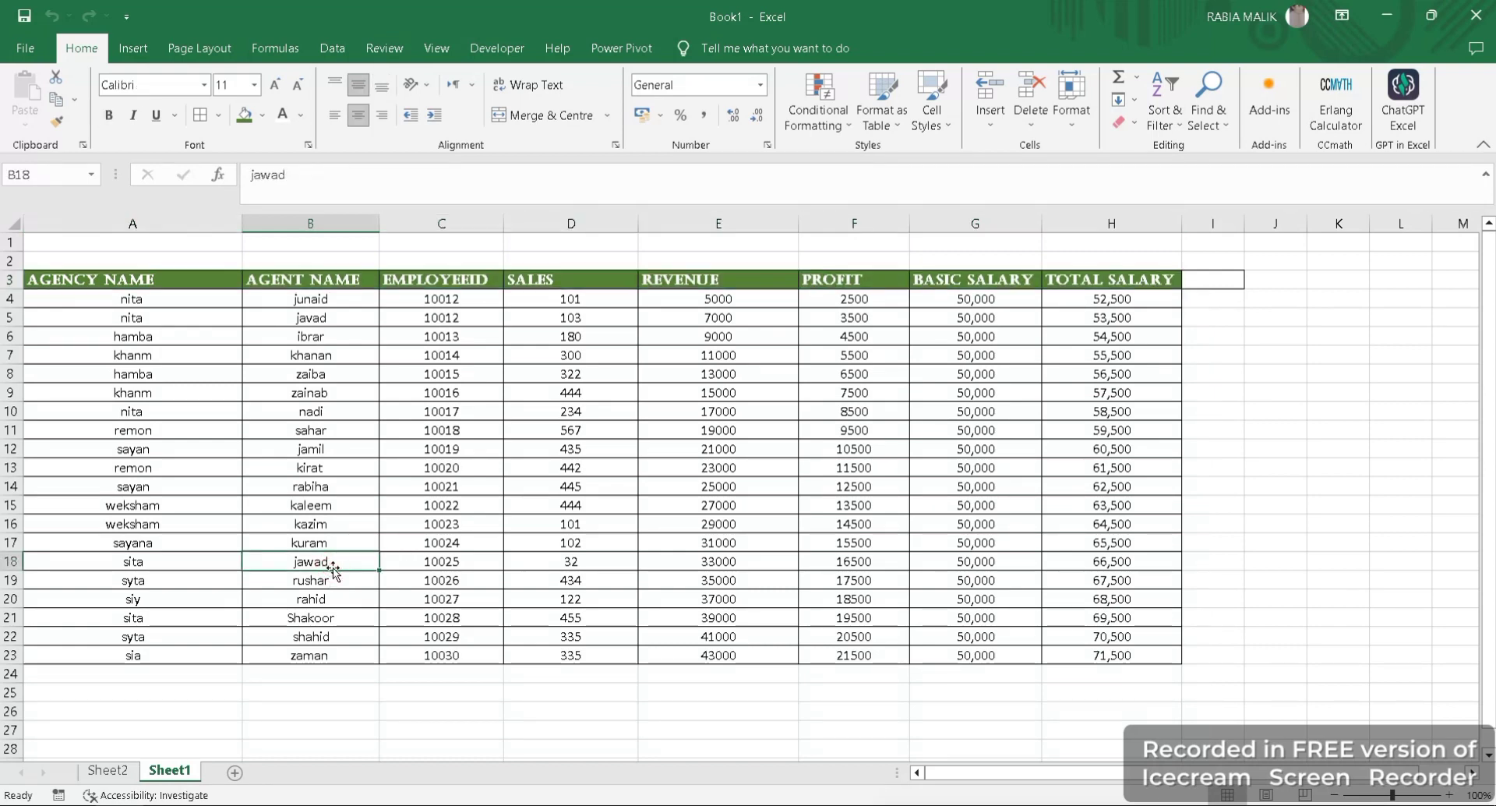
{"action": "left_click", "coordinate": [304, 189]}
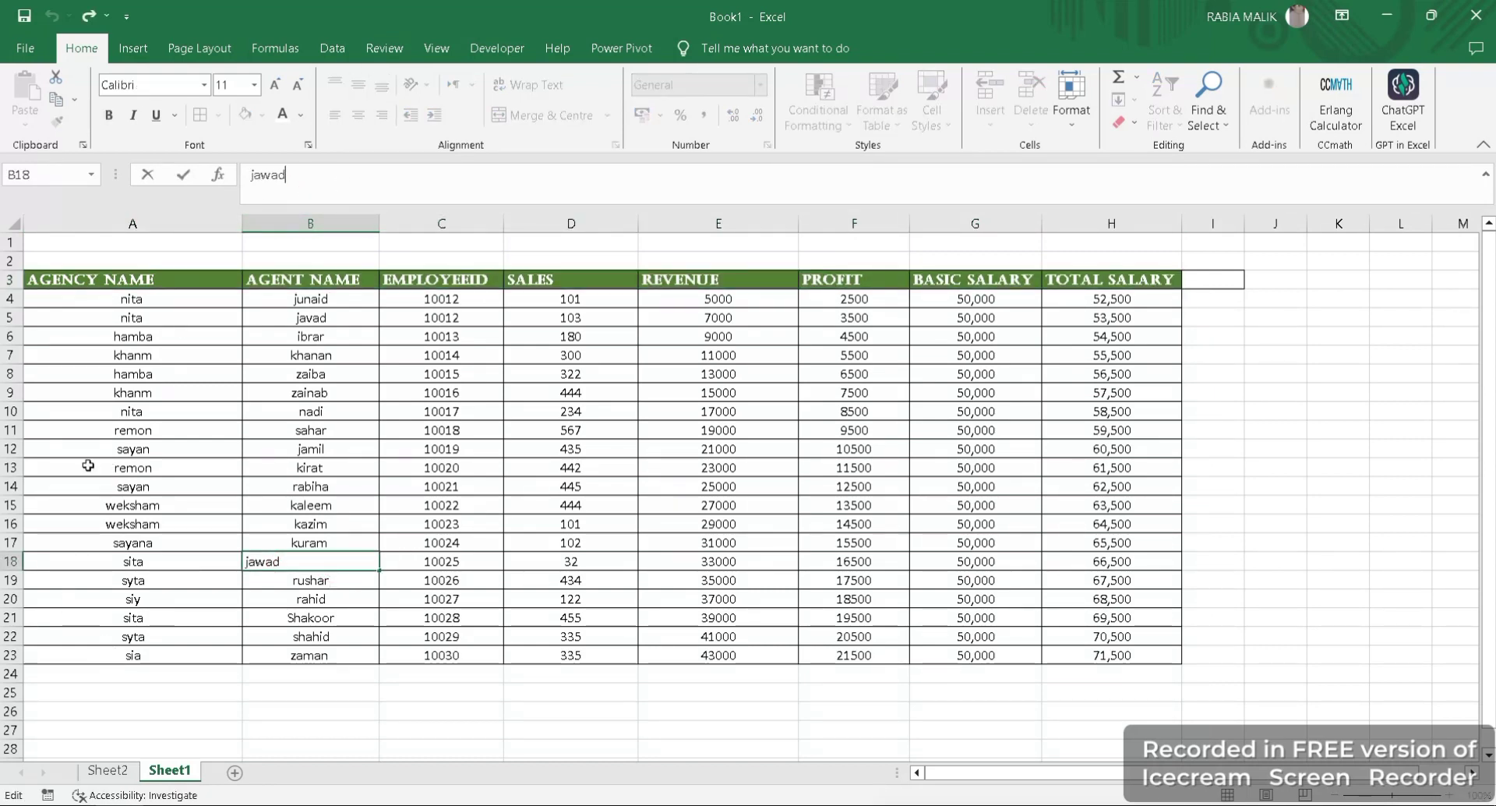
{"action": "left_click", "coordinate": [108, 771]}
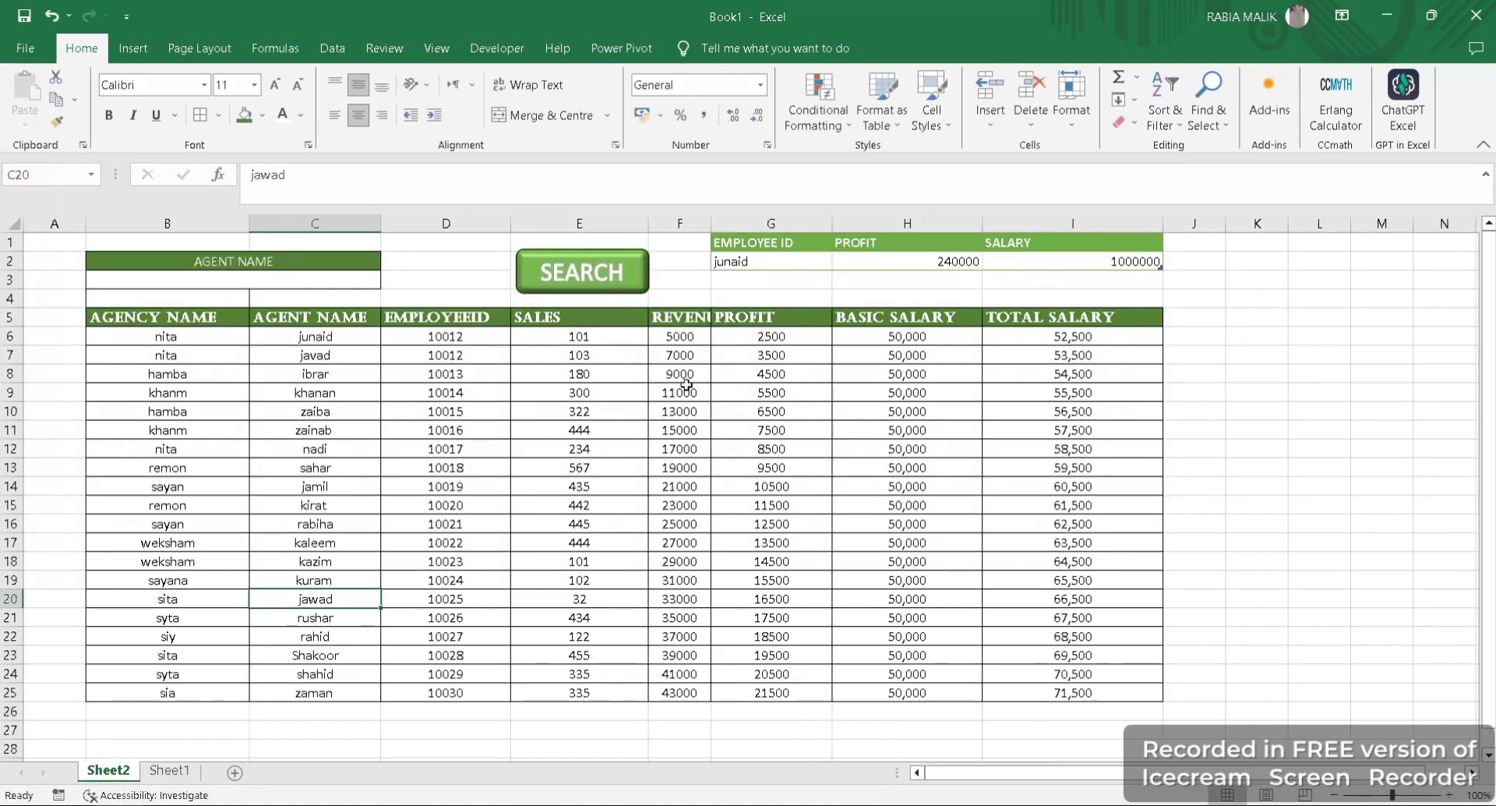
{"action": "left_click_drag", "start_coordinate": [90, 615], "coordinate": [97, 597]}
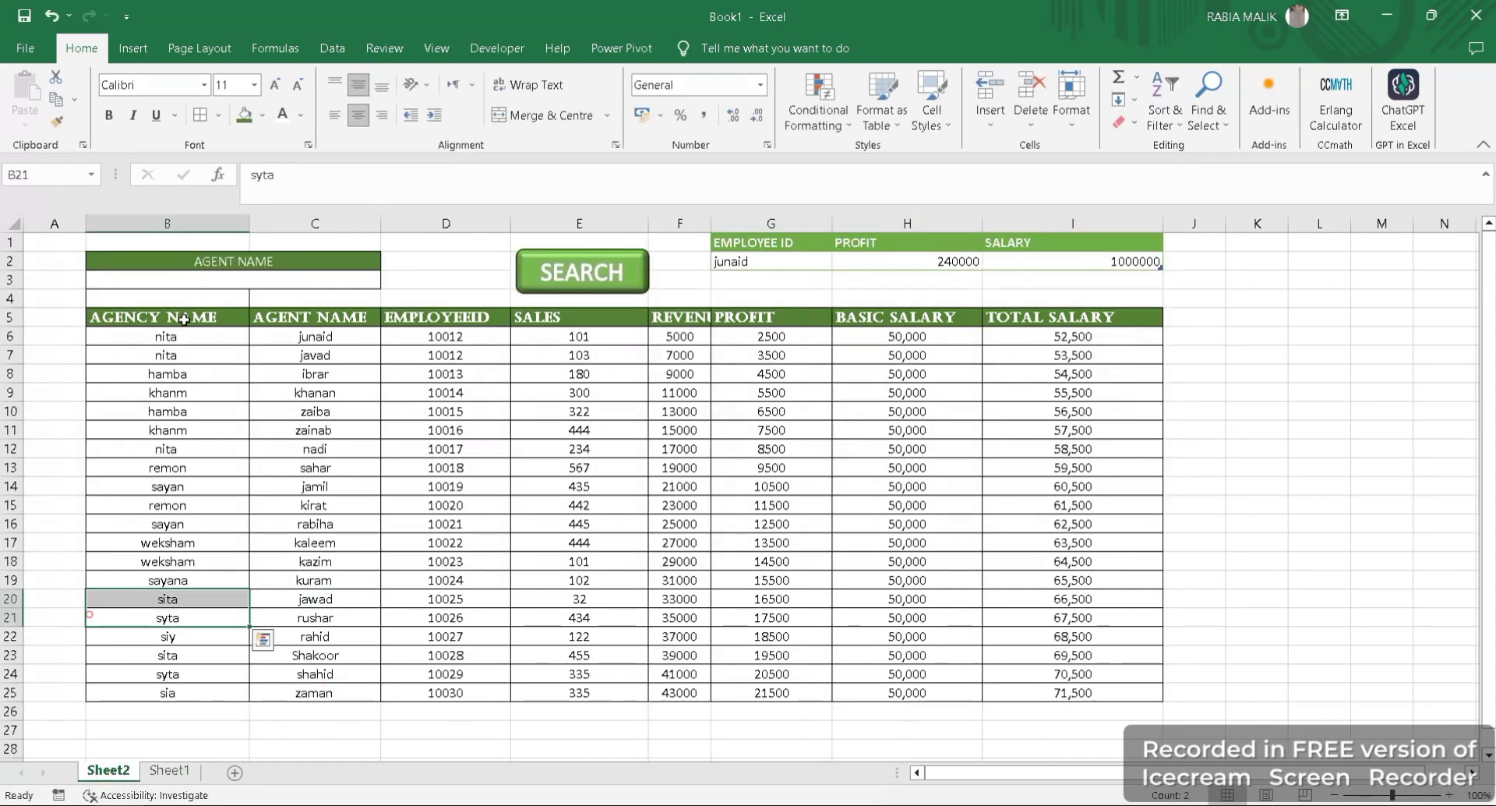
- Copy the whole agent table A3:H23 from Sheet1 and paste it at A1 of a new blank workbook
{"action": "left_click", "coordinate": [169, 770]}
{"action": "left_click", "coordinate": [200, 279]}
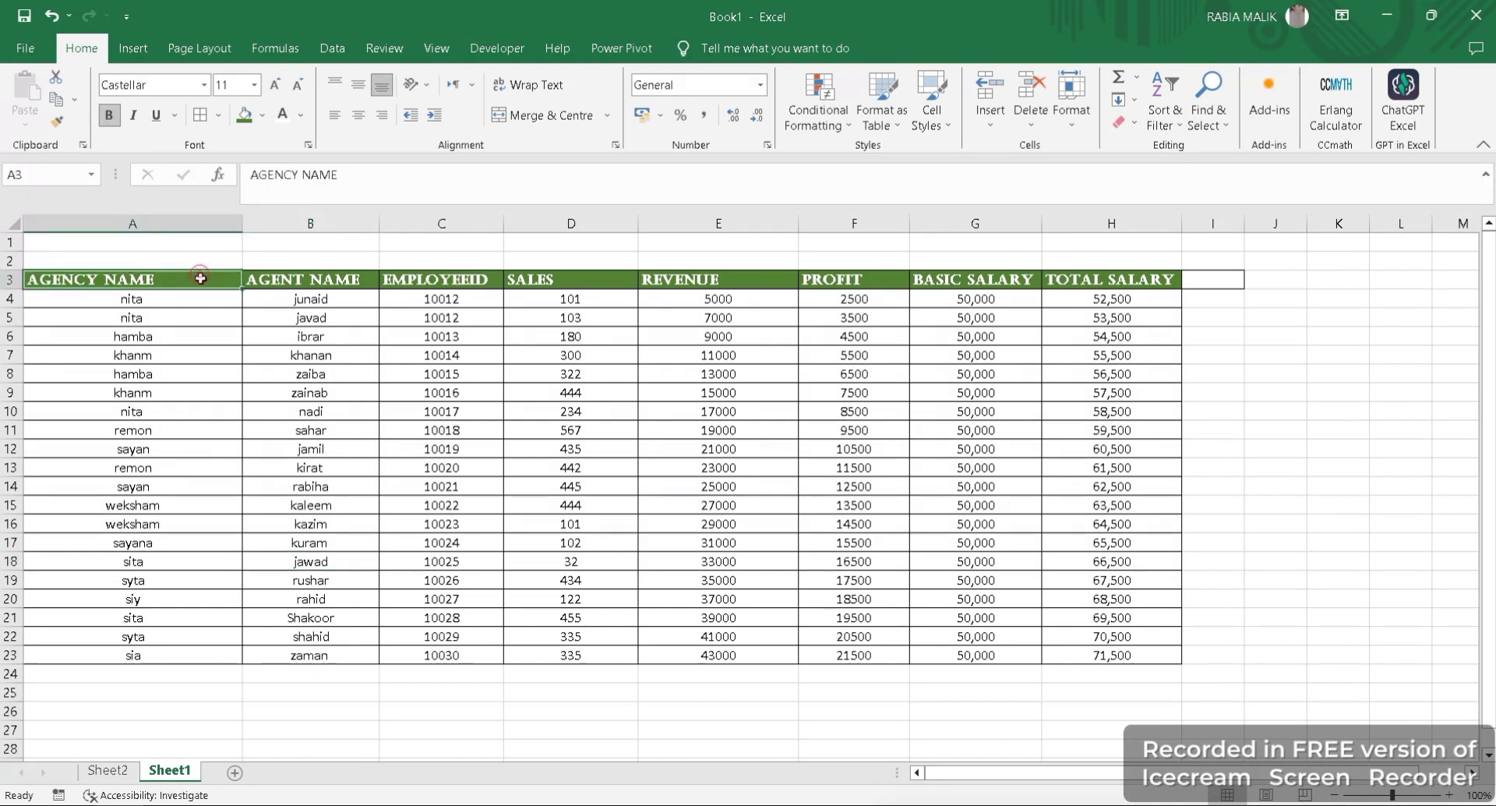
{"action": "left_click_drag", "start_coordinate": [200, 278], "coordinate": [1140, 655]}
{"action": "key", "text": "ctrl+c"}
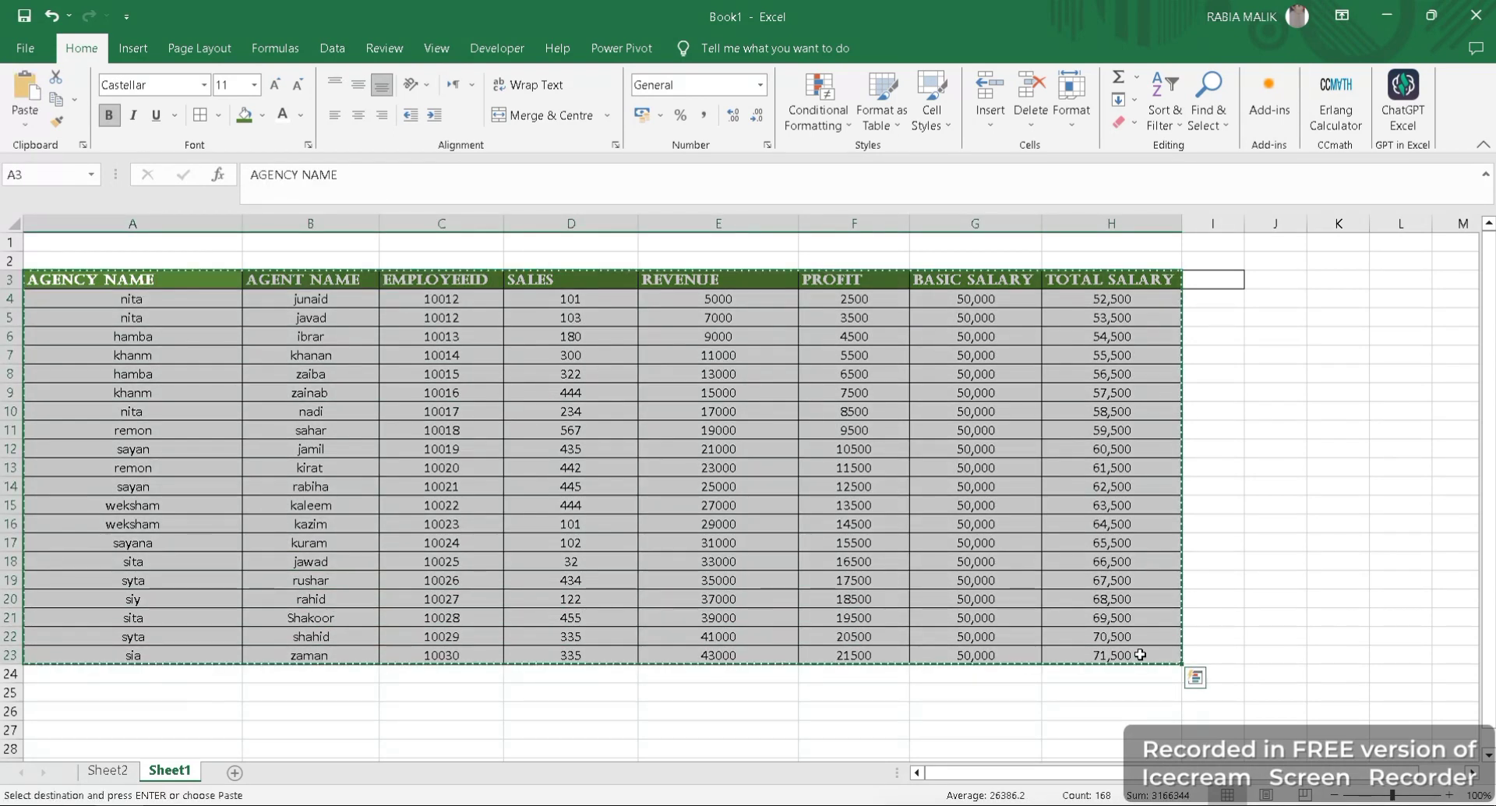
{"action": "key", "text": "ctrl+n"}
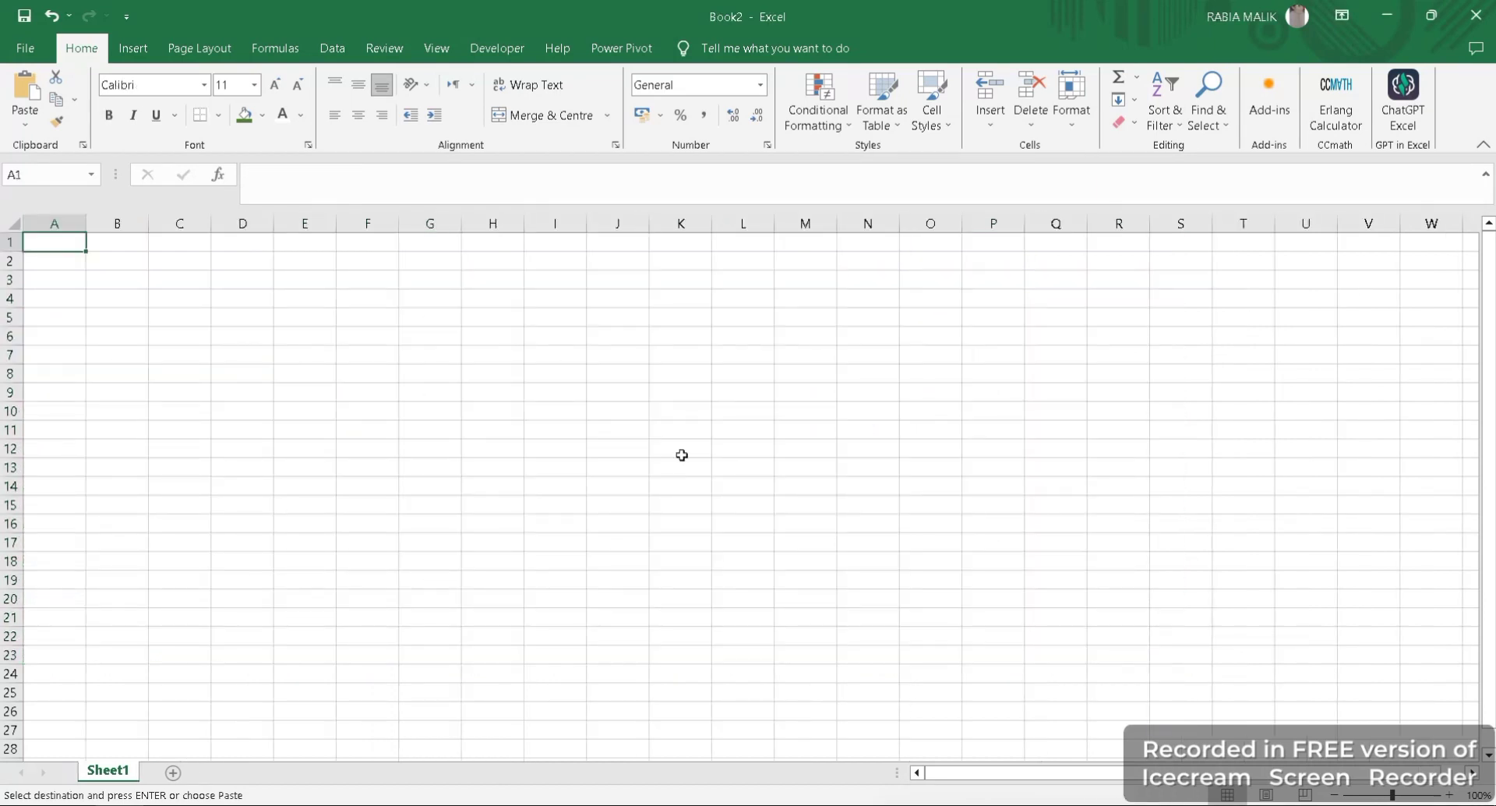
{"action": "key", "text": "ctrl+v"}
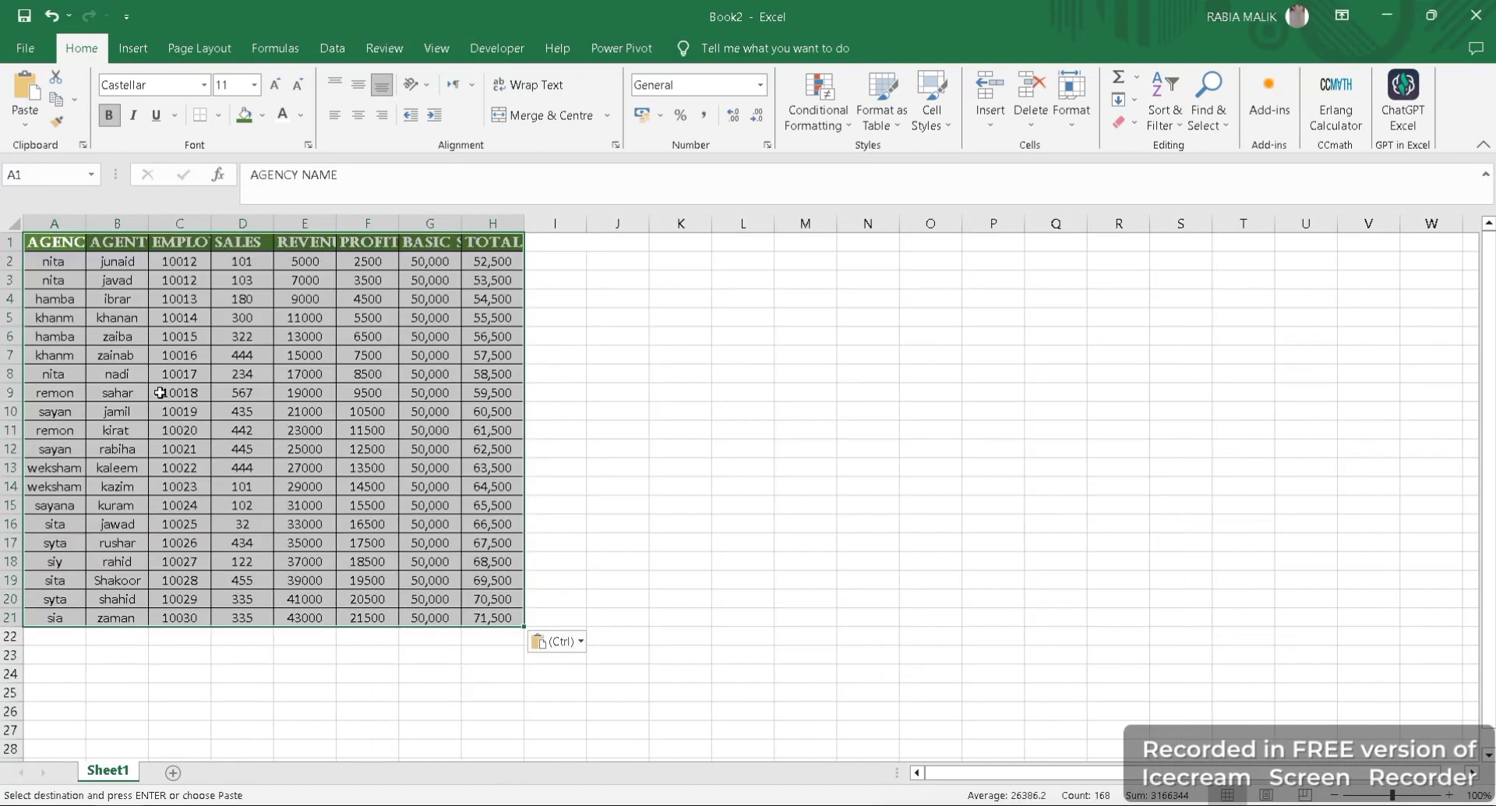
- Set the column width of the pasted agent table, columns A to H, to 20
{"action": "left_click", "coordinate": [1072, 113]}
{"action": "left_click", "coordinate": [1093, 231]}
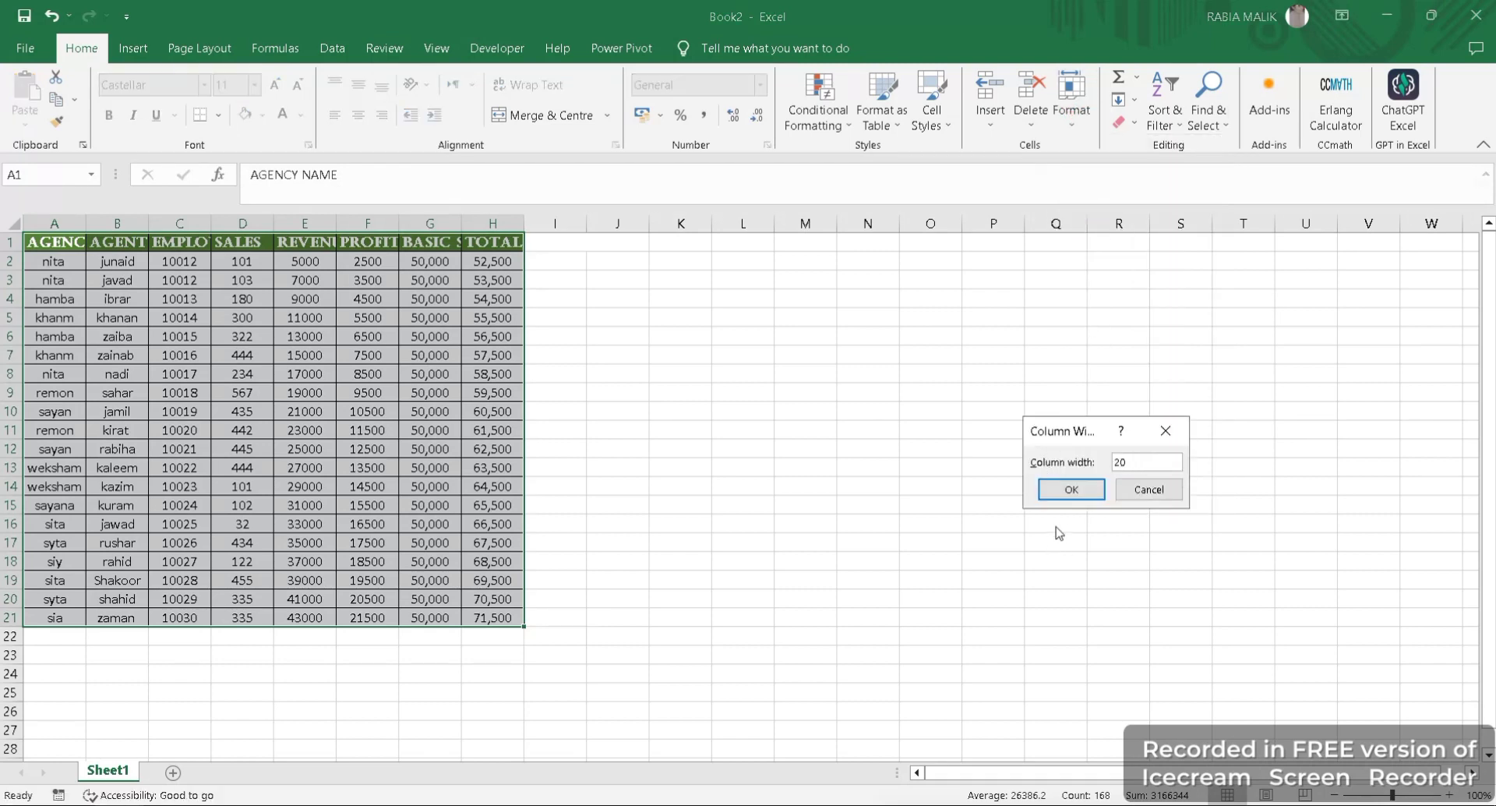
{"action": "left_click", "coordinate": [1082, 492]}
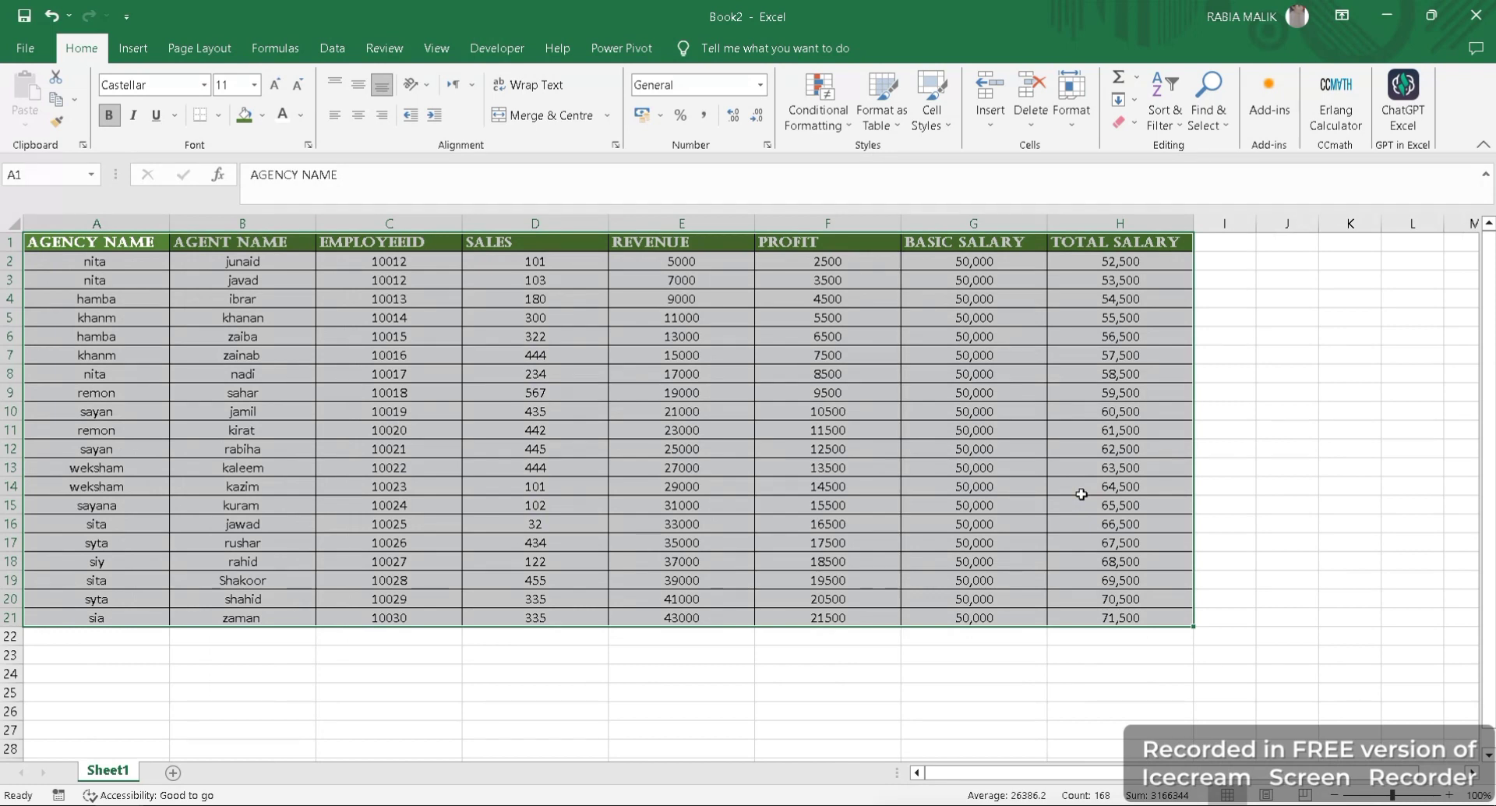
{"action": "left_click", "coordinate": [343, 708]}
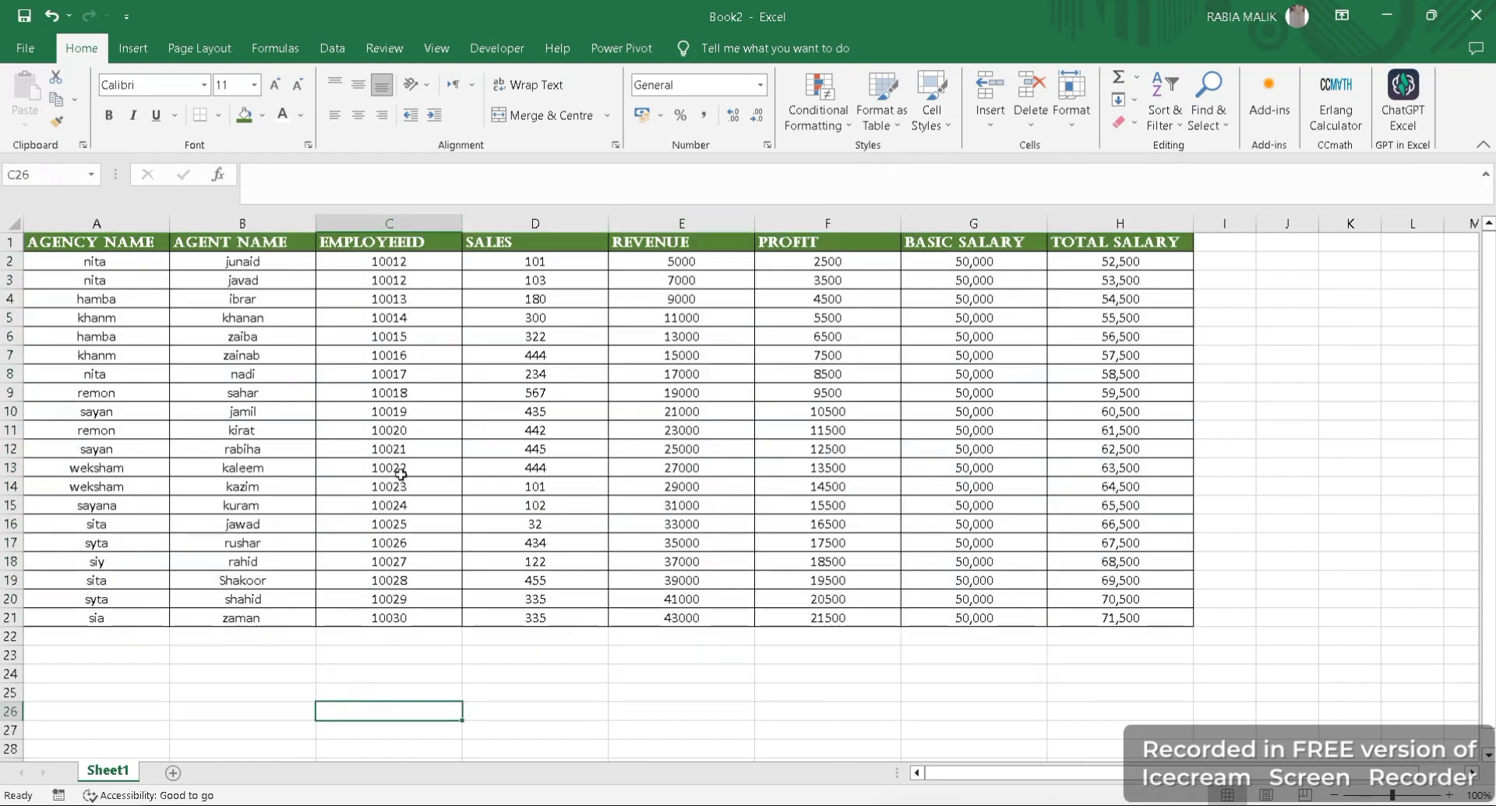
- Add a second worksheet to the new workbook and check it against the source table on Sheet1
{"action": "left_click", "coordinate": [171, 773]}
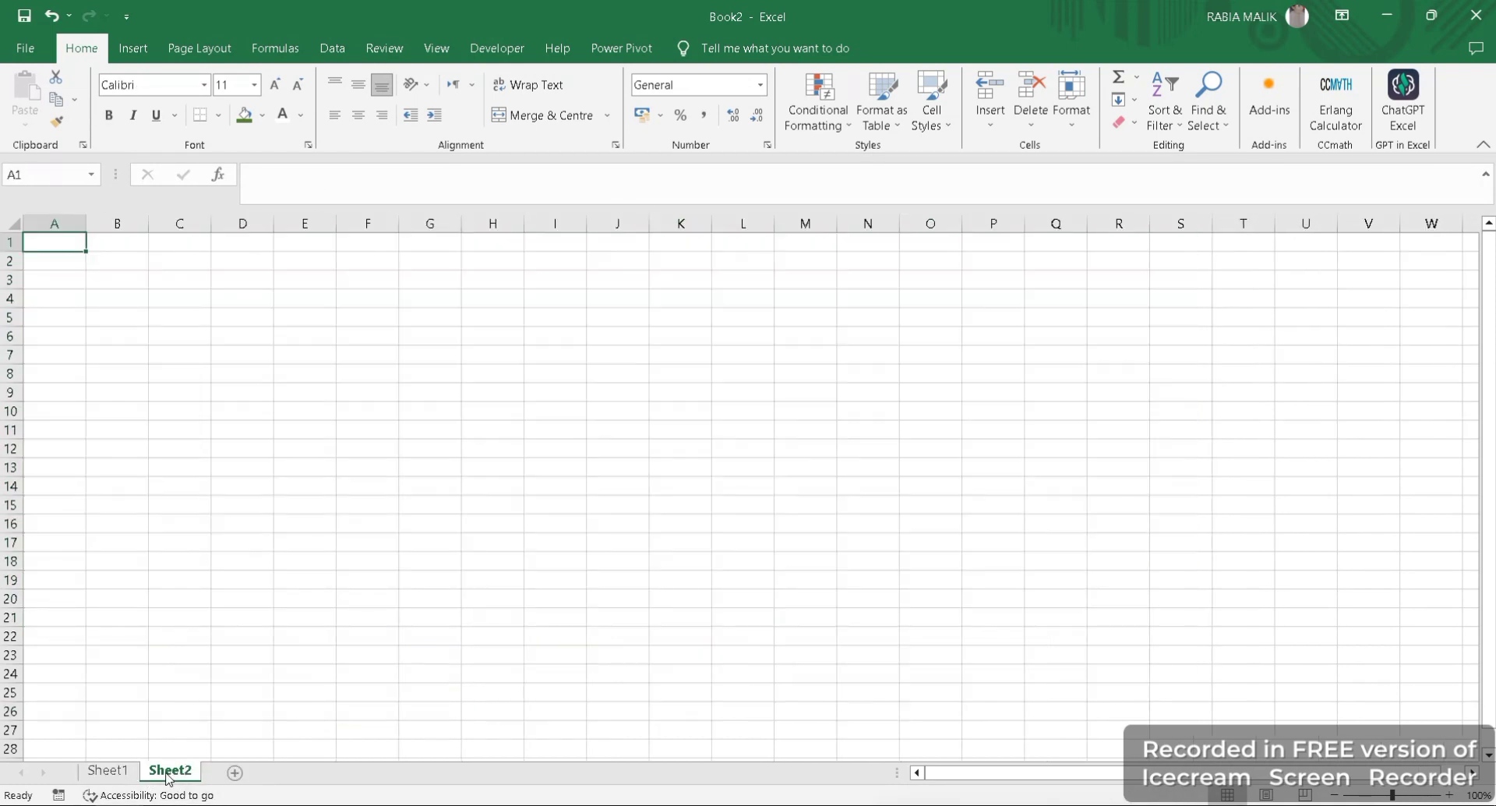
{"action": "left_click", "coordinate": [137, 776]}
{"action": "left_click", "coordinate": [157, 775]}
{"action": "left_click", "coordinate": [122, 772]}
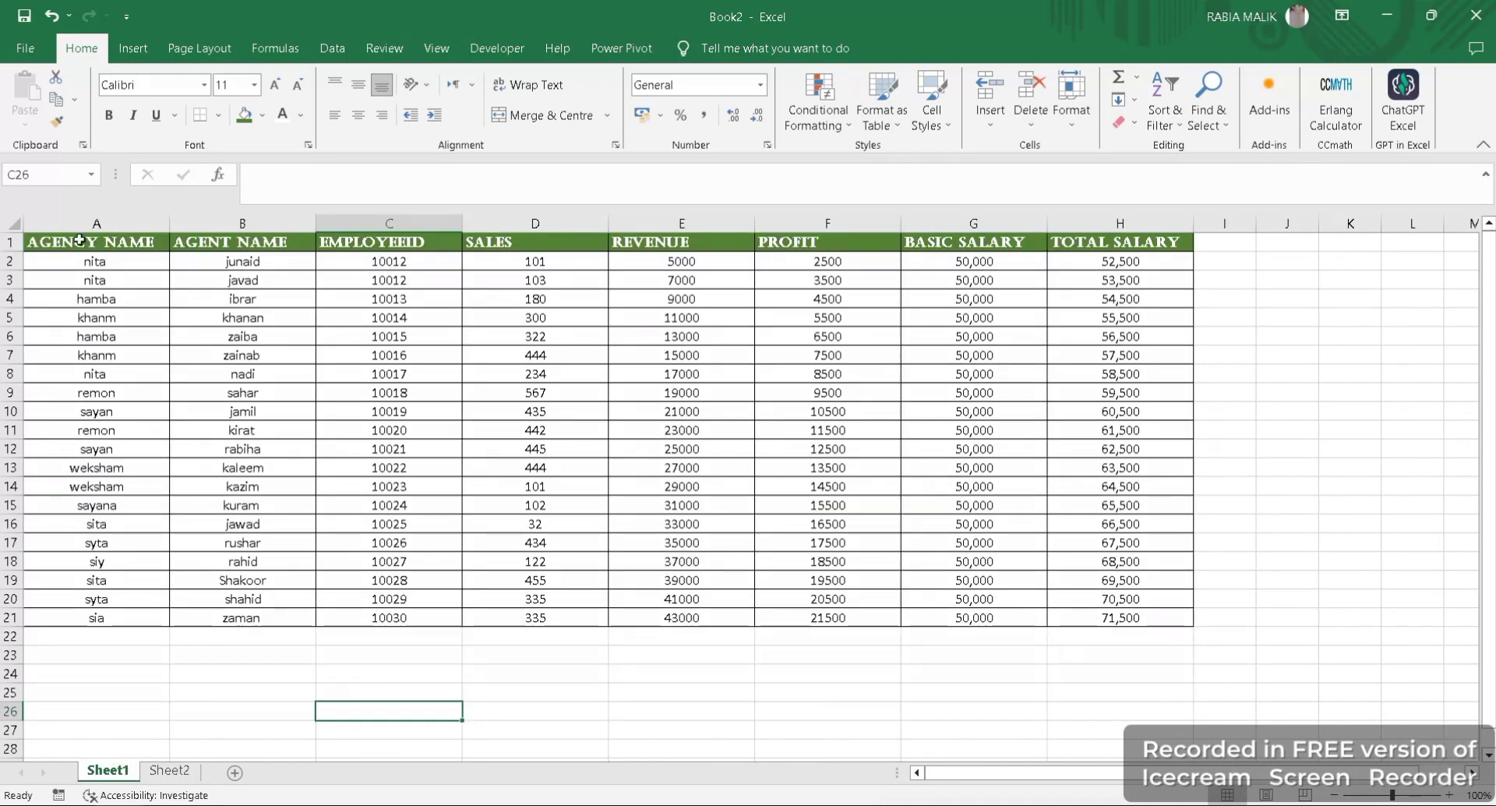
{"action": "left_click", "coordinate": [171, 770]}
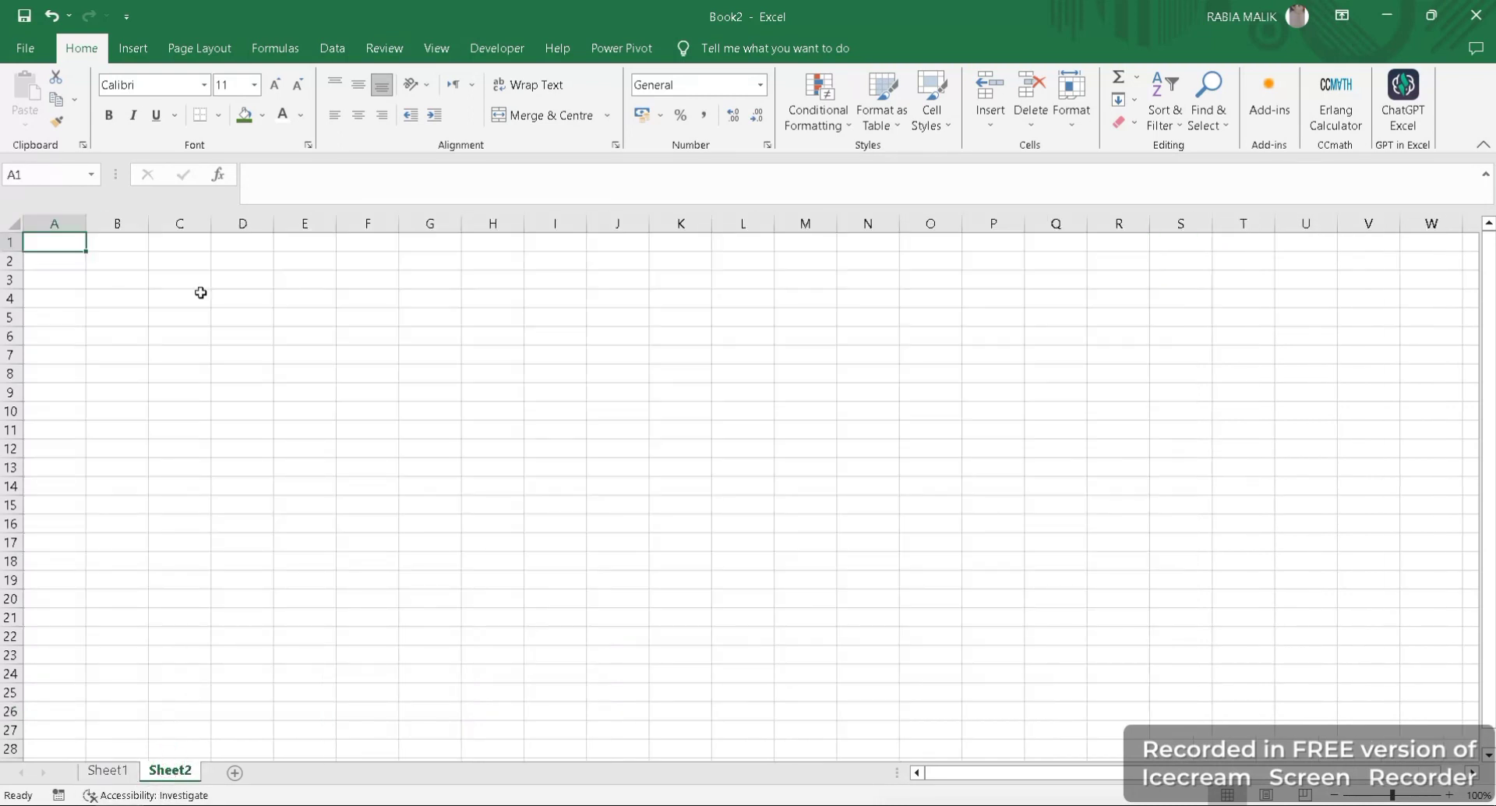
- Merge and centre B1:D1 and, separately, B2:D2 on Sheet2
{"action": "left_click", "coordinate": [175, 313]}
{"action": "left_click_drag", "start_coordinate": [115, 243], "coordinate": [213, 248]}
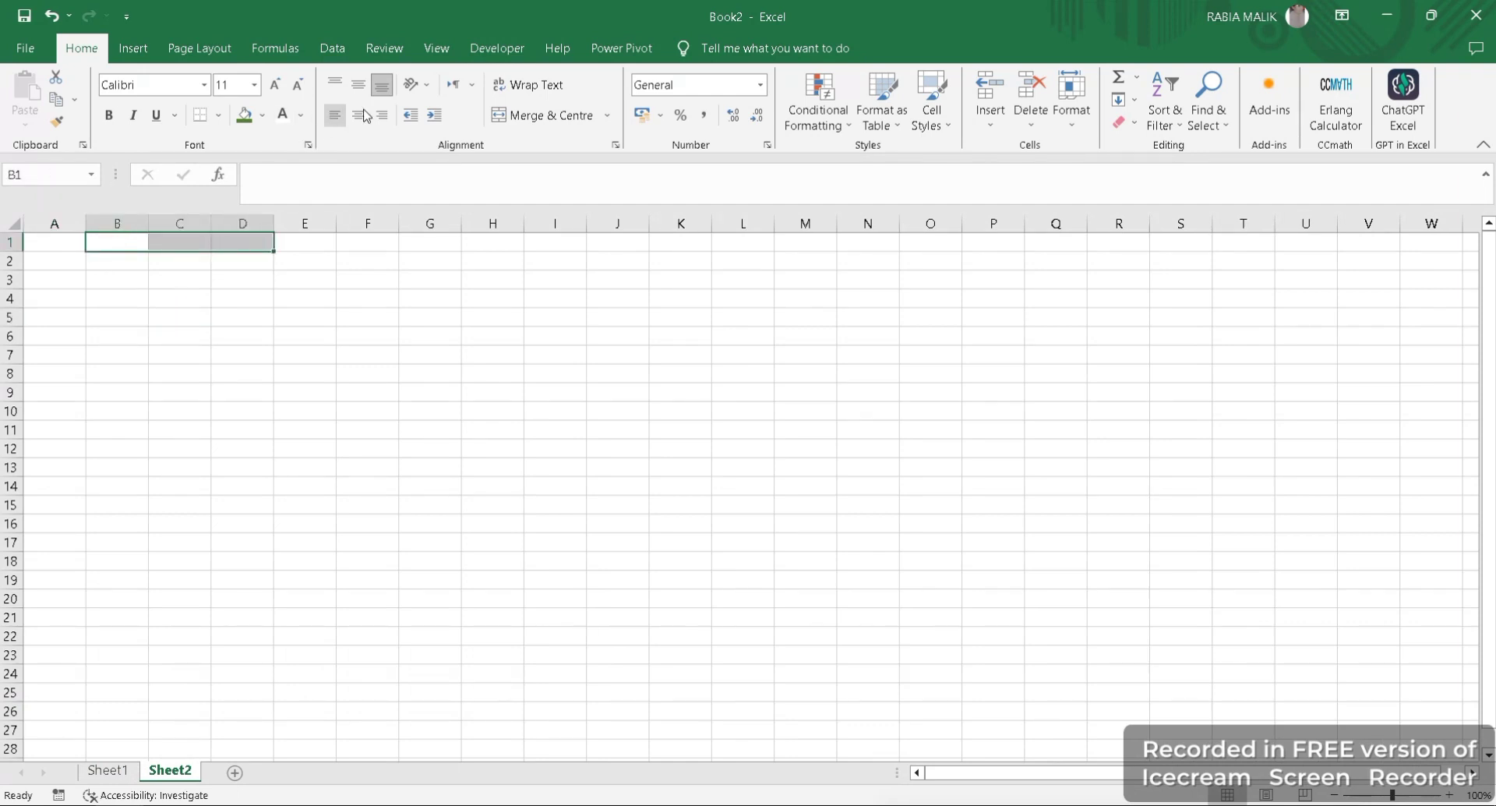
{"action": "left_click", "coordinate": [545, 114]}
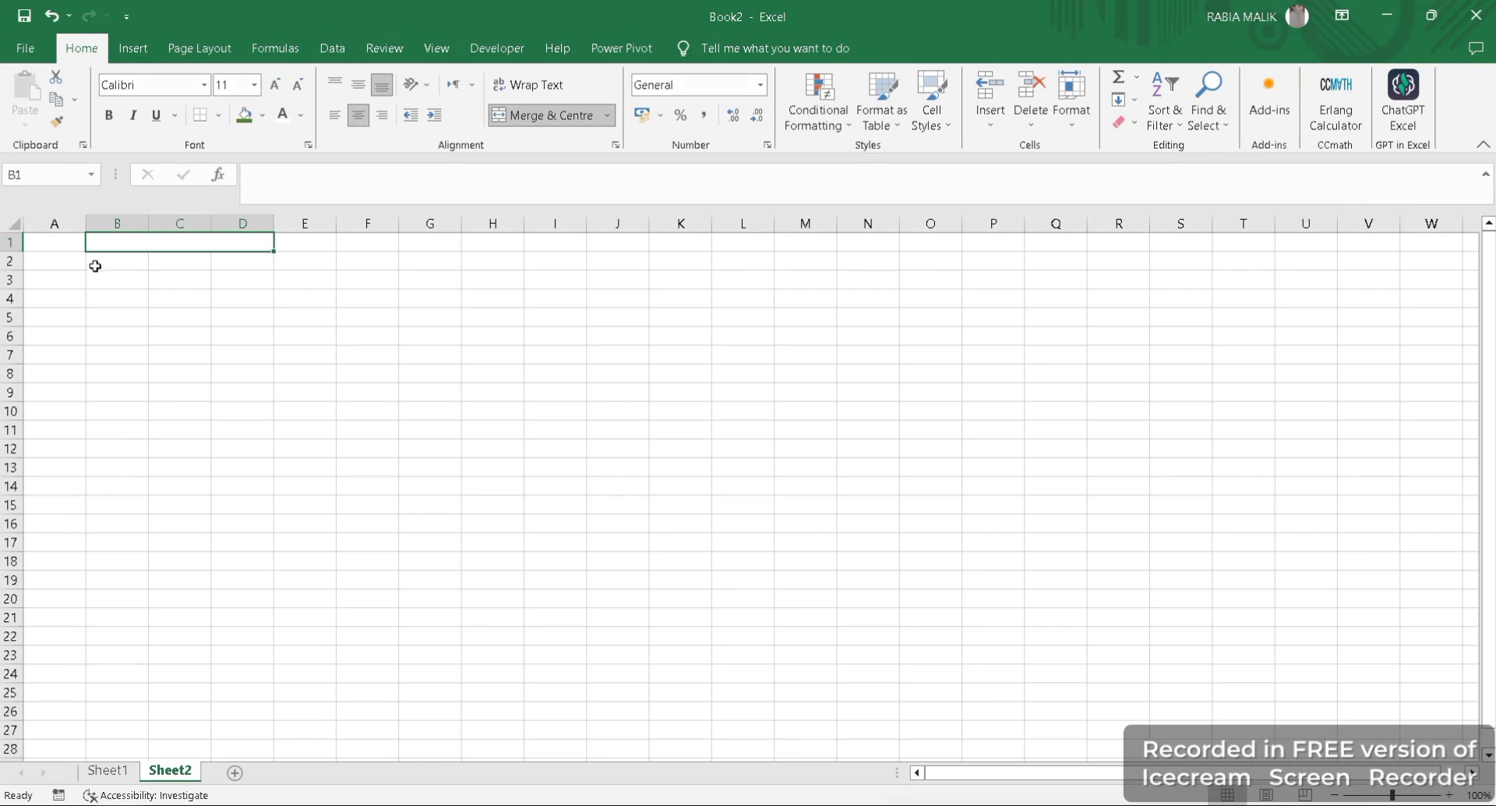
{"action": "left_click_drag", "start_coordinate": [95, 265], "coordinate": [257, 261]}
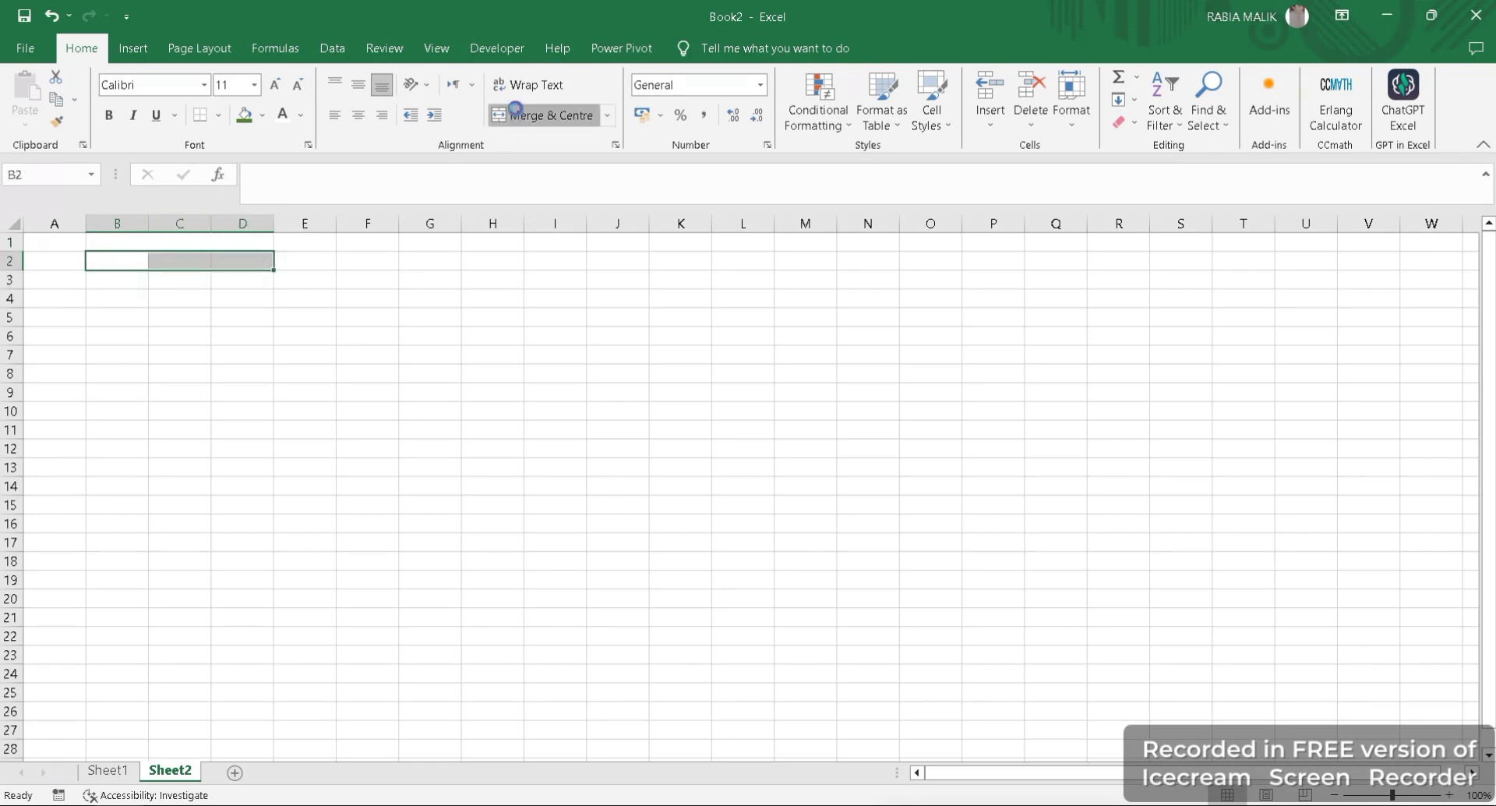
{"action": "left_click", "coordinate": [515, 109]}
- Enter the heading AGENT NAME in the merged cell B1
{"action": "left_click", "coordinate": [207, 242]}
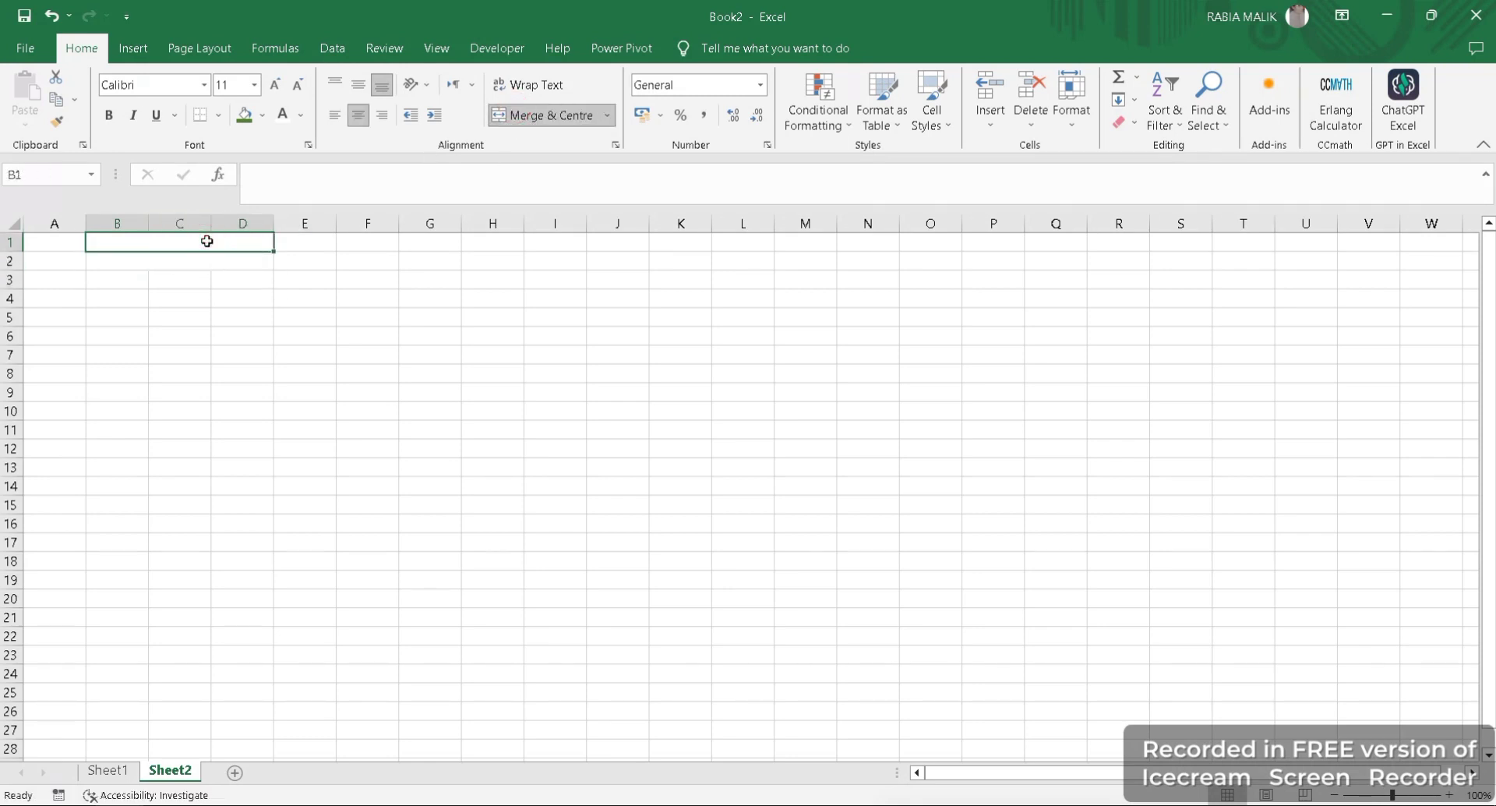
{"action": "type", "text": "AGENT"}
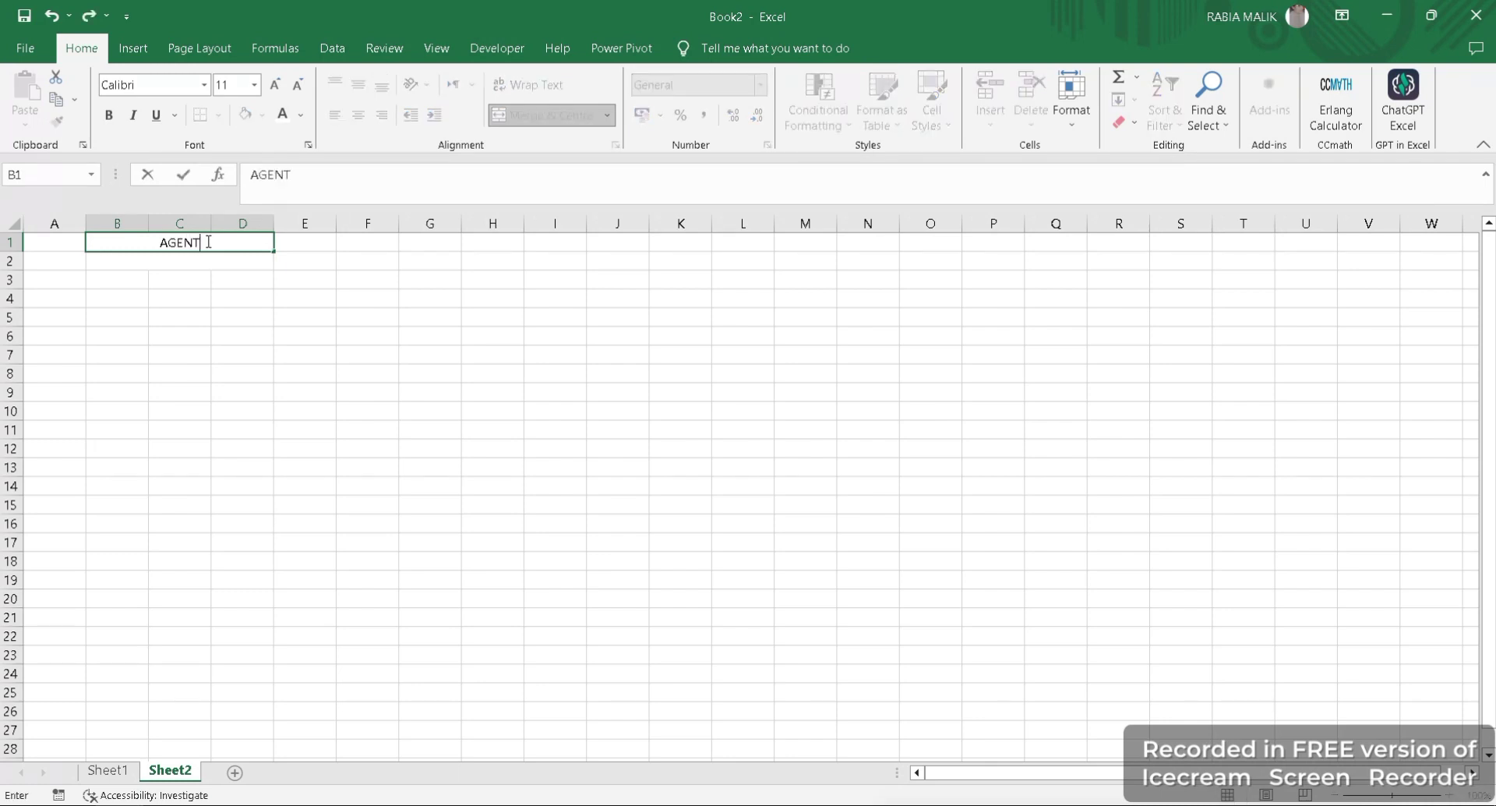
{"action": "type", "text": " NAME"}
{"action": "key", "text": "BackSpace"}
{"action": "type", "text": "E"}
{"action": "key", "text": "Return"}
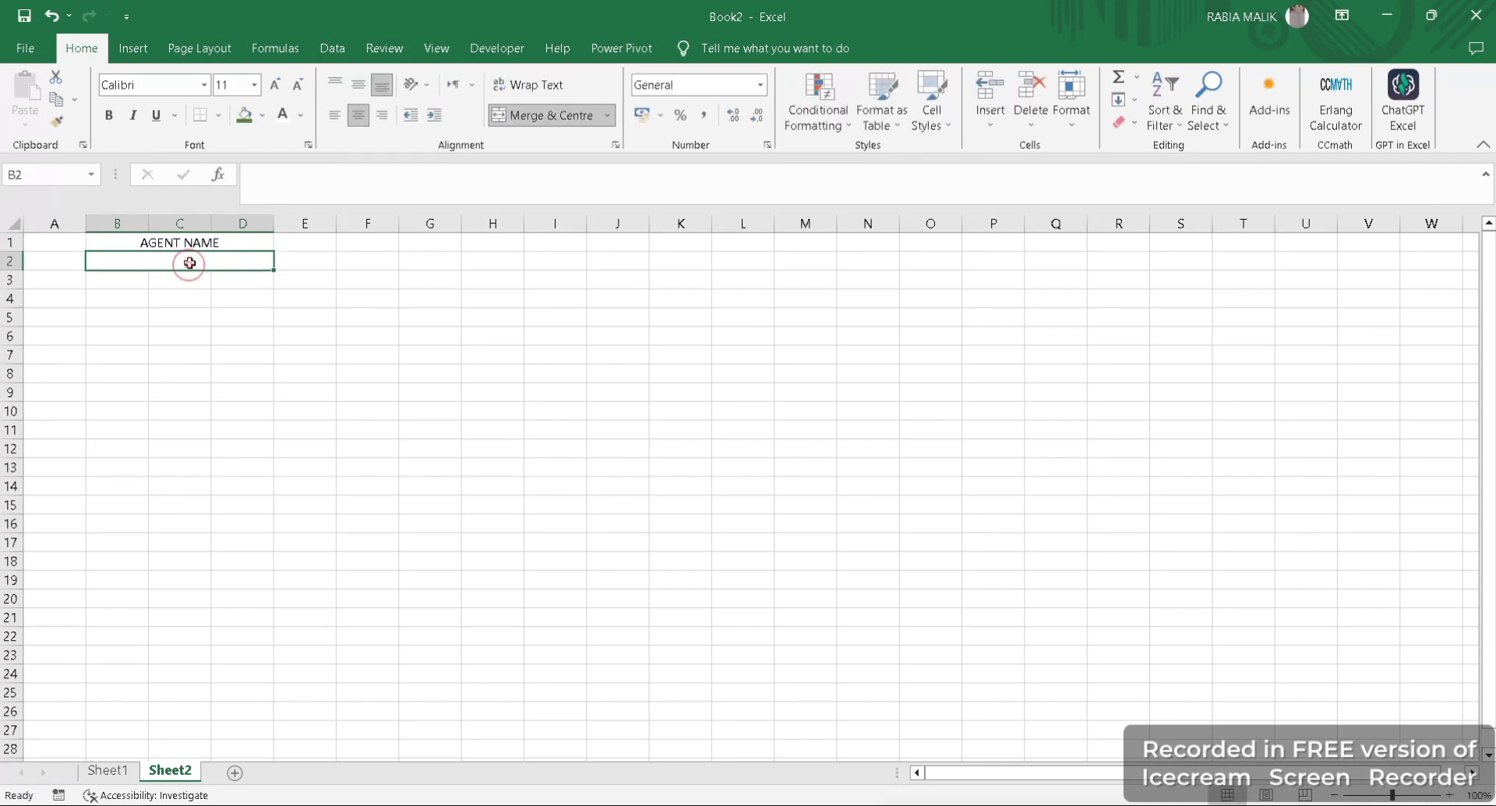
- Format the AGENT NAME heading in B1 as bold Arial, size 12
{"action": "left_click", "coordinate": [195, 245]}
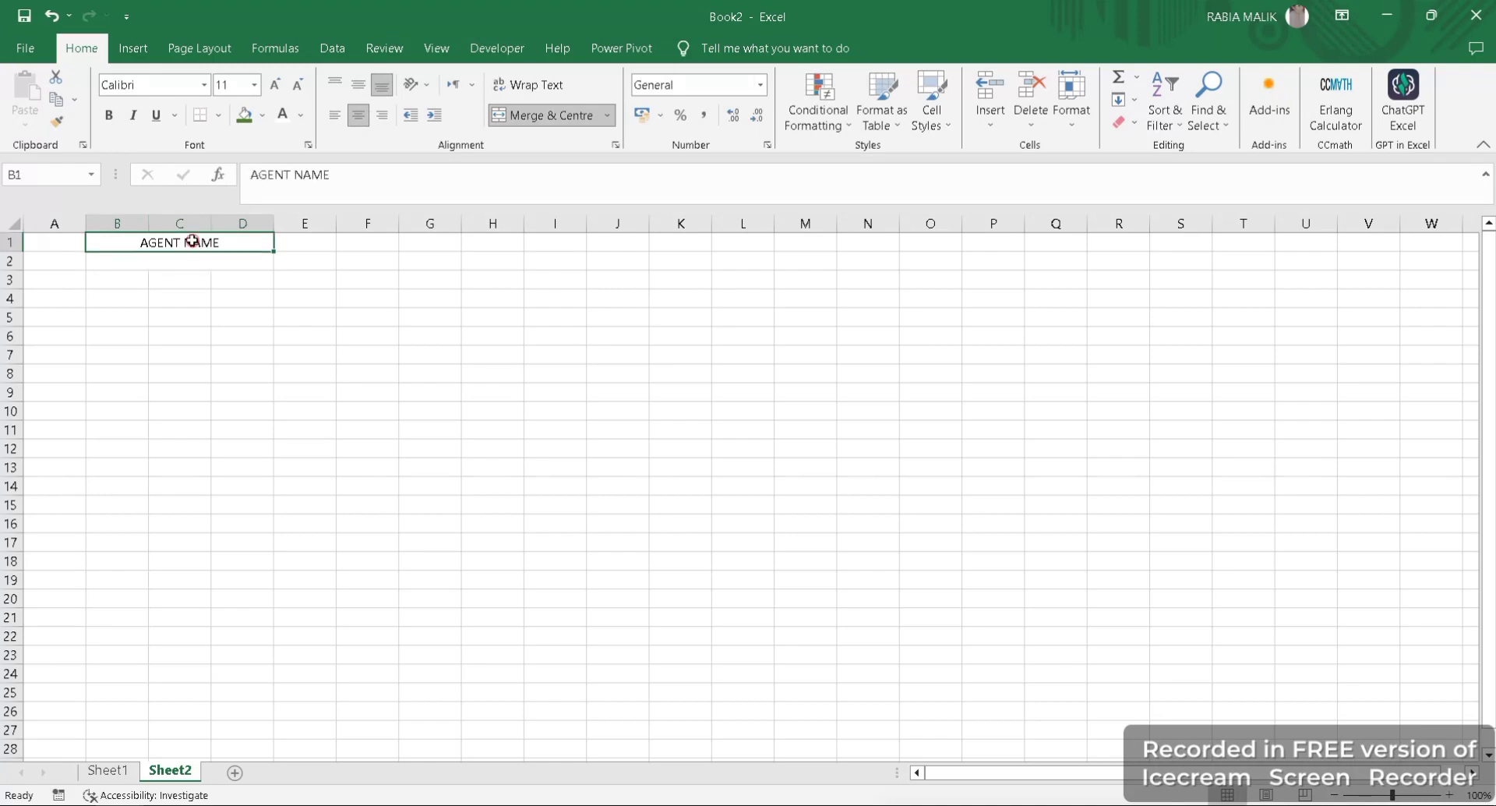
{"action": "left_click", "coordinate": [276, 84]}
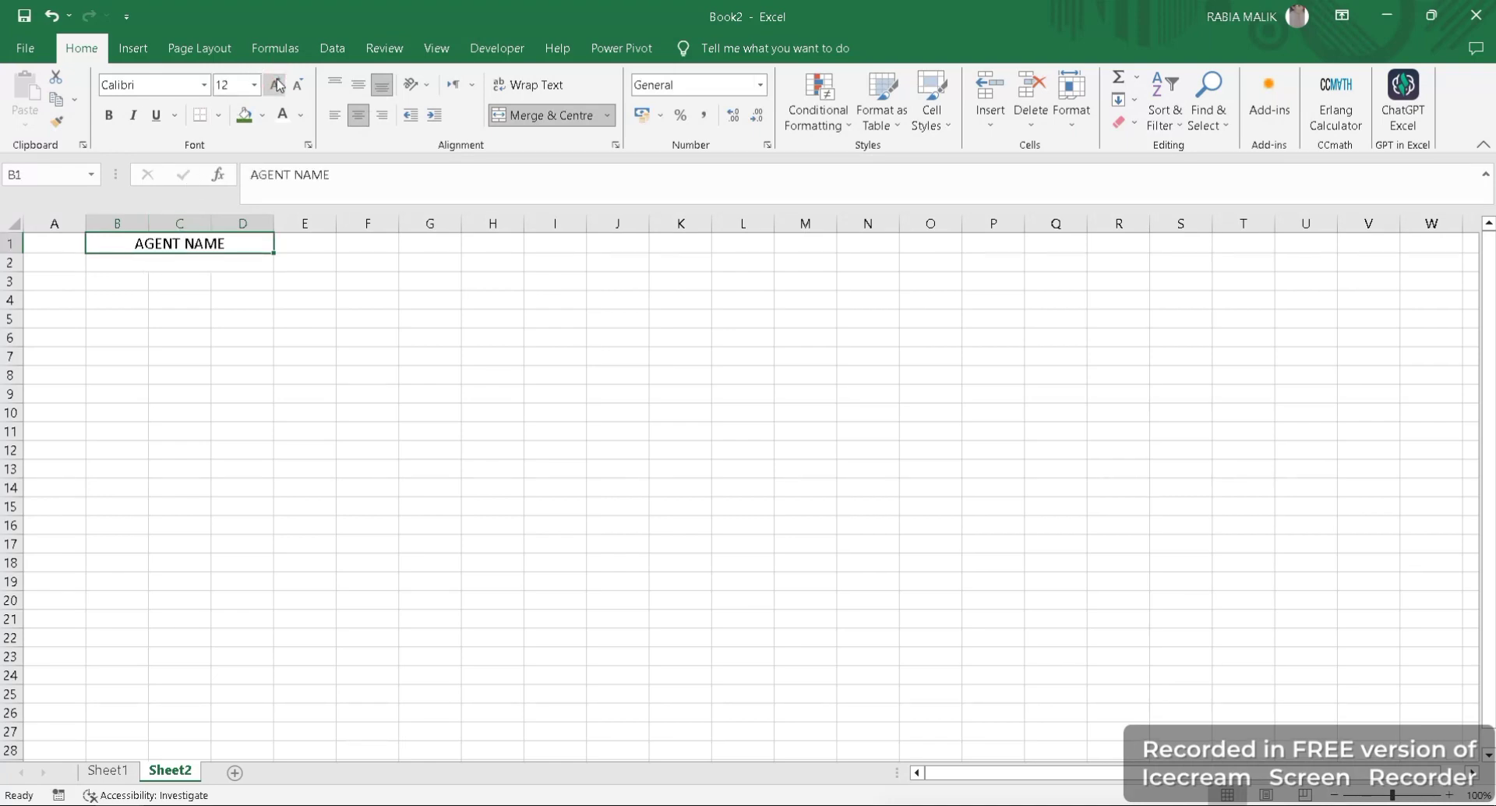
{"action": "left_click", "coordinate": [195, 81]}
{"action": "left_click", "coordinate": [204, 84]}
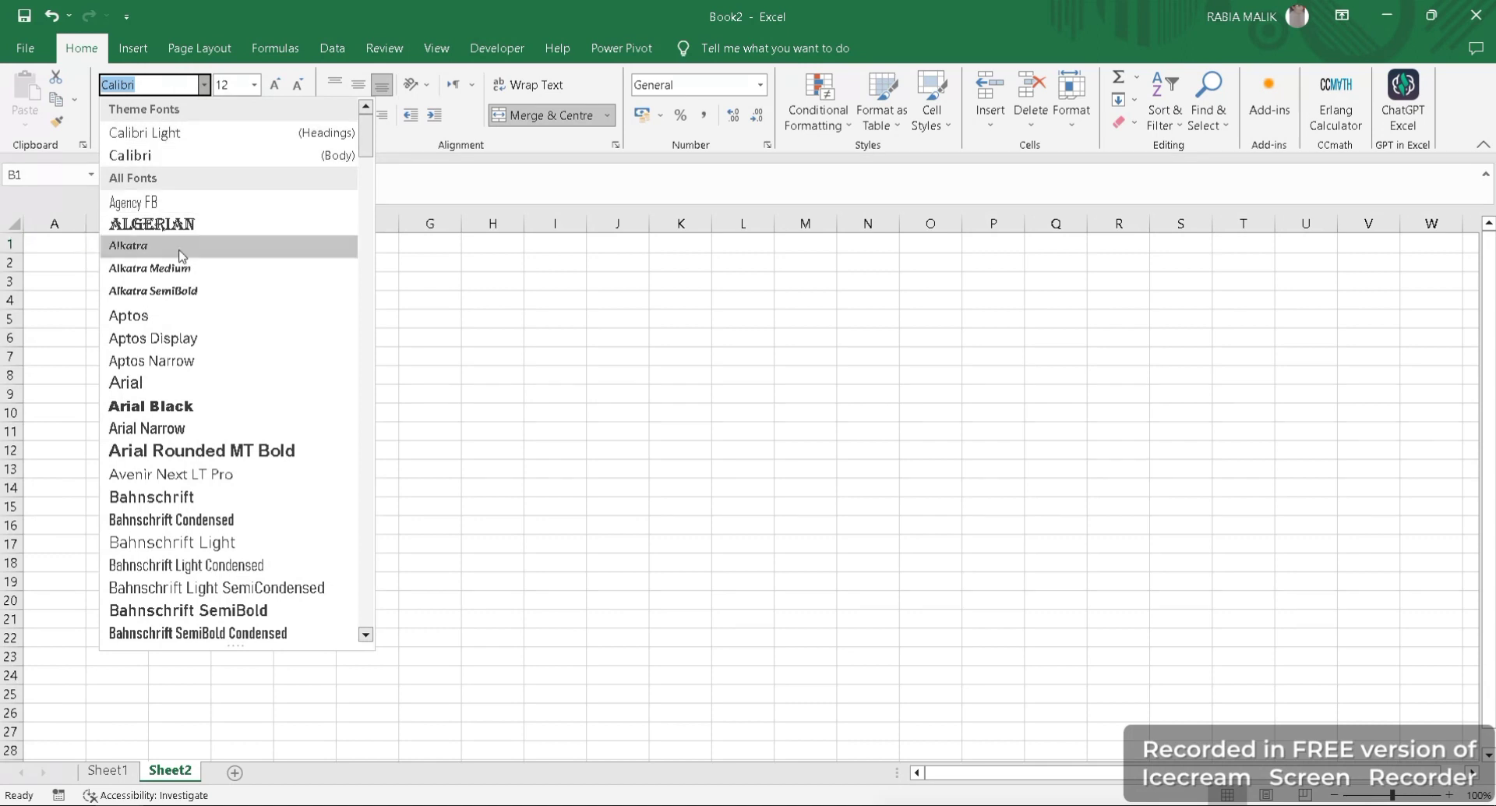
{"action": "left_click", "coordinate": [144, 386]}
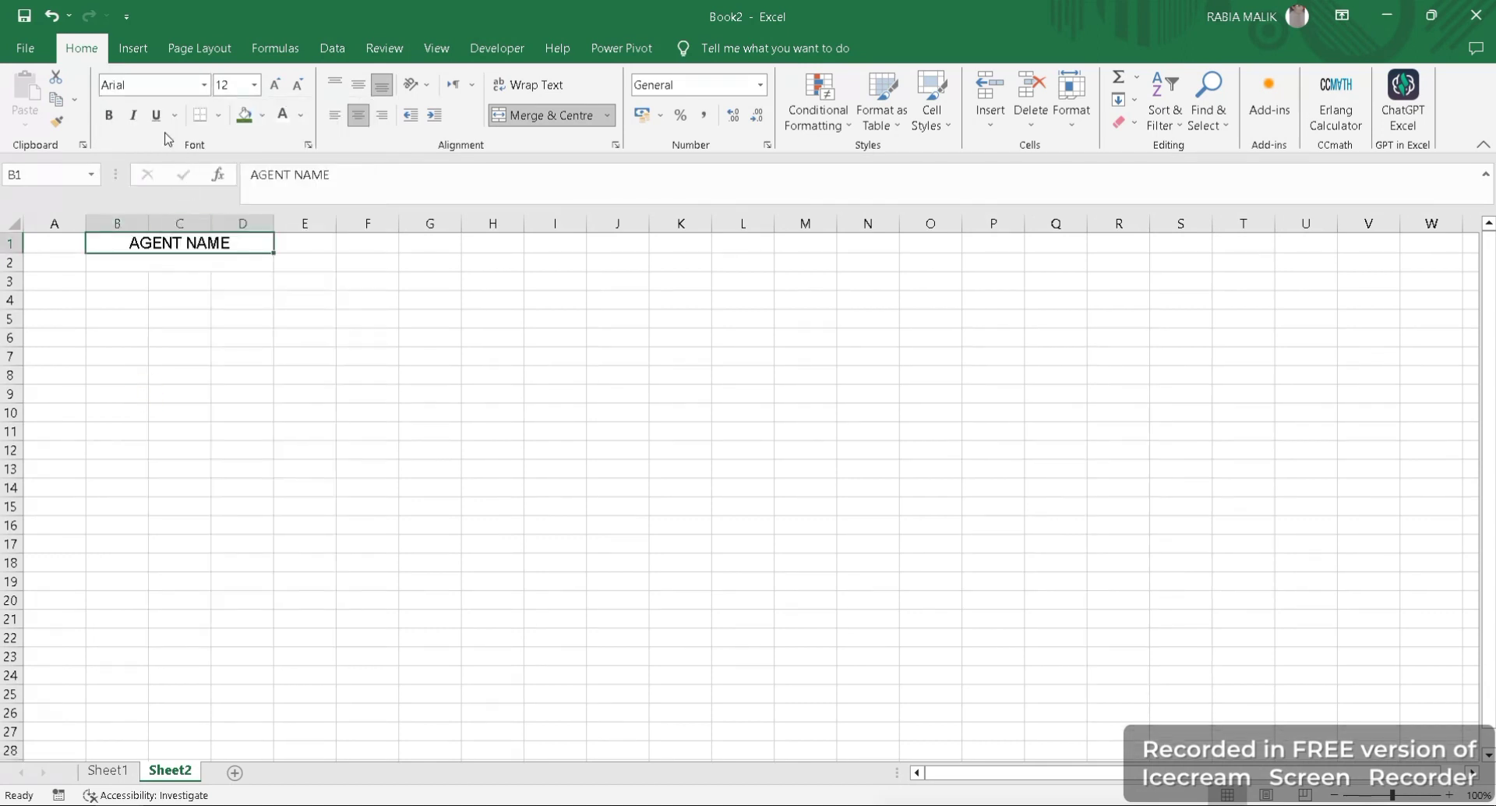
{"action": "left_click", "coordinate": [109, 115]}
- Format the empty merged cell B2 below the heading as bold Arial Black, size 12
{"action": "left_click", "coordinate": [226, 261]}
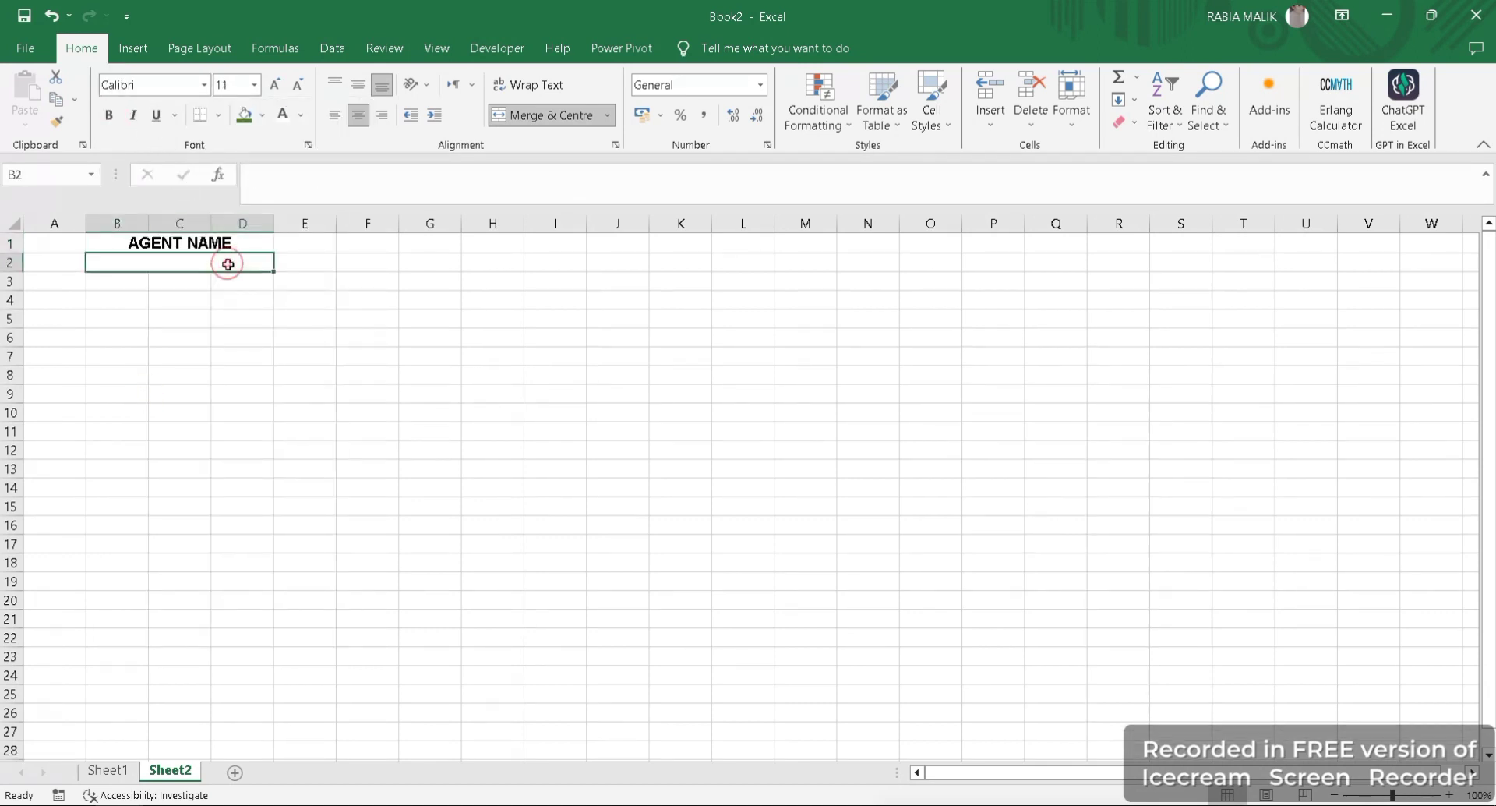
{"action": "left_click", "coordinate": [275, 84]}
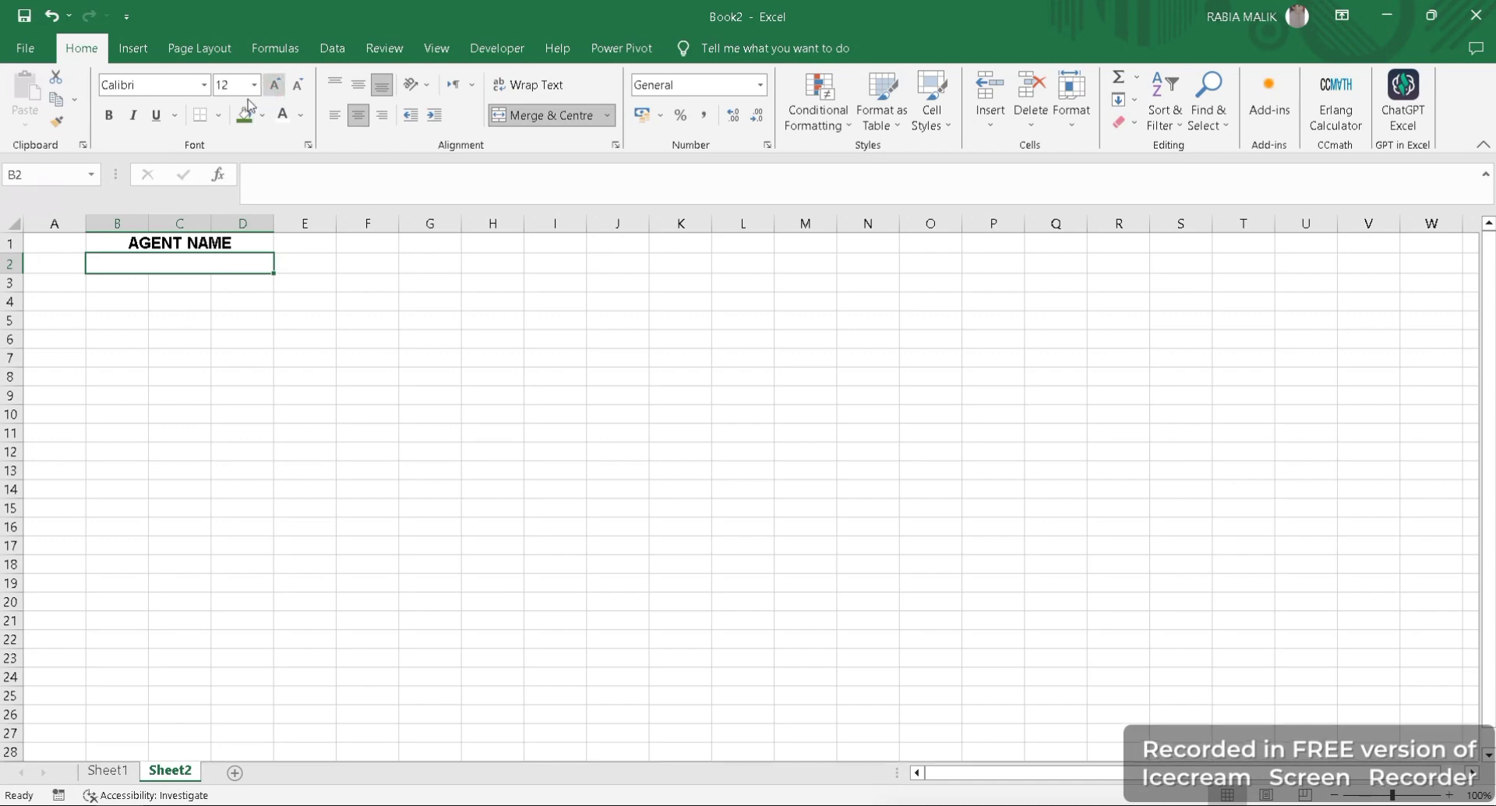
{"action": "left_click", "coordinate": [204, 84]}
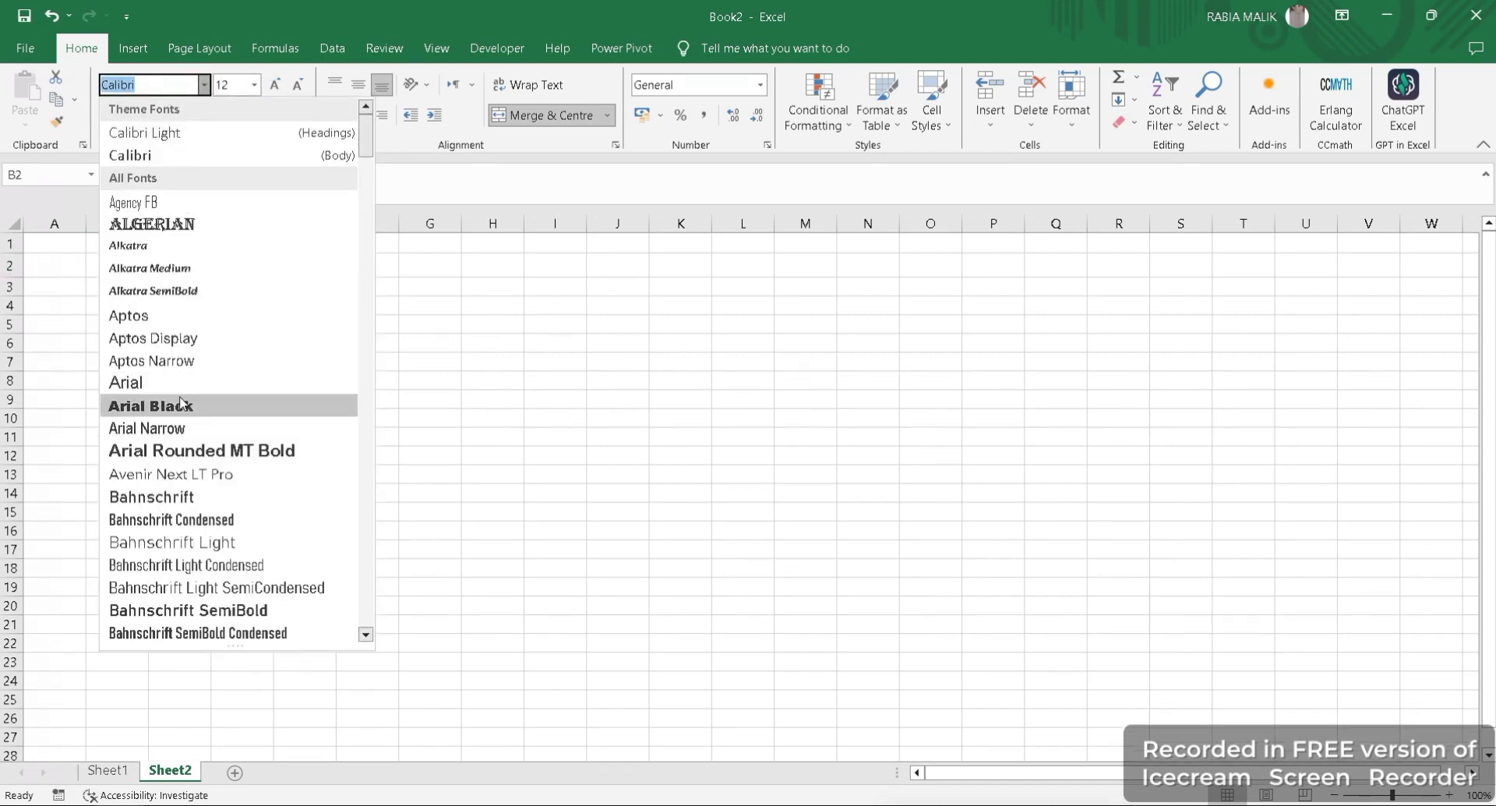
{"action": "left_click", "coordinate": [152, 406]}
{"action": "left_click", "coordinate": [108, 115]}
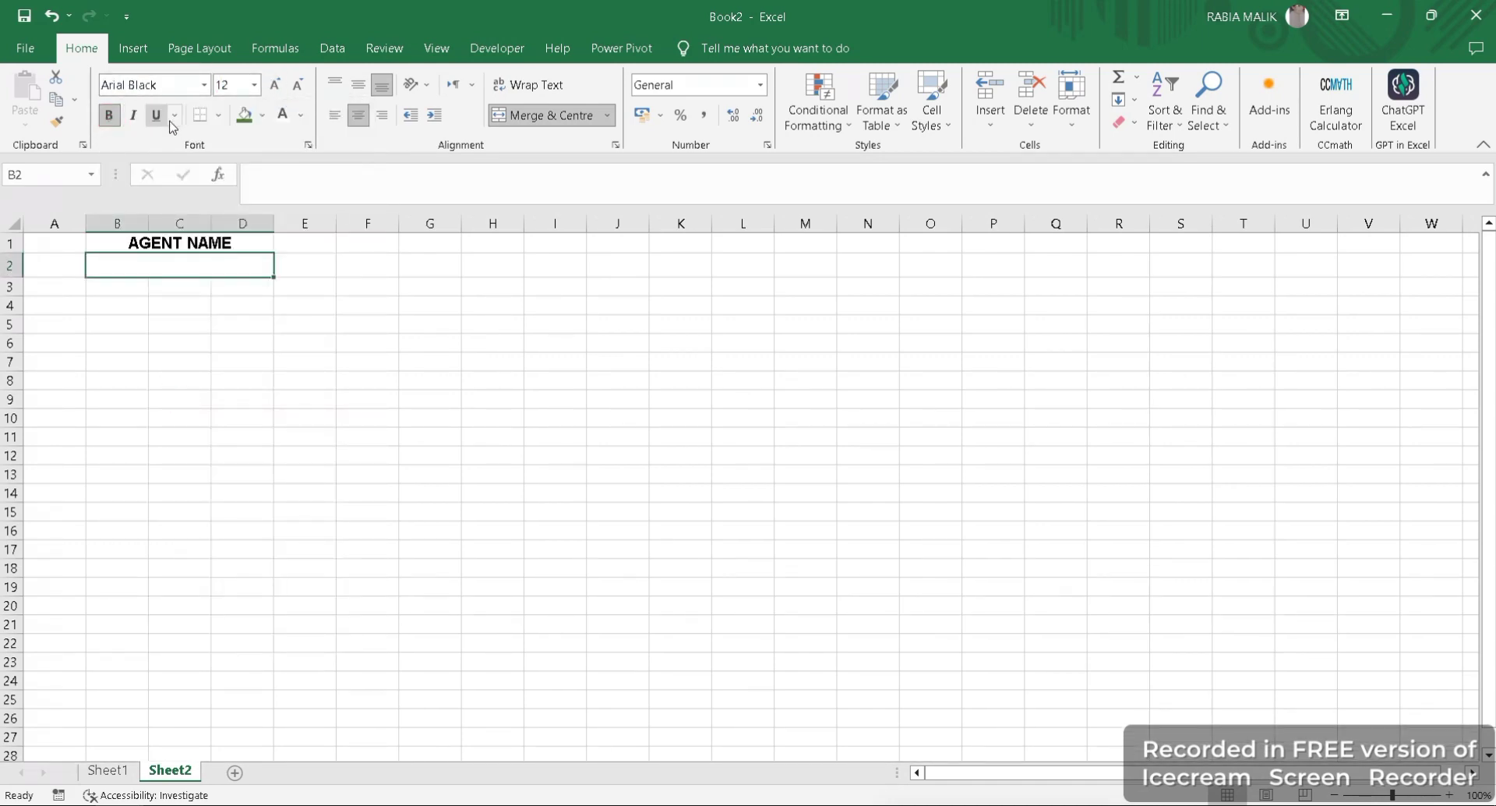
{"action": "left_click", "coordinate": [207, 258]}
- Try to apply a thick bottom border to the merged cells B1:D2
{"action": "left_click_drag", "start_coordinate": [145, 242], "coordinate": [234, 267]}
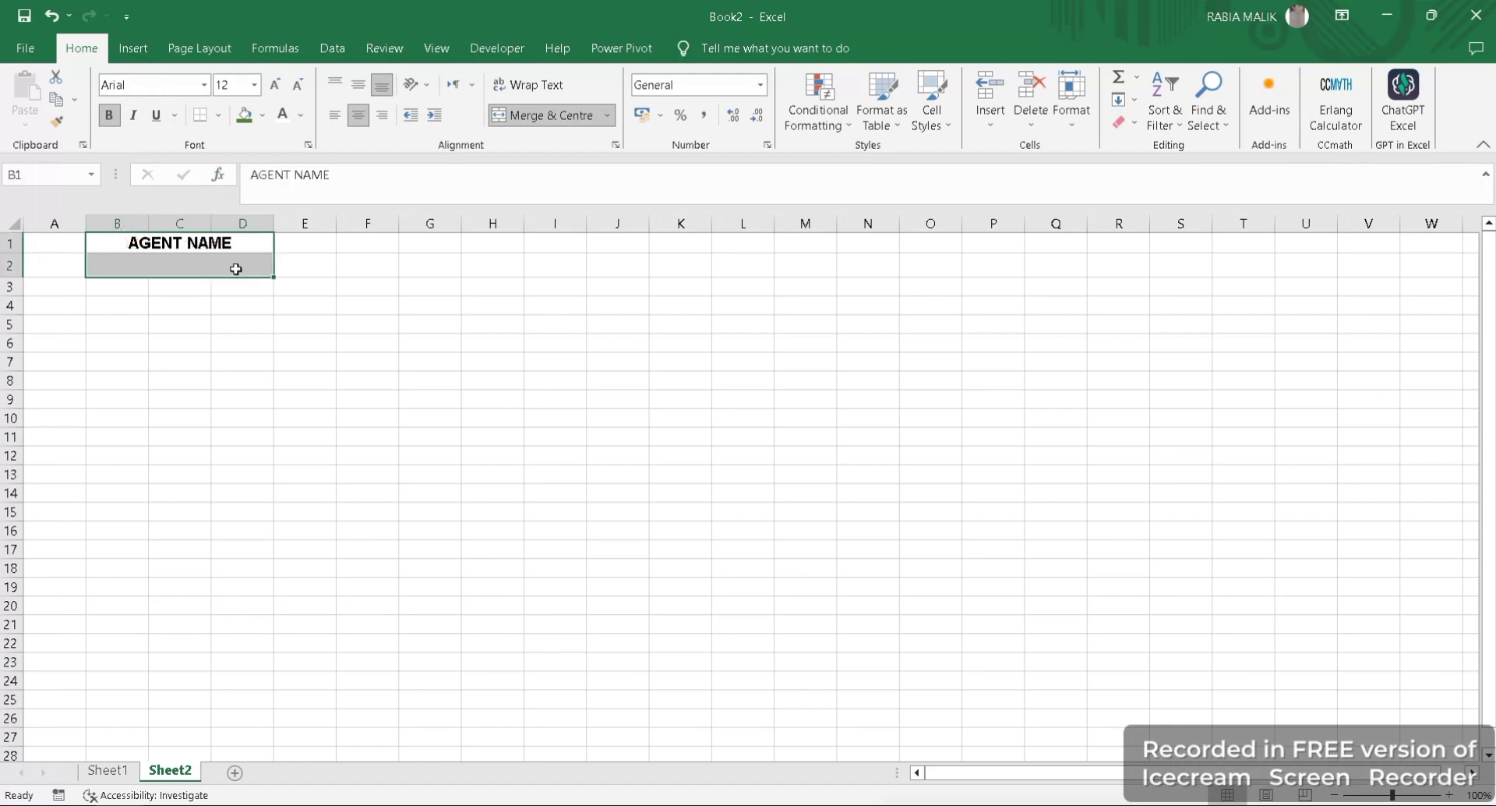
{"action": "left_click", "coordinate": [218, 115]}
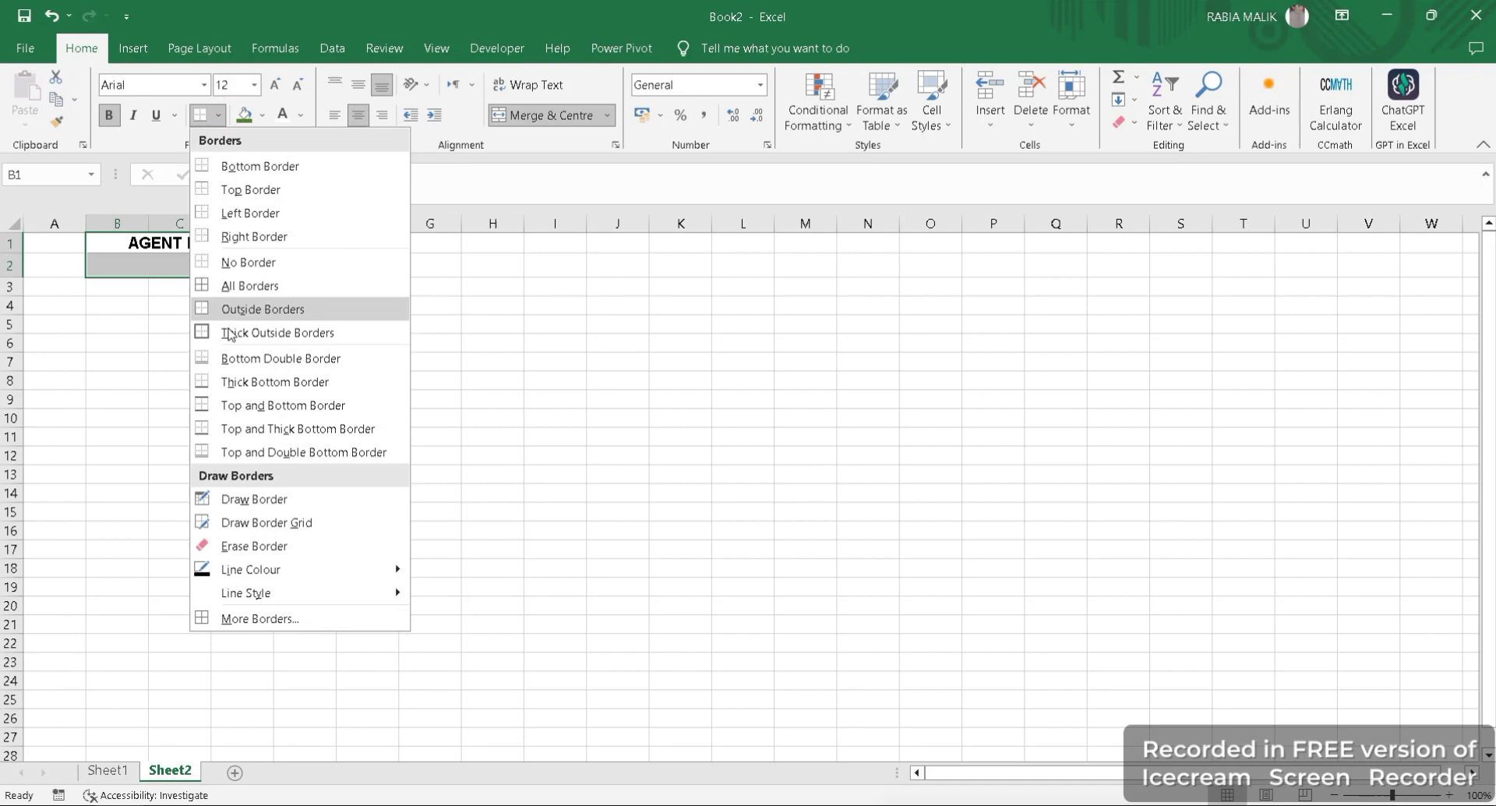
{"action": "left_click", "coordinate": [232, 382]}
{"action": "left_click", "coordinate": [230, 378]}
{"action": "left_click", "coordinate": [194, 268]}
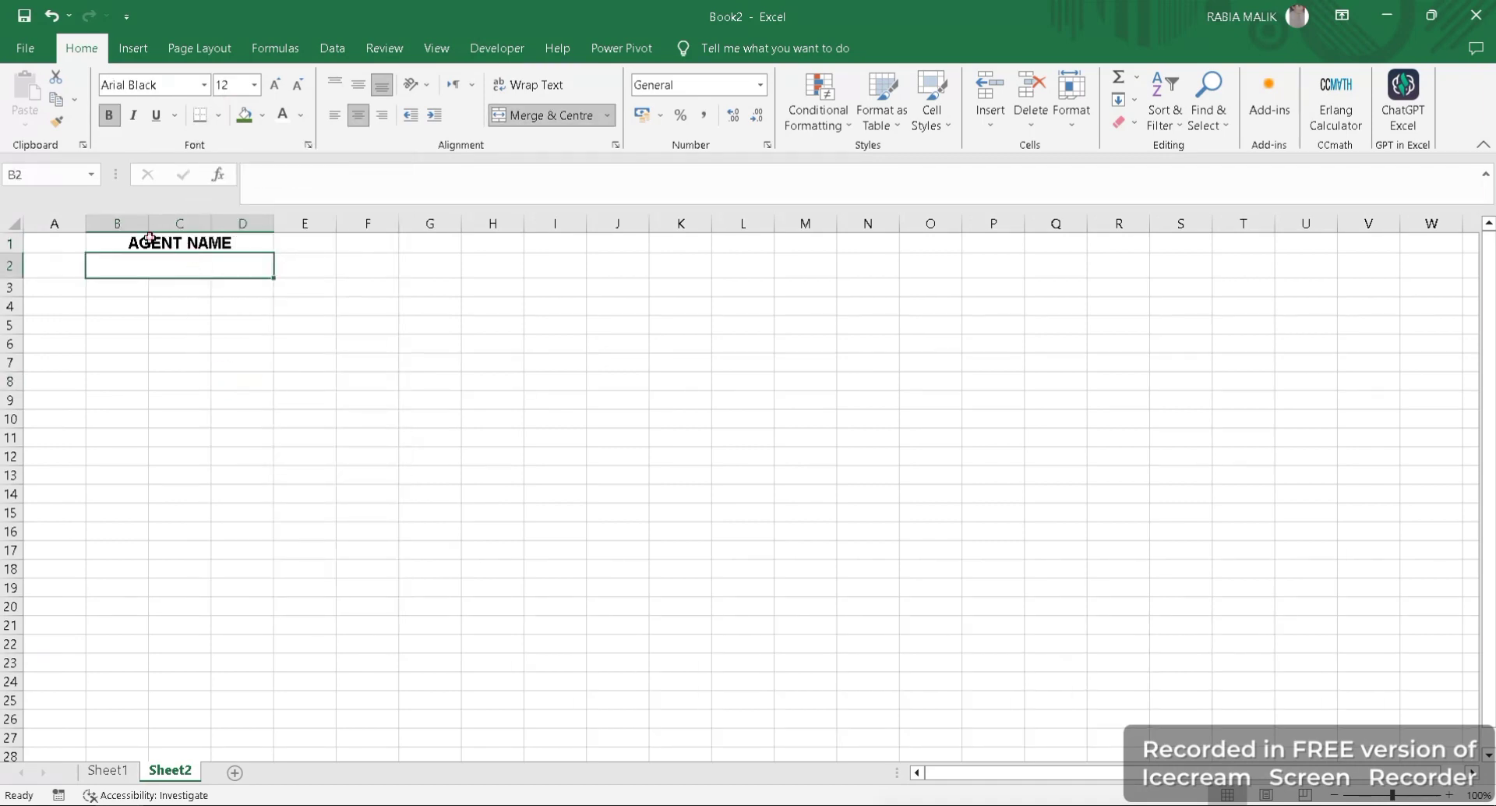
- Apply all borders to the heading cell and the search cell in B1:D2
{"action": "left_click_drag", "start_coordinate": [150, 238], "coordinate": [221, 270]}
{"action": "left_click", "coordinate": [218, 115]}
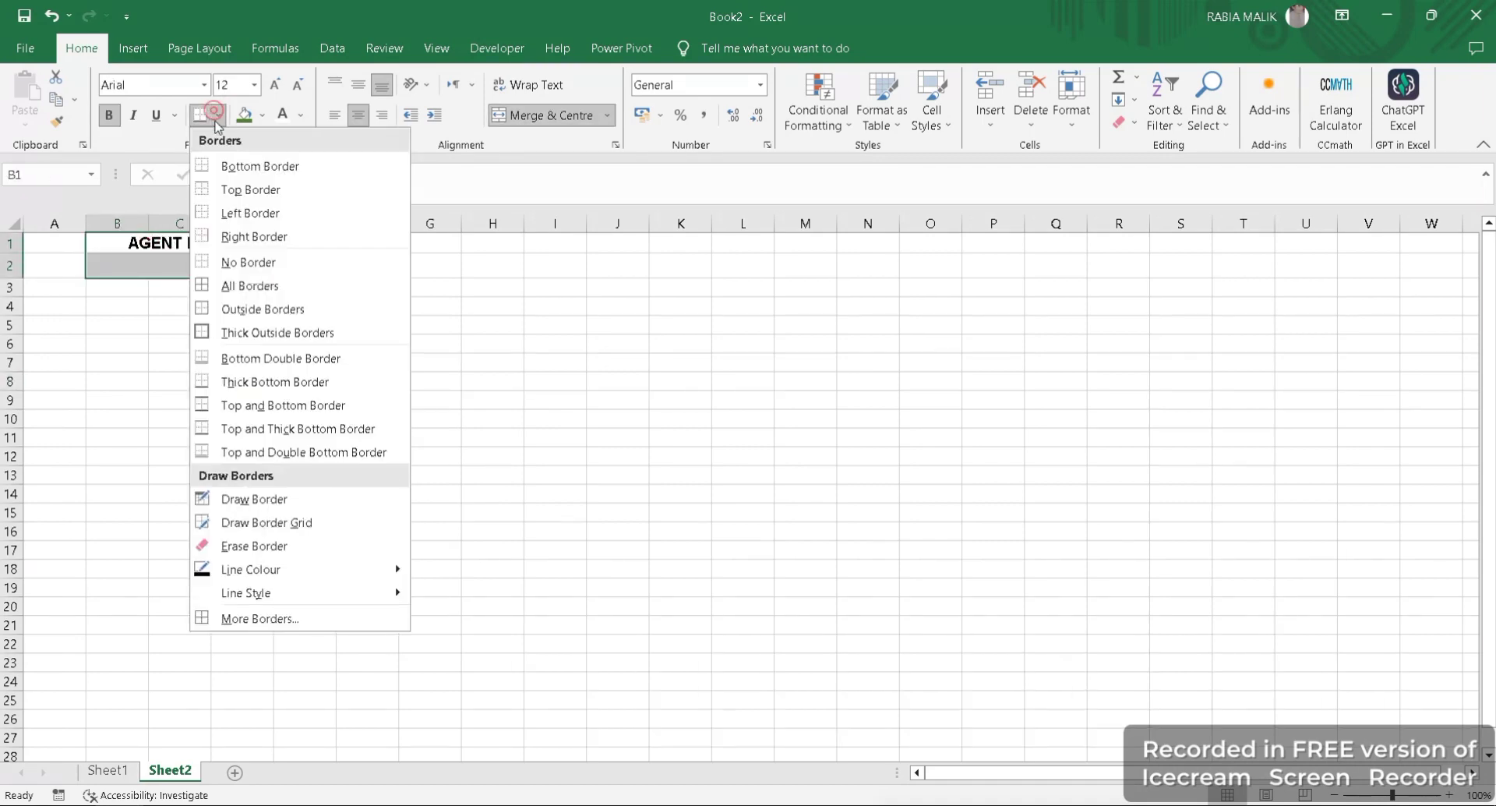
{"action": "left_click", "coordinate": [232, 288]}
{"action": "left_click", "coordinate": [226, 338]}
{"action": "left_click", "coordinate": [136, 268]}
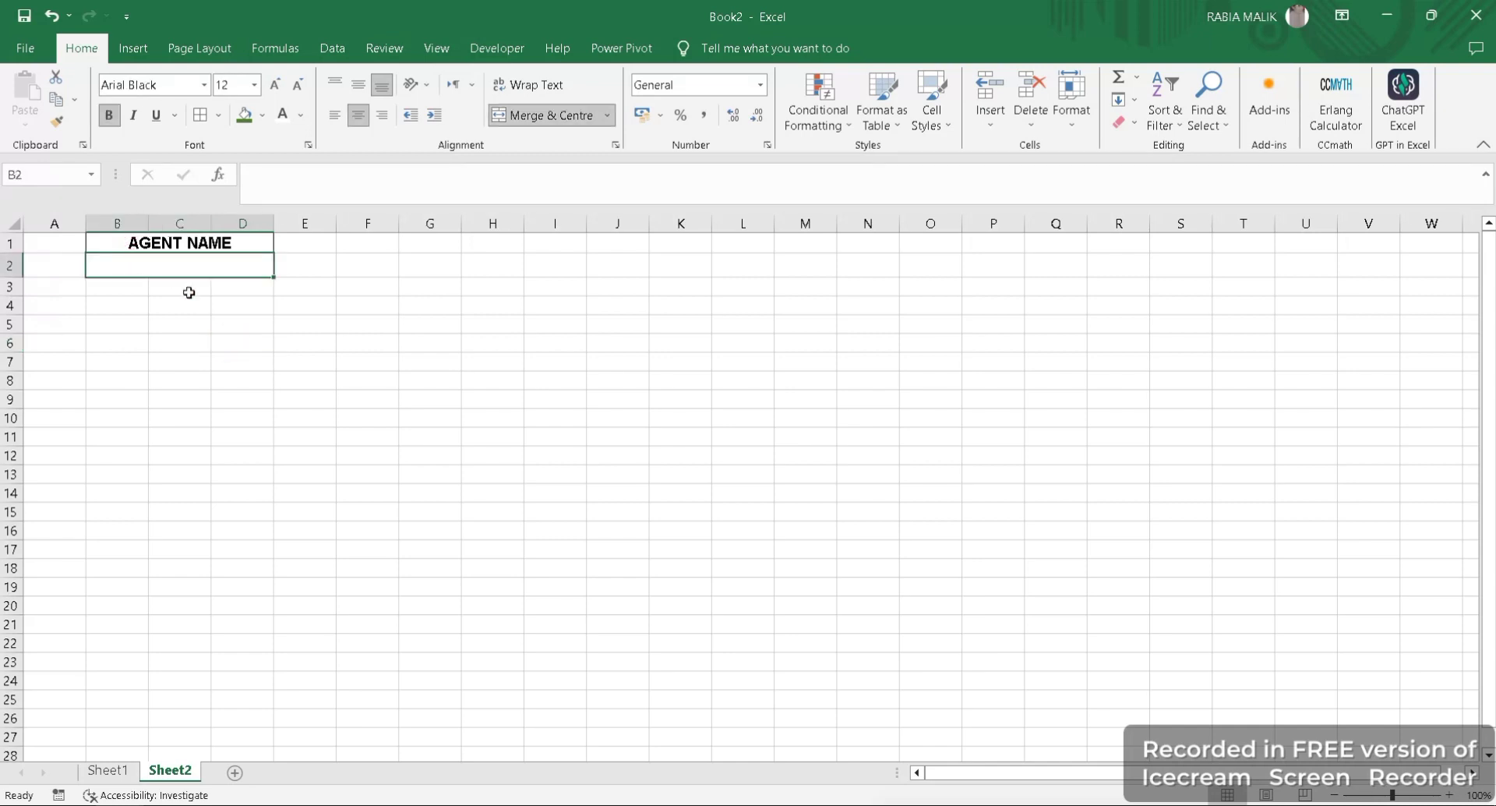
- Fill the AGENT NAME heading cell with dark green and make its text white
{"action": "left_click_drag", "start_coordinate": [115, 239], "coordinate": [221, 245]}
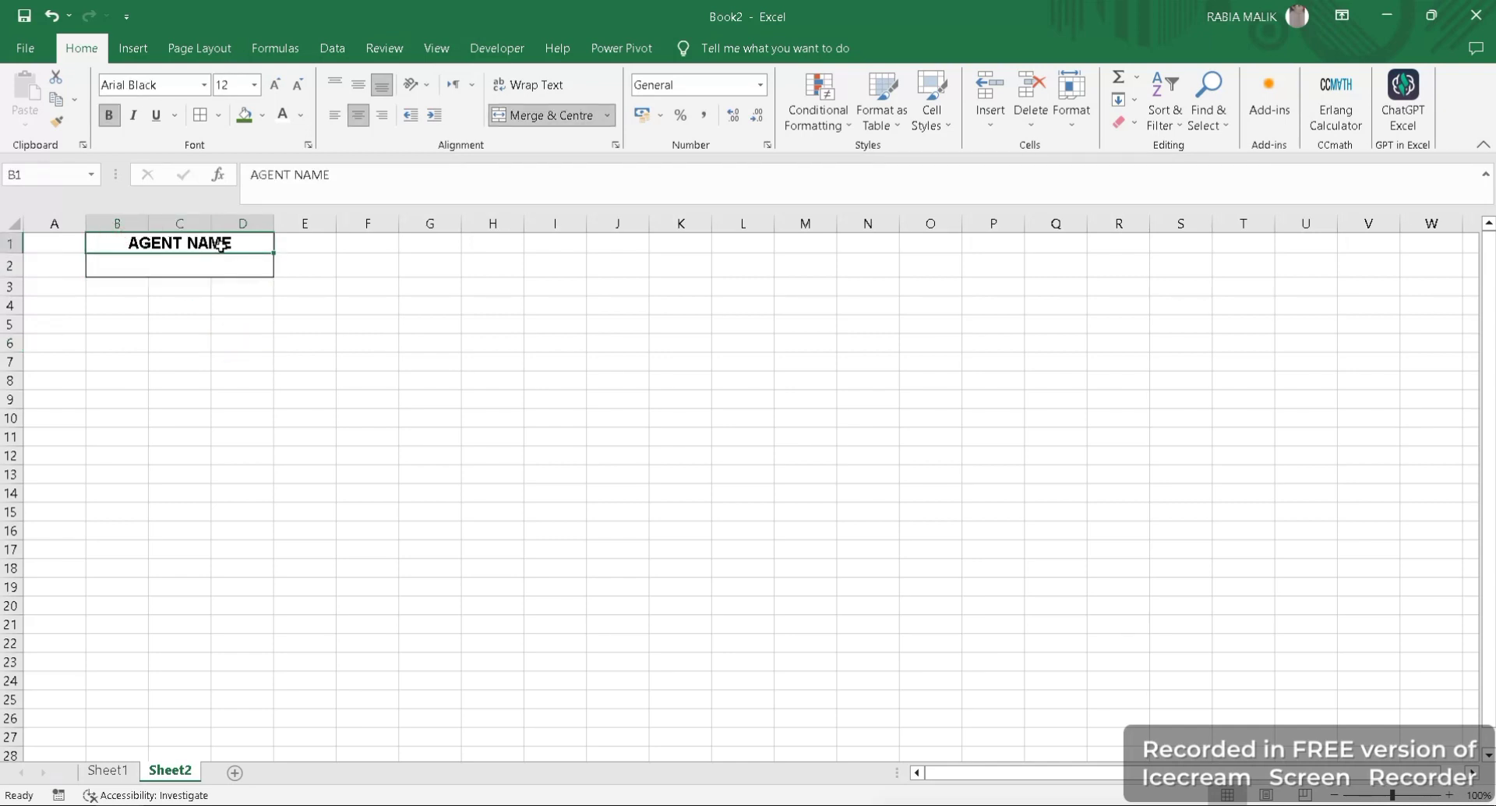
{"action": "left_click", "coordinate": [262, 116]}
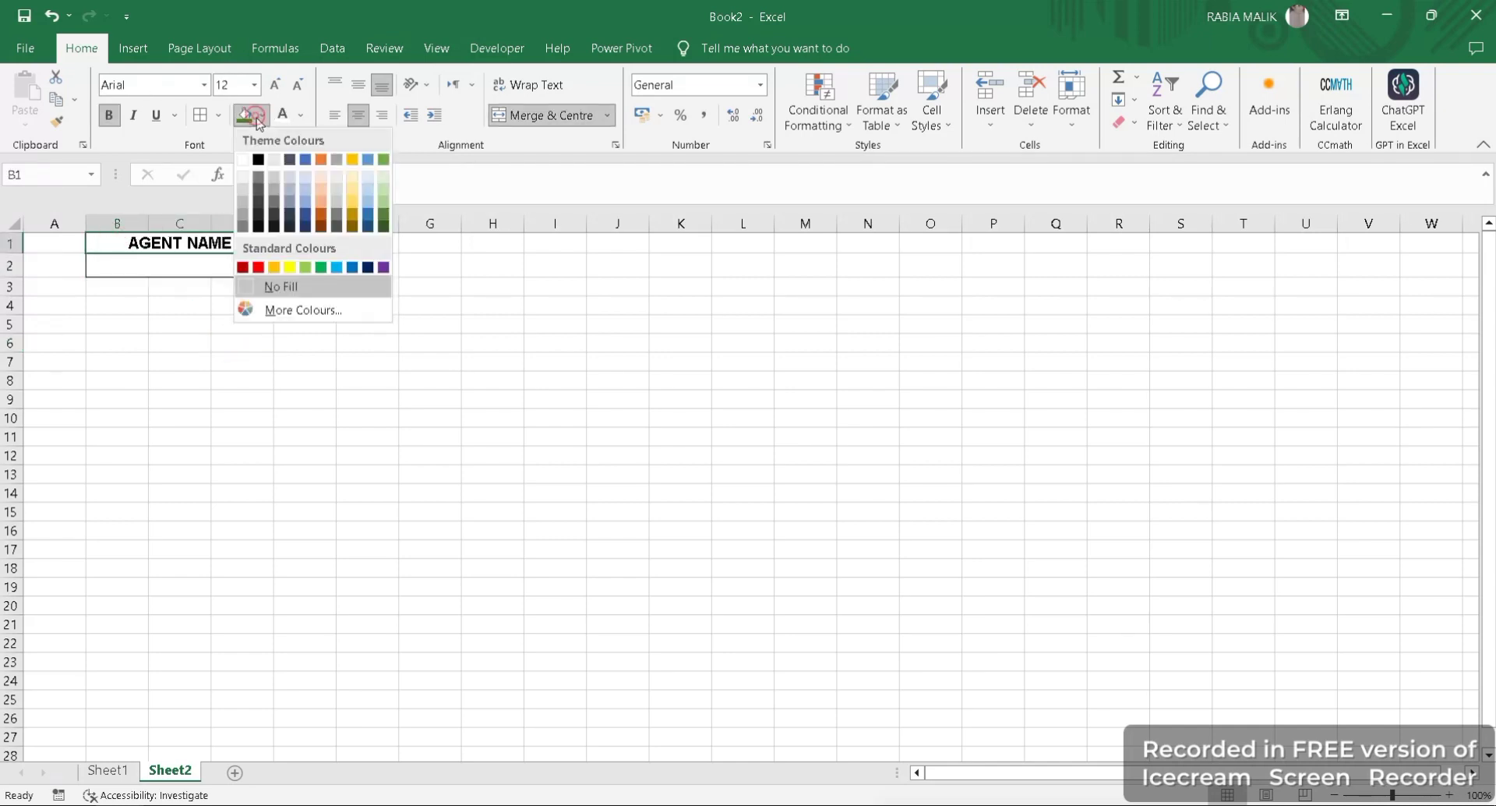
{"action": "left_click", "coordinate": [379, 212]}
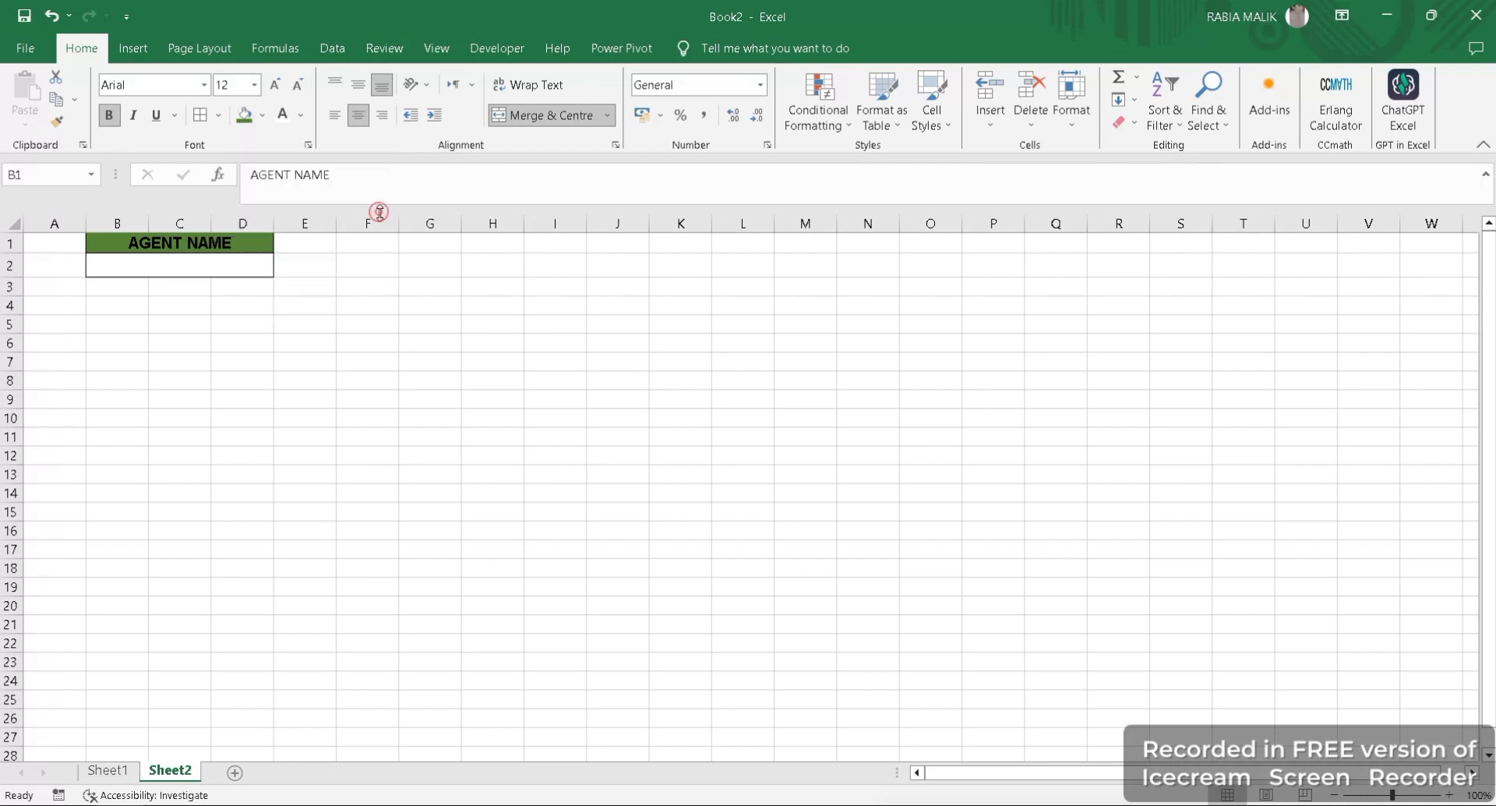
{"action": "left_click", "coordinate": [301, 115]}
{"action": "left_click", "coordinate": [282, 114]}
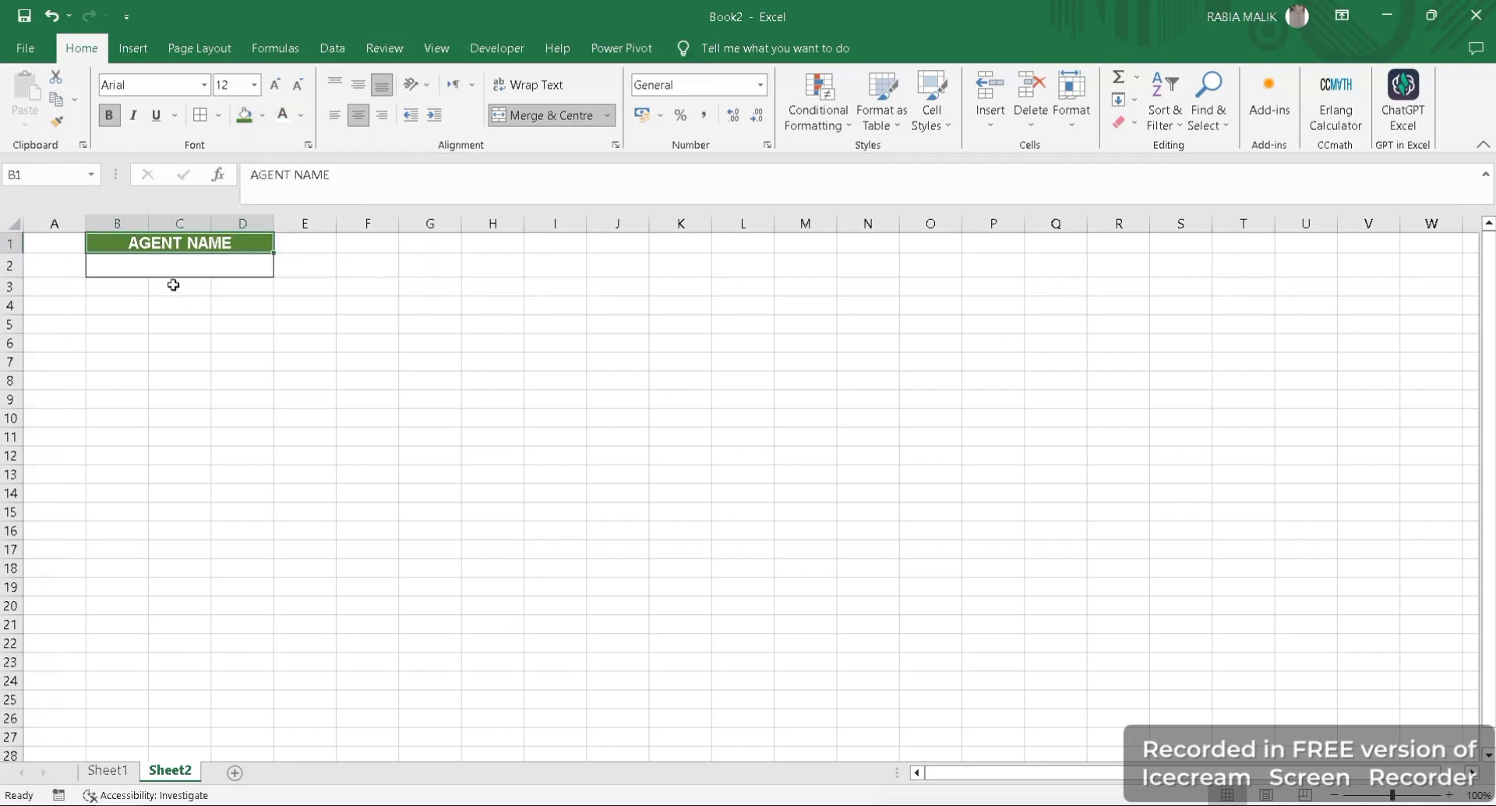
- Fill the empty search cell B2 with light green
{"action": "left_click", "coordinate": [156, 266]}
{"action": "left_click", "coordinate": [262, 115]}
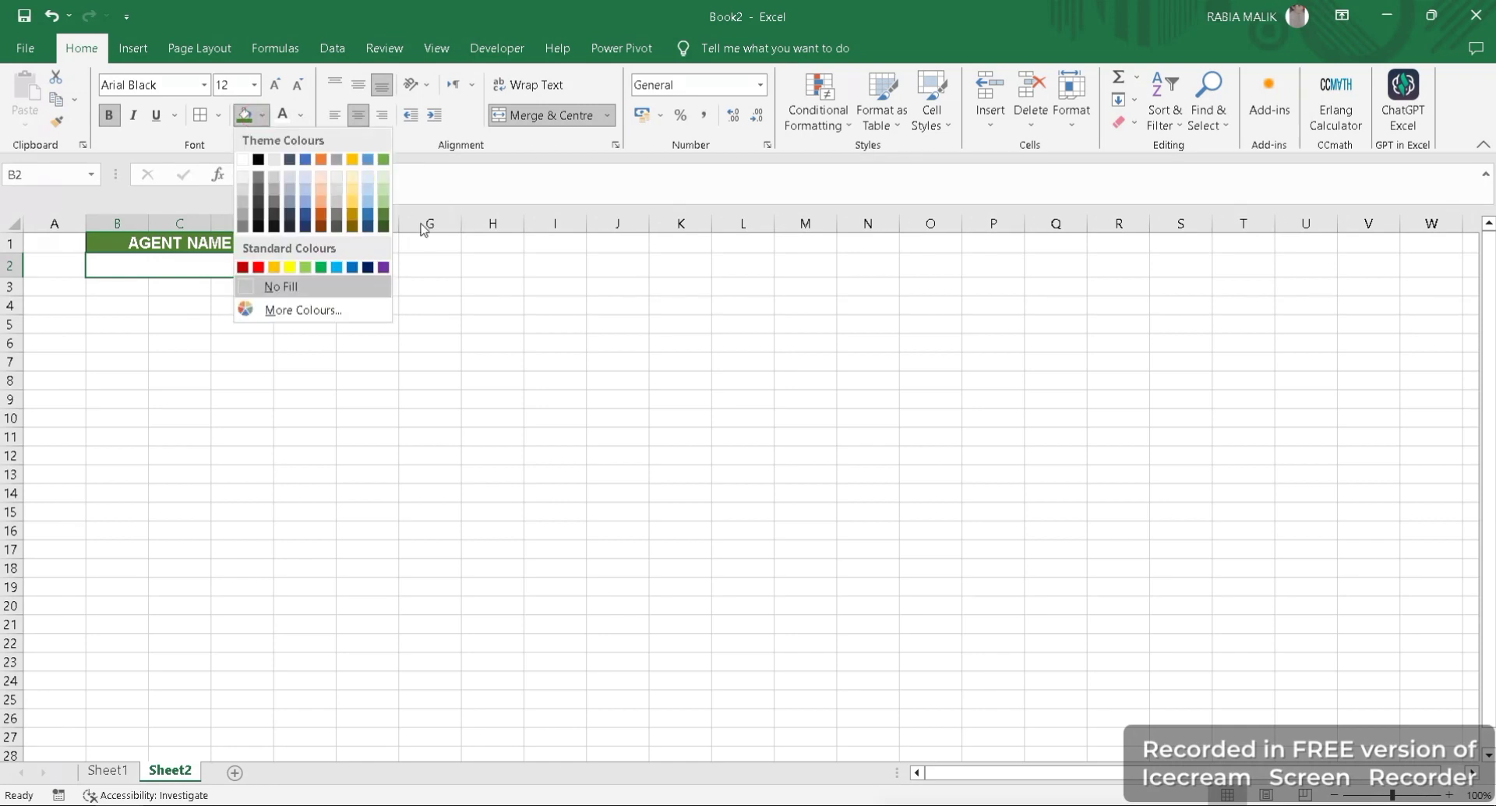
{"action": "left_click", "coordinate": [384, 192]}
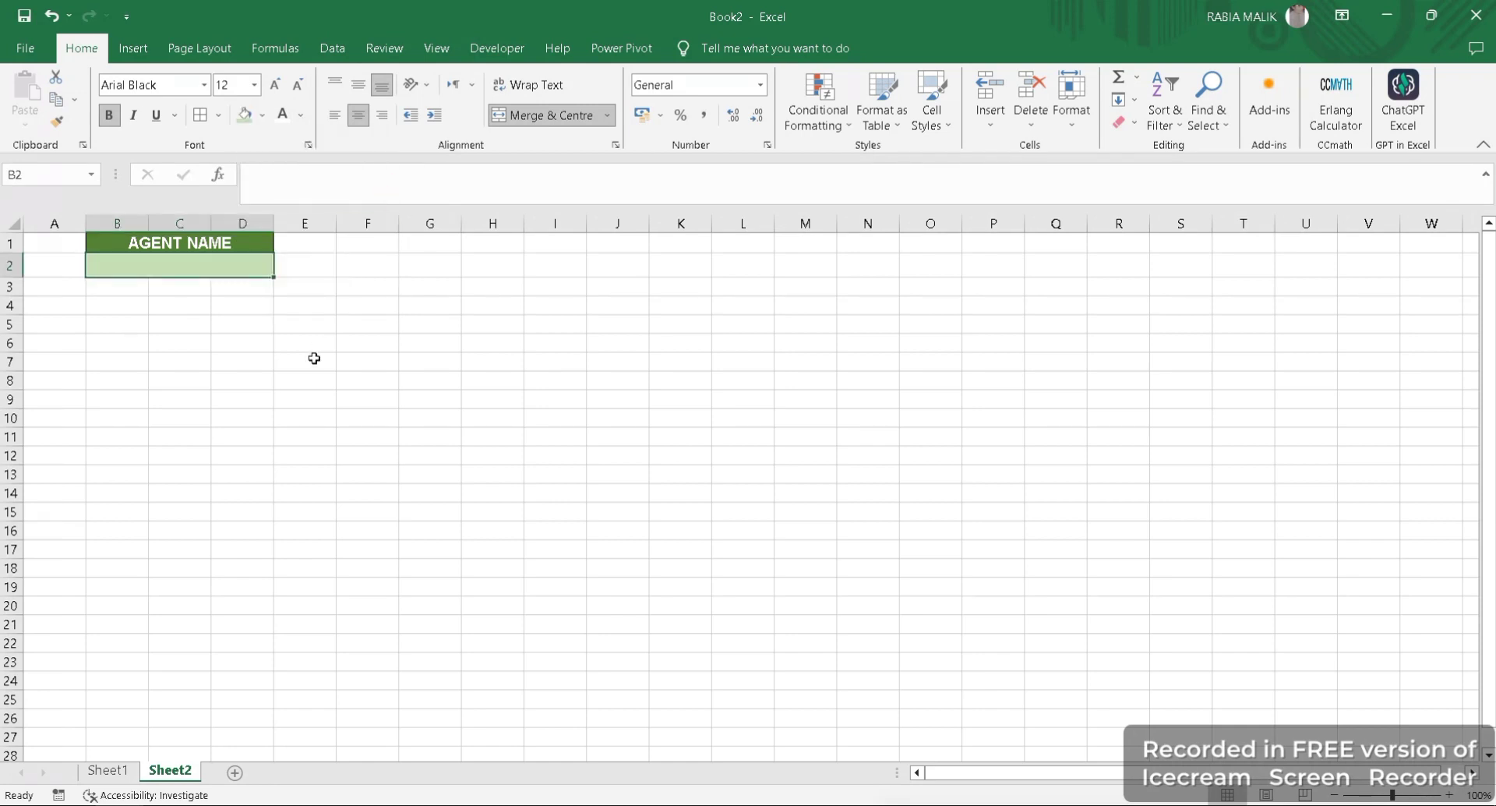
{"action": "left_click", "coordinate": [310, 359]}
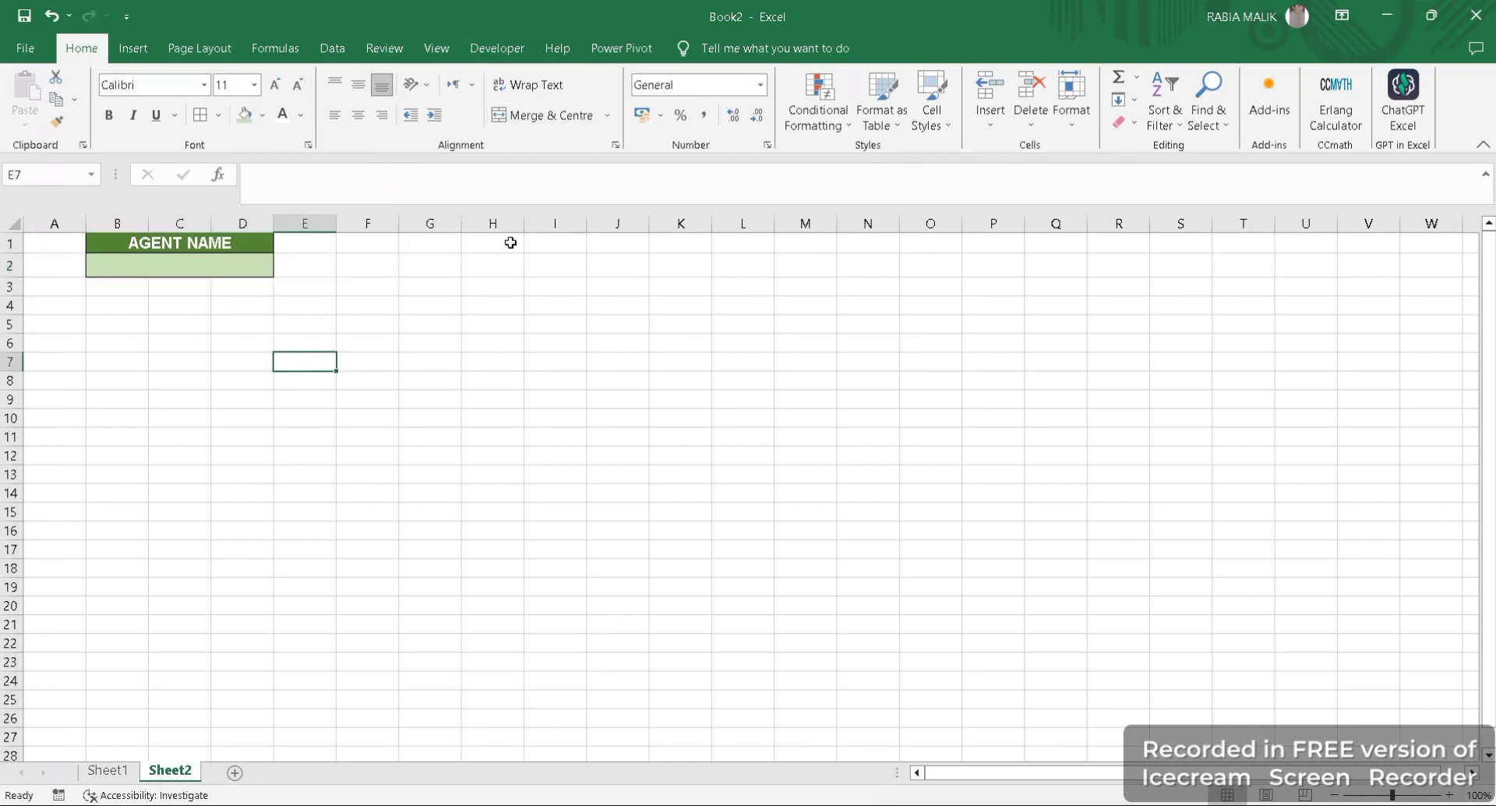
- Copy the headings EMPLOYEEID through TOTAL SALARY from Sheet1 and paste them into Sheet2 starting at H1
{"action": "left_click_drag", "start_coordinate": [510, 242], "coordinate": [928, 249]}
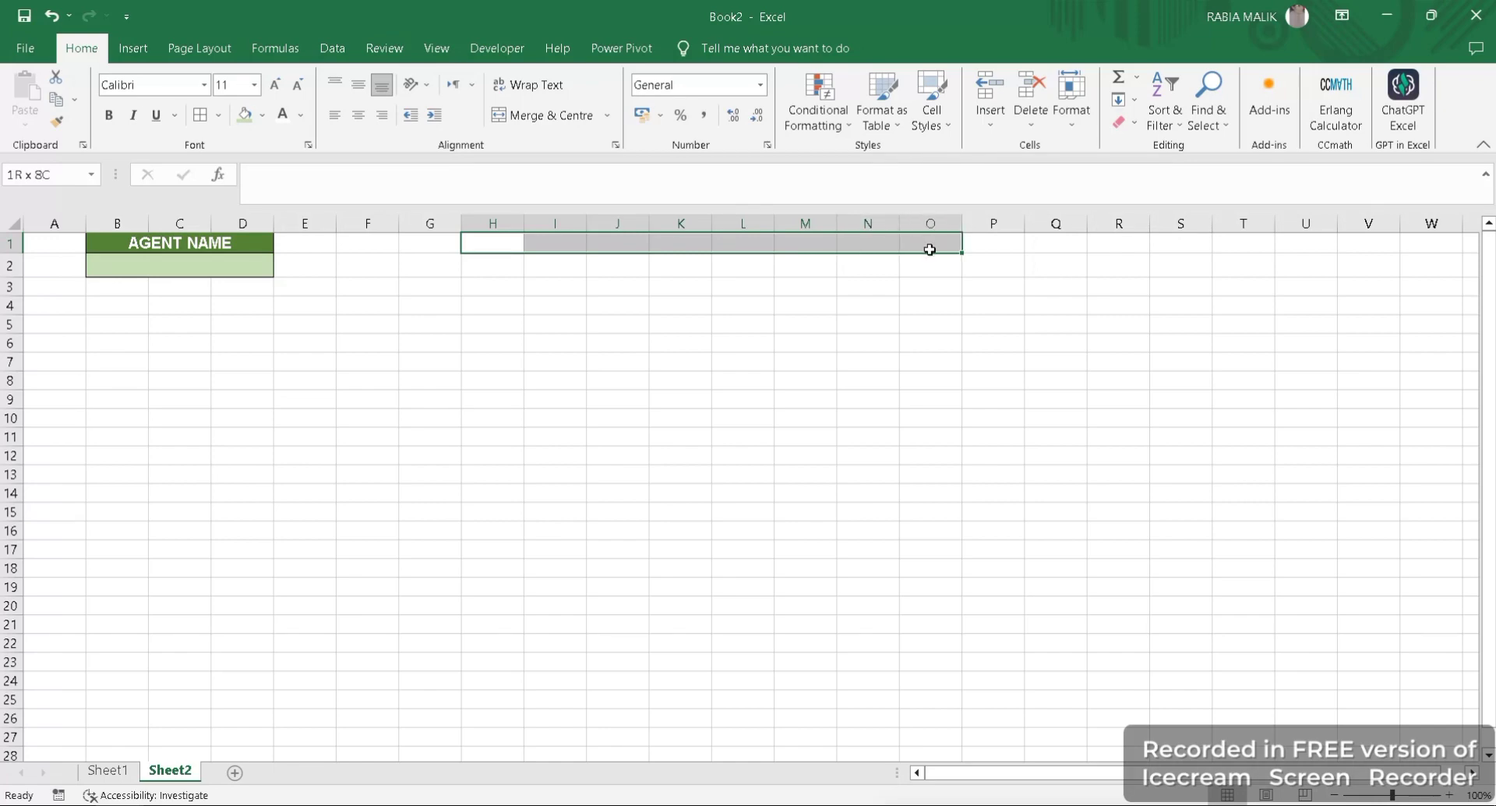
{"action": "left_click", "coordinate": [109, 770]}
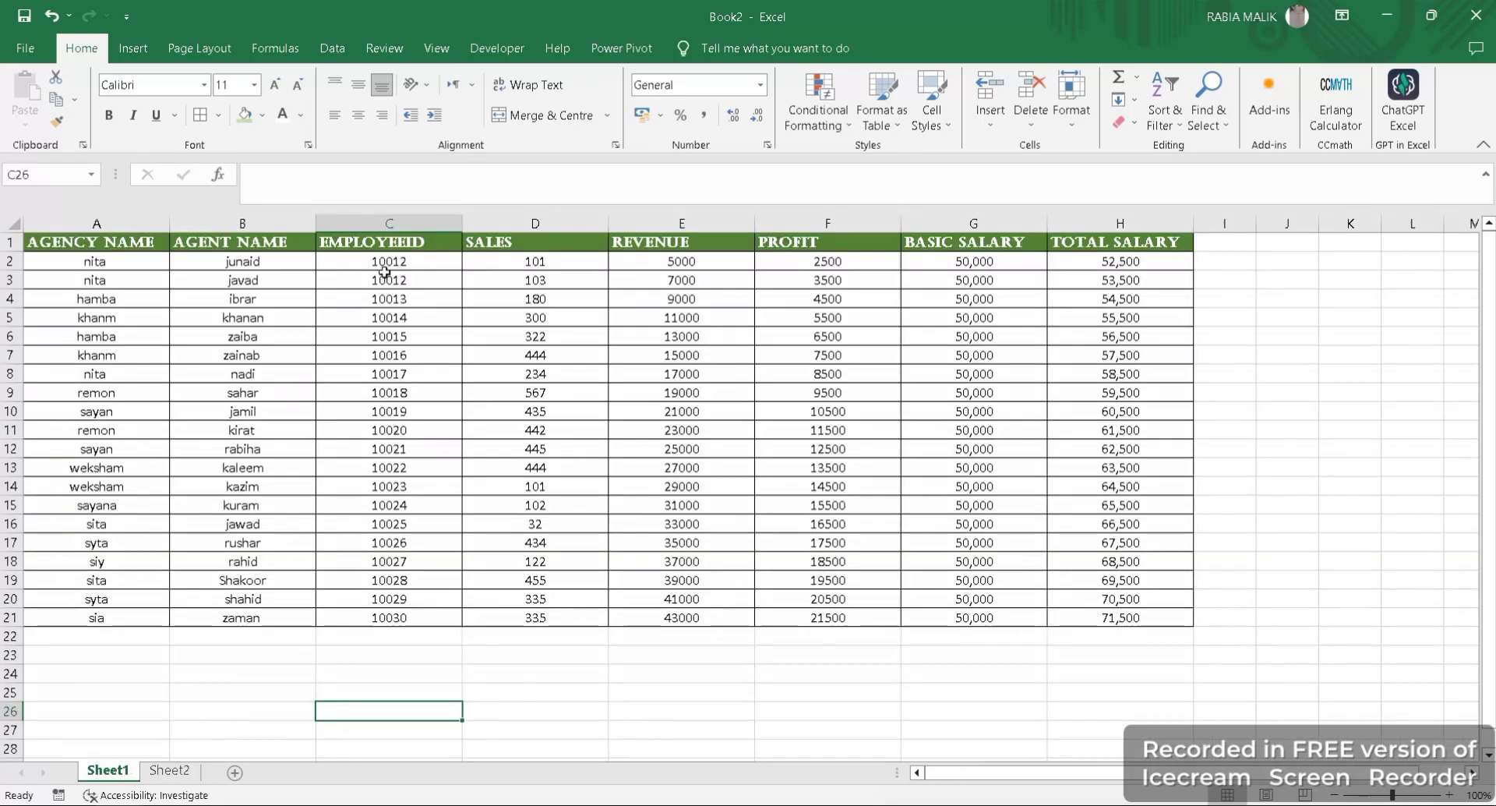
{"action": "left_click_drag", "start_coordinate": [319, 247], "coordinate": [1072, 243]}
{"action": "key", "text": "ctrl+c"}
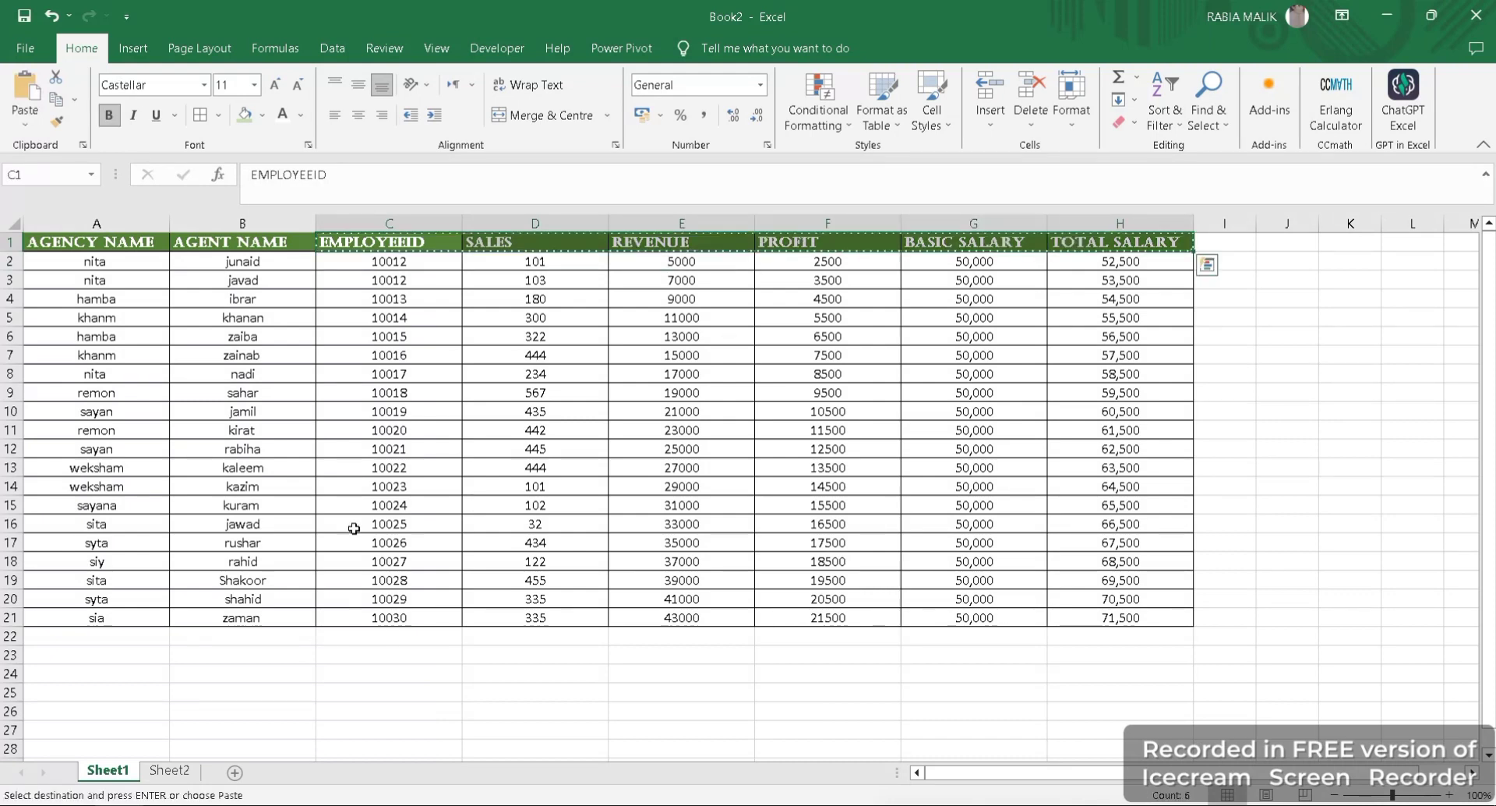
{"action": "left_click", "coordinate": [169, 770]}
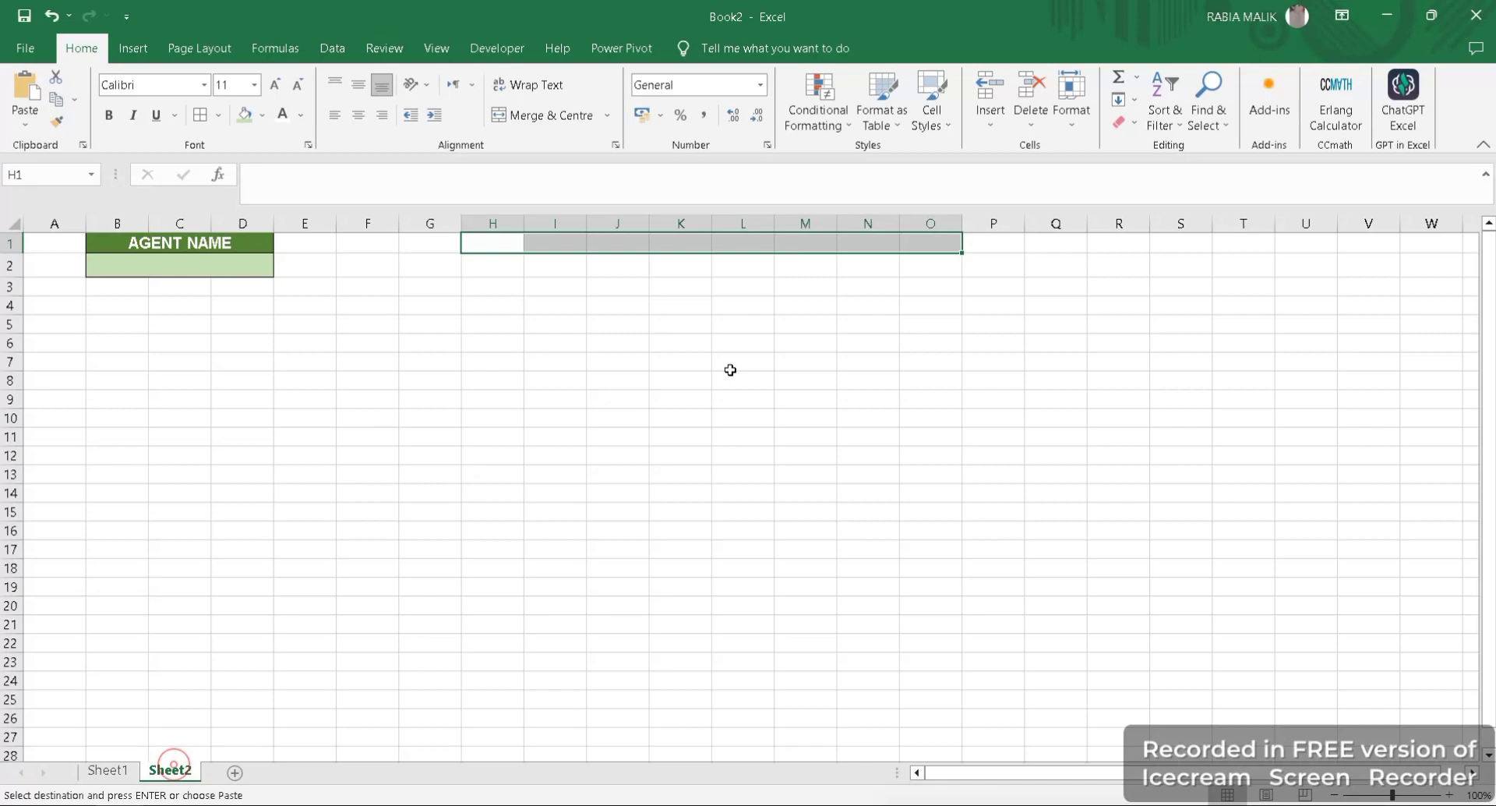
{"action": "key", "text": "ctrl+v"}
- Set the width of the pasted heading columns H to M to 14
{"action": "left_click", "coordinate": [709, 336]}
{"action": "left_click", "coordinate": [1071, 106]}
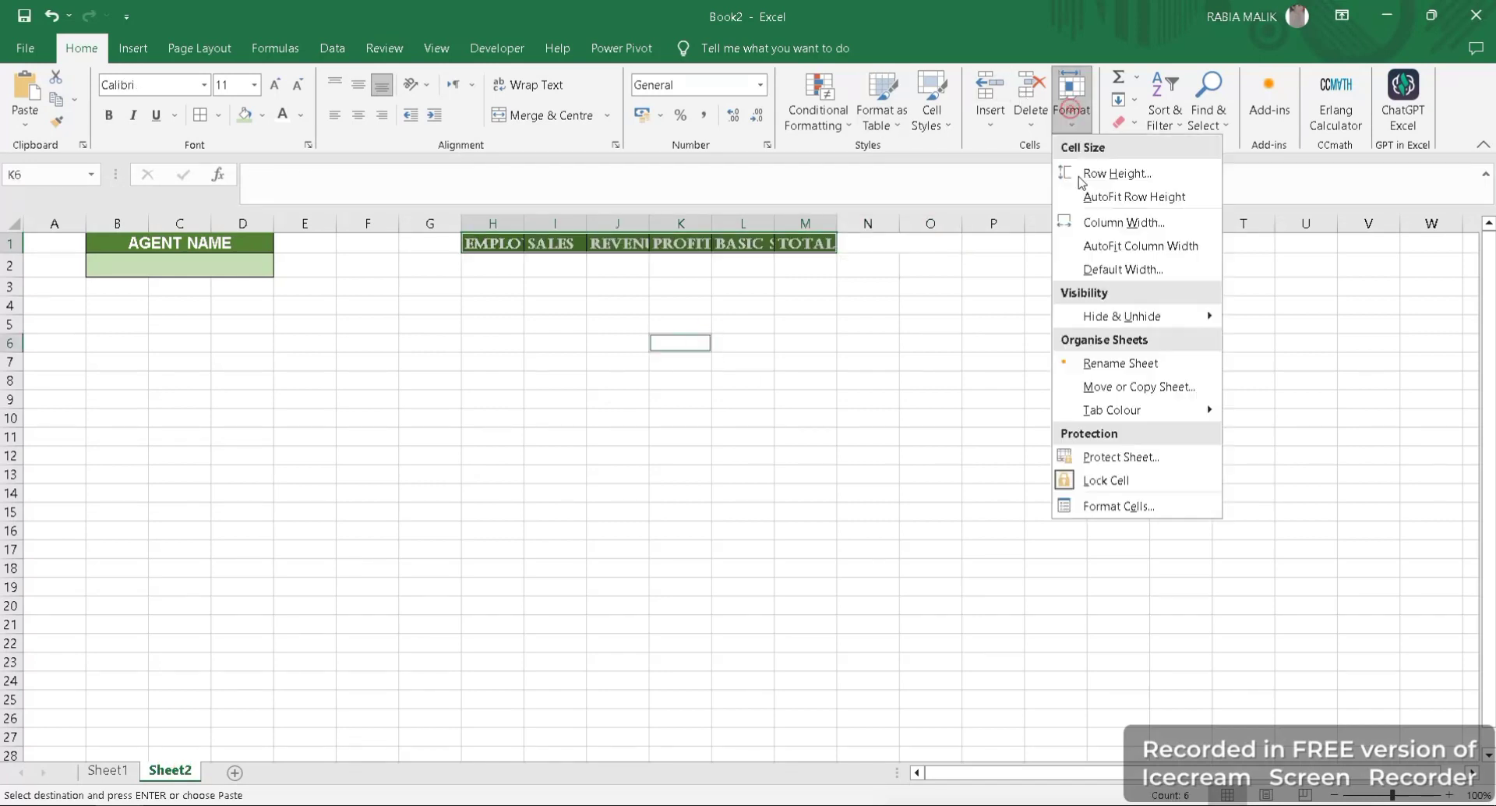
{"action": "left_click", "coordinate": [1093, 224]}
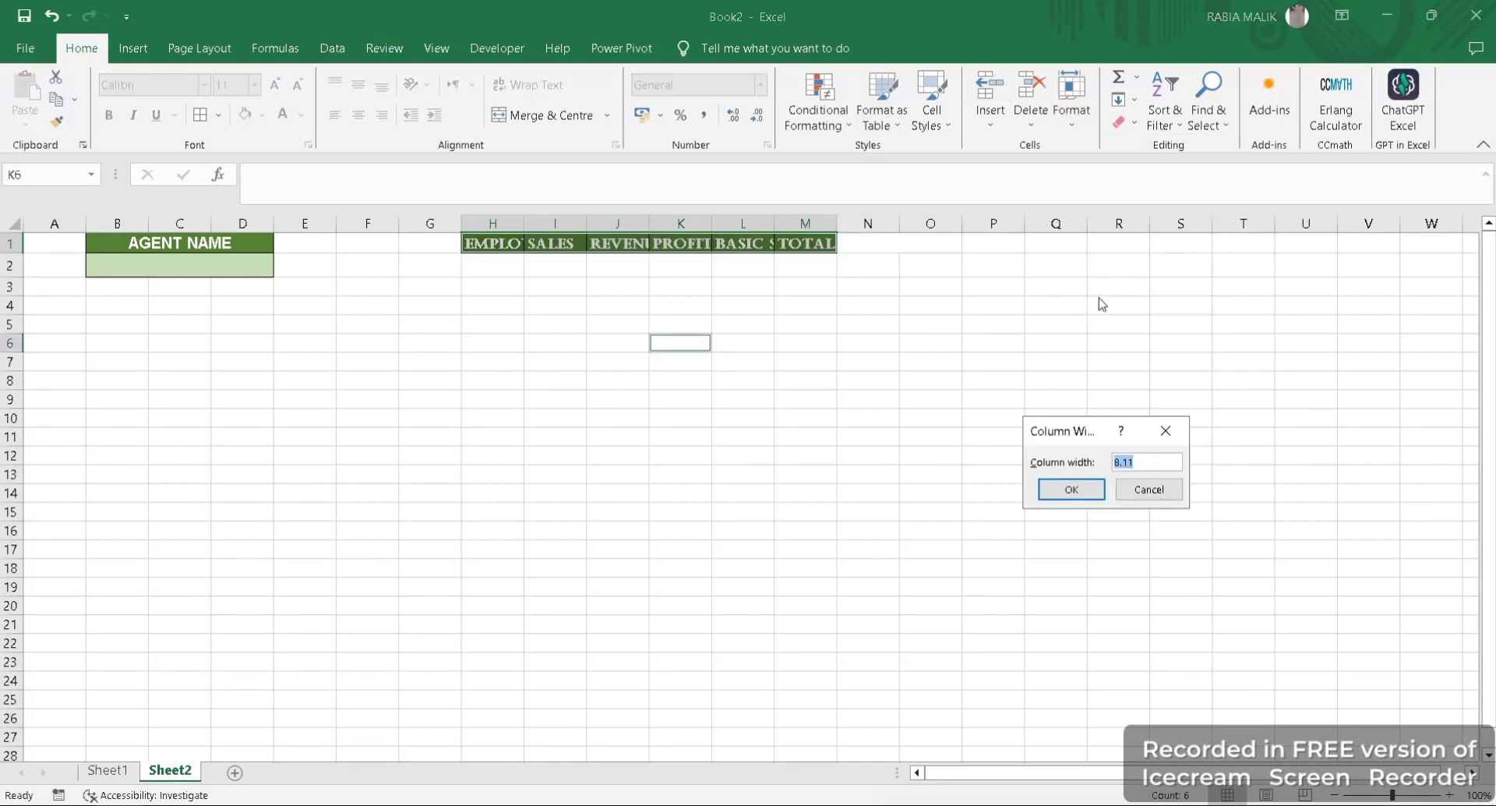
{"action": "type", "text": "14"}
{"action": "key", "text": "Return"}
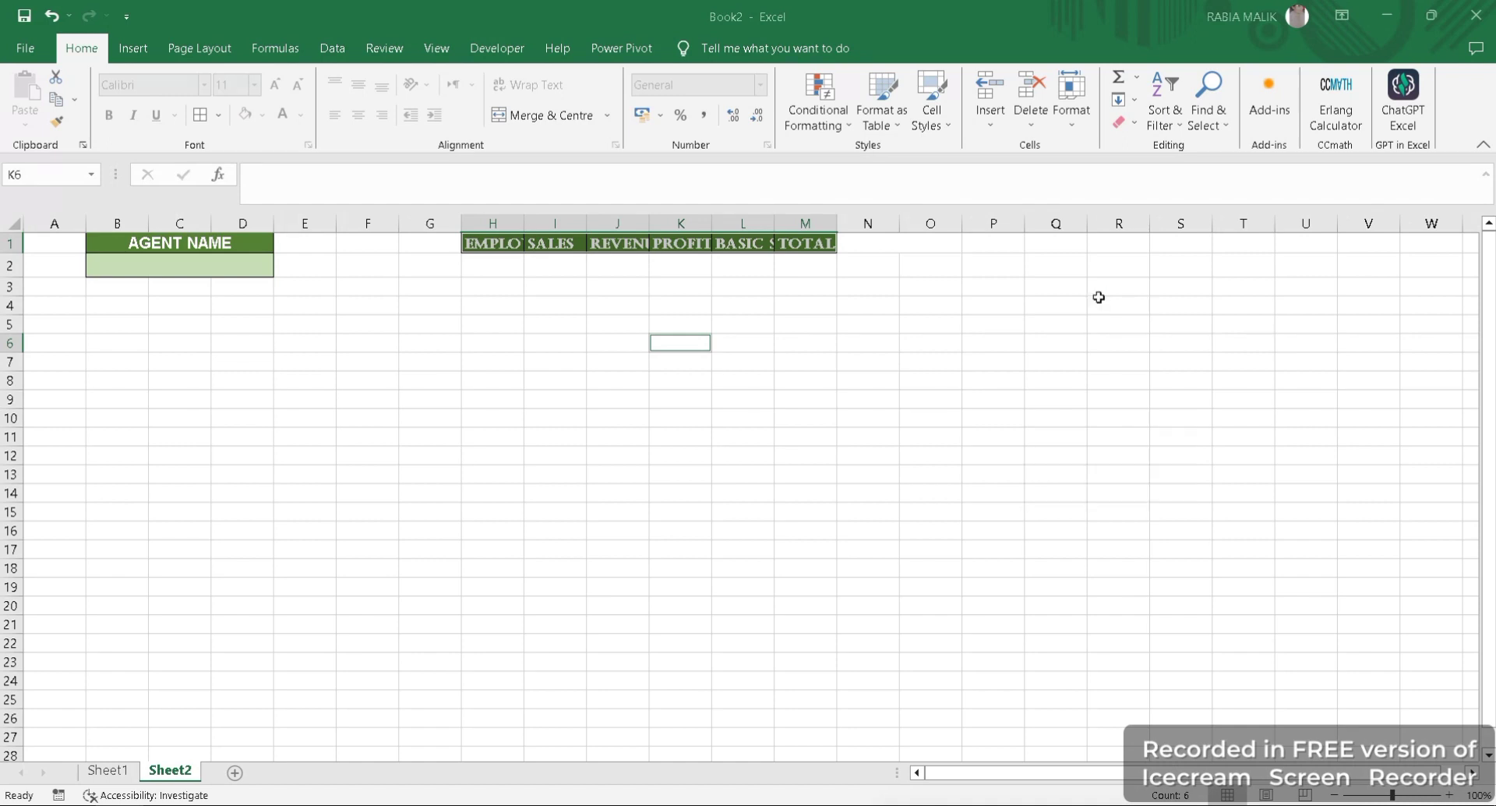
{"action": "left_click", "coordinate": [685, 376]}
- Add borders to H1:M2 and set the width of columns H to M to 22
{"action": "left_click_drag", "start_coordinate": [471, 246], "coordinate": [1036, 270]}
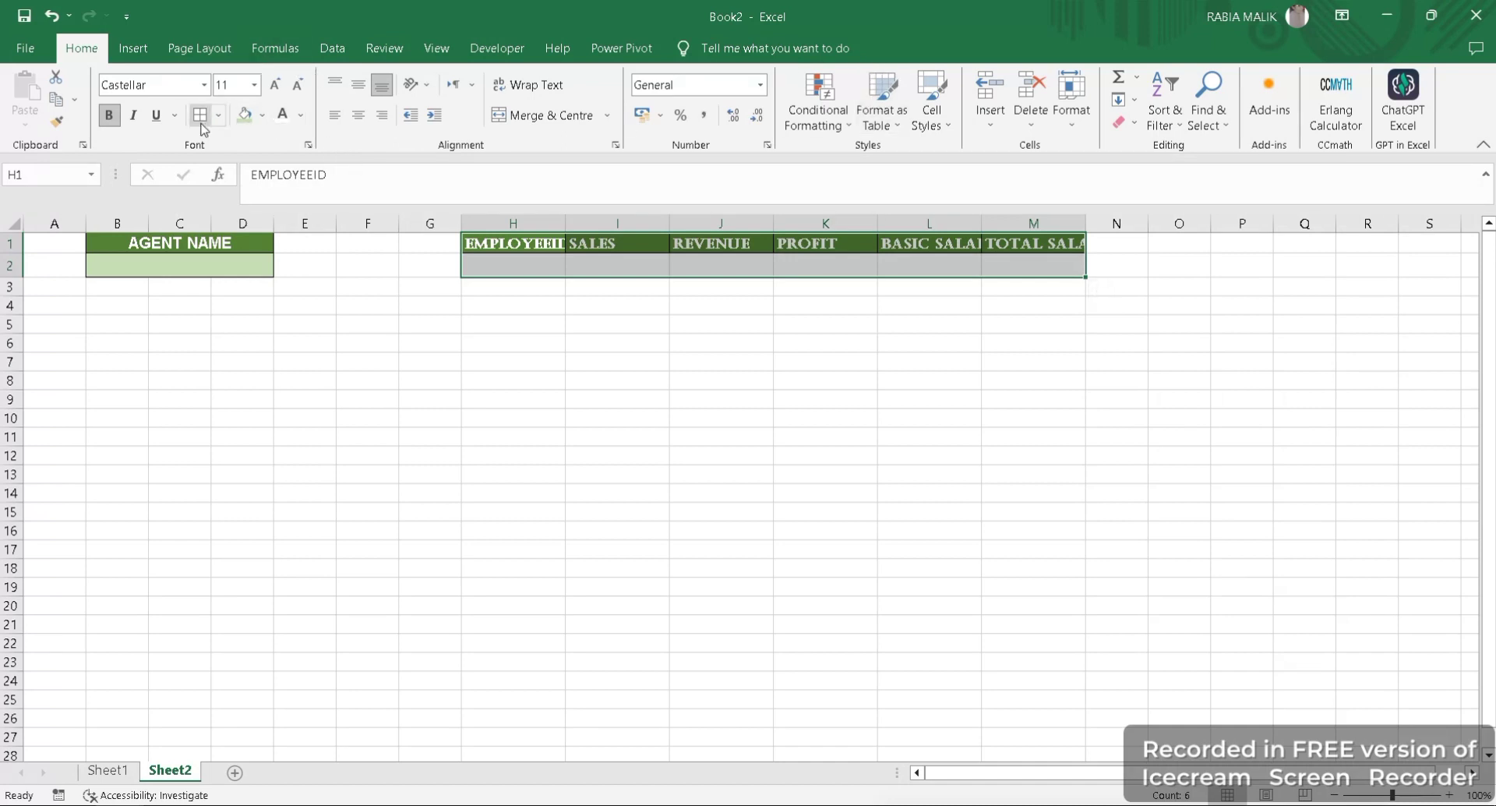
{"action": "left_click", "coordinate": [1071, 100]}
{"action": "left_click", "coordinate": [1095, 228]}
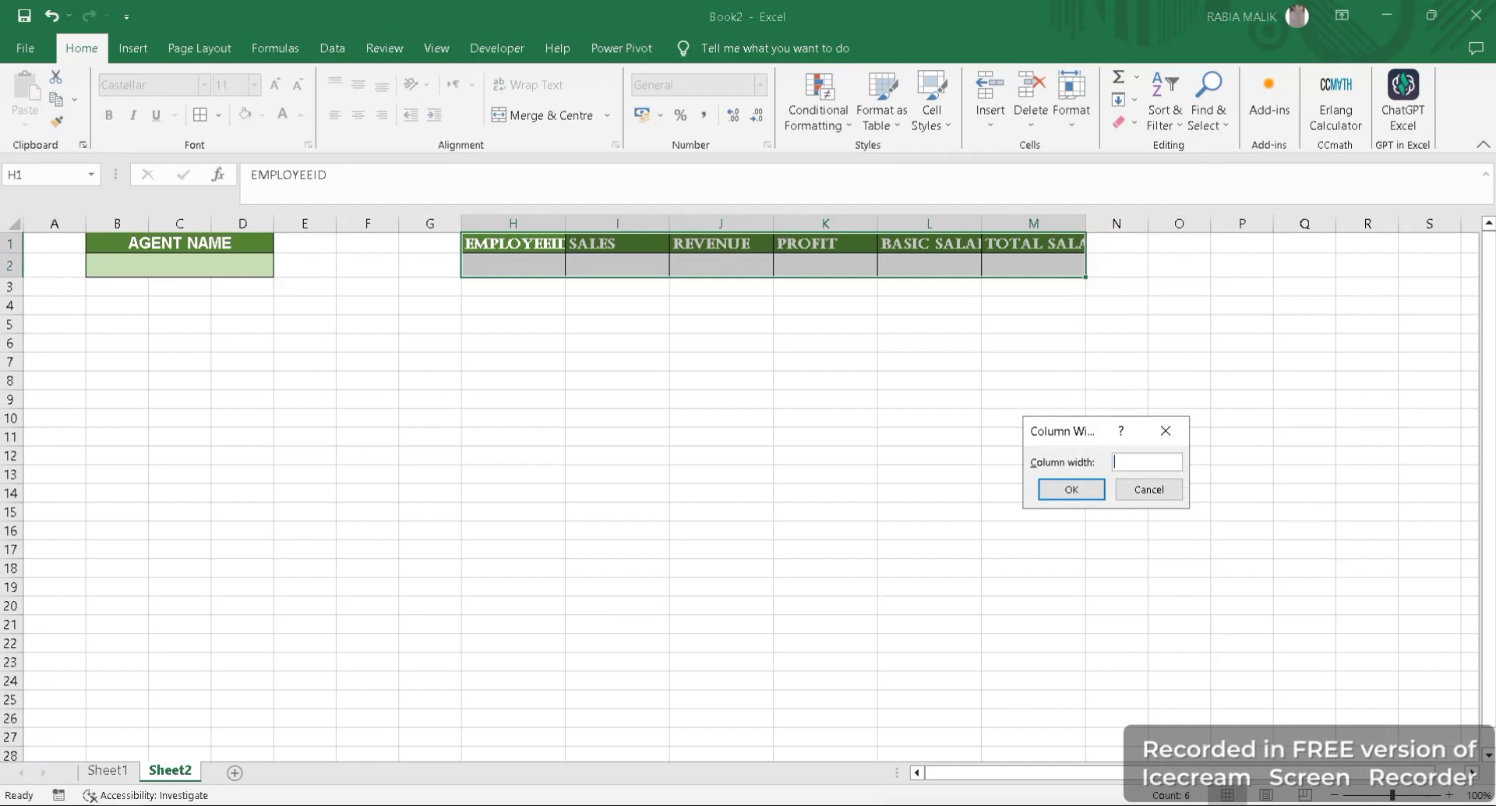
{"action": "type", "text": "22"}
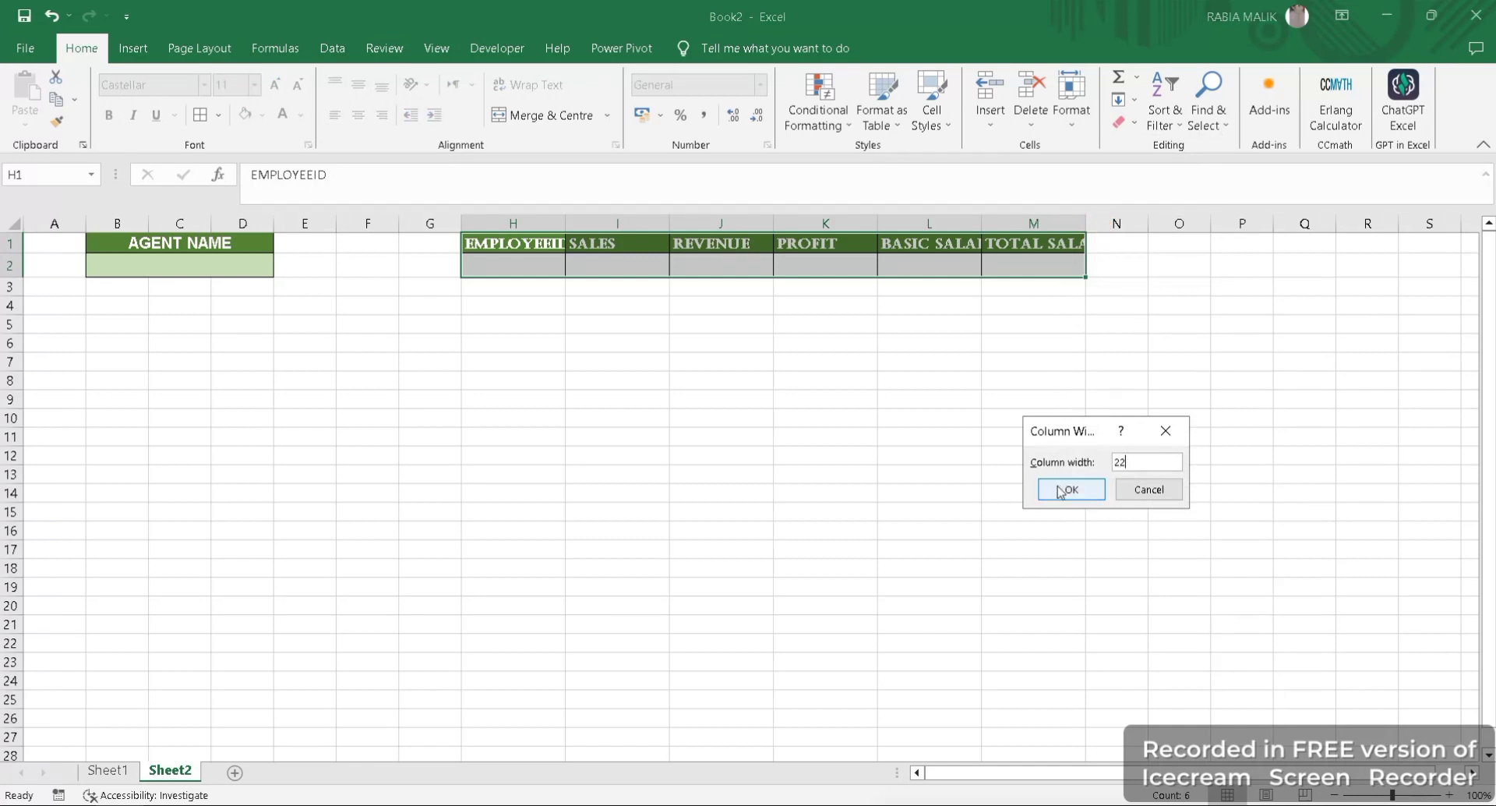
{"action": "left_click", "coordinate": [1062, 489]}
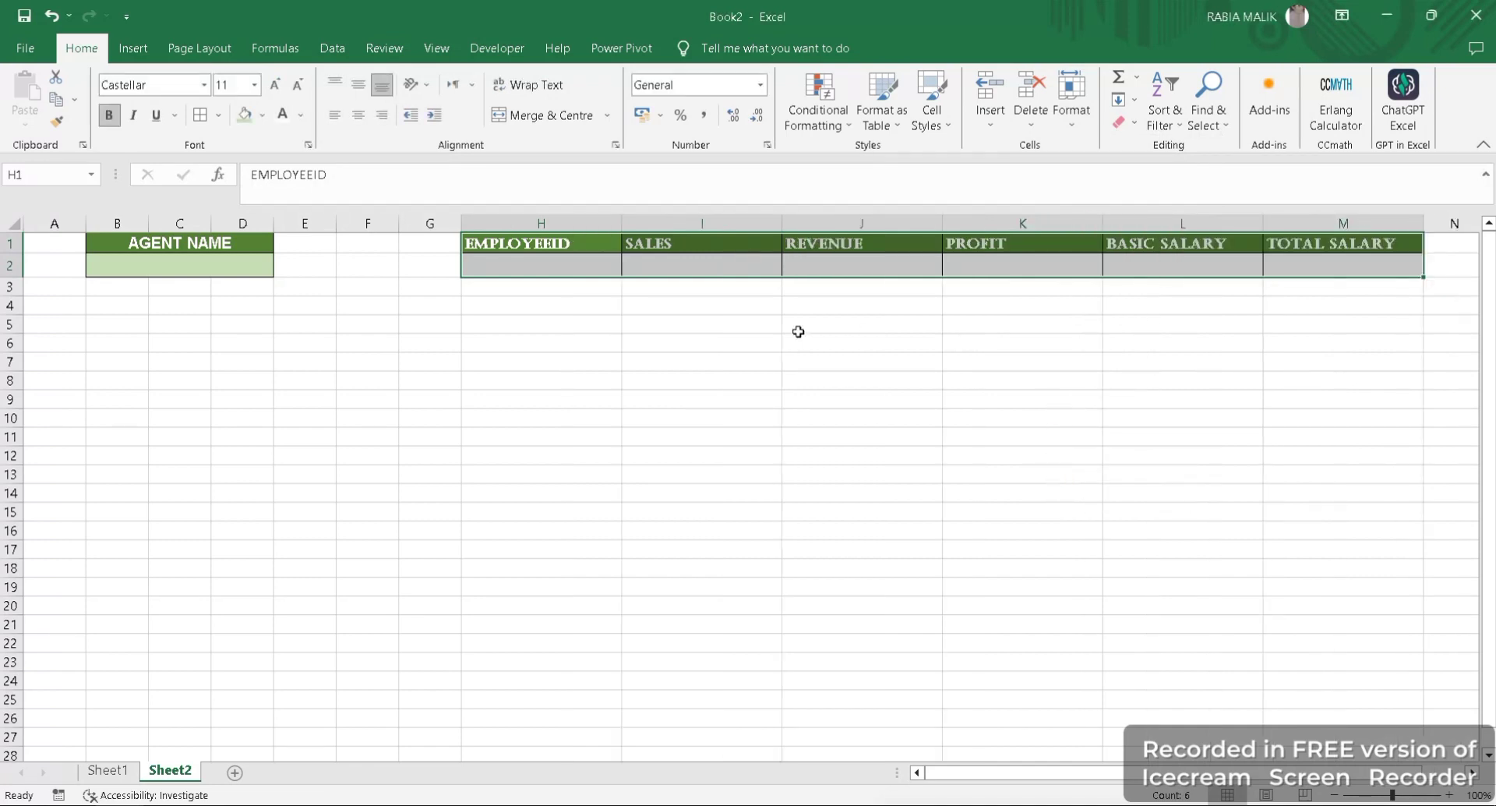
{"action": "left_click", "coordinate": [738, 291]}
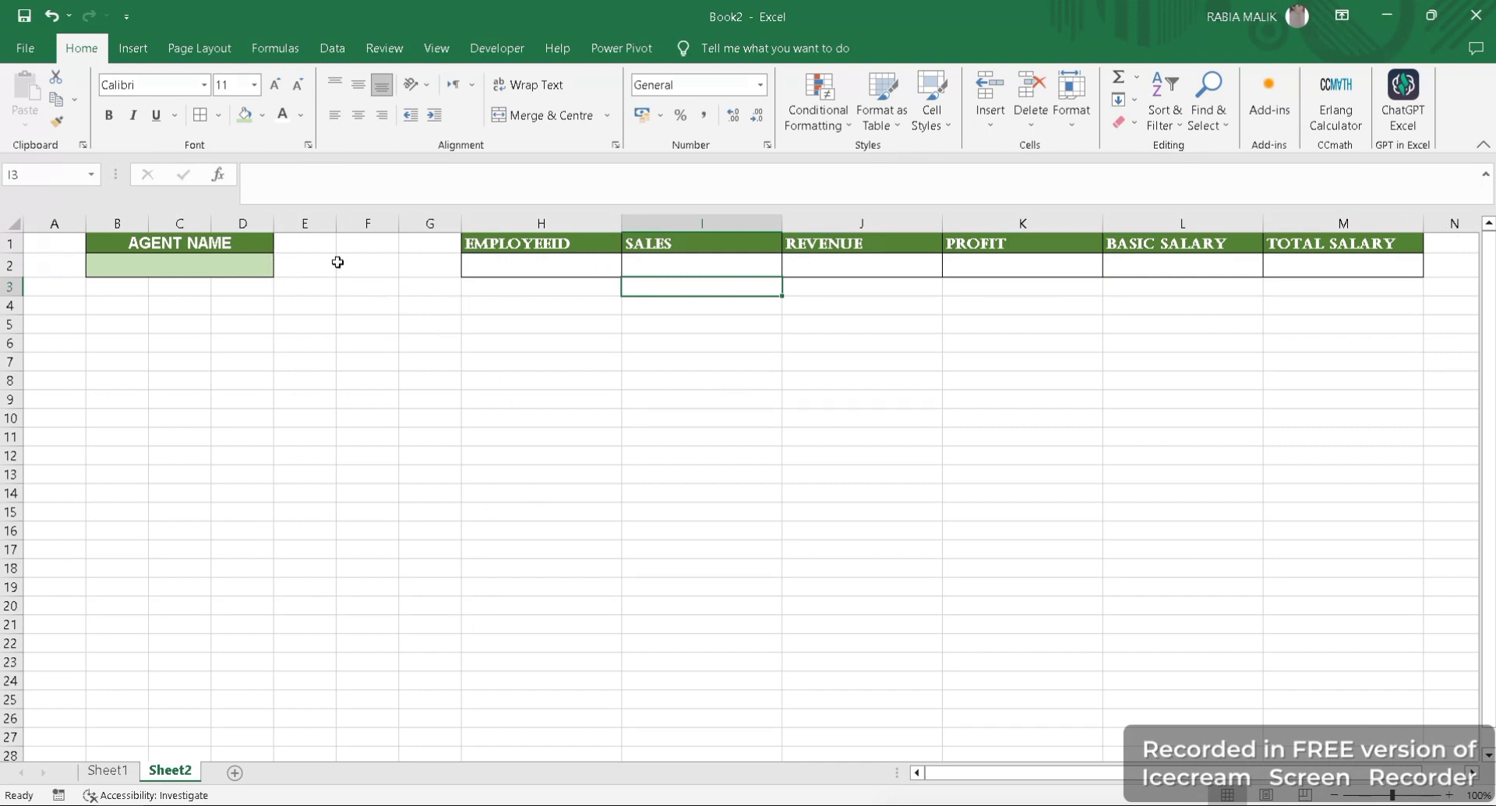
- Draw a rectangle shape about 1.16 cm high and 3.77 cm wide below the gap between the search area and the headings
{"action": "left_click", "coordinate": [133, 47]}
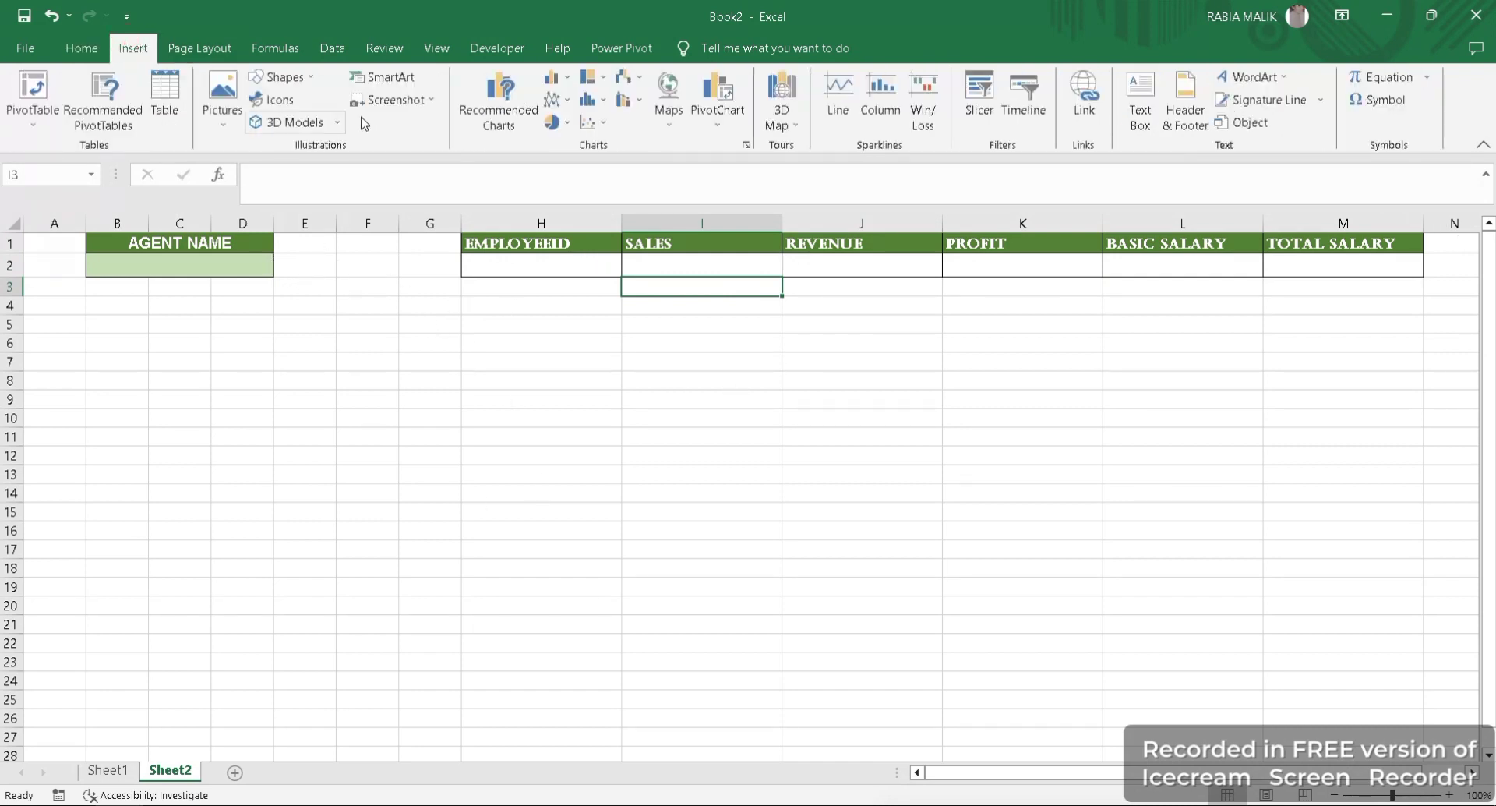
{"action": "left_click", "coordinate": [282, 77]}
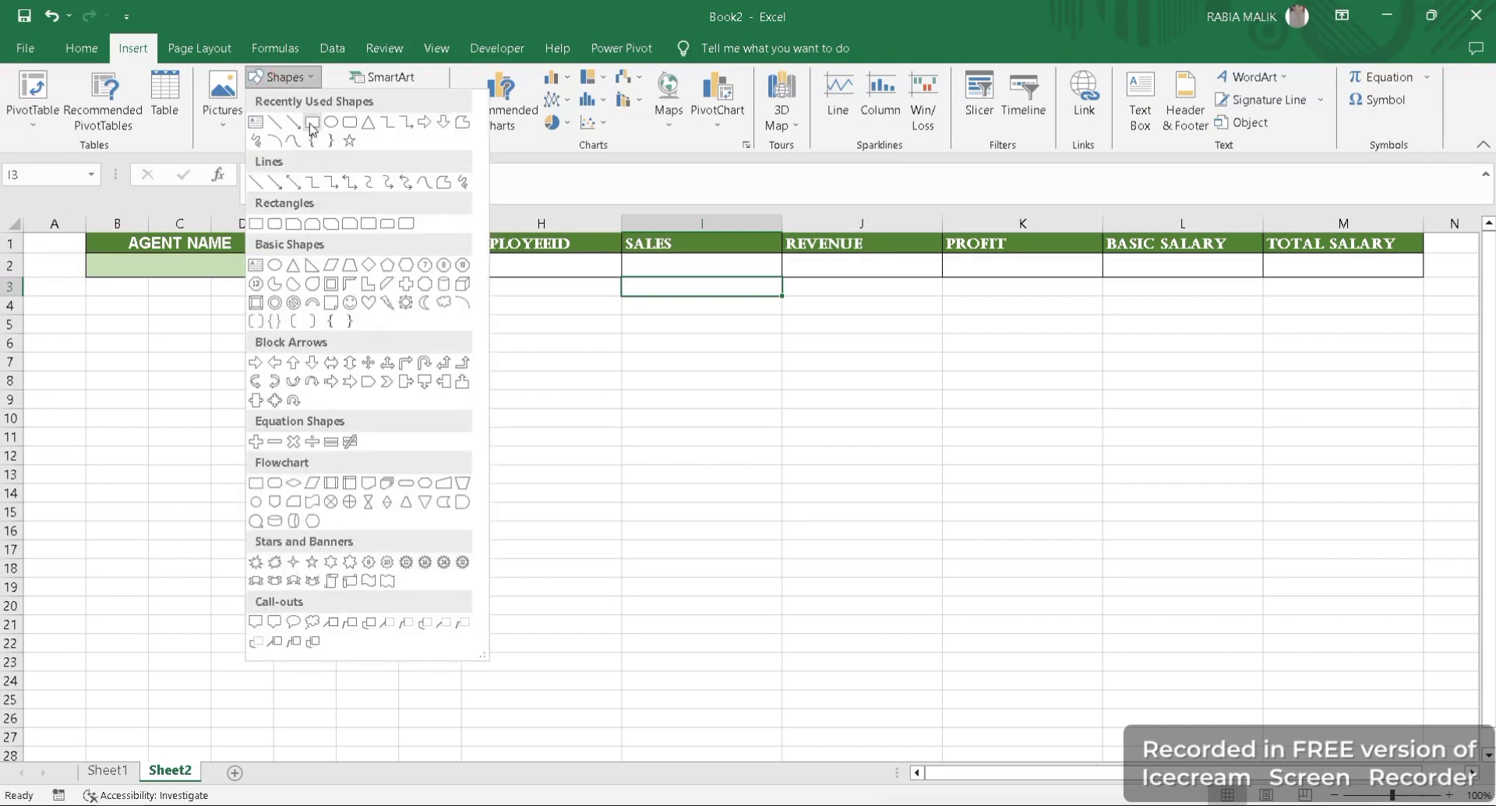
{"action": "left_click", "coordinate": [312, 122]}
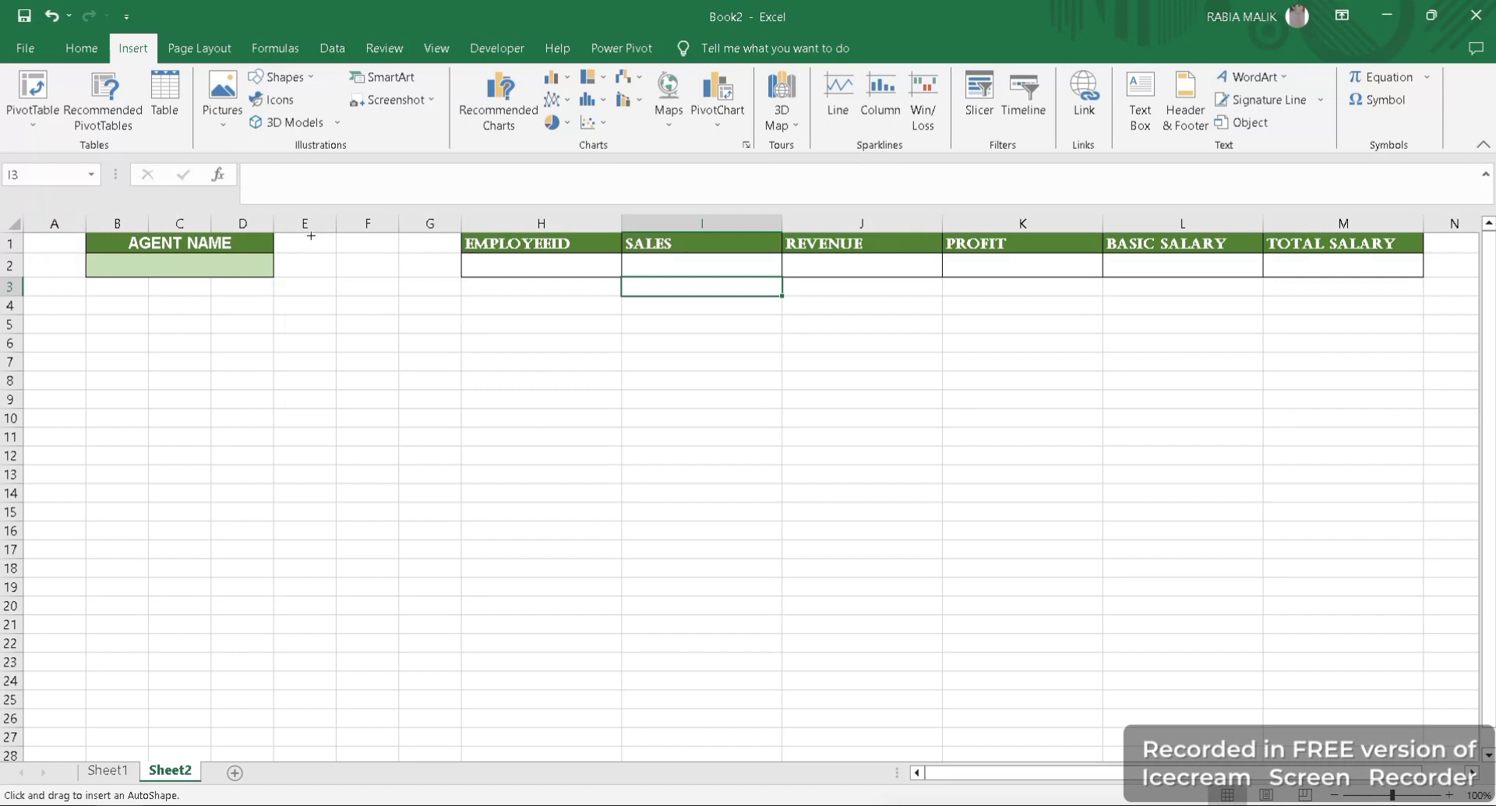
{"action": "left_click_drag", "start_coordinate": [311, 235], "coordinate": [399, 354]}
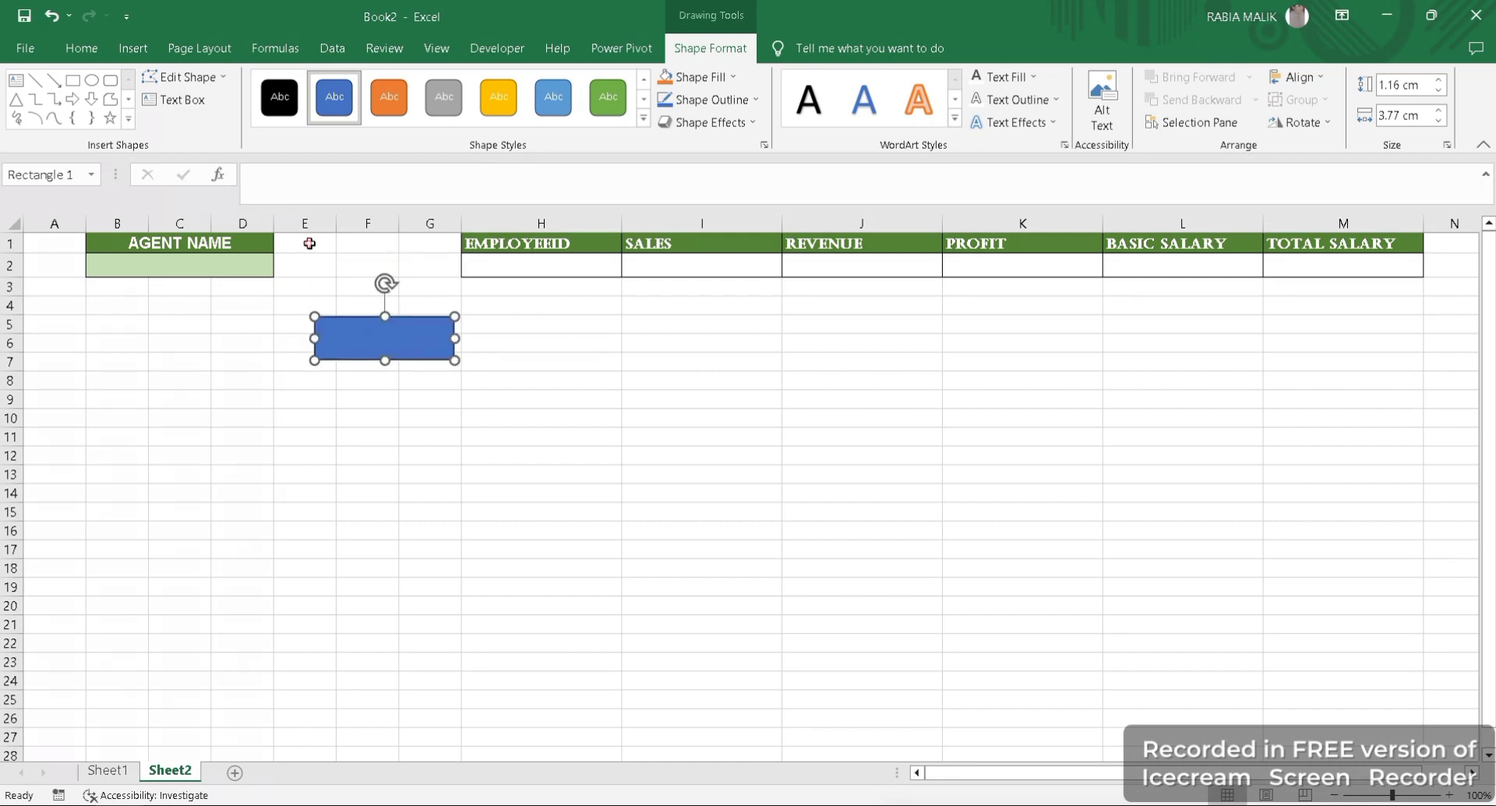
- Merge and centre cells E1:G2, and fit the rectangle over them at about 5.06 cm wide
{"action": "left_click_drag", "start_coordinate": [310, 243], "coordinate": [440, 272]}
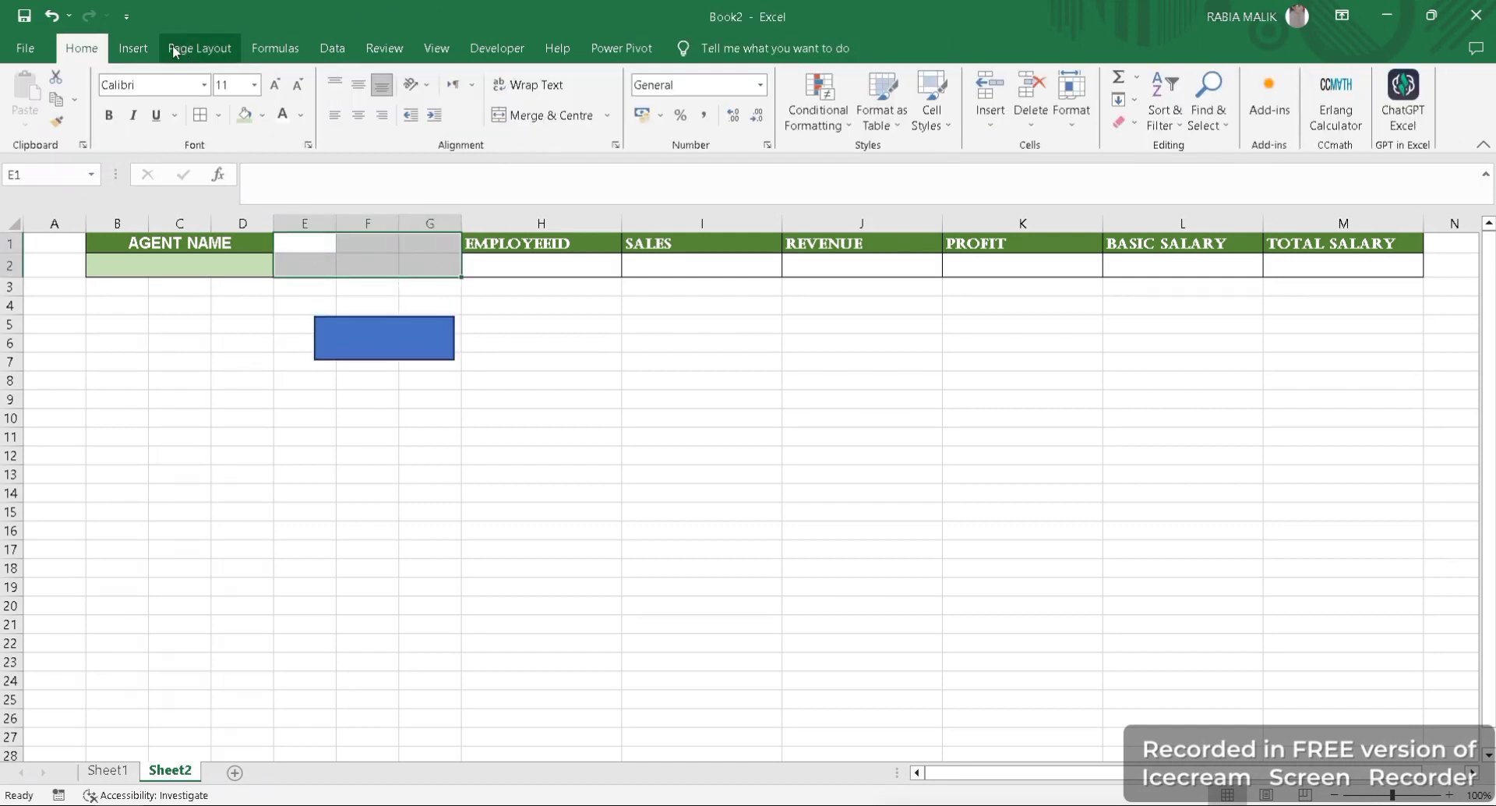
{"action": "left_click", "coordinate": [551, 117]}
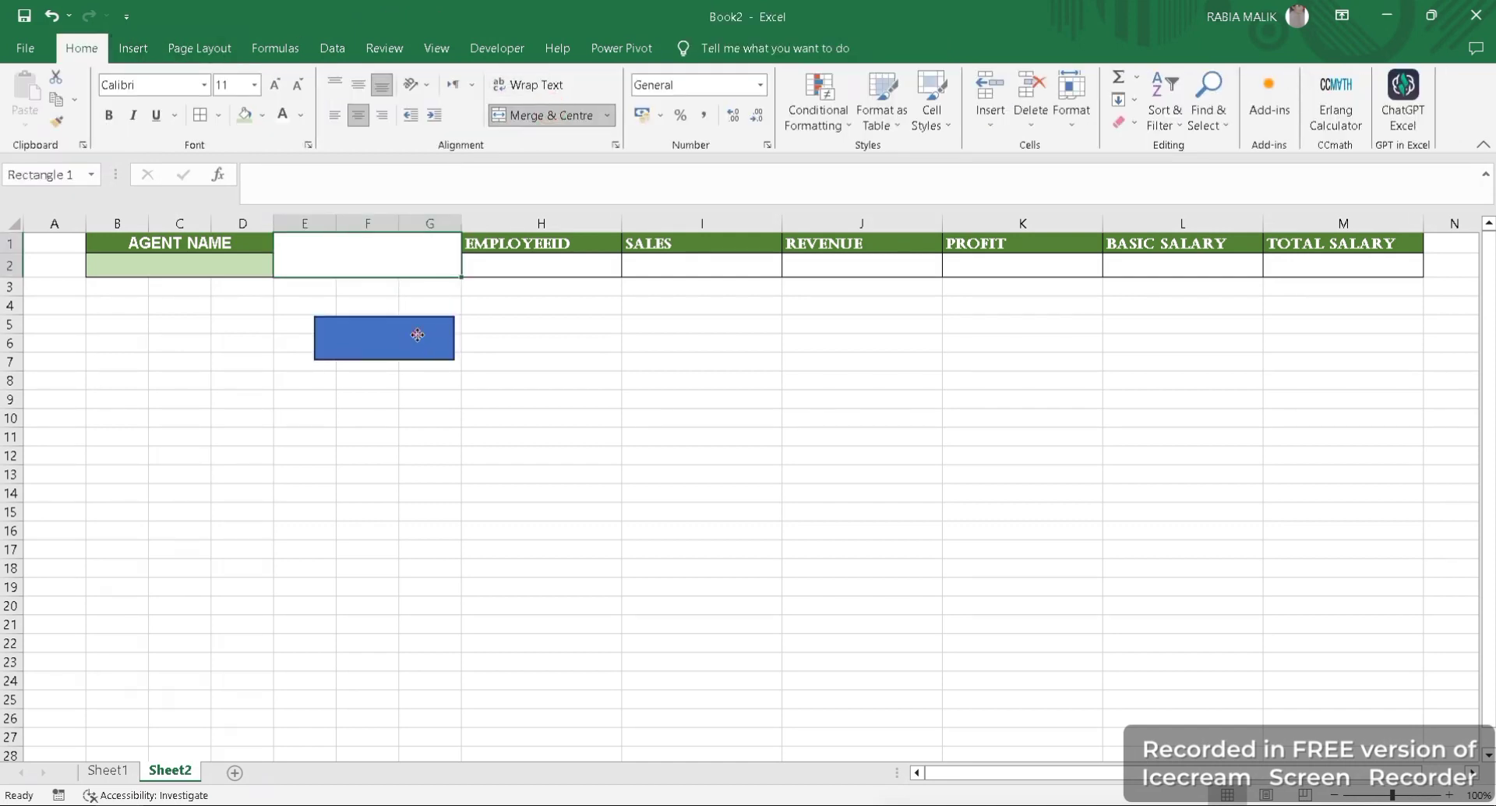
{"action": "mouse_move", "coordinate": [414, 335]}
{"action": "left_mouse_down"}
{"action": "mouse_move", "coordinate": [397, 250]}
{"action": "mouse_move", "coordinate": [376, 249]}
{"action": "mouse_move", "coordinate": [462, 276]}
{"action": "left_mouse_up"}
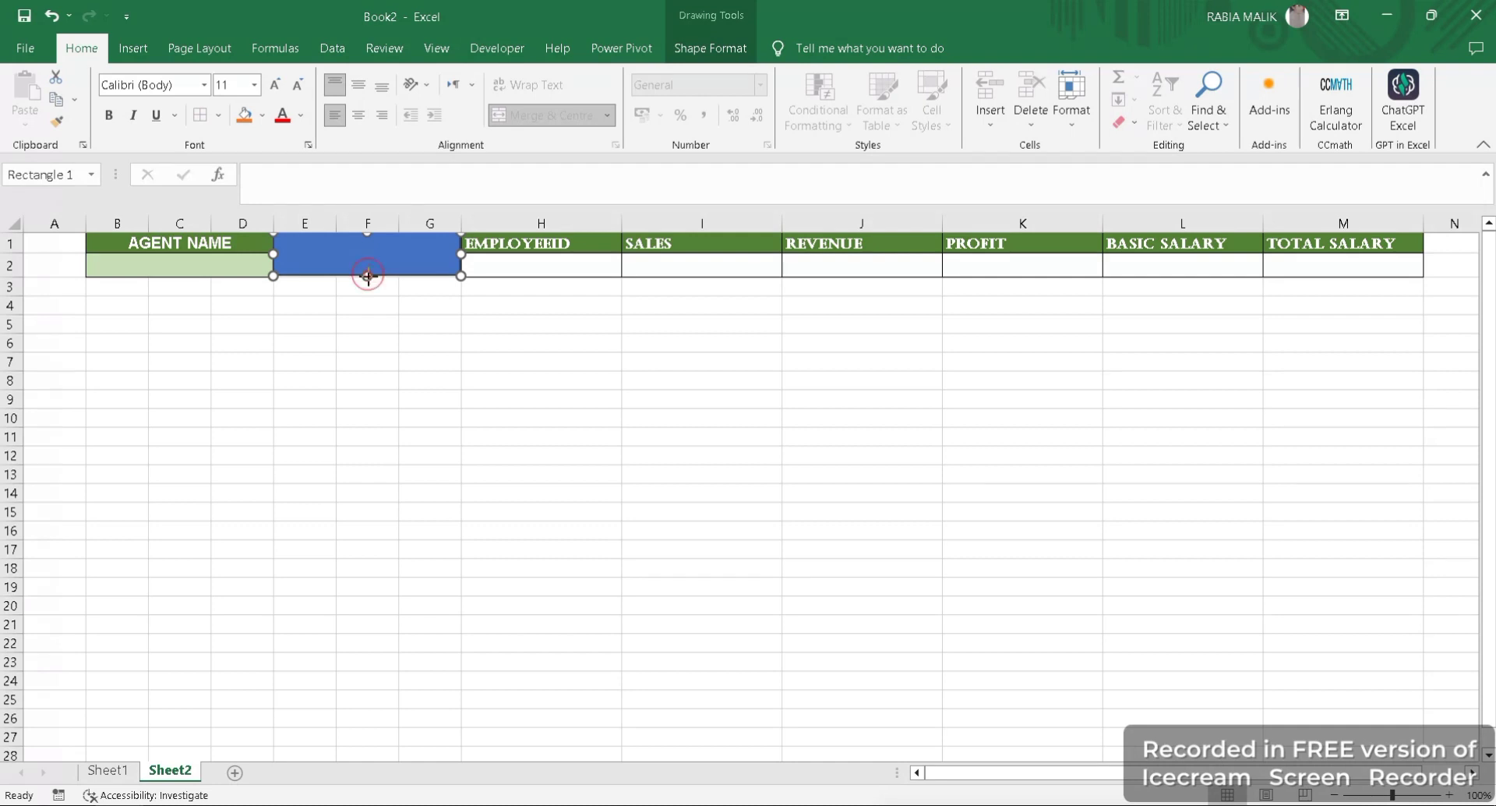
- Apply the outlined solid green theme style to the rectangle over E1:G2
{"action": "left_click", "coordinate": [704, 49]}
{"action": "left_click", "coordinate": [643, 125]}
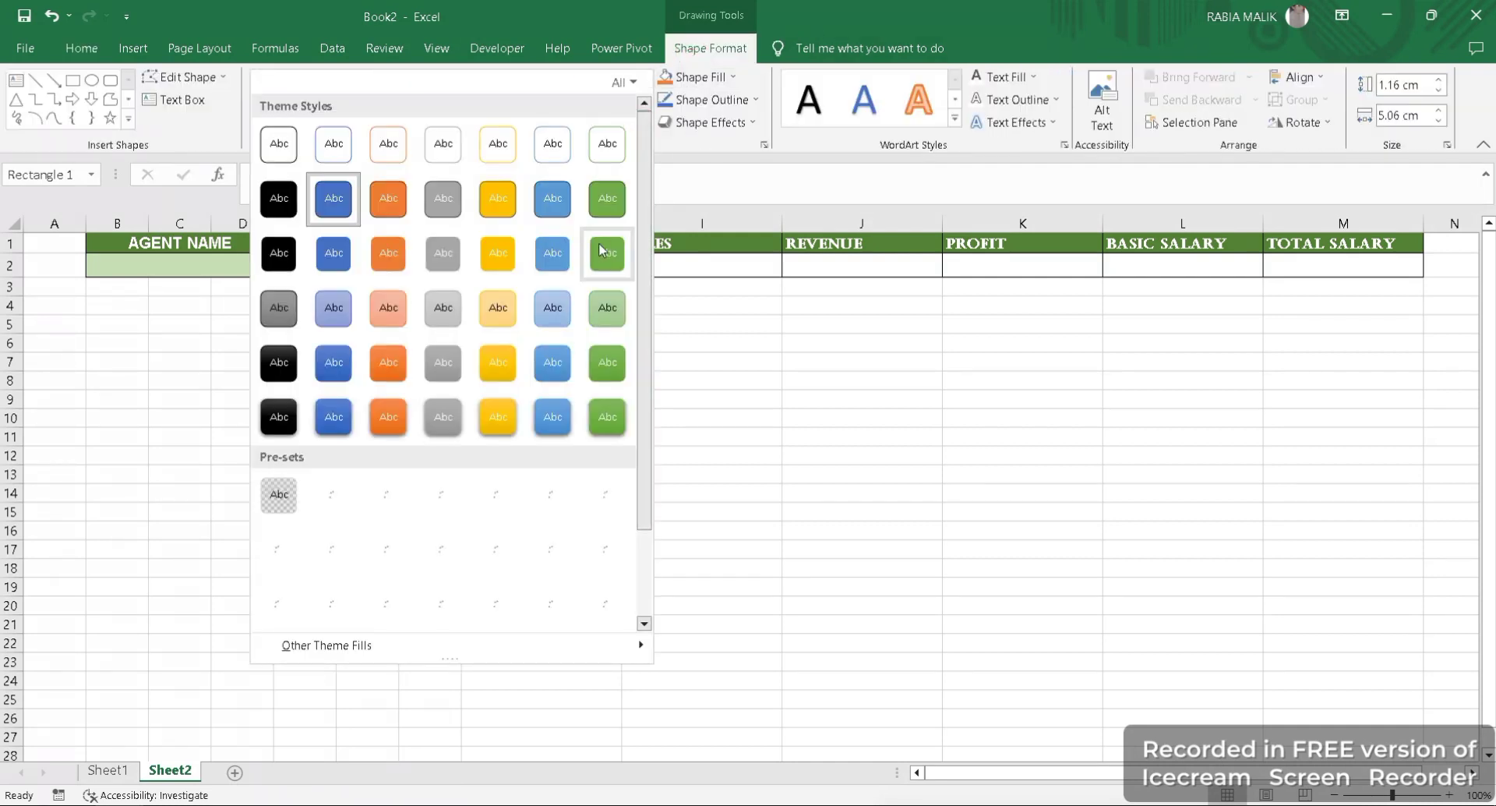
{"action": "left_click", "coordinate": [607, 198]}
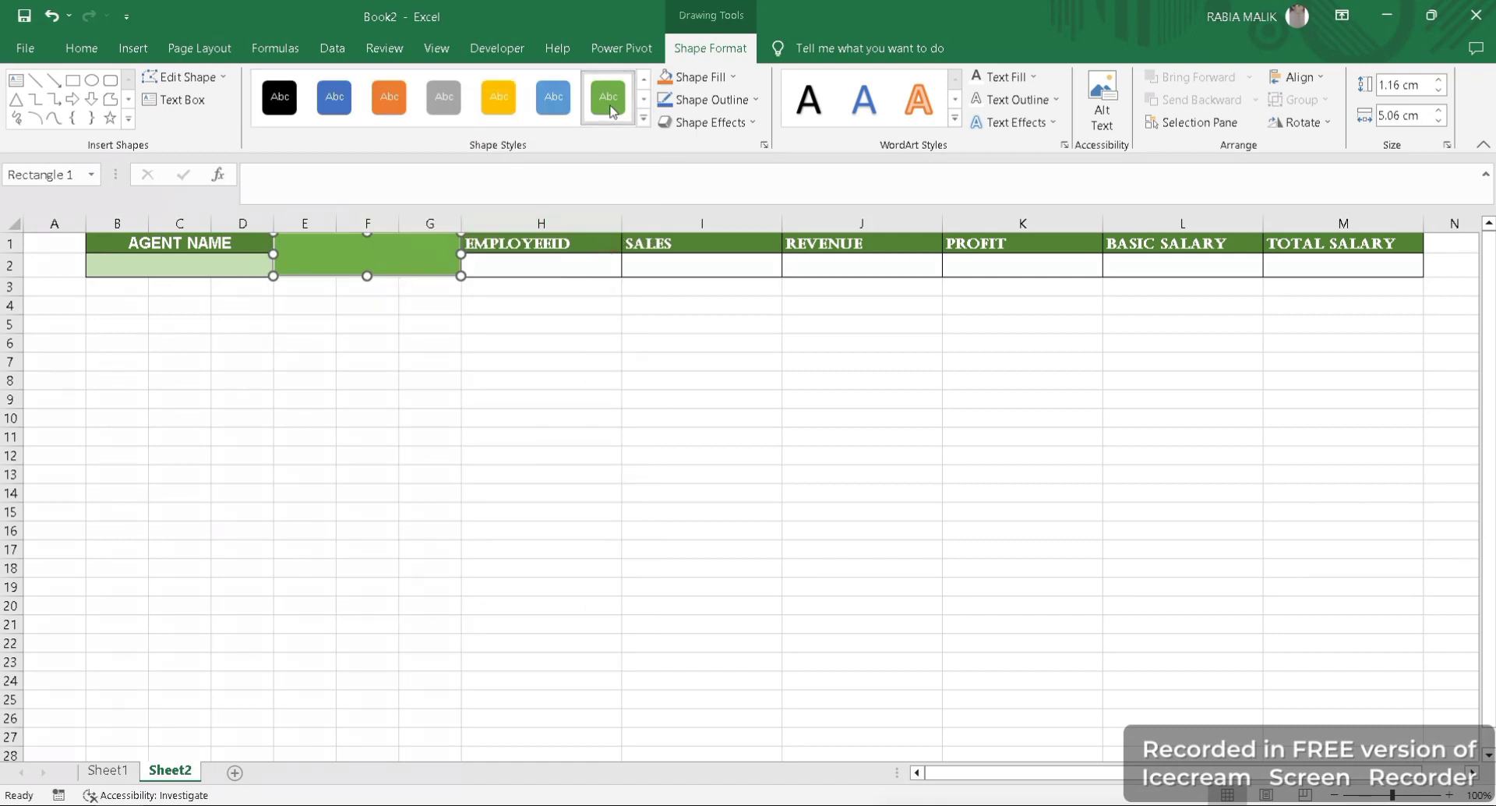
- Give the green rectangle the last bevel effect in the bevel presets
{"action": "left_click", "coordinate": [711, 123]}
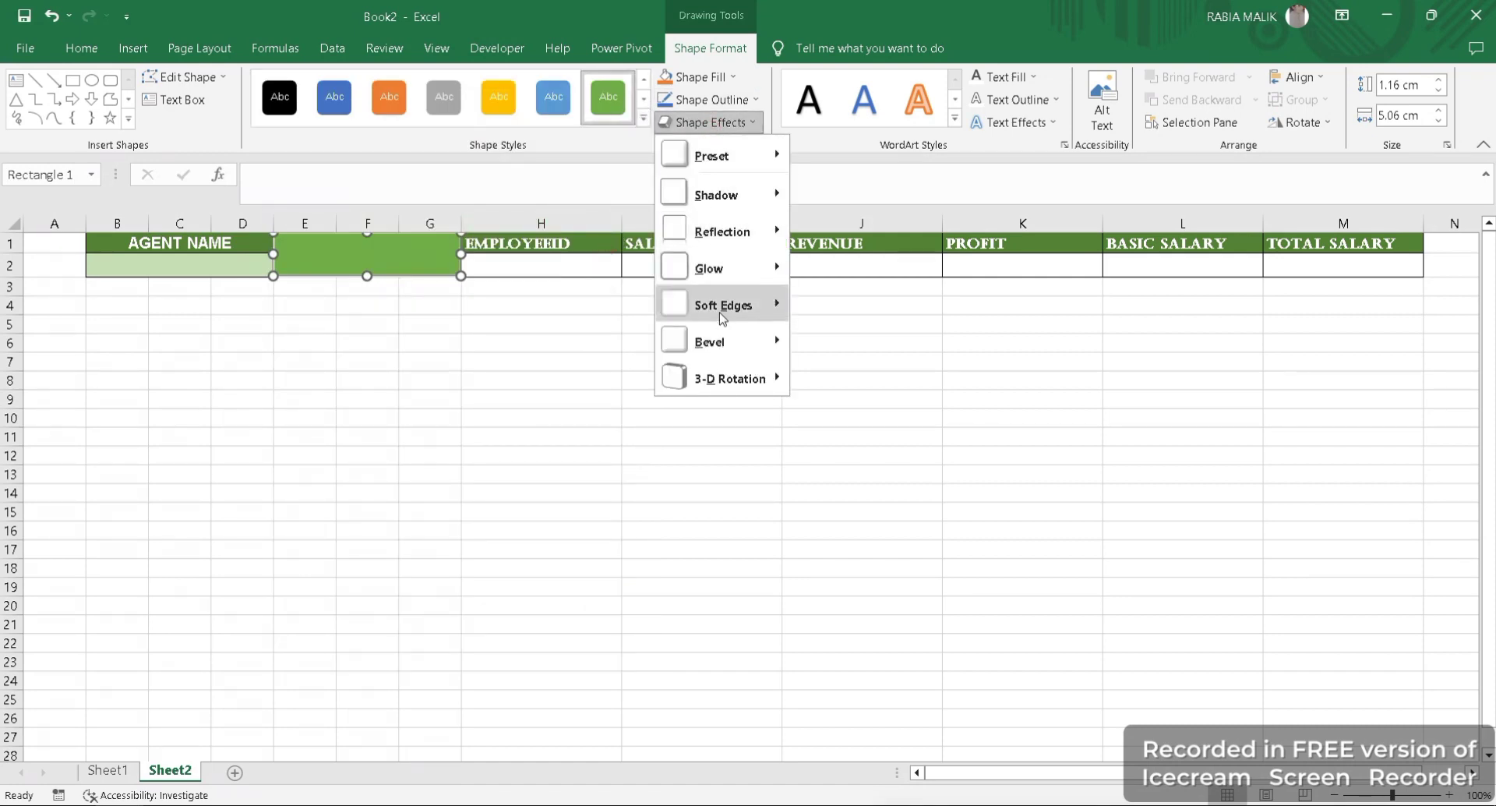
{"action": "mouse_move", "coordinate": [709, 343]}
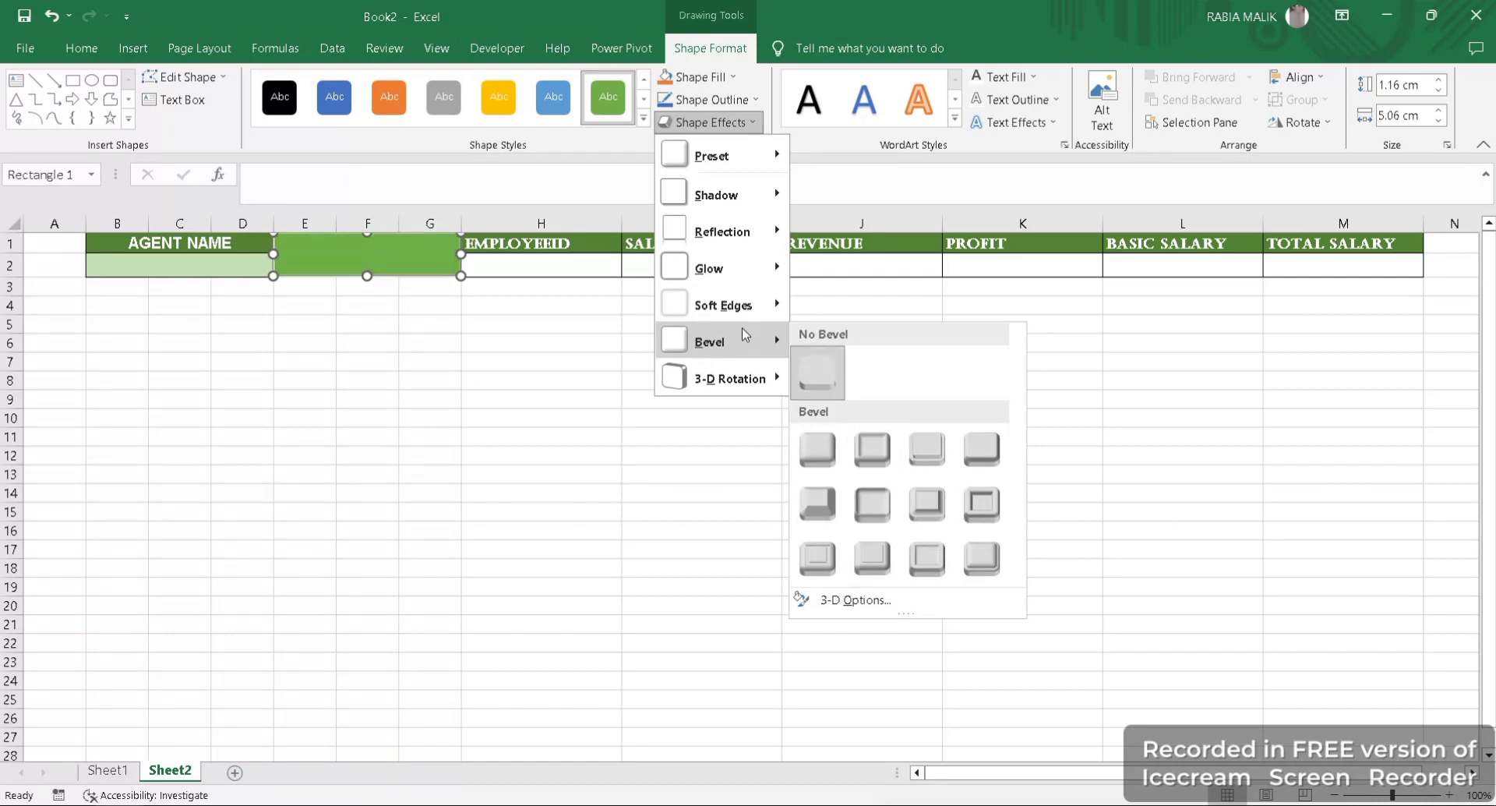
{"action": "mouse_move", "coordinate": [723, 305]}
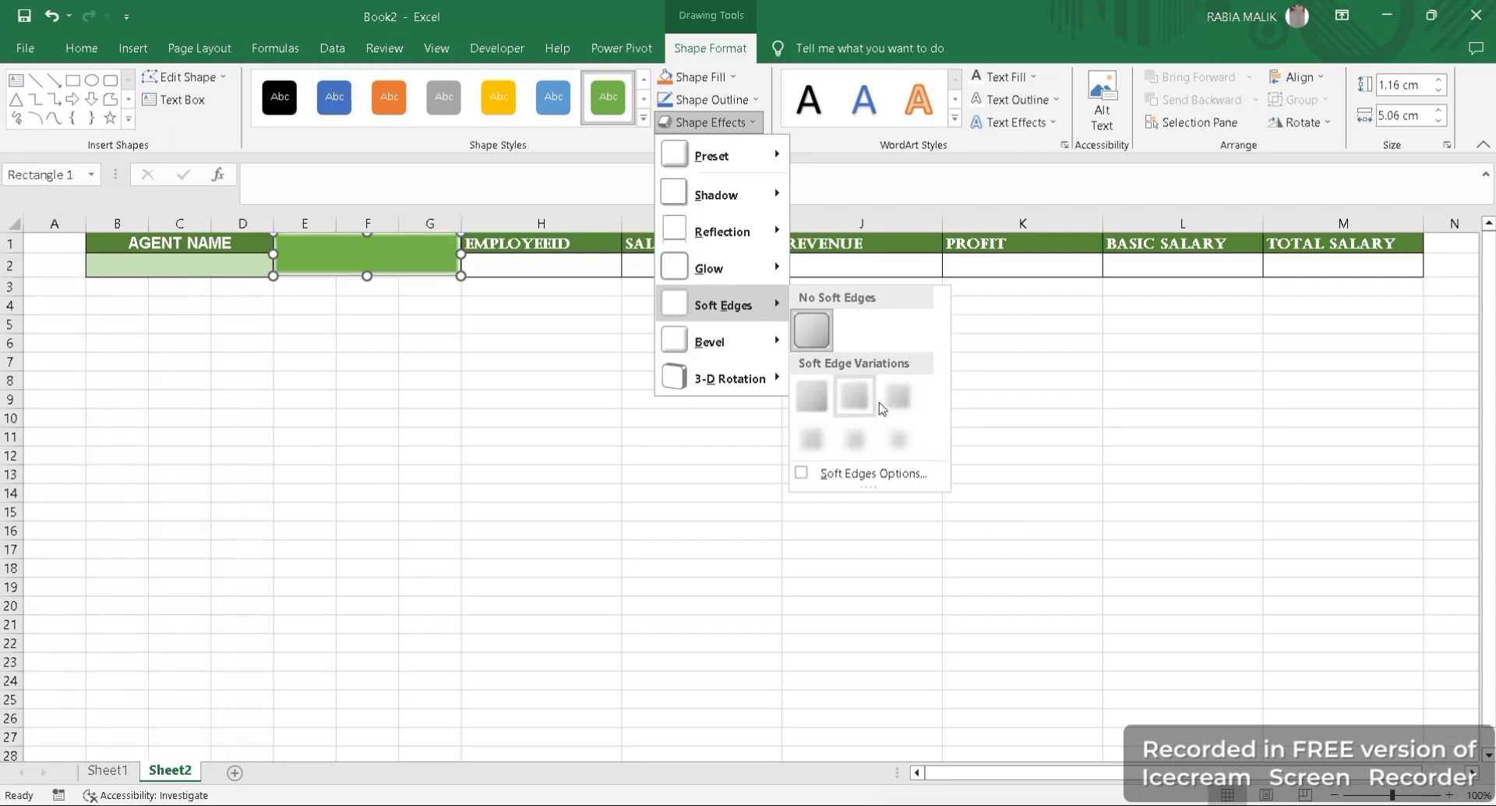
{"action": "left_click", "coordinate": [737, 249]}
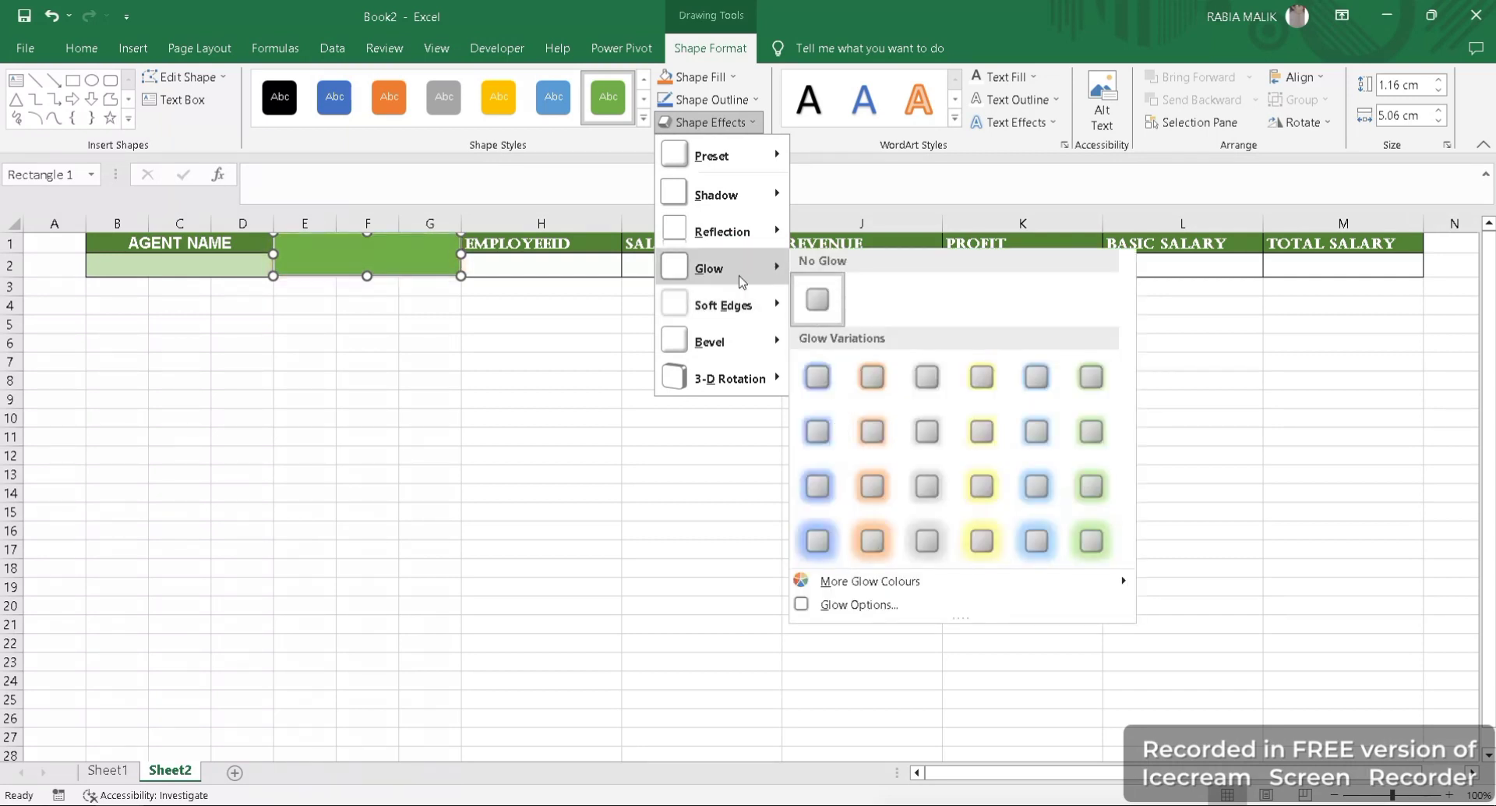
{"action": "left_click", "coordinate": [731, 374]}
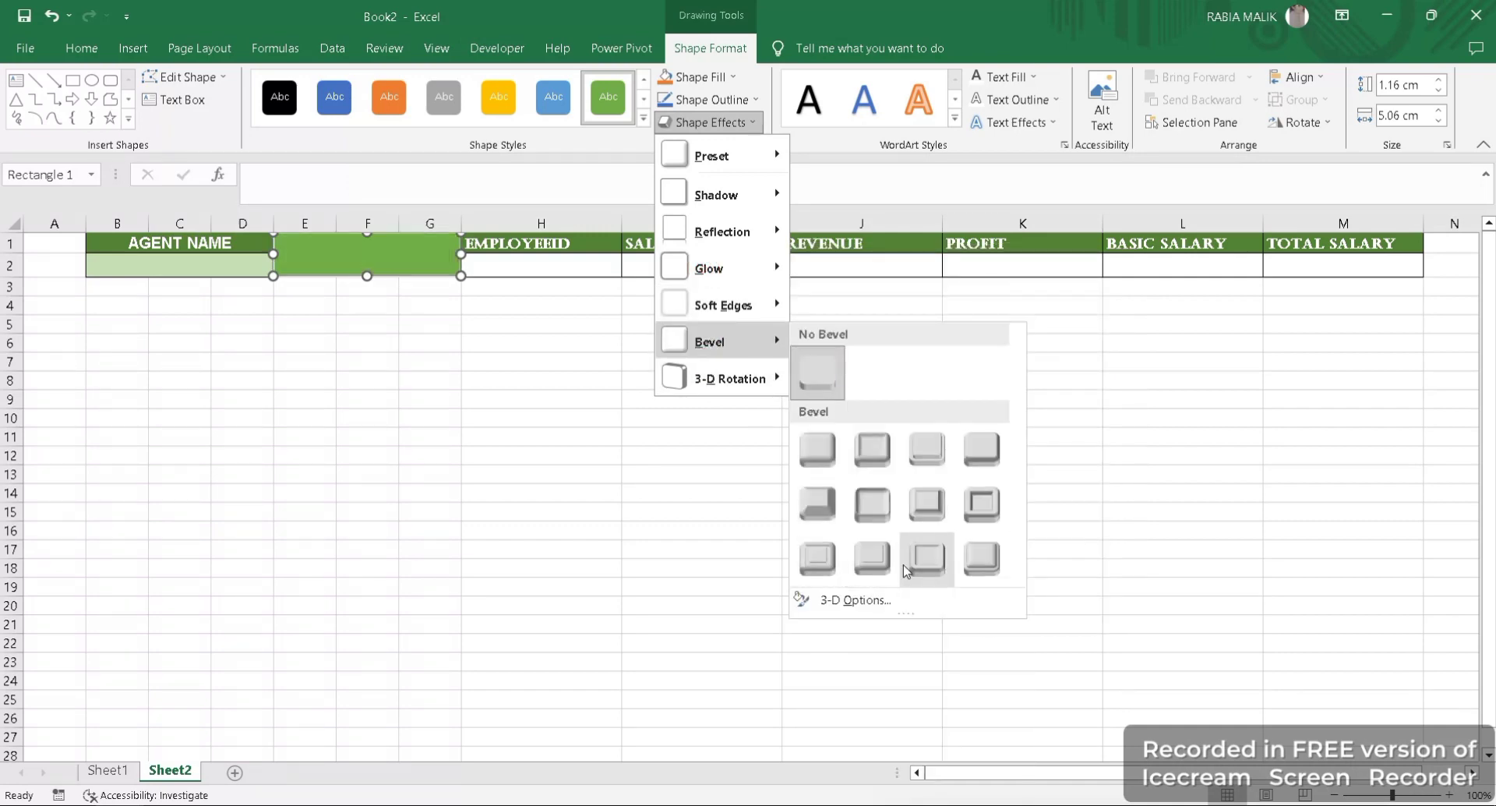
{"action": "left_click", "coordinate": [991, 564]}
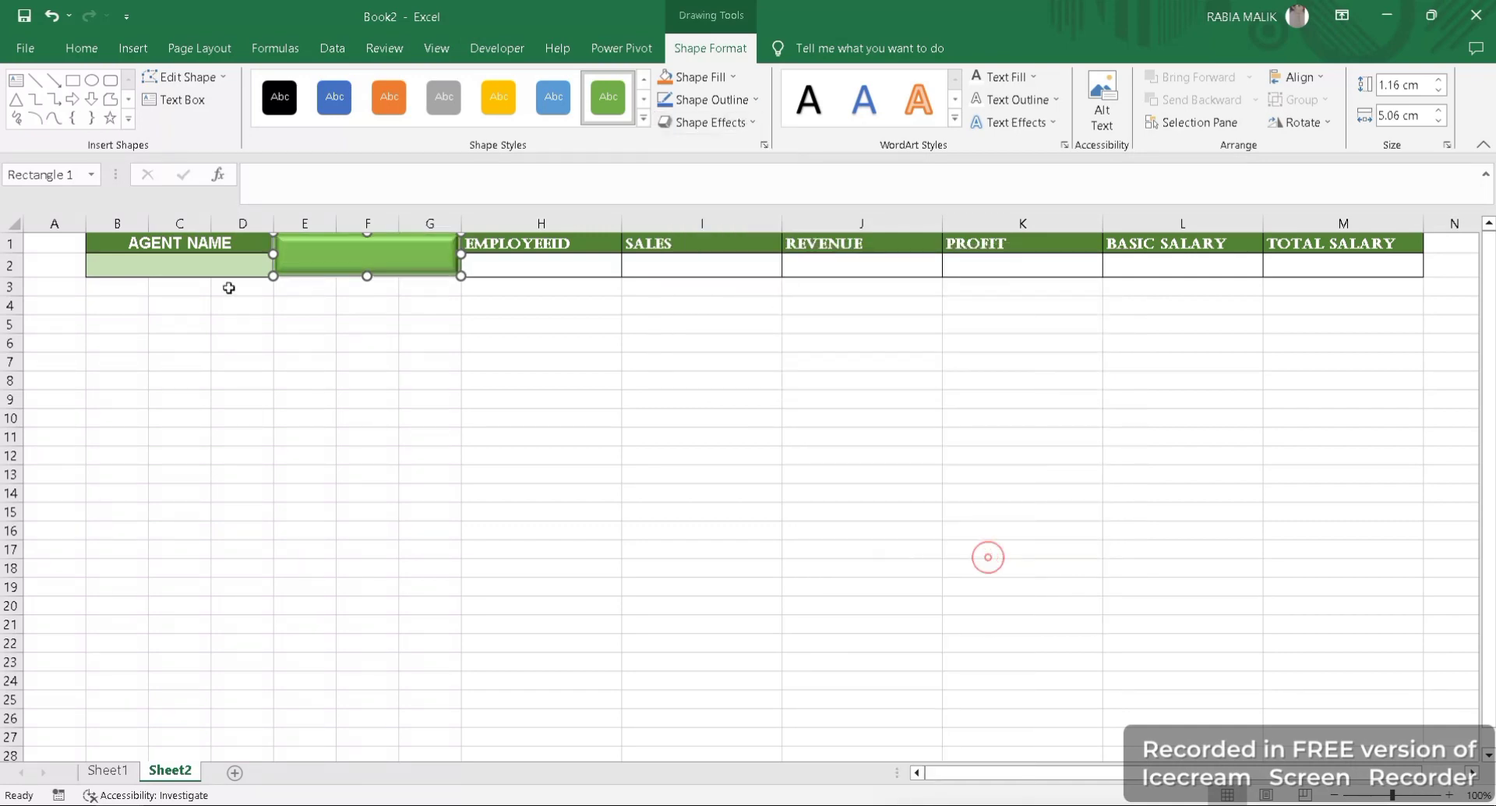
- Add the text SEARCH to the green bevelled rectangle
{"action": "right_click", "coordinate": [361, 265]}
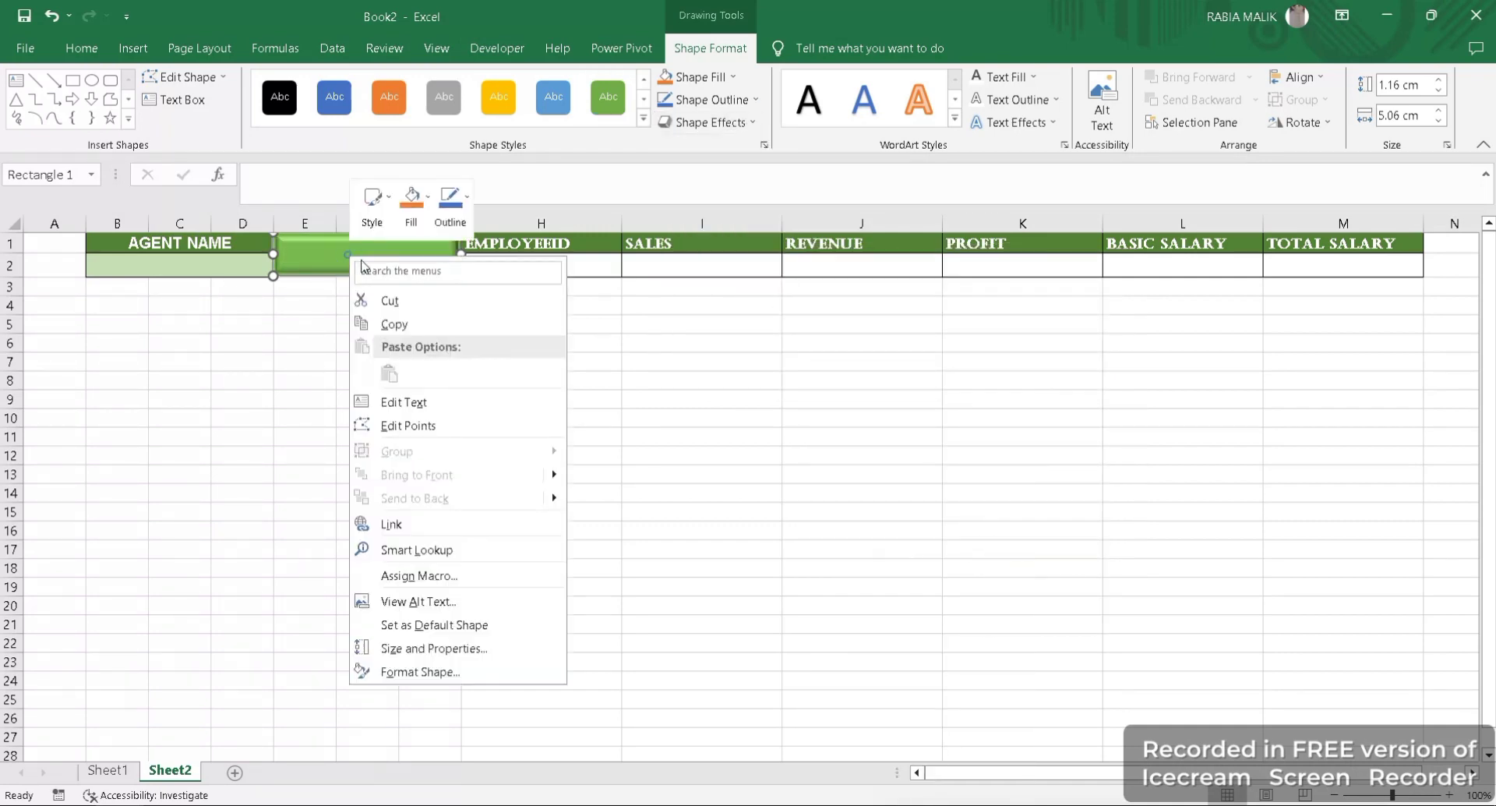
{"action": "left_click", "coordinate": [388, 400]}
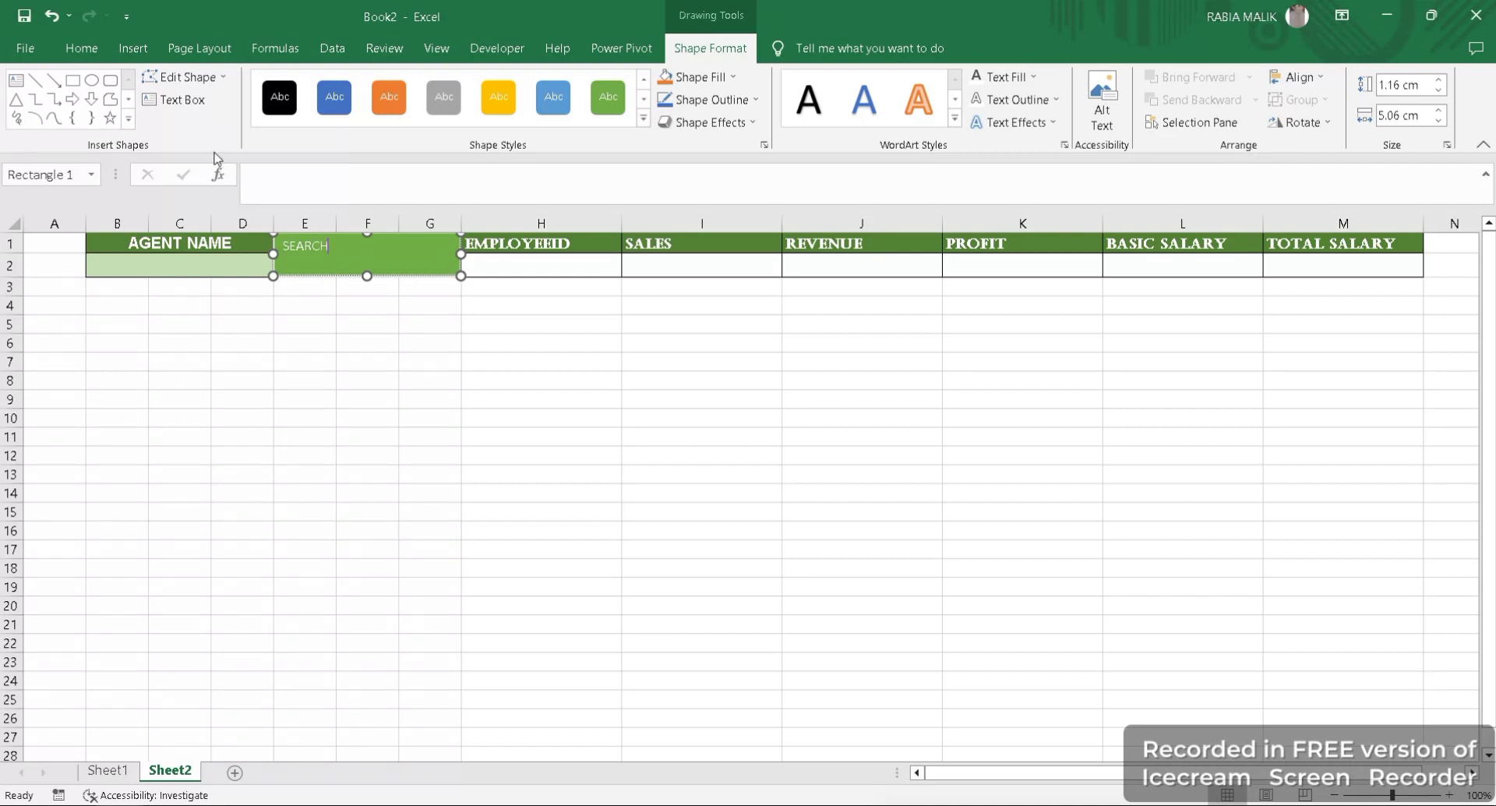
- Enlarge the SEARCH label to 24 points and centre it vertically and horizontally in the rectangle
{"action": "left_click", "coordinate": [81, 48]}
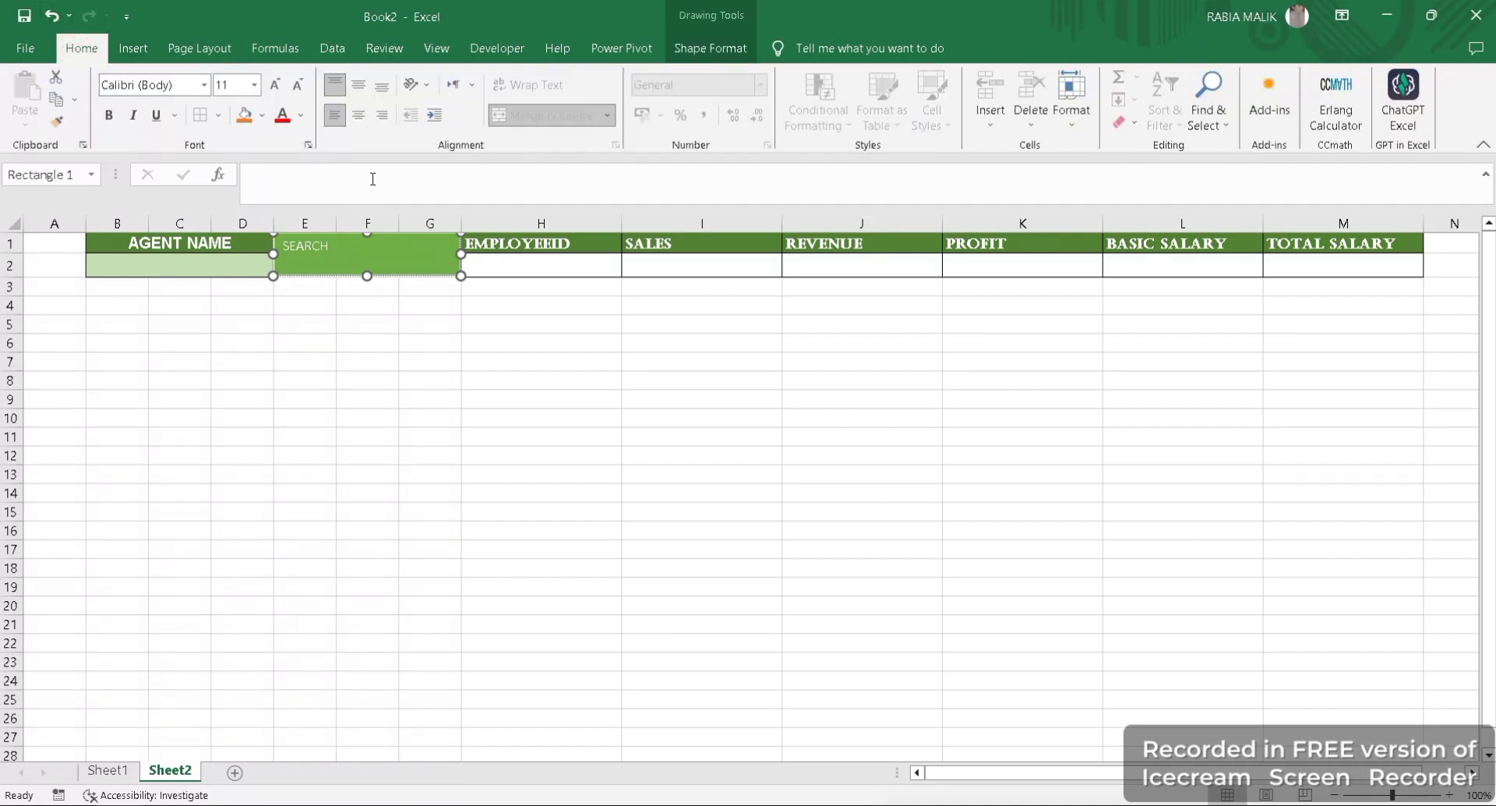
{"action": "left_click", "coordinate": [275, 84]}
{"action": "left_click", "coordinate": [275, 84]}
{"action": "left_click", "coordinate": [275, 84]}
{"action": "left_click", "coordinate": [275, 85]}
{"action": "left_click", "coordinate": [275, 84]}
{"action": "left_click_drag", "start_coordinate": [377, 254], "coordinate": [372, 254]}
{"action": "left_click", "coordinate": [277, 84]}
{"action": "left_click", "coordinate": [277, 84]}
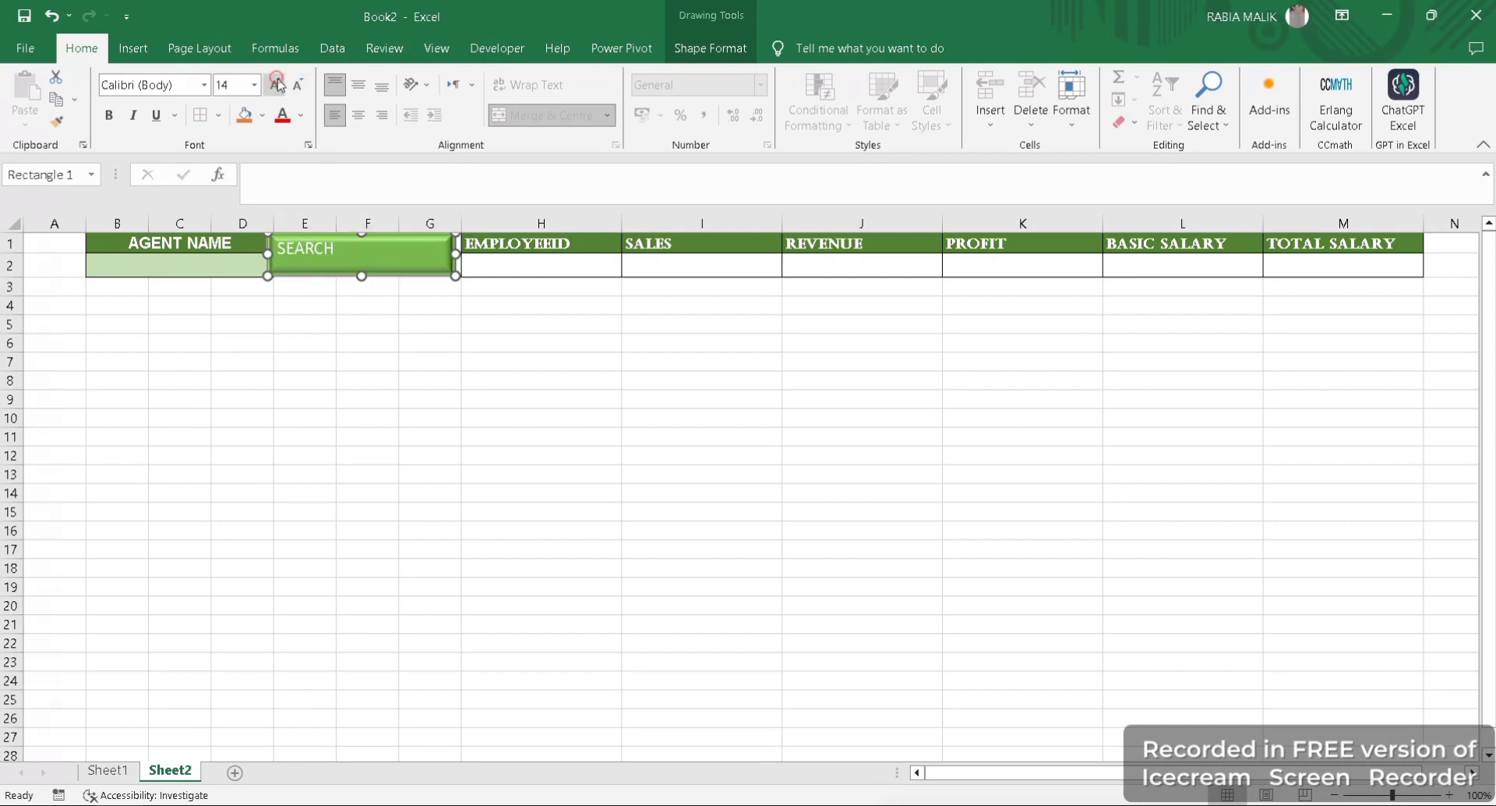
{"action": "left_click", "coordinate": [276, 84]}
{"action": "left_click", "coordinate": [277, 84]}
{"action": "left_click", "coordinate": [277, 84]}
{"action": "left_click", "coordinate": [276, 84]}
{"action": "left_click", "coordinate": [357, 87]}
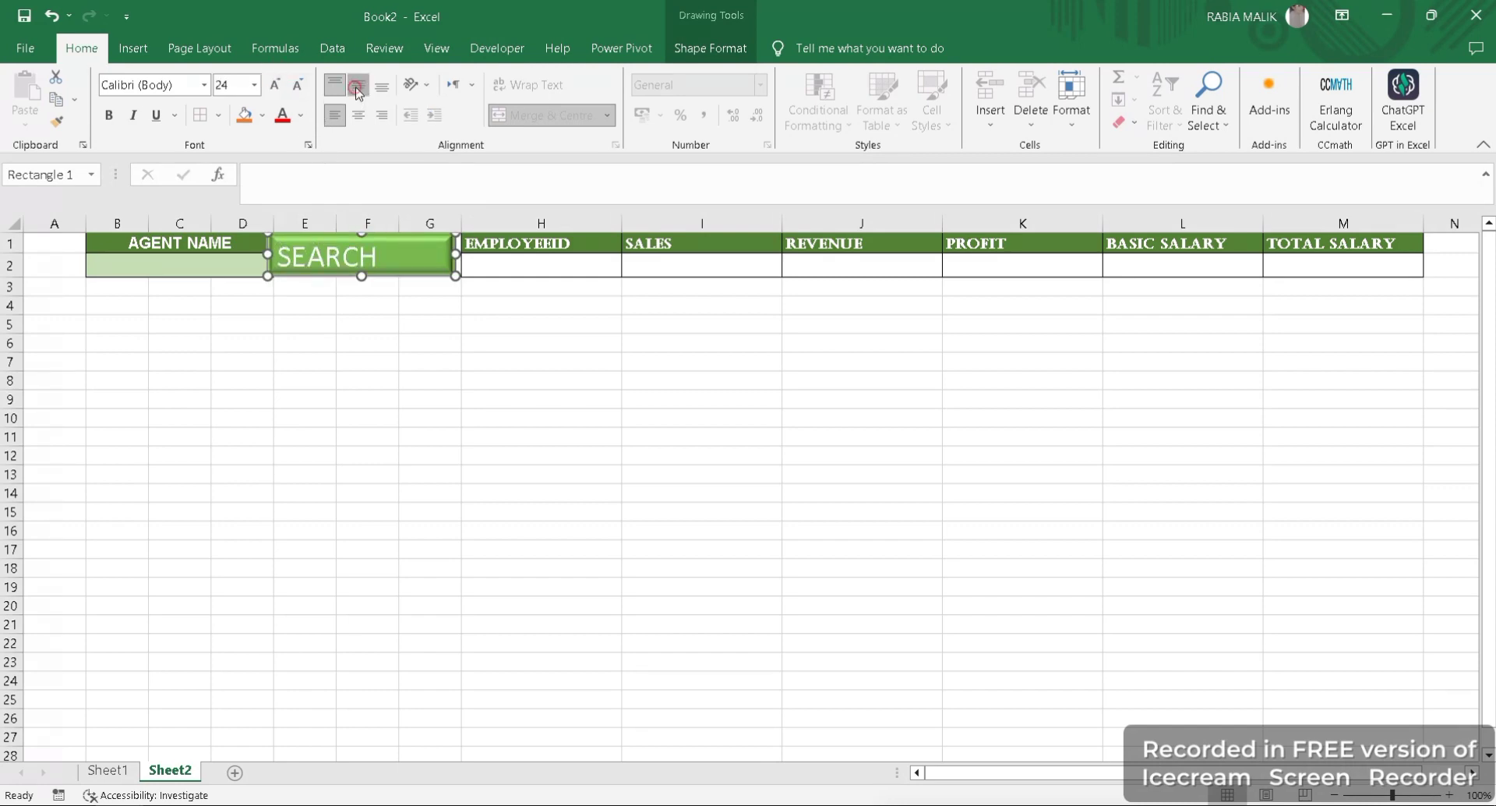
{"action": "left_click", "coordinate": [358, 114]}
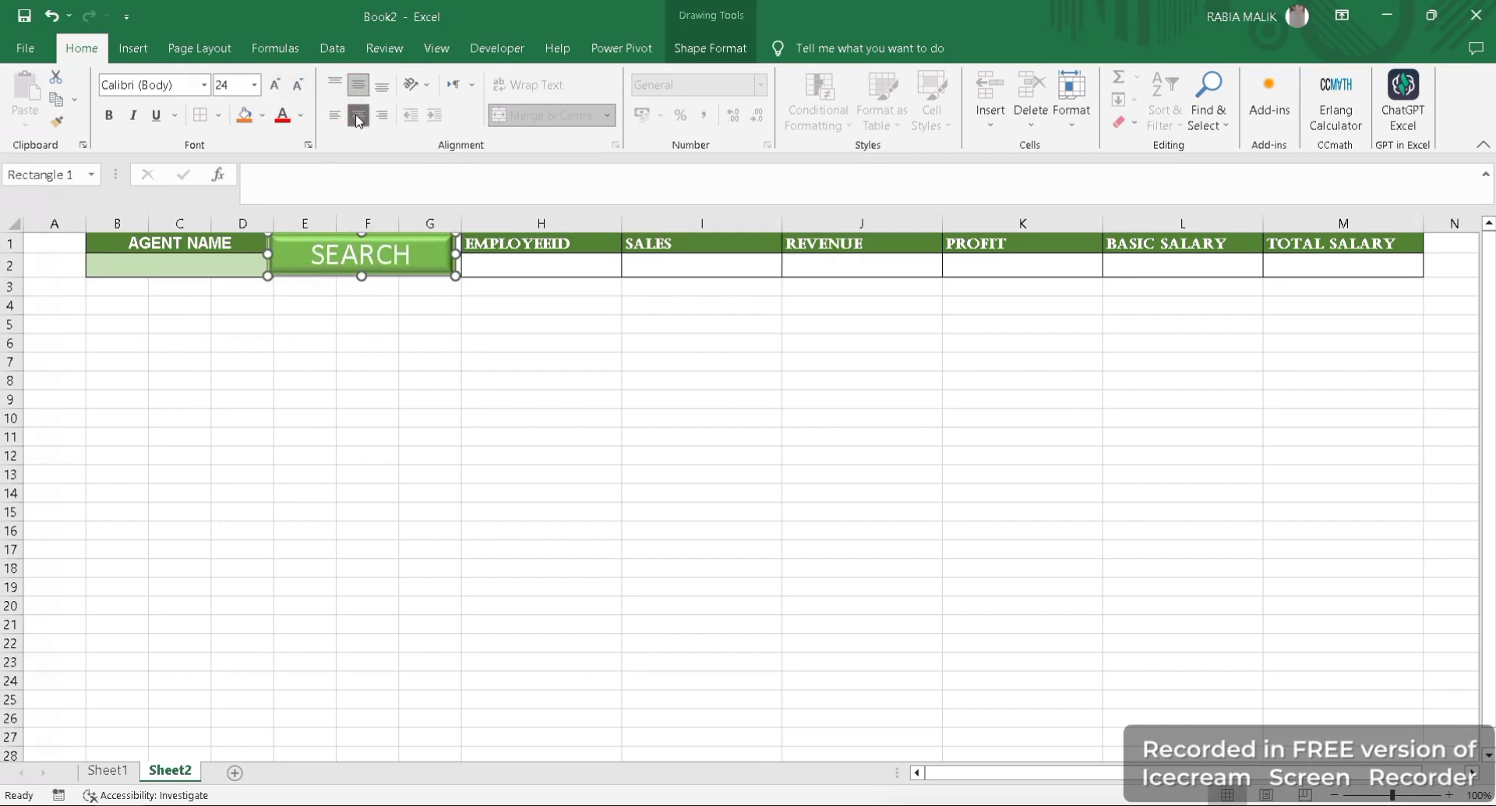
- Set the SEARCH label's font to Russo One
{"action": "left_click", "coordinate": [206, 86]}
{"action": "type", "text": "SeA"}
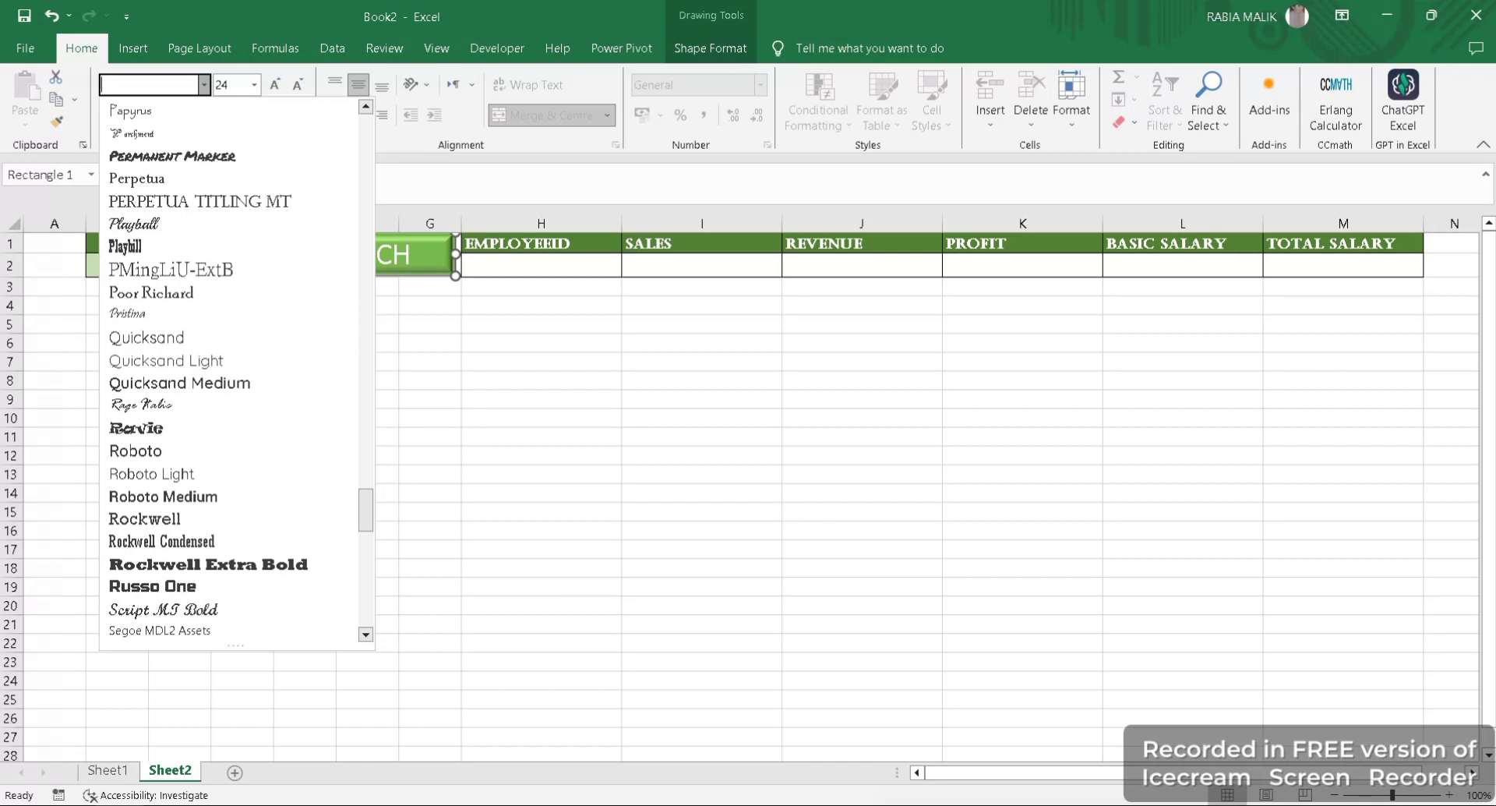
{"action": "type", "text": "Segoe MDL2 Asset"}
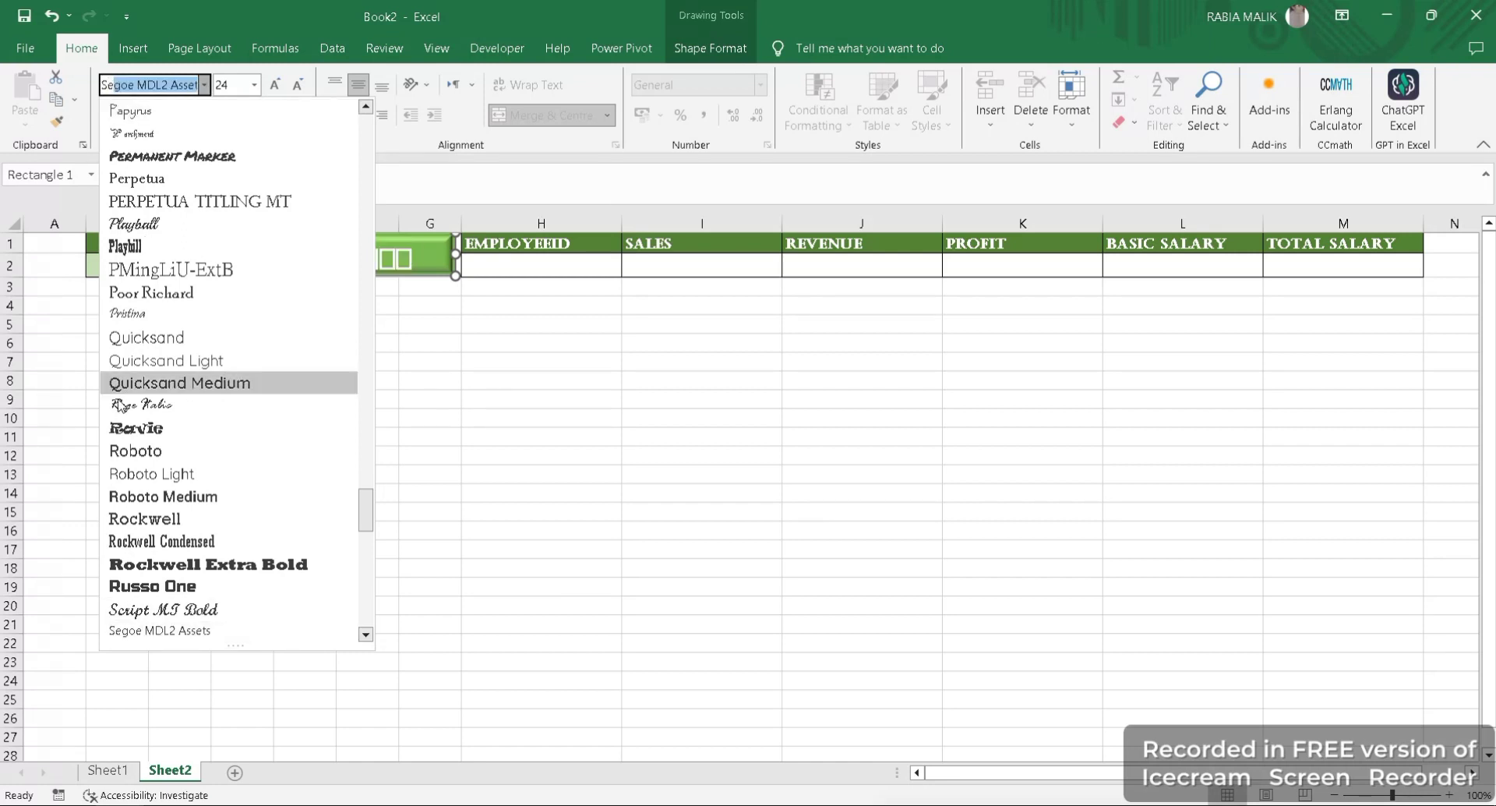
{"action": "left_click", "coordinate": [194, 586]}
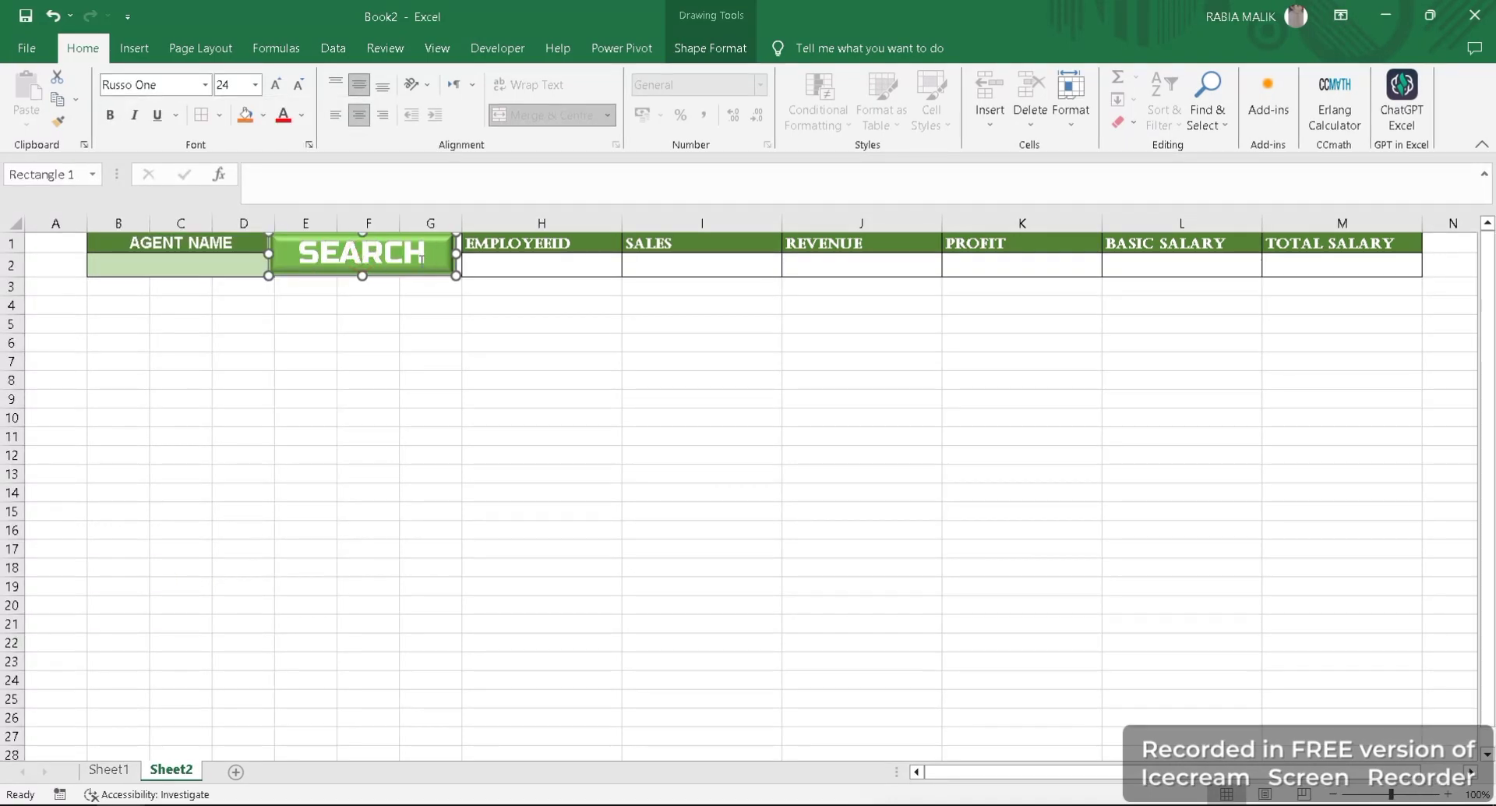
- Shrink the SEARCH rectangle to about 0.91 cm high by 4.23 cm wide and centre it within the merged cell E1:G2
{"action": "left_click_drag", "start_coordinate": [455, 276], "coordinate": [363, 252]}
{"action": "left_click", "coordinate": [320, 251]}
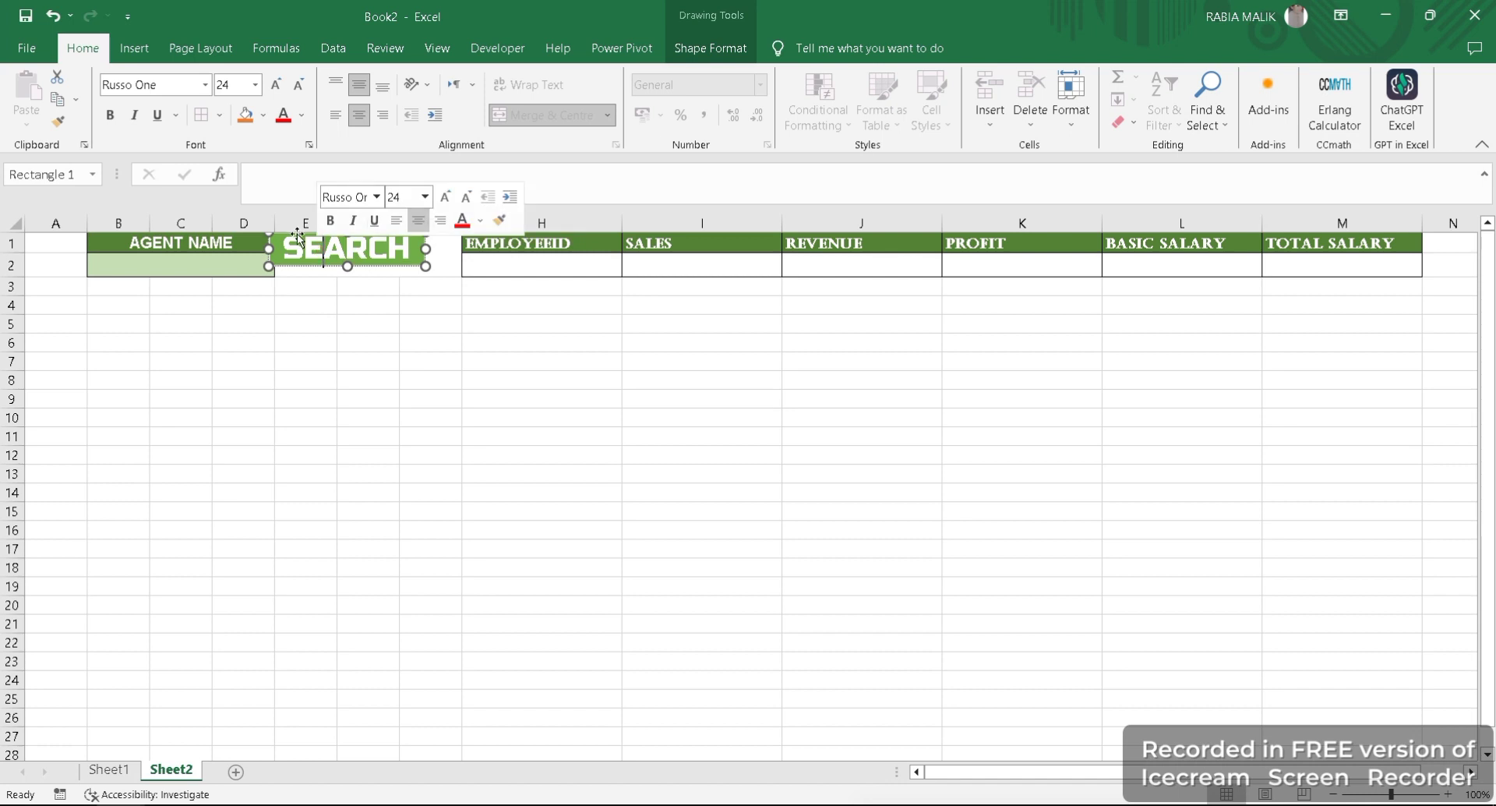
{"action": "left_click", "coordinate": [297, 231]}
{"action": "left_click", "coordinate": [368, 265]}
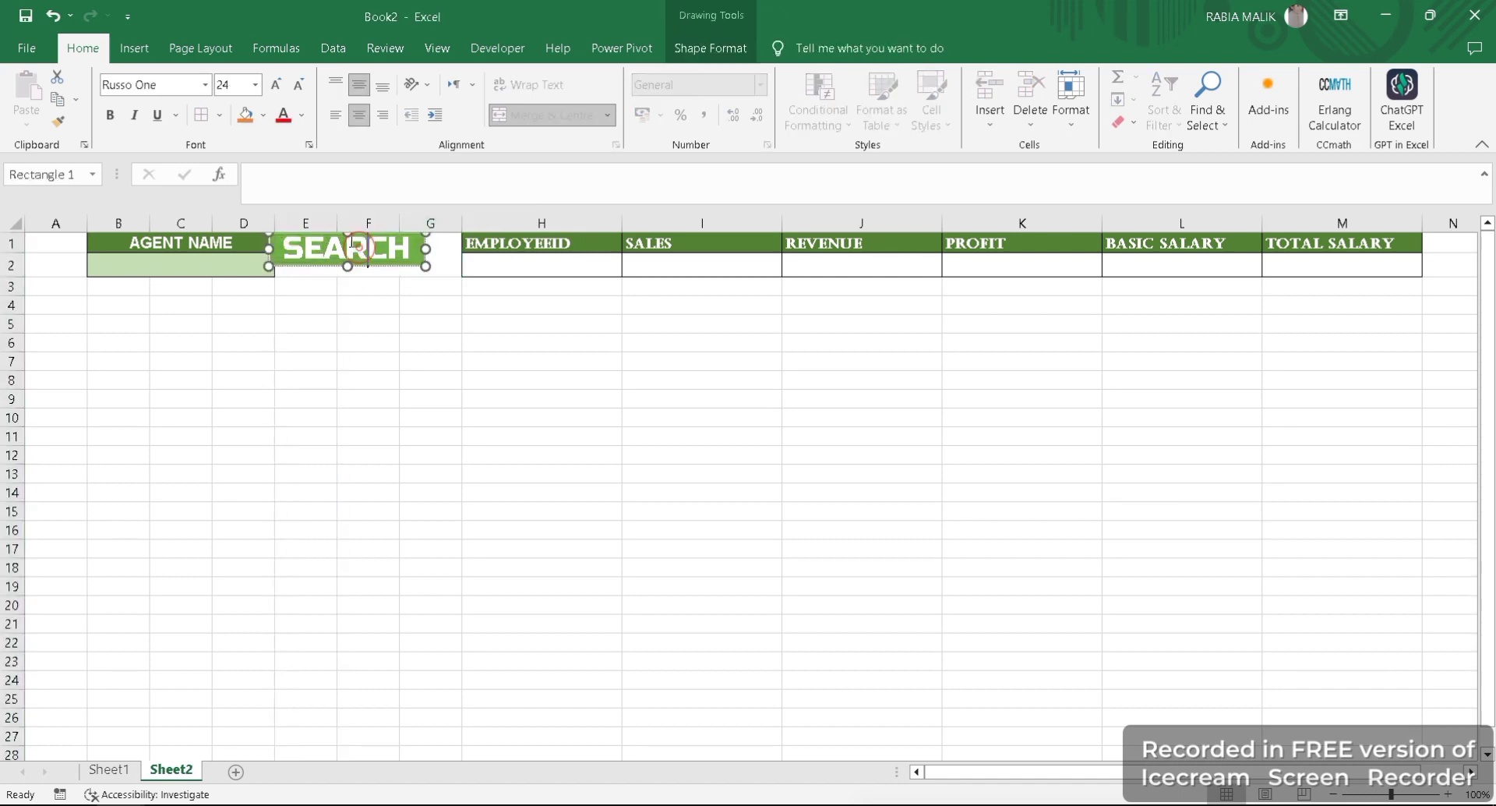
{"action": "left_click_drag", "start_coordinate": [340, 236], "coordinate": [358, 240]}
{"action": "left_click", "coordinate": [430, 342]}
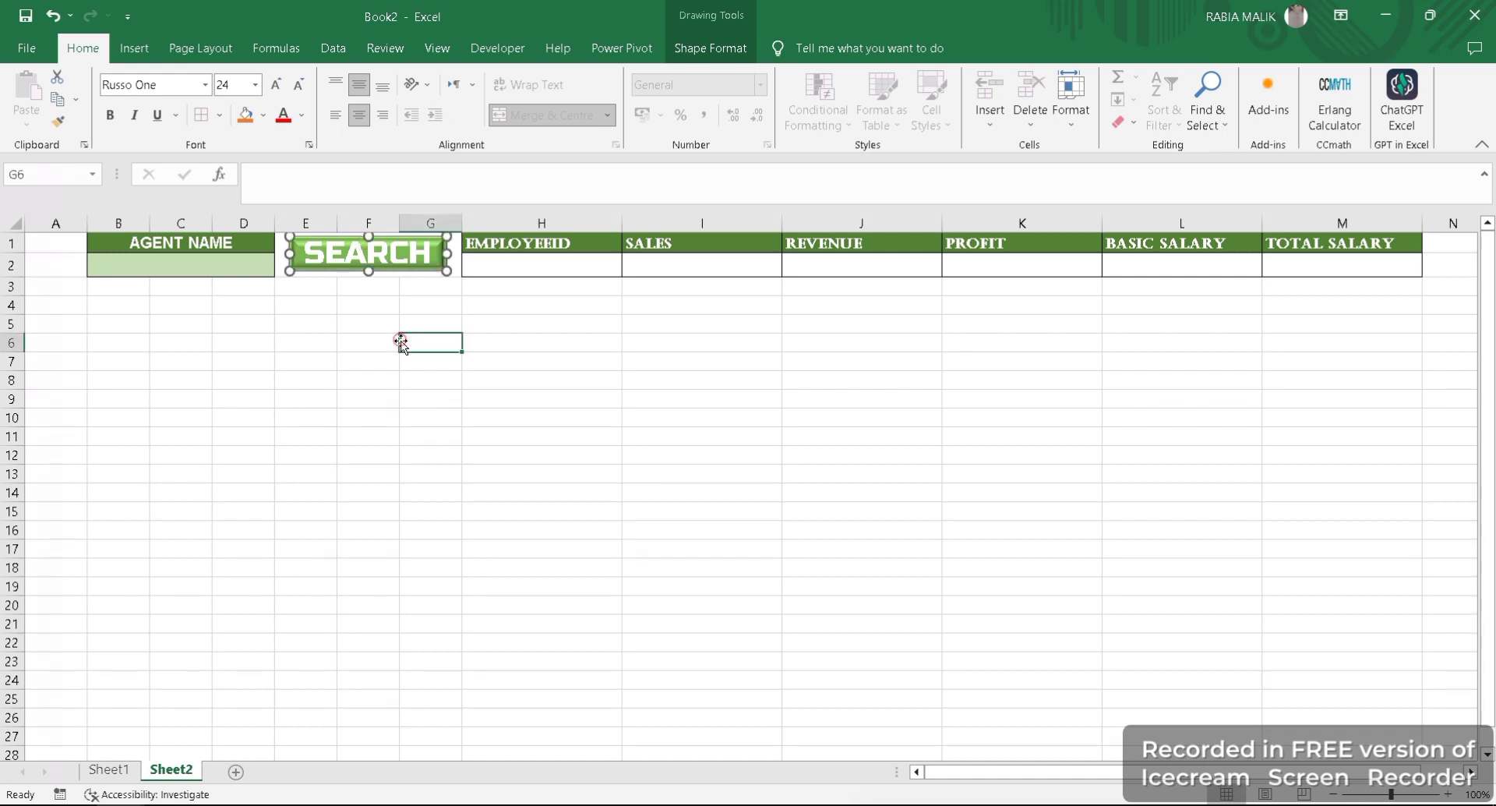
- Fill the merged cell E1:G2 behind the SEARCH rectangle with the dark green of the headings
{"action": "left_click", "coordinate": [339, 258]}
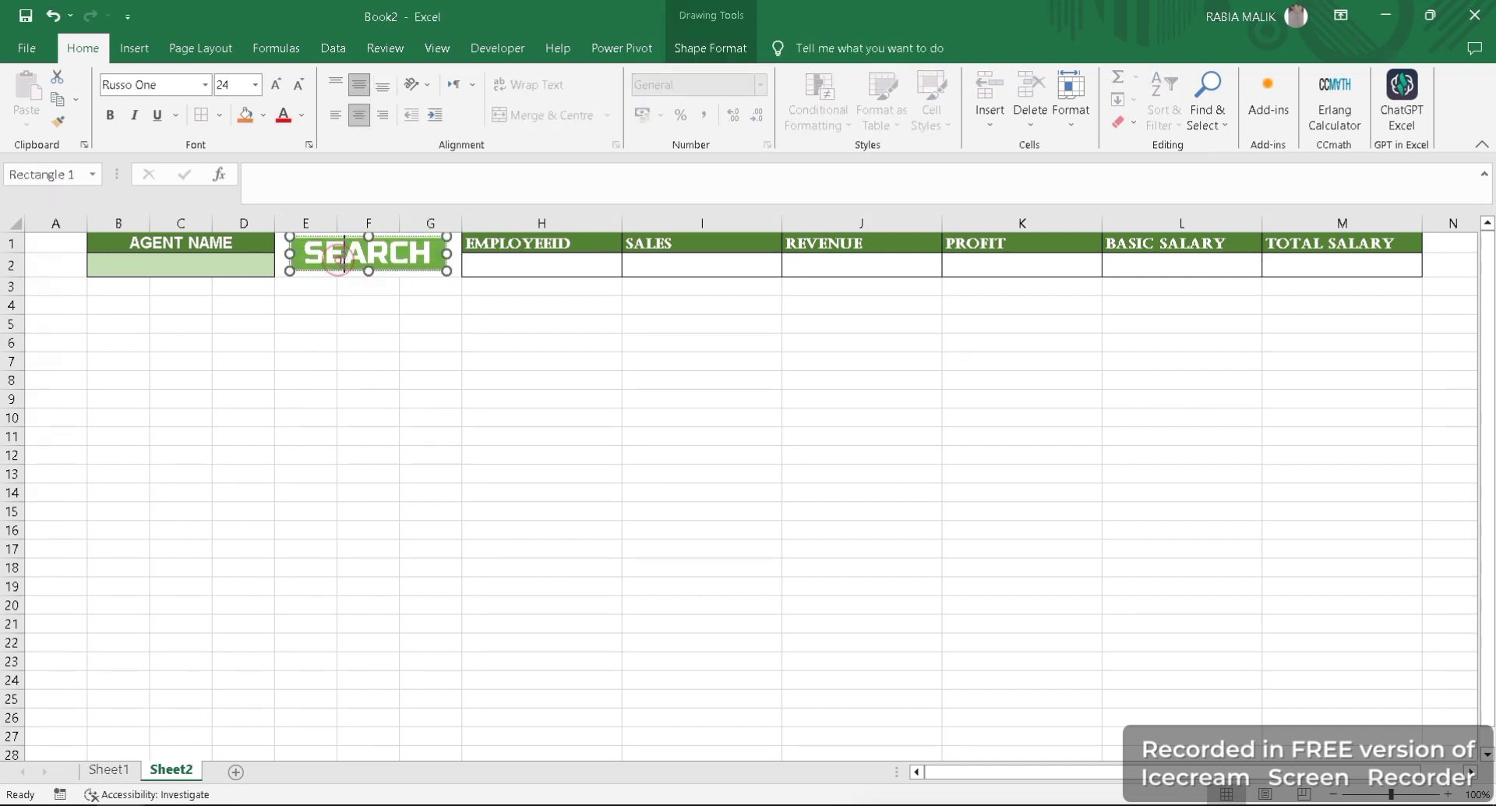
{"action": "left_click", "coordinate": [306, 257]}
{"action": "left_click", "coordinate": [279, 260]}
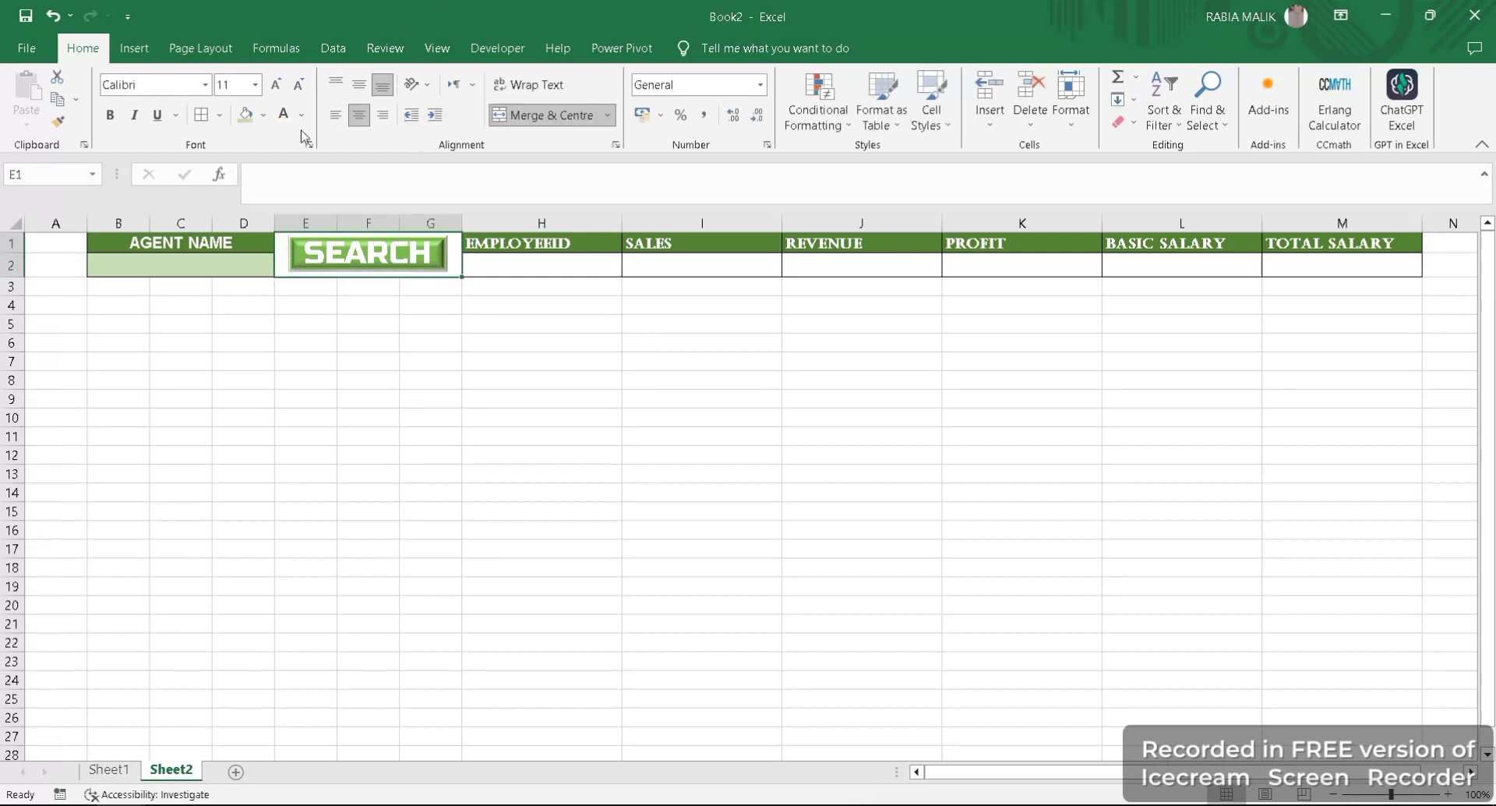
{"action": "left_click", "coordinate": [264, 114]}
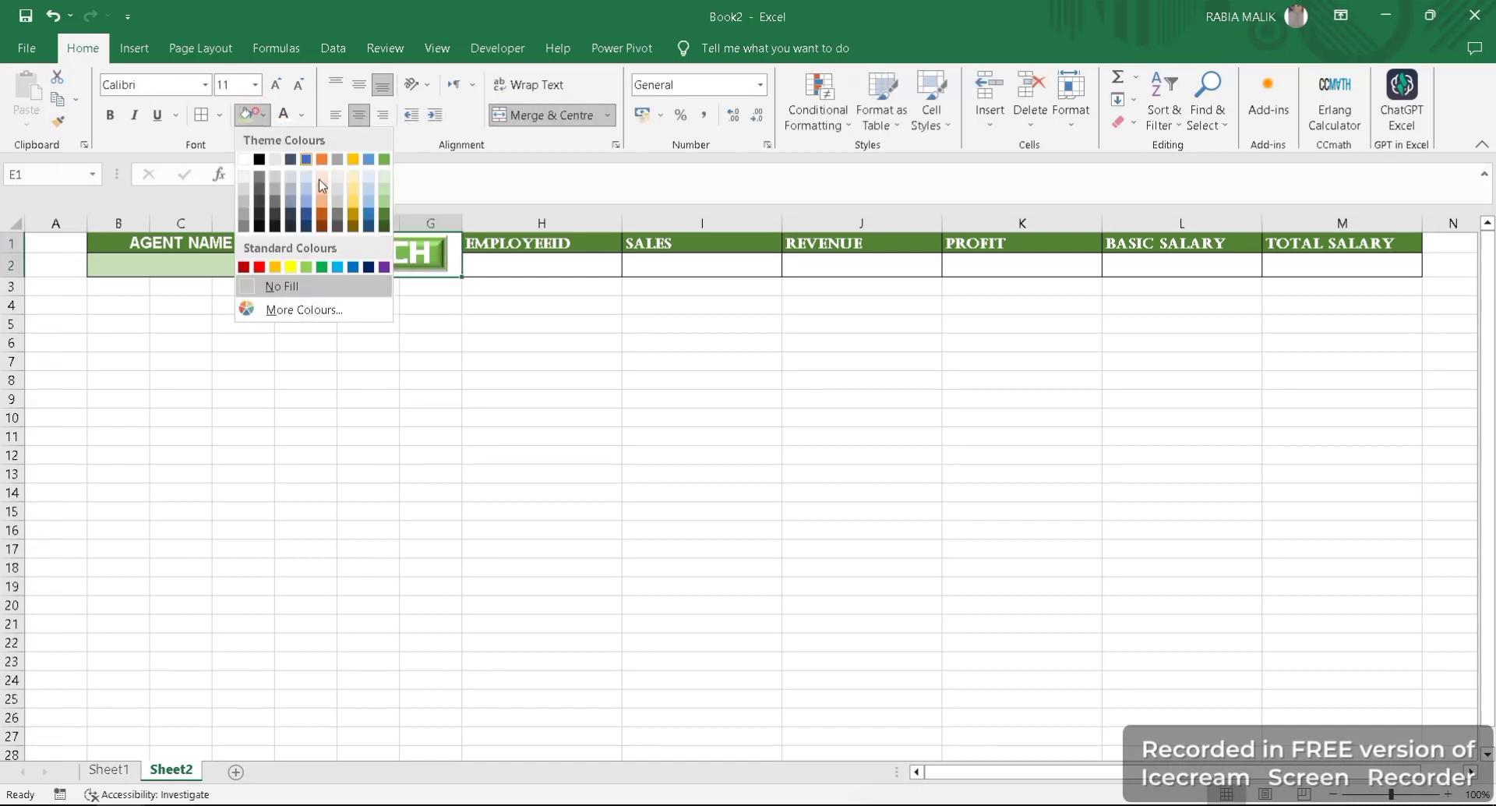
{"action": "left_click", "coordinate": [384, 209]}
{"action": "left_click", "coordinate": [431, 351]}
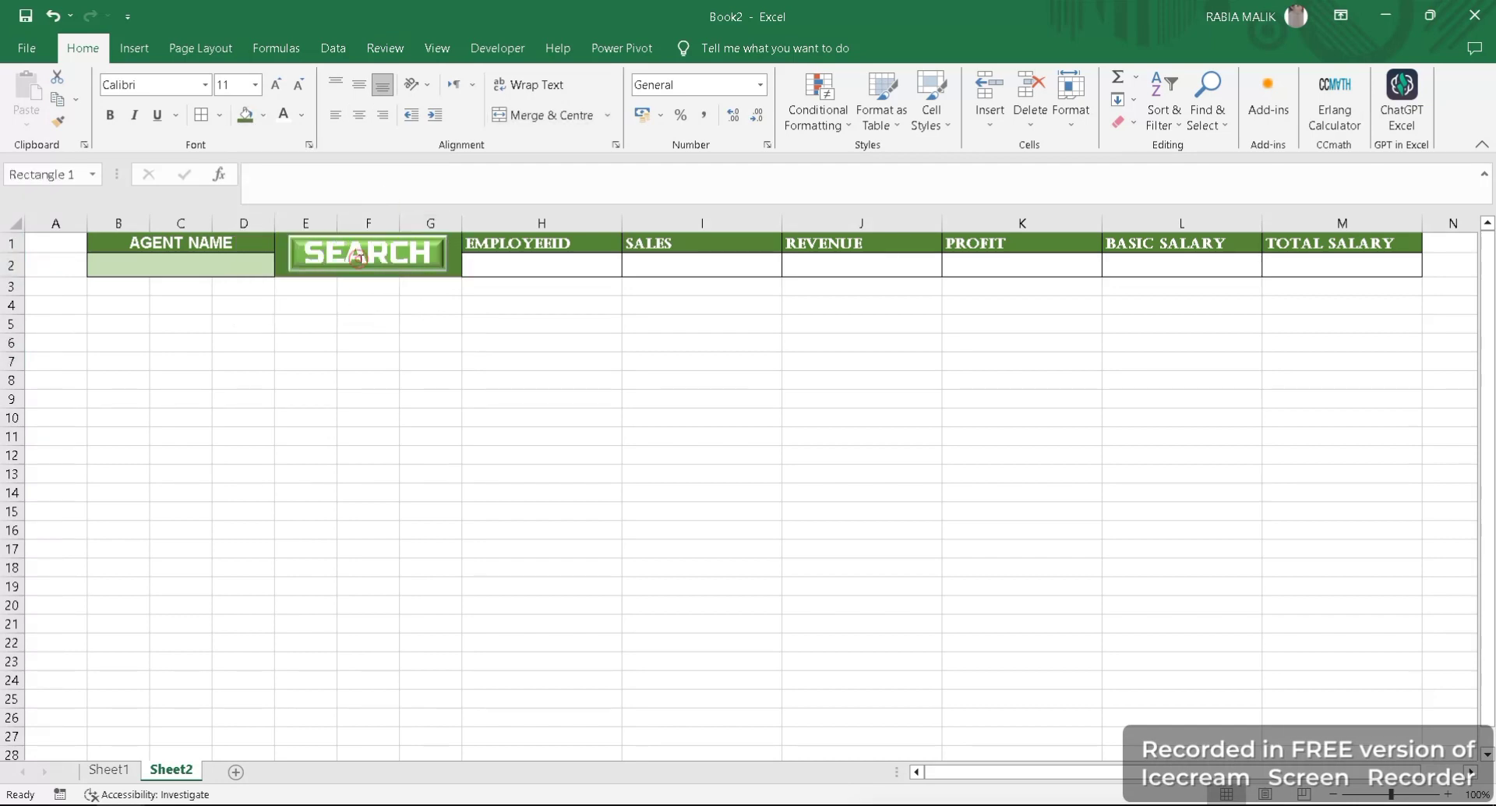
- Give the SEARCH text a black outline and a dark green fill
{"action": "left_click", "coordinate": [360, 258]}
{"action": "double_click", "coordinate": [427, 251]}
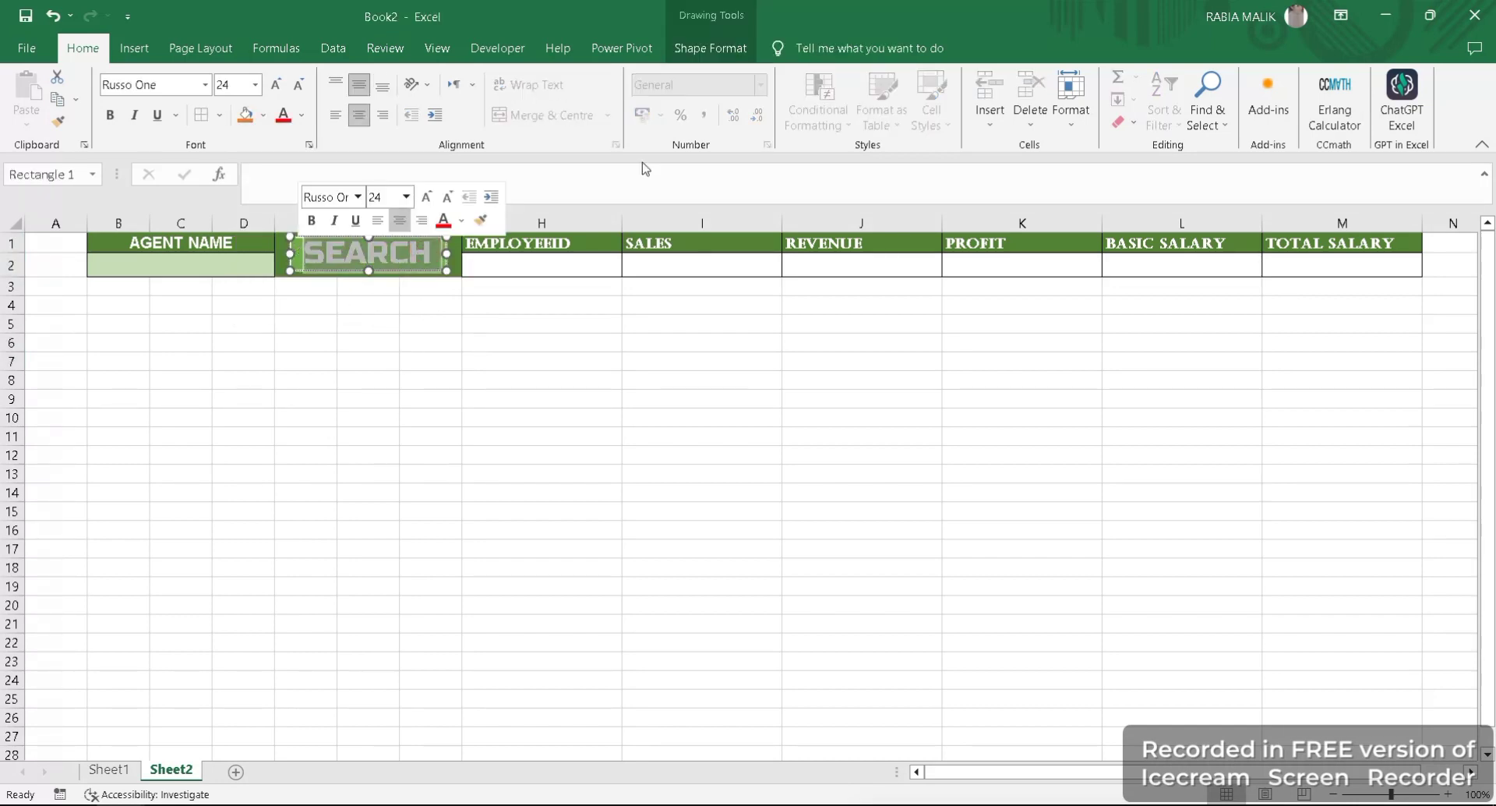
{"action": "left_click", "coordinate": [709, 47]}
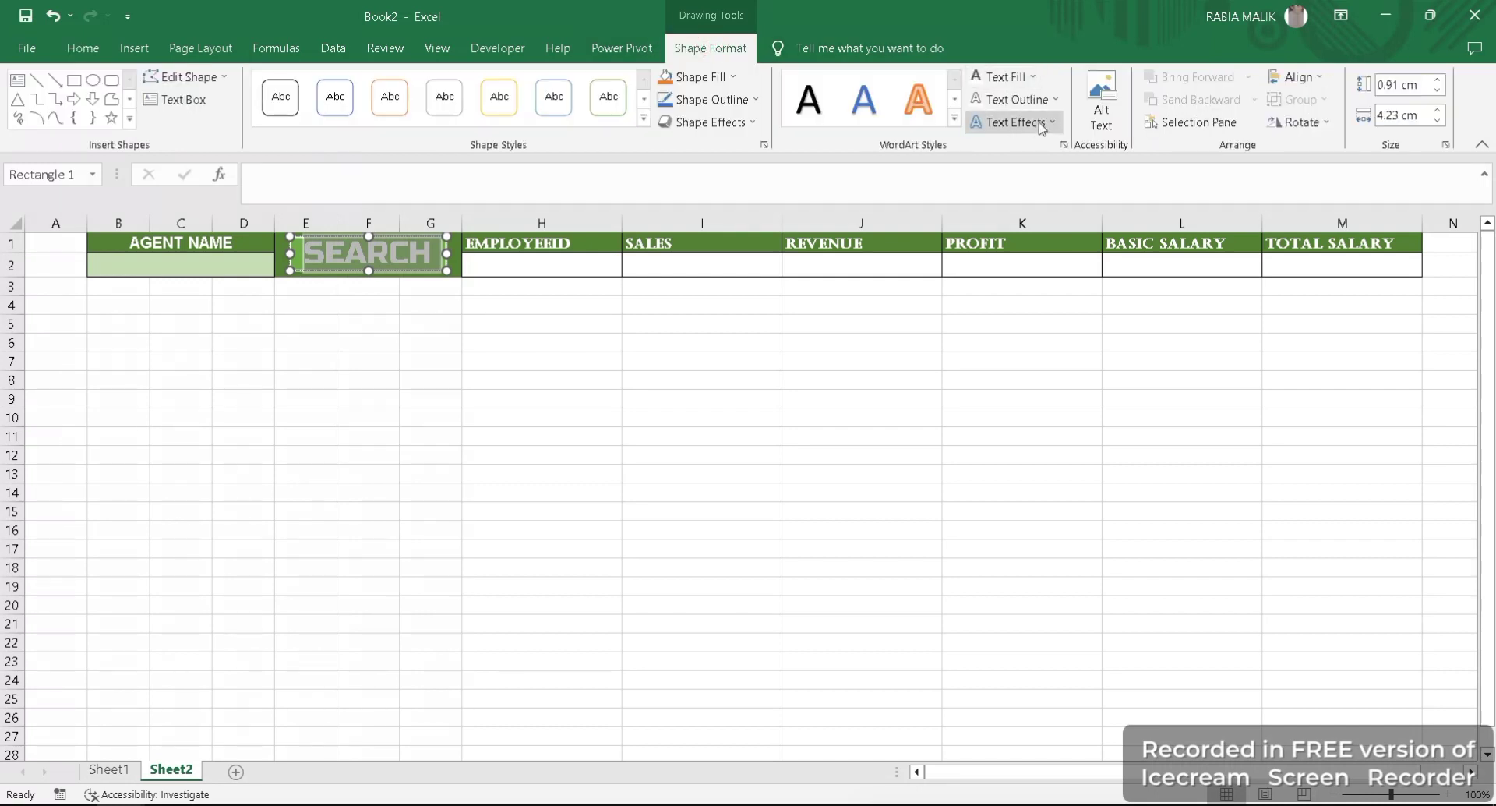
{"action": "left_click", "coordinate": [1039, 100]}
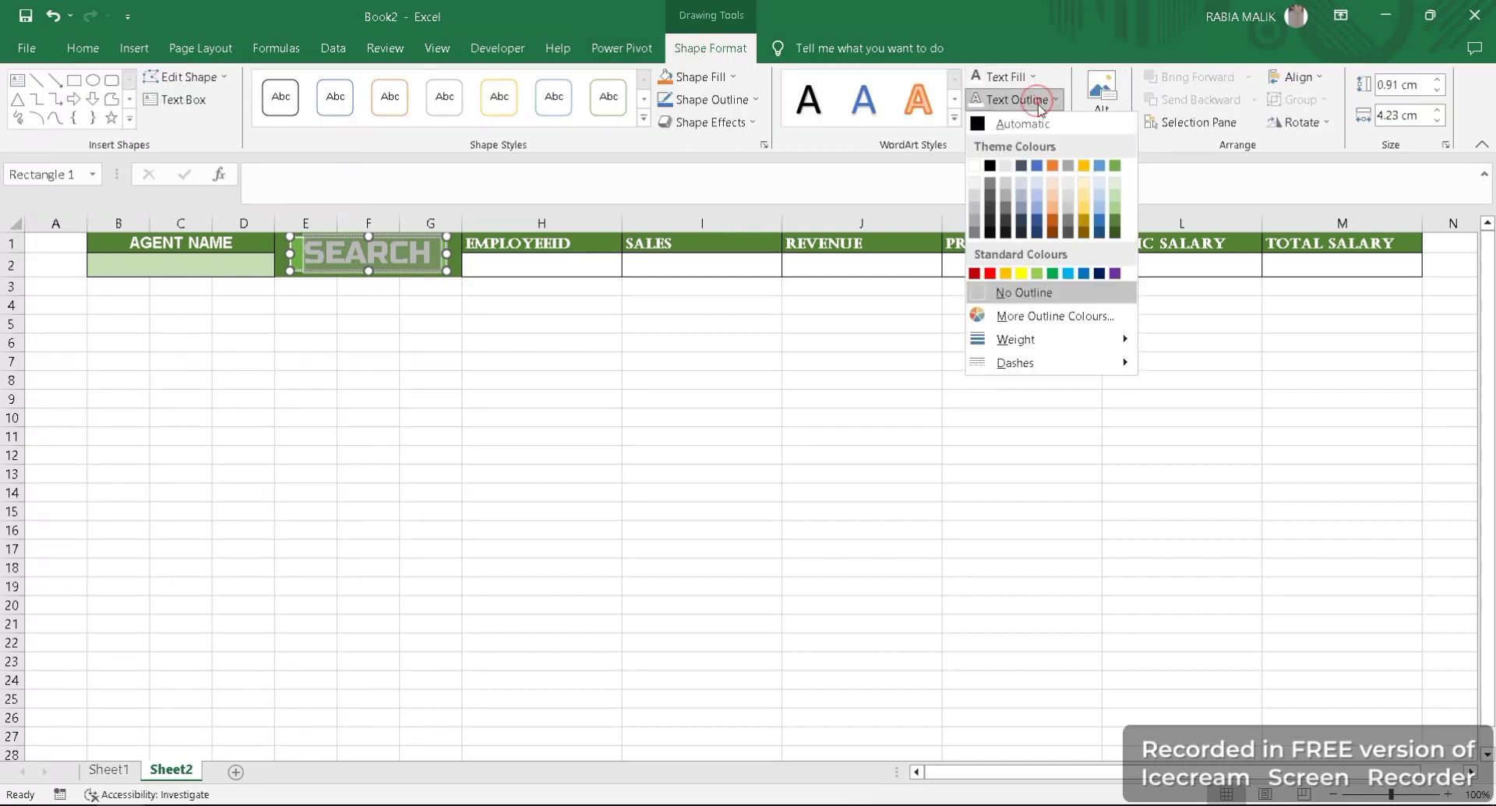
{"action": "left_click", "coordinate": [988, 165]}
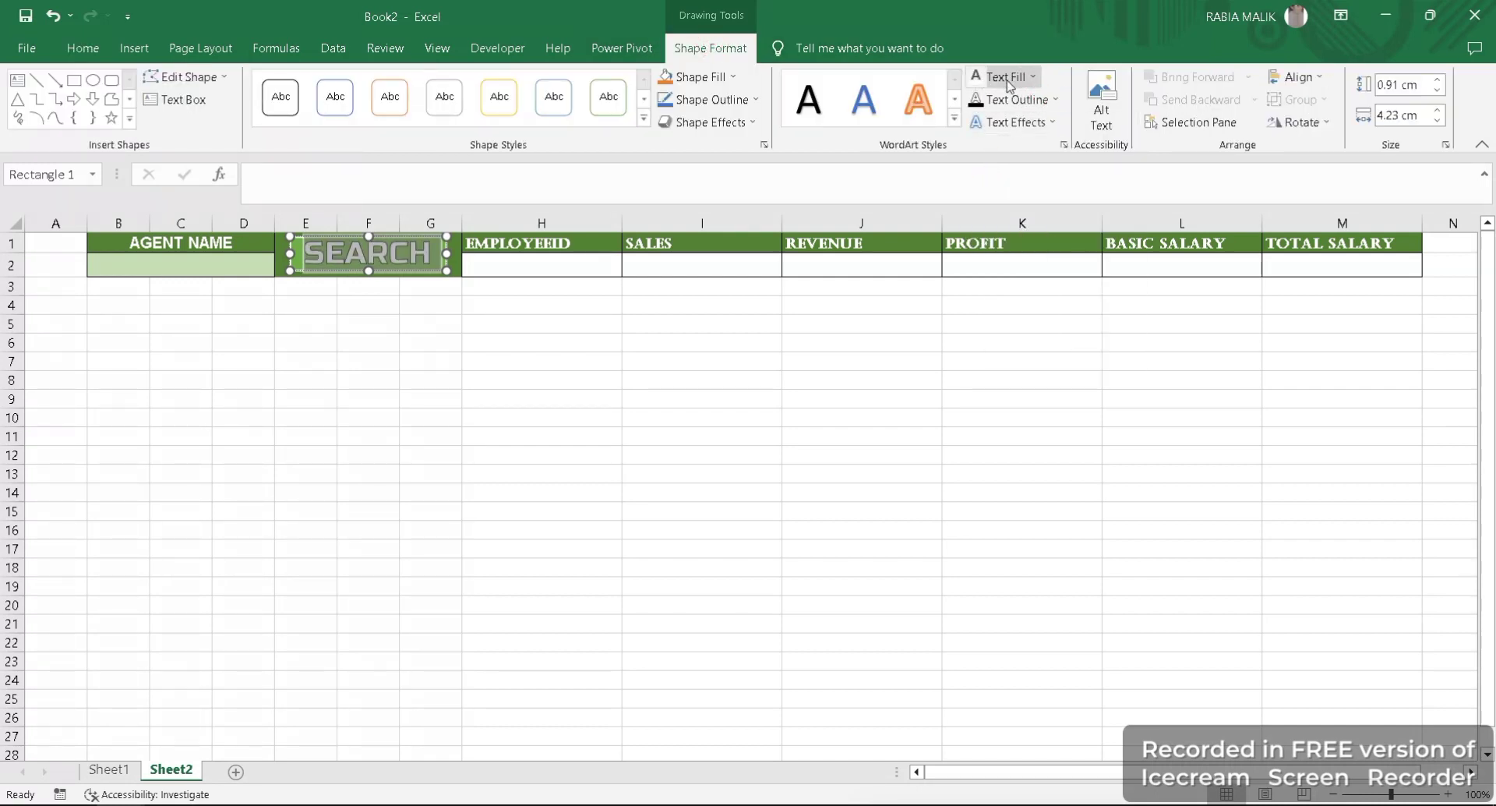
{"action": "left_click", "coordinate": [984, 77]}
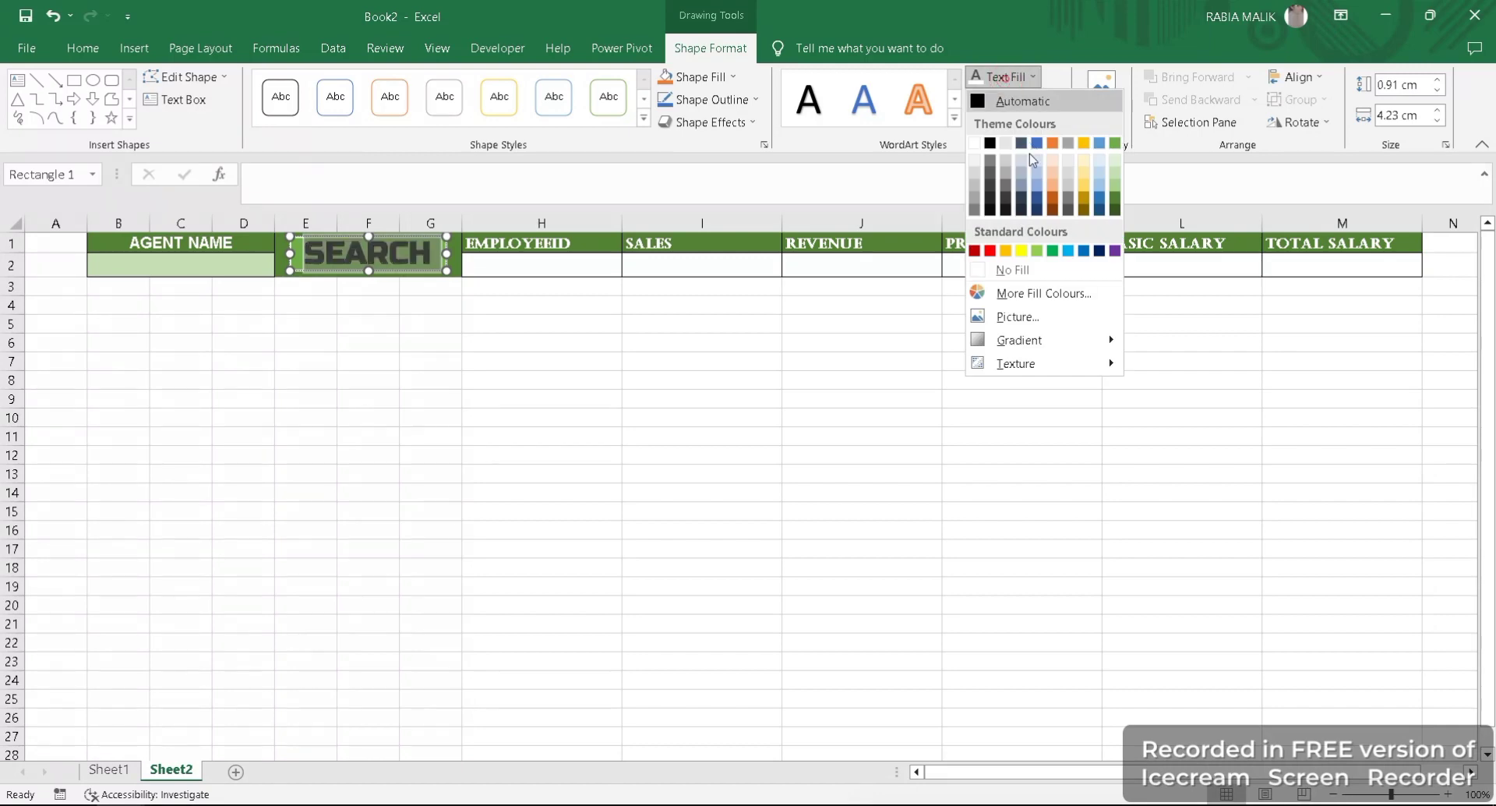
{"action": "left_click", "coordinate": [1120, 204]}
{"action": "left_click", "coordinate": [491, 433]}
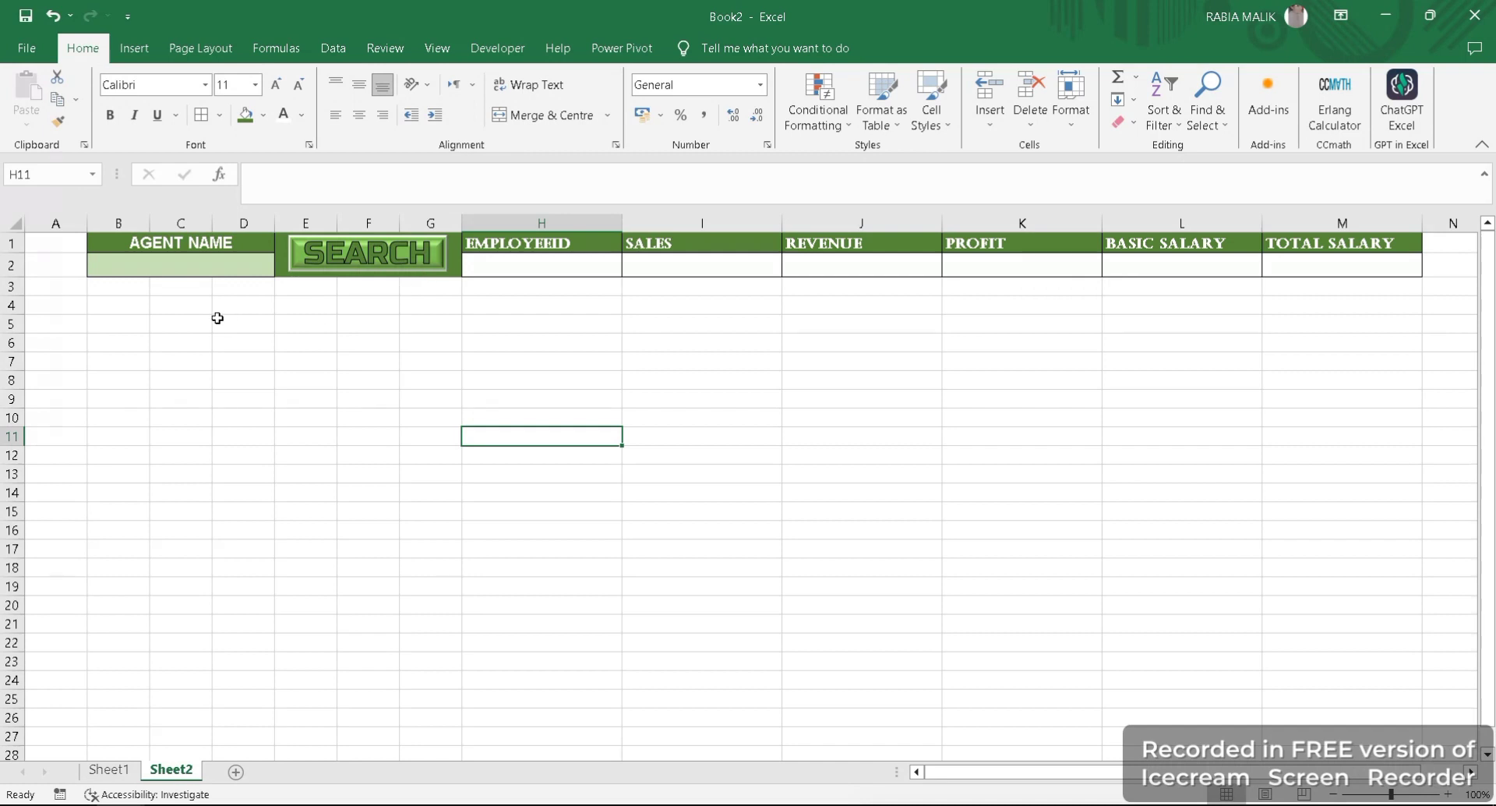
- Copy the headings AGENCY NAME to TOTAL SALARY from Sheet1 A1:H1 and paste them into Sheet2 starting at B5
{"action": "left_click", "coordinate": [144, 285]}
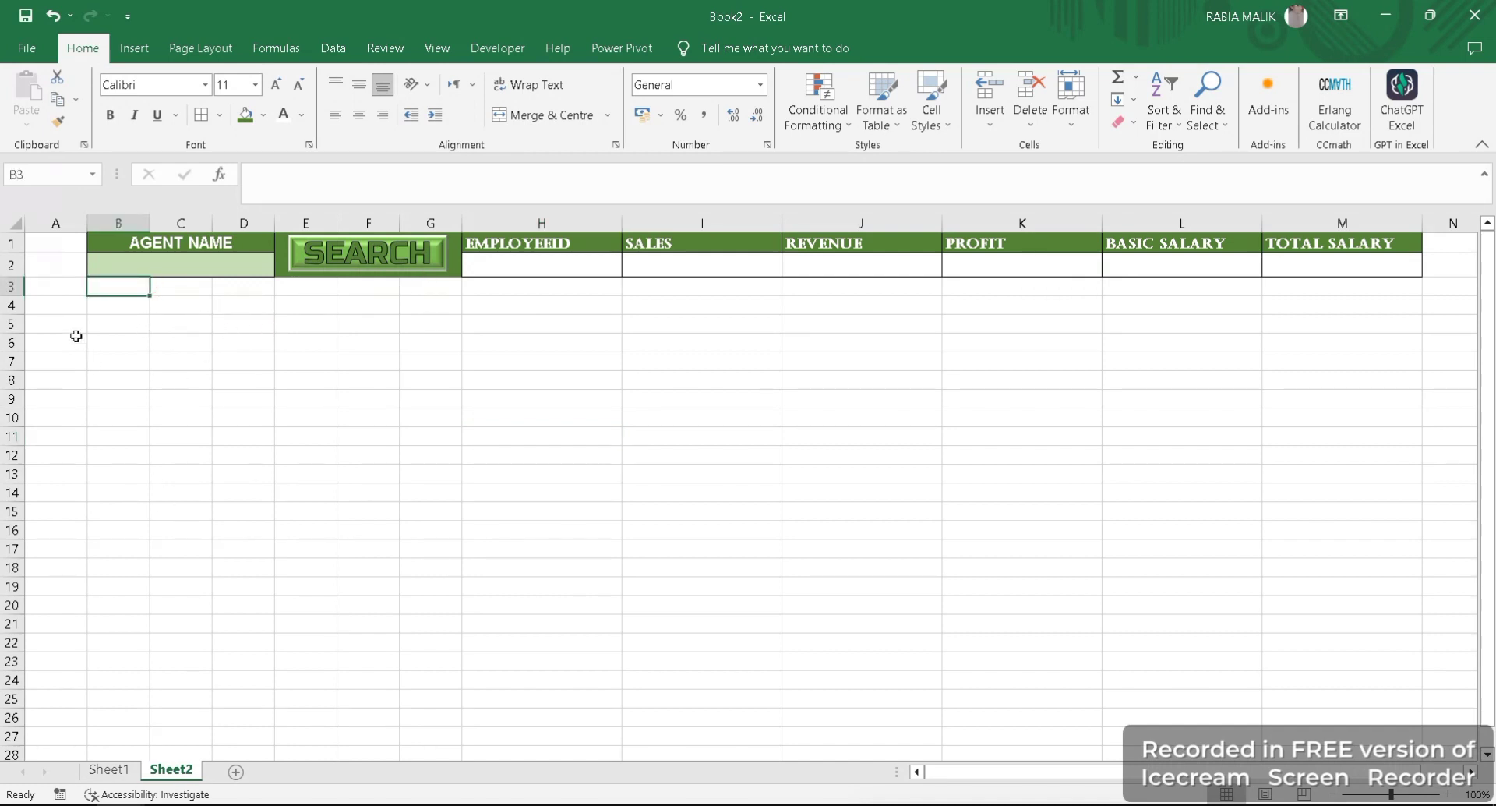
{"action": "left_click", "coordinate": [107, 326]}
{"action": "left_click", "coordinate": [109, 770]}
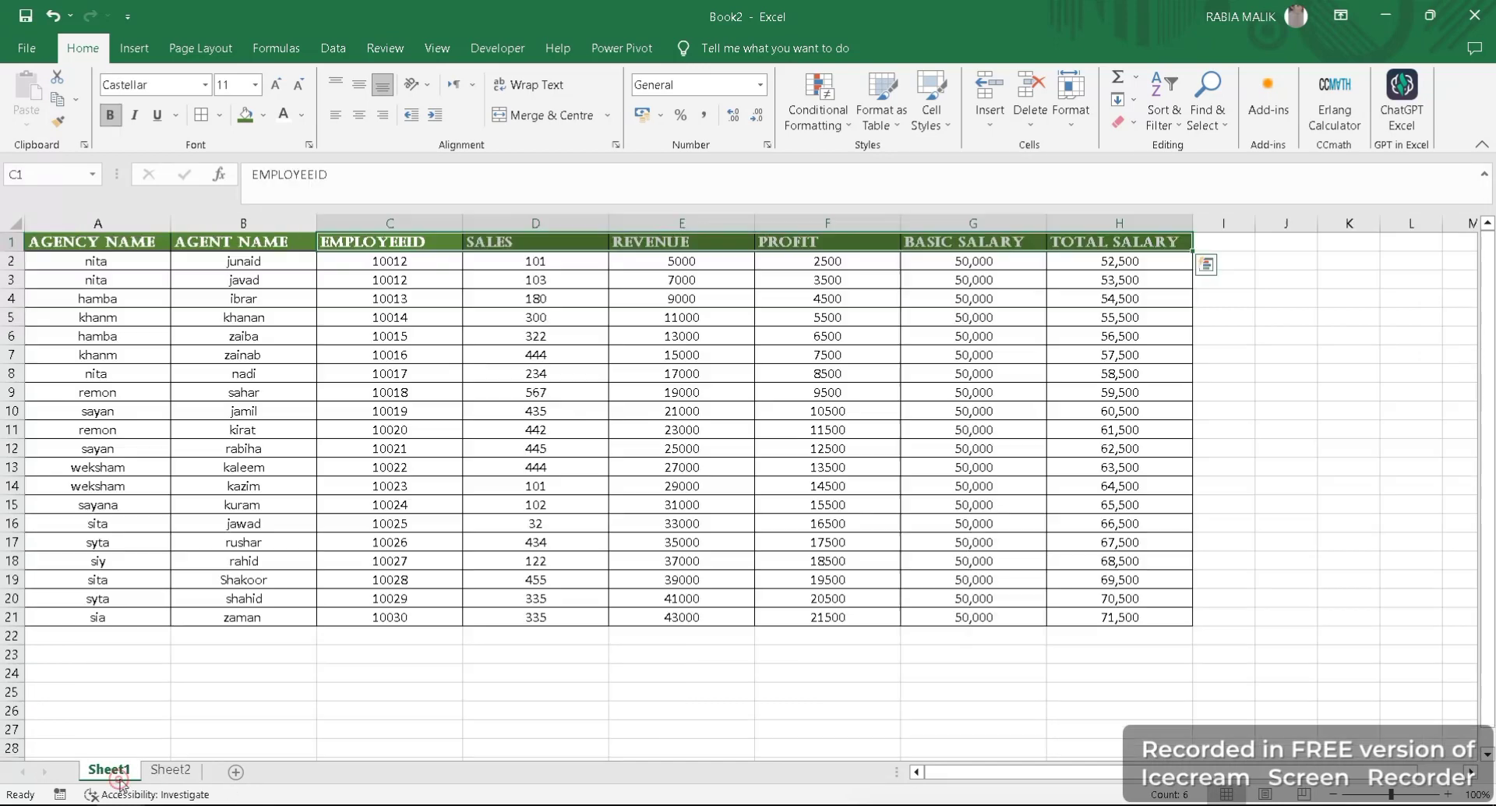
{"action": "left_click_drag", "start_coordinate": [68, 240], "coordinate": [1108, 241]}
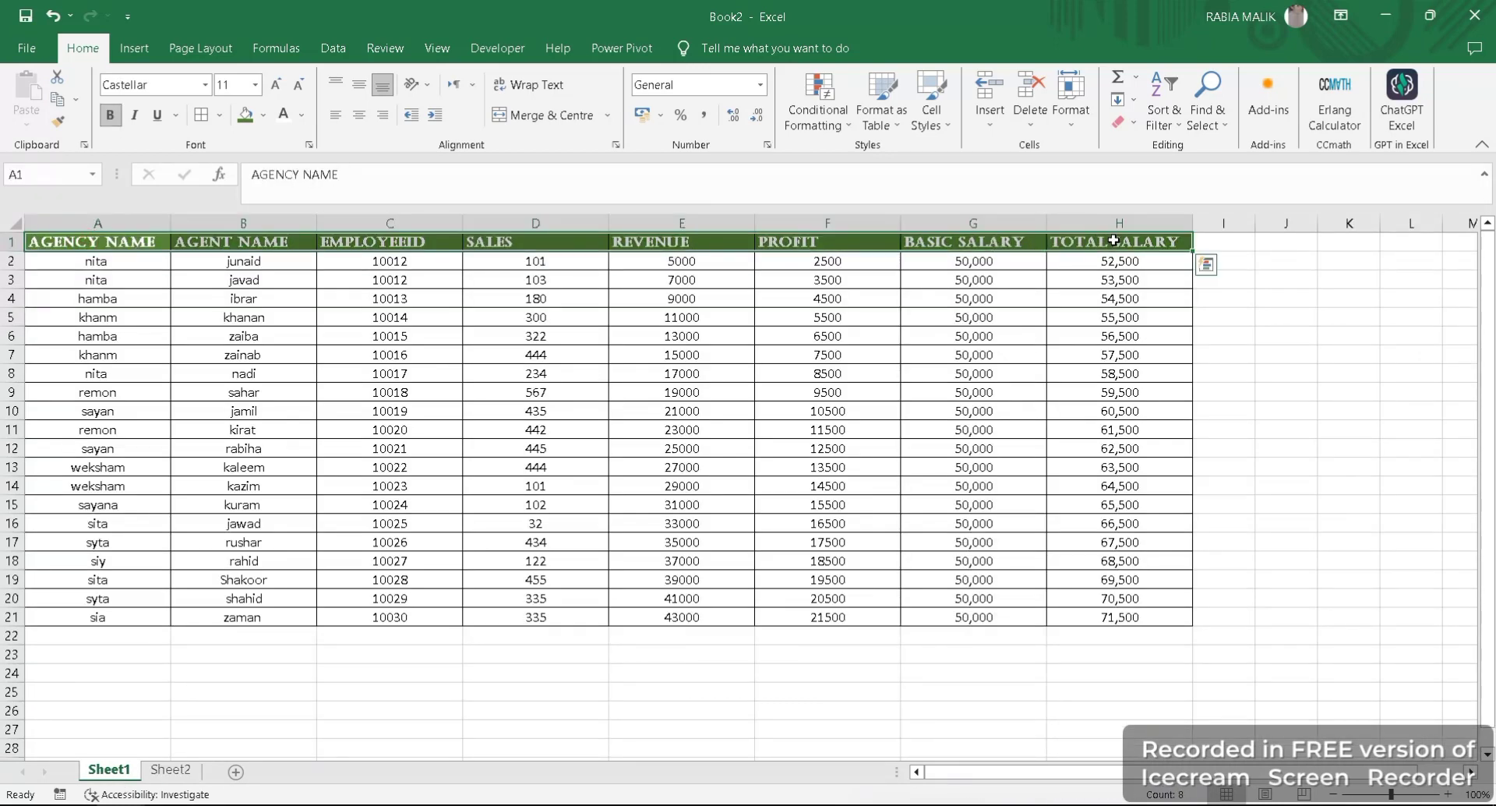
{"action": "key", "text": "ctrl+c"}
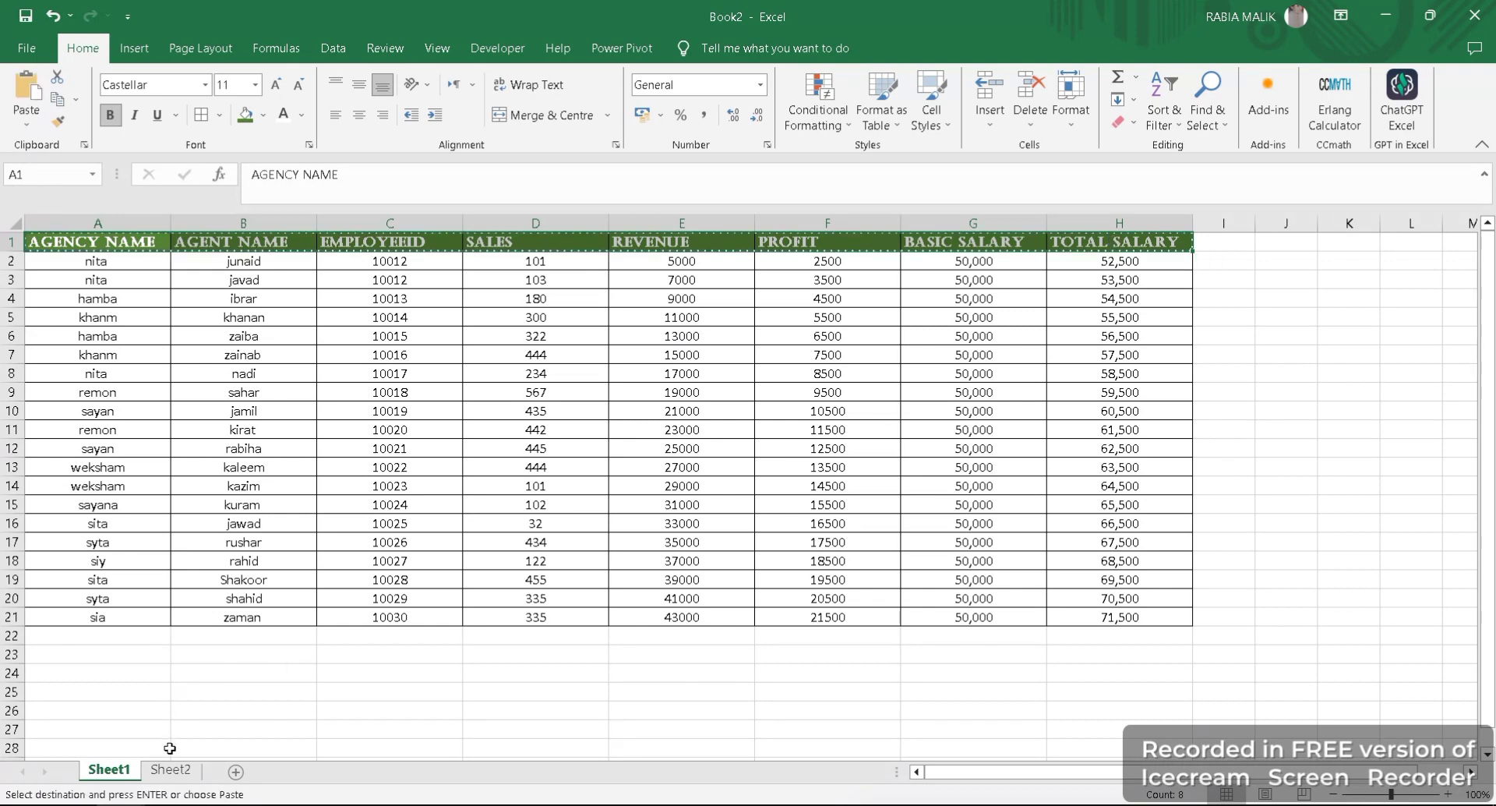
{"action": "left_click", "coordinate": [171, 770]}
{"action": "key", "text": "ctrl+v"}
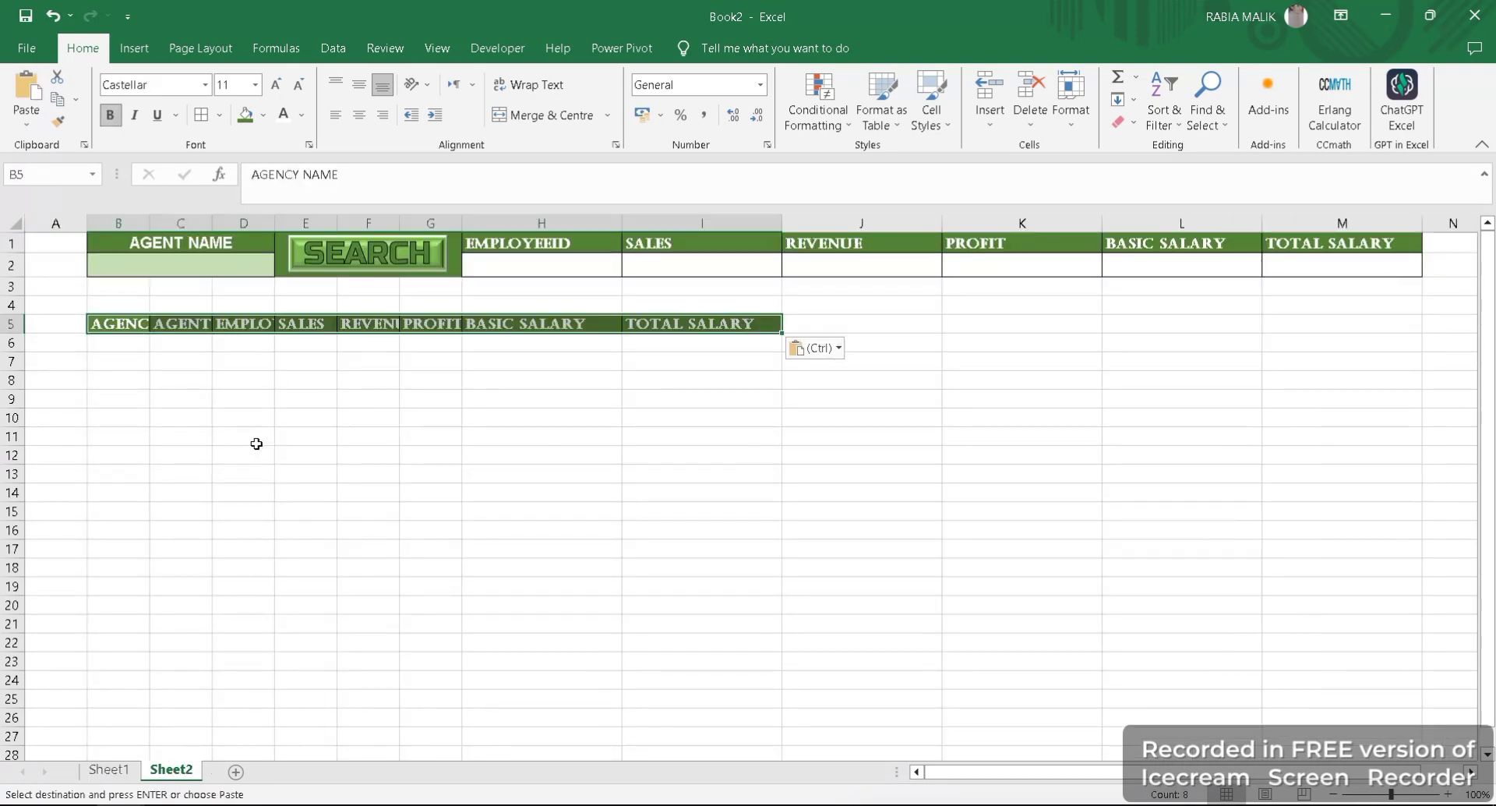
- Set the column width of the pasted headings' columns B to I to 22
{"action": "left_click", "coordinate": [1071, 105]}
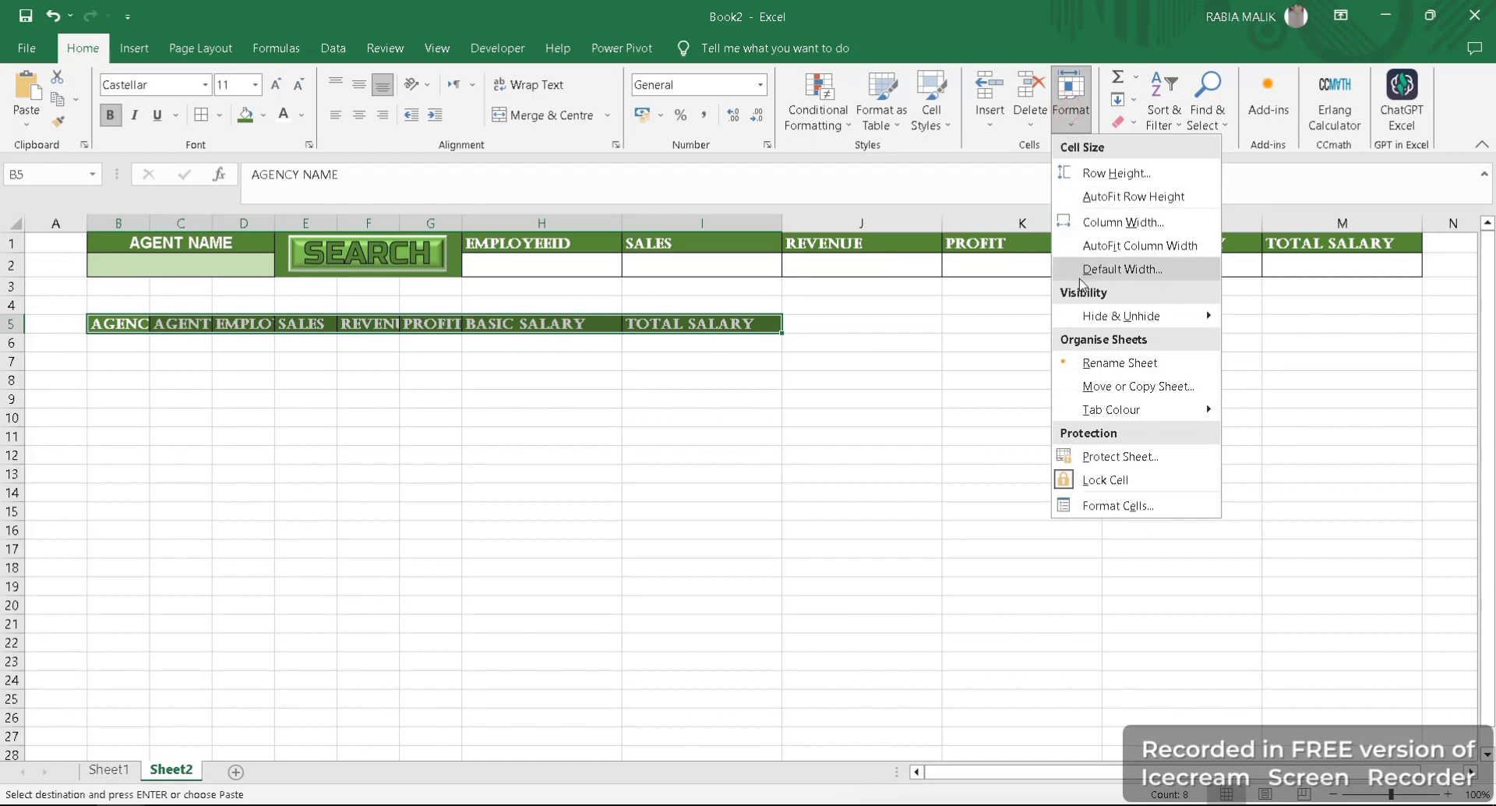
{"action": "left_click", "coordinate": [1095, 224]}
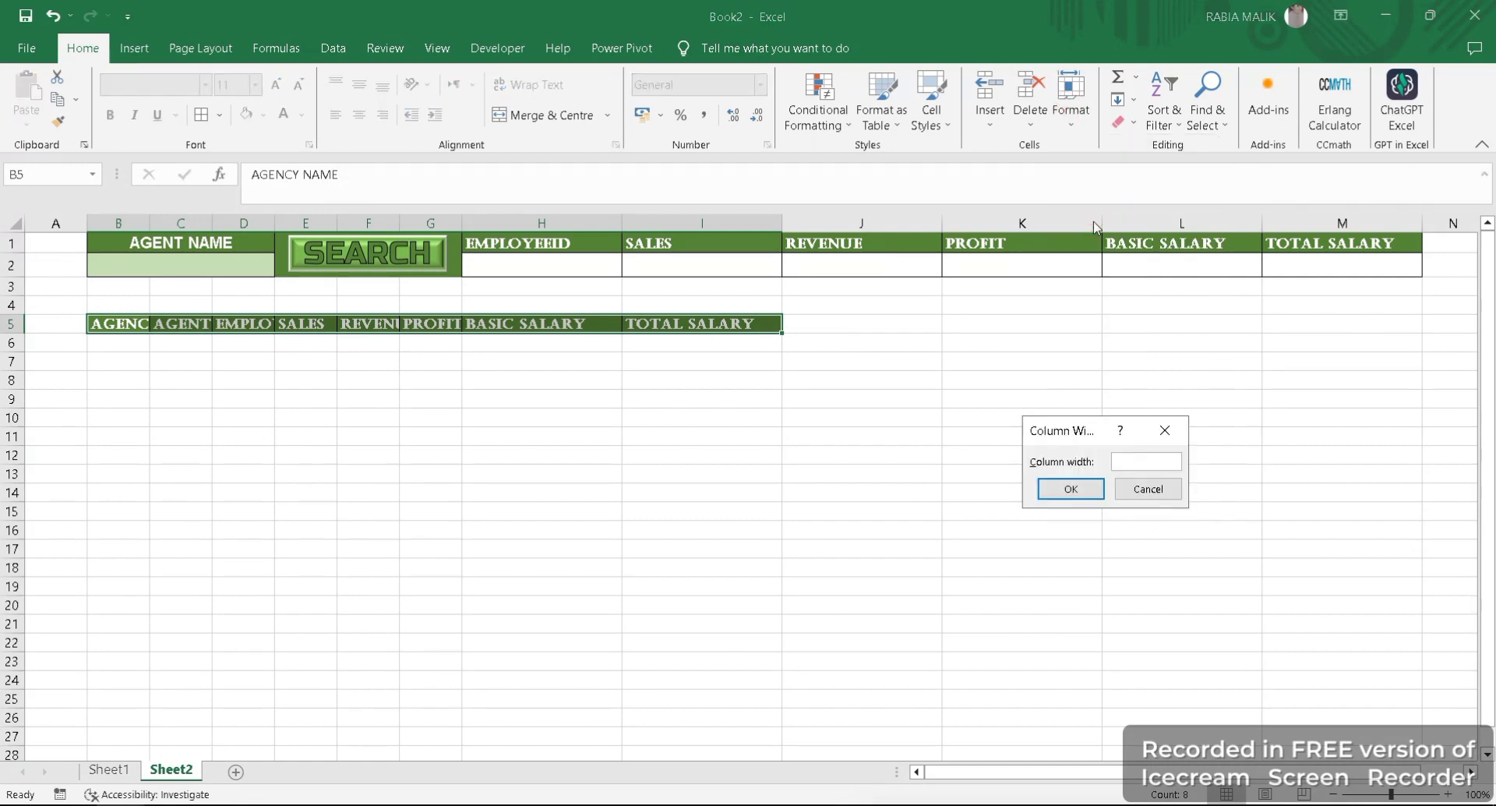
{"action": "type", "text": "22"}
{"action": "key", "text": "Return"}
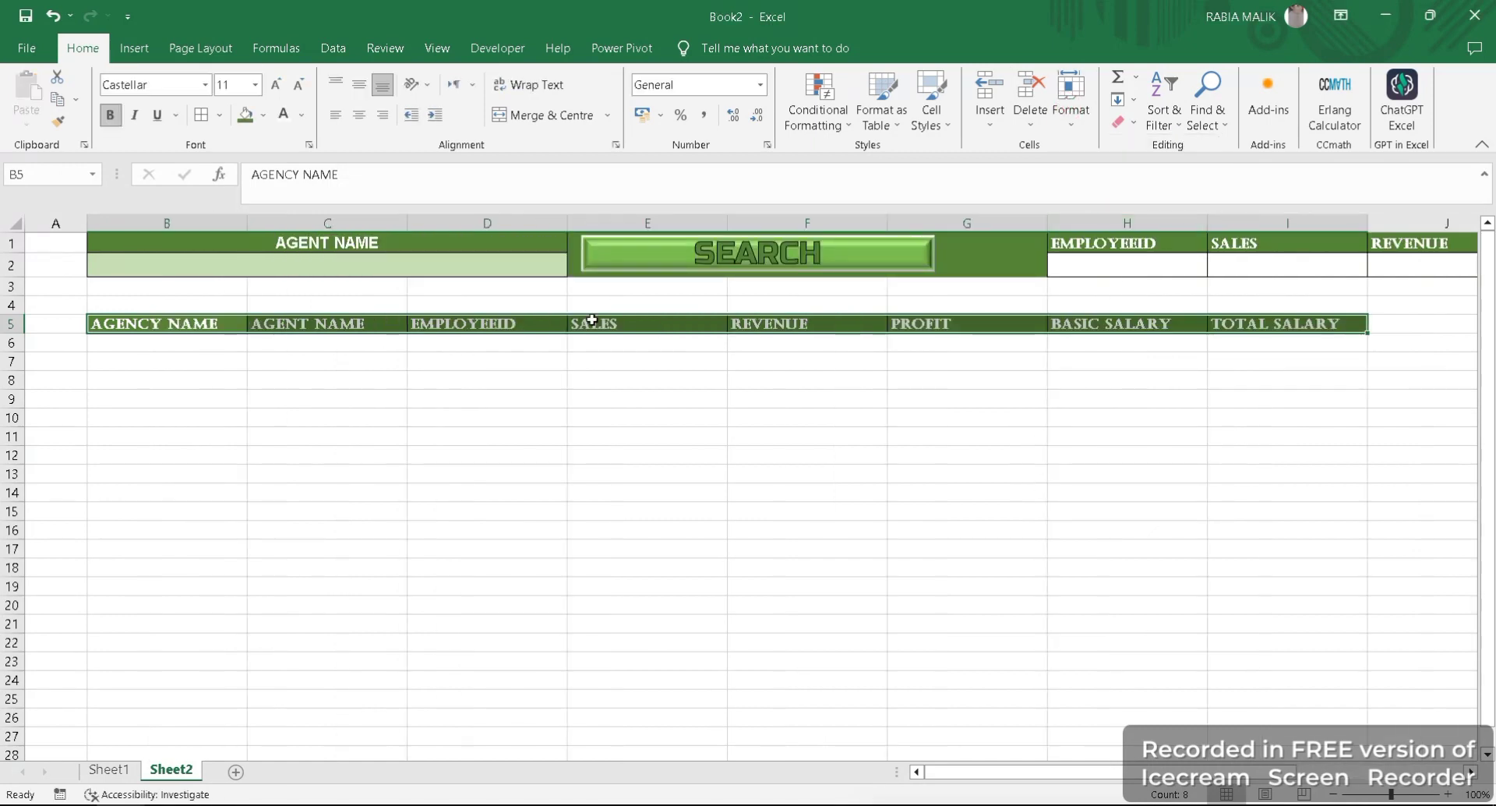
{"action": "left_click", "coordinate": [503, 456]}
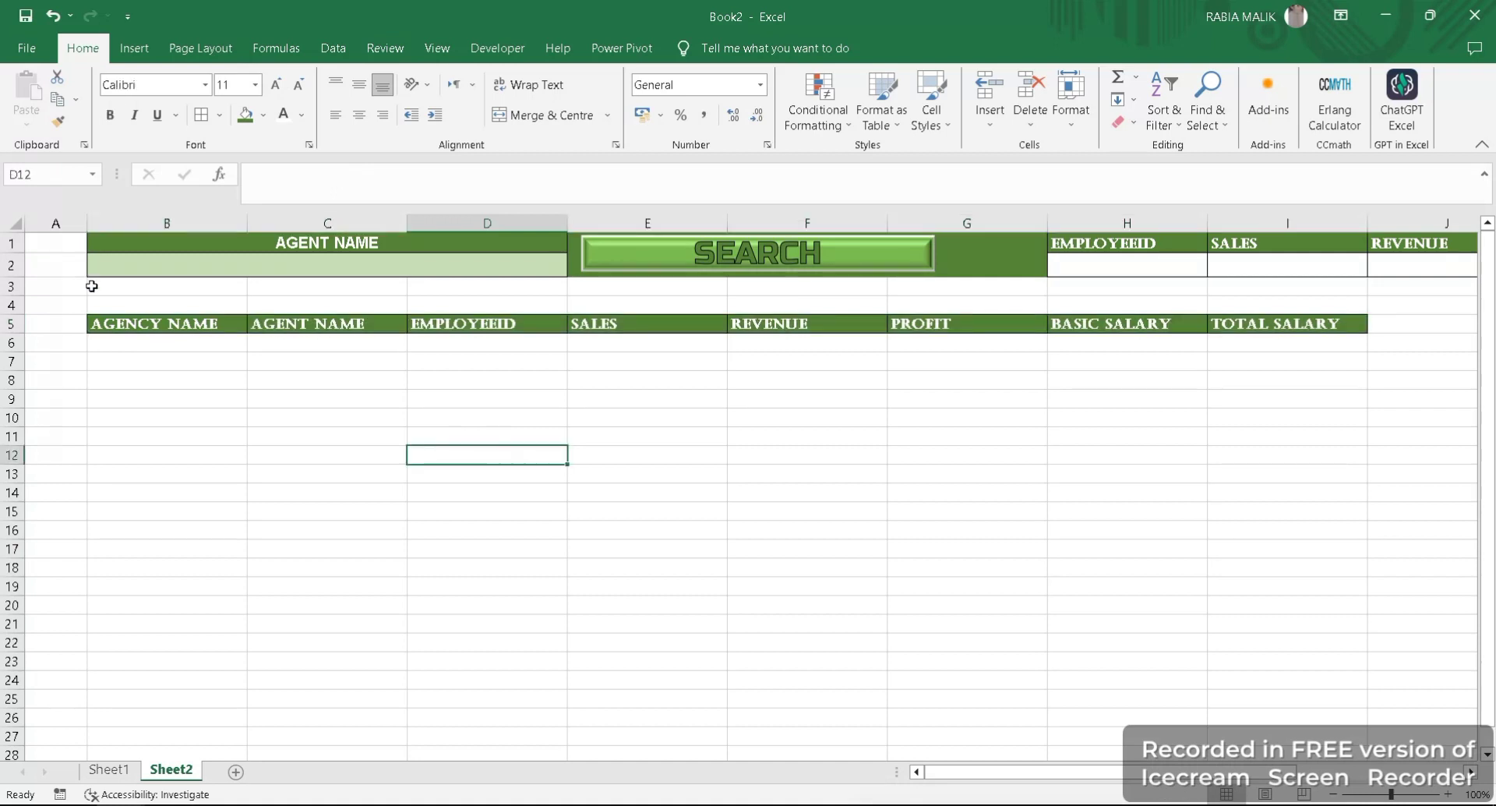
- Start recording a macro named filter, stored in this workbook, with the AGENCY NAME heading in B5 selected
{"action": "left_click", "coordinate": [123, 333]}
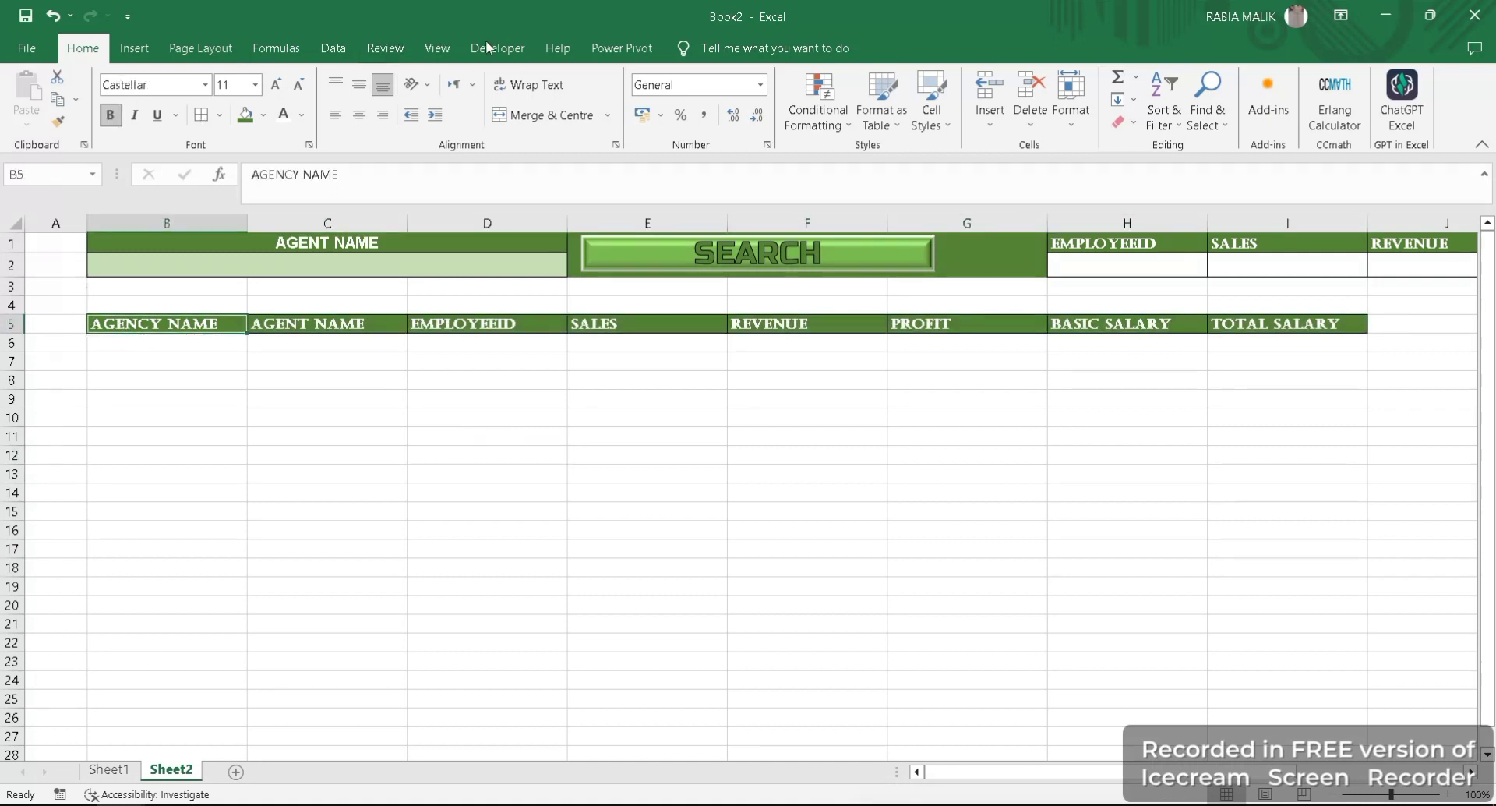
{"action": "left_click", "coordinate": [511, 48]}
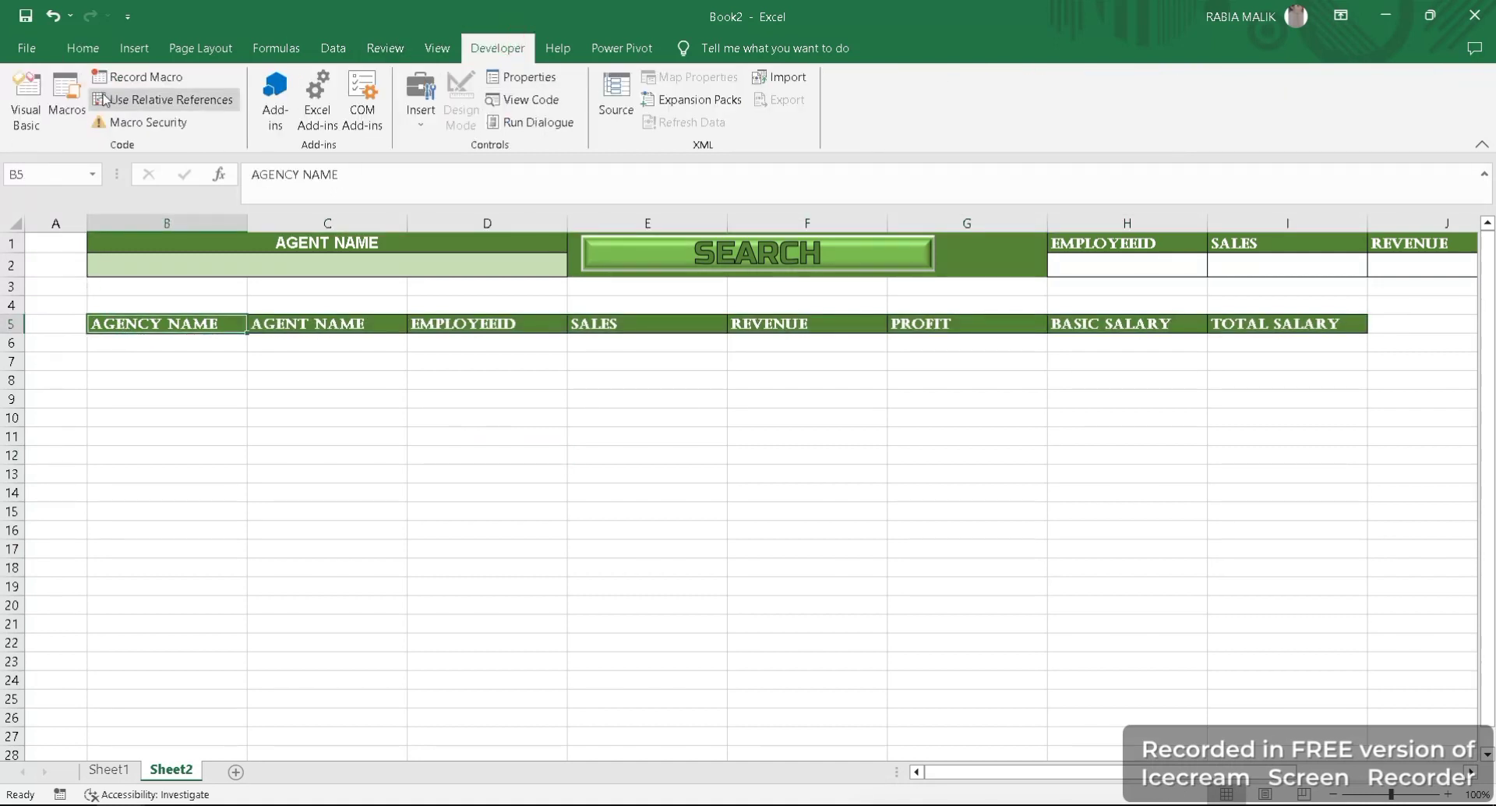
{"action": "left_click", "coordinate": [144, 77]}
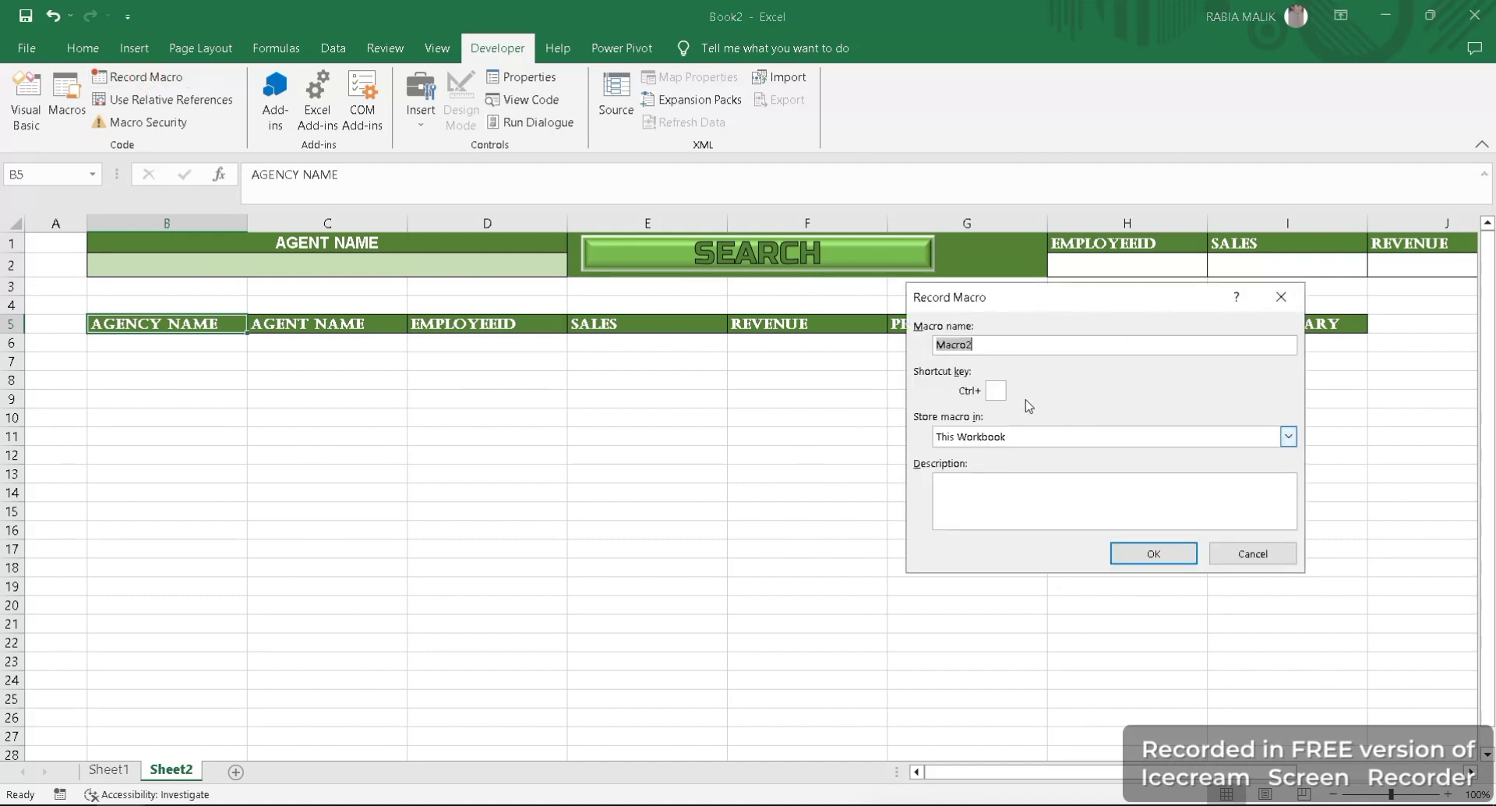
{"action": "key", "text": "BackSpace"}
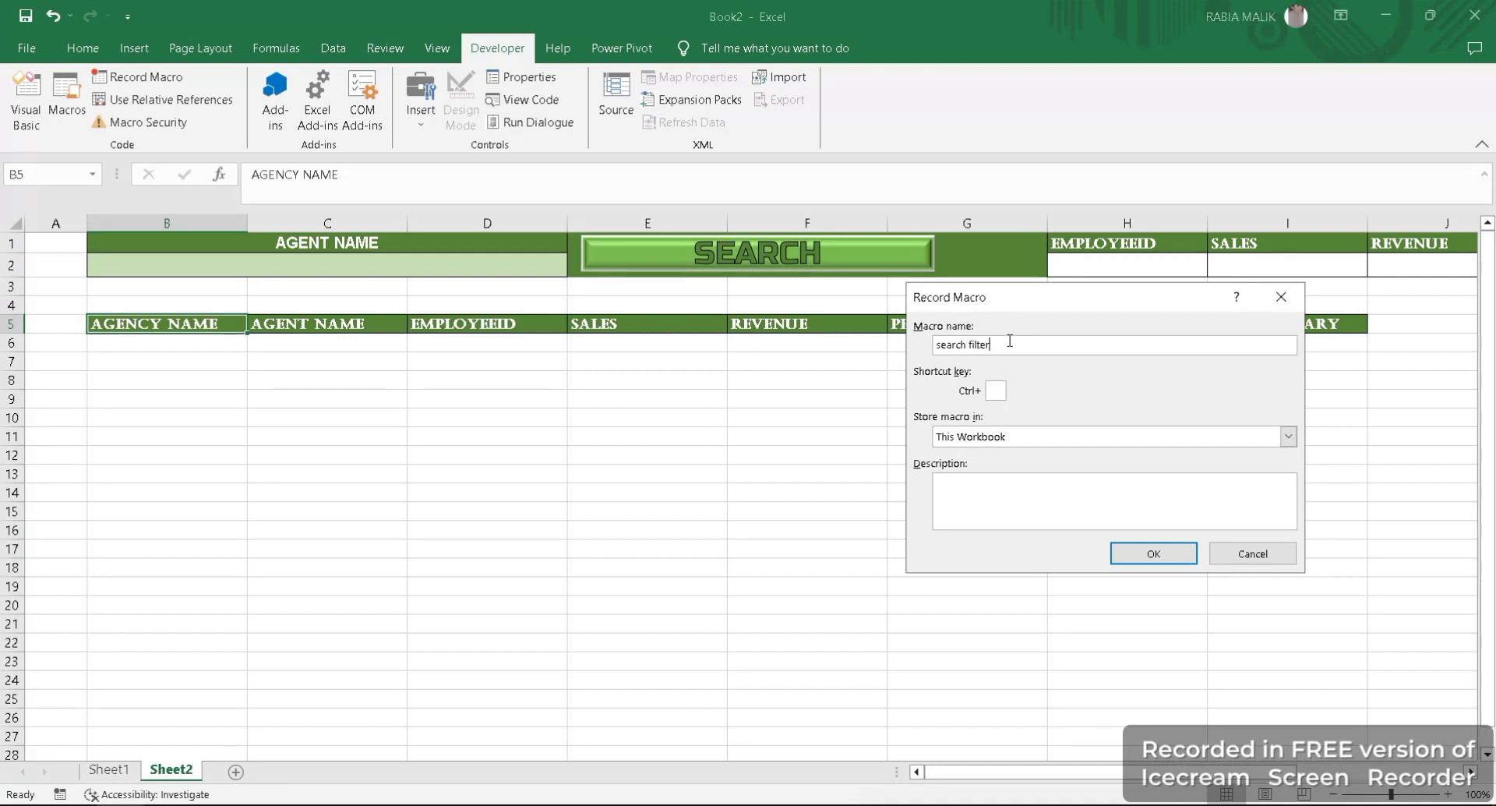
{"action": "left_click", "coordinate": [1140, 554]}
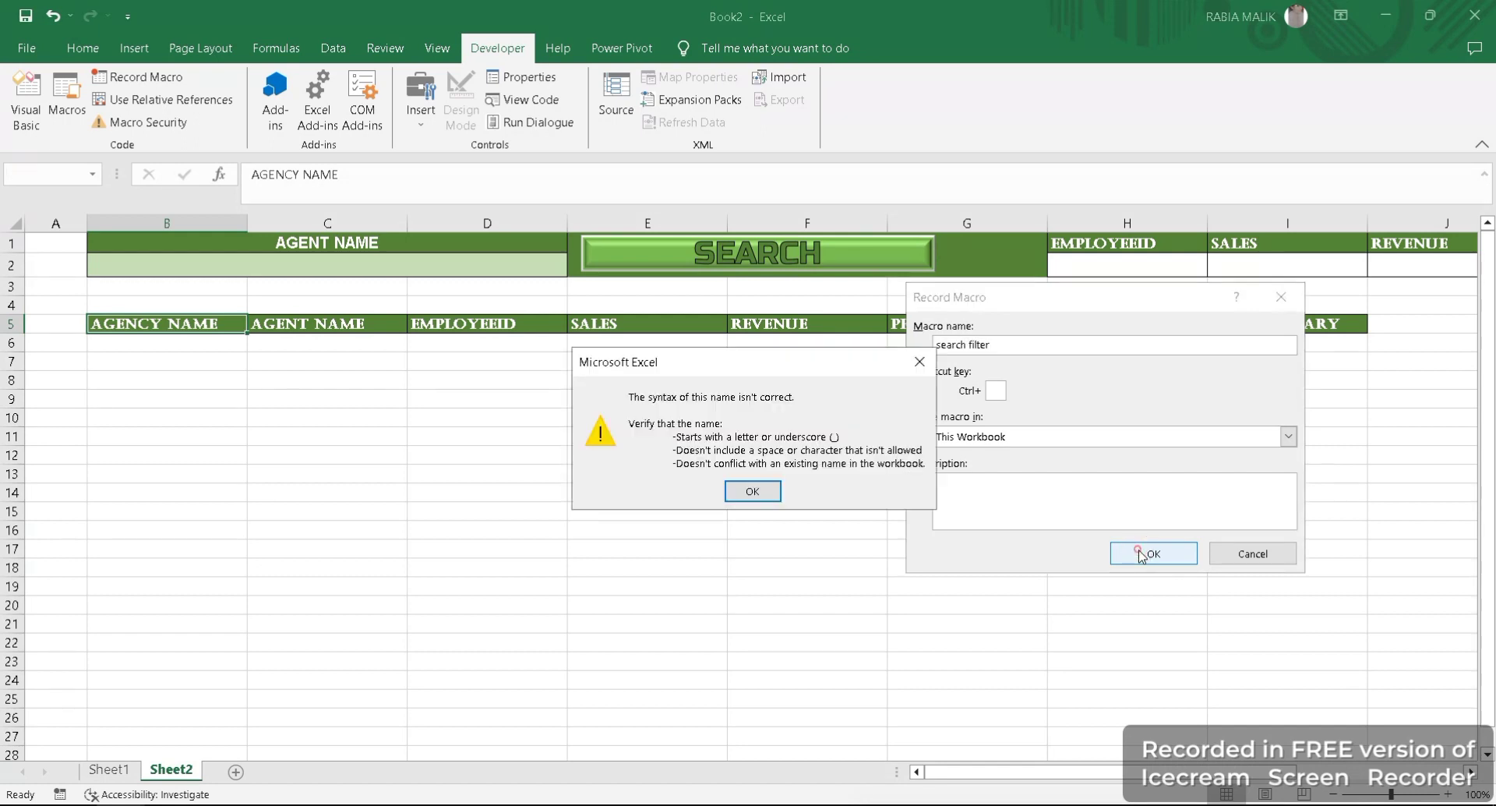
{"action": "left_click", "coordinate": [748, 491]}
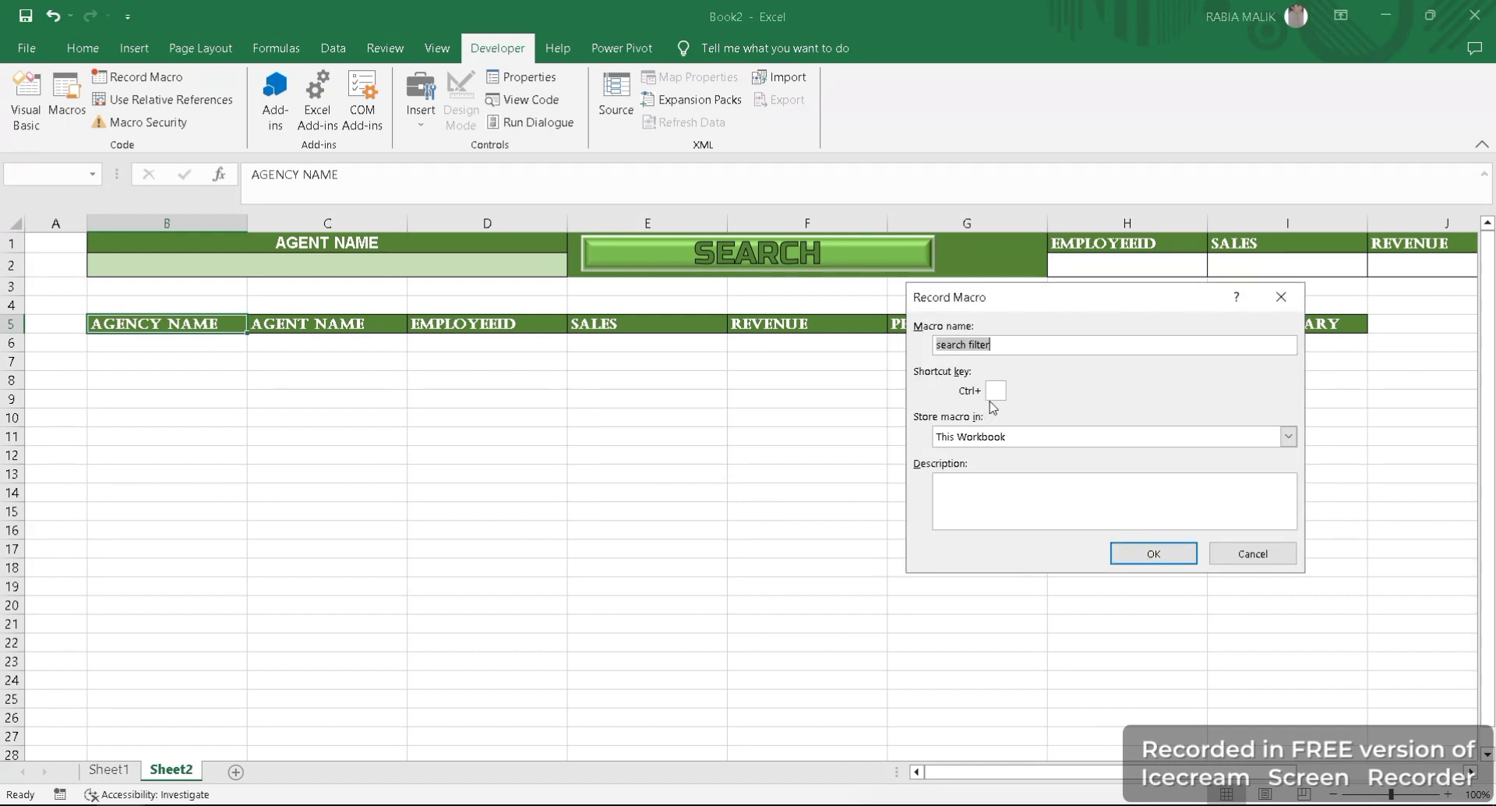
{"action": "key", "text": "BackSpace"}
{"action": "left_click", "coordinate": [1156, 554]}
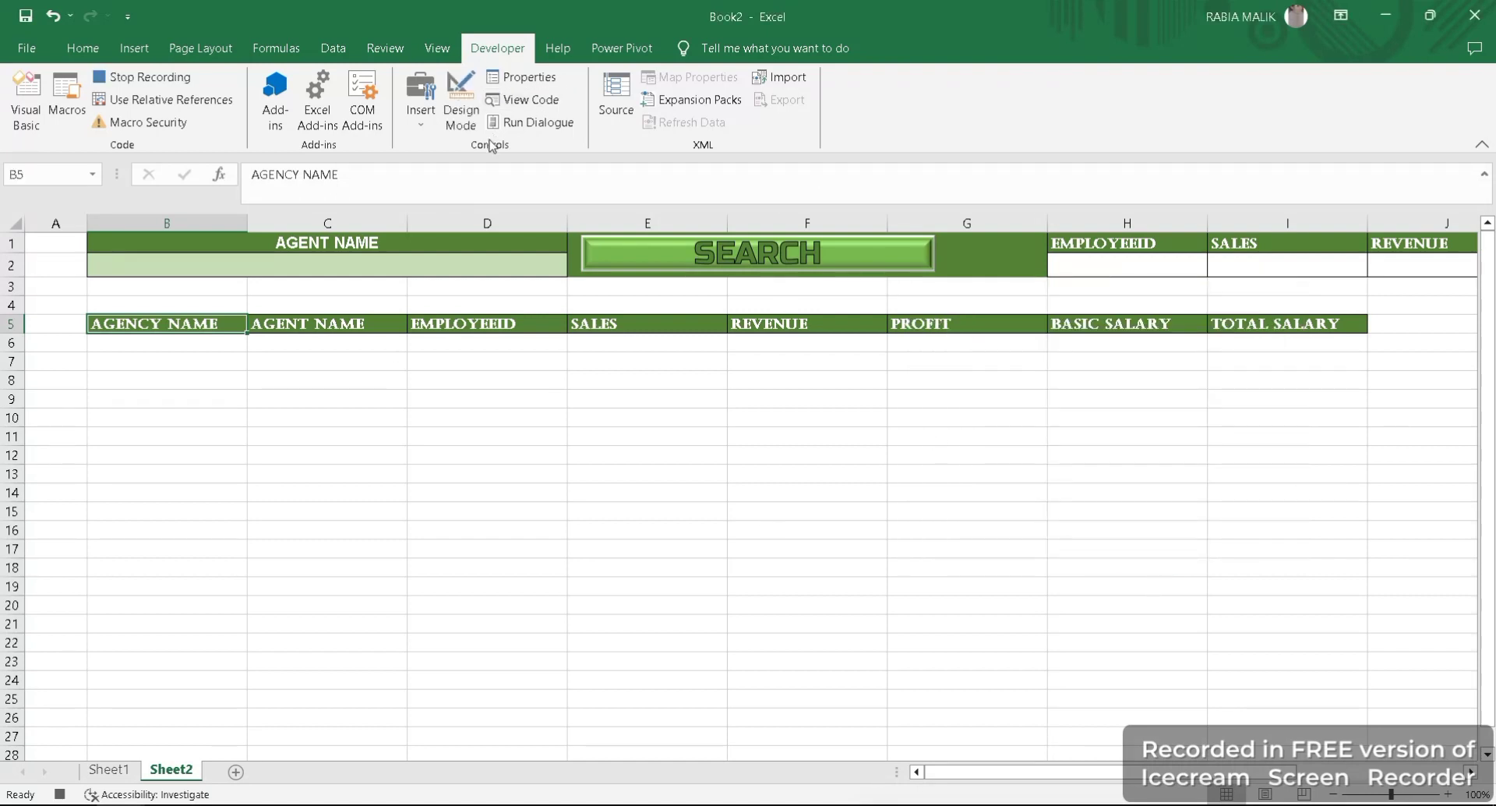
- Start an Advanced Filter on Sheet2's heading rows B5:I6, accepting the first row as labels, and choose to copy results to another location
{"action": "left_click", "coordinate": [336, 48]}
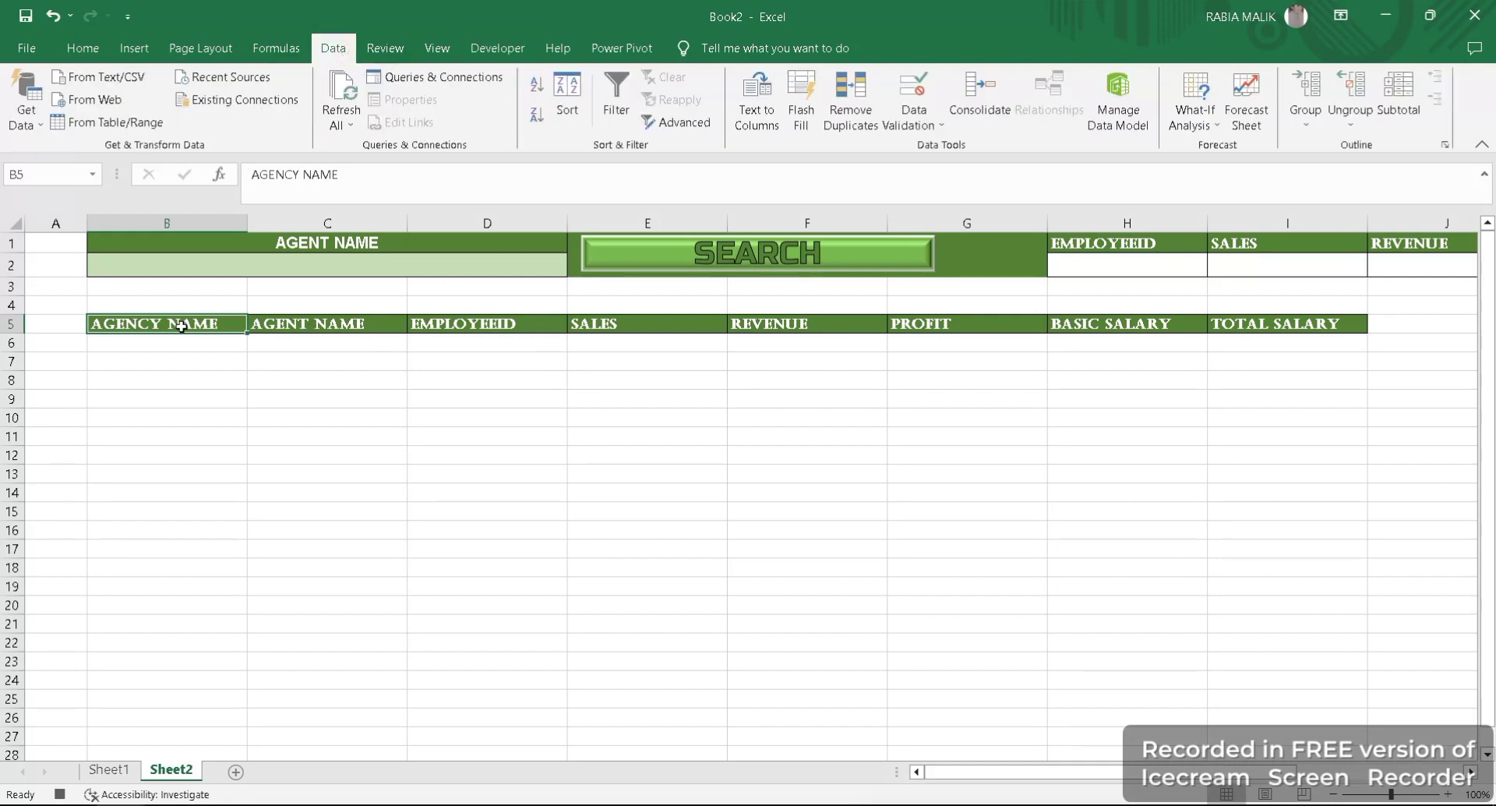
{"action": "left_click_drag", "start_coordinate": [300, 319], "coordinate": [1257, 333]}
{"action": "left_click", "coordinate": [677, 122]}
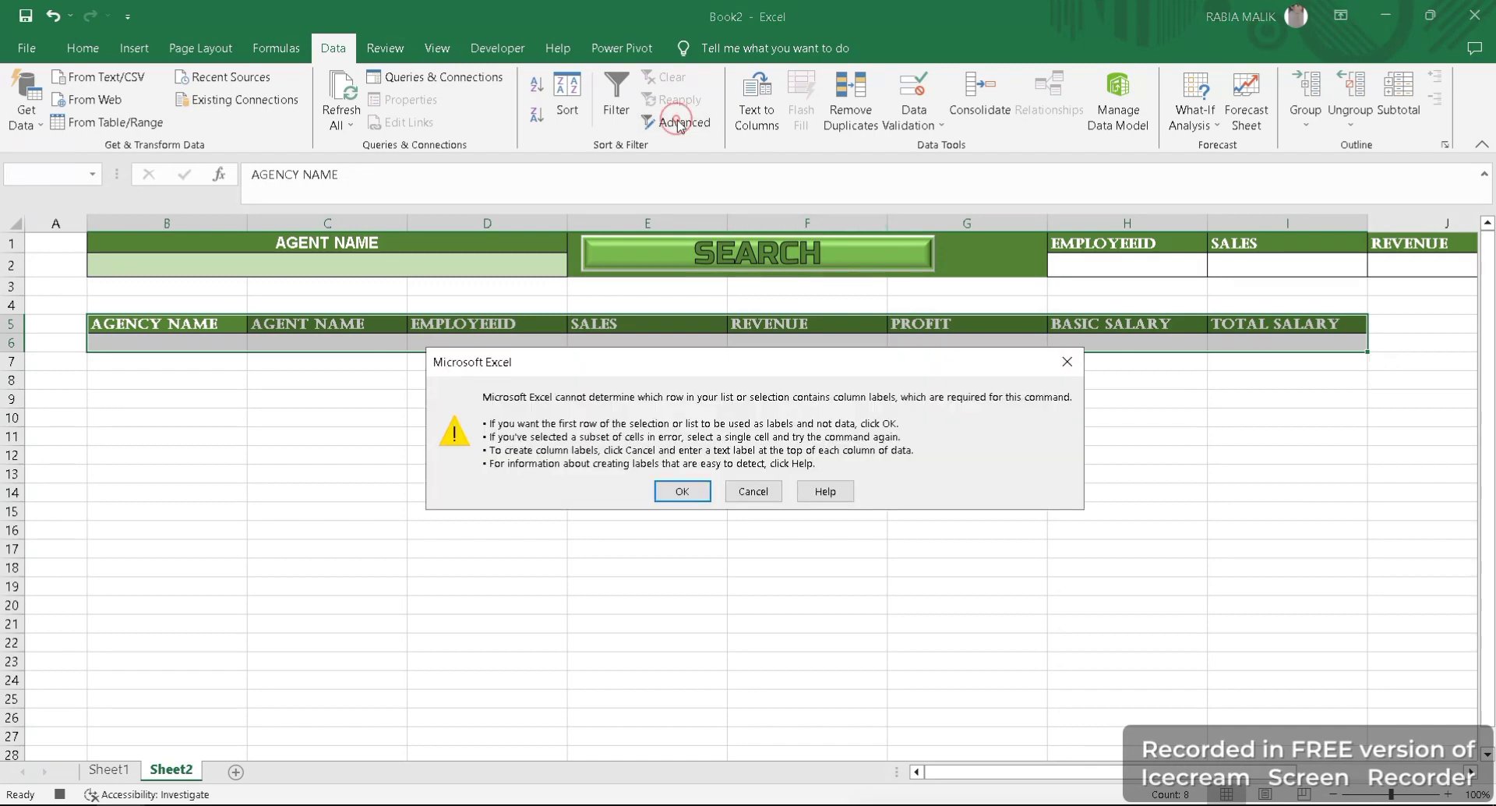
{"action": "left_click", "coordinate": [680, 491]}
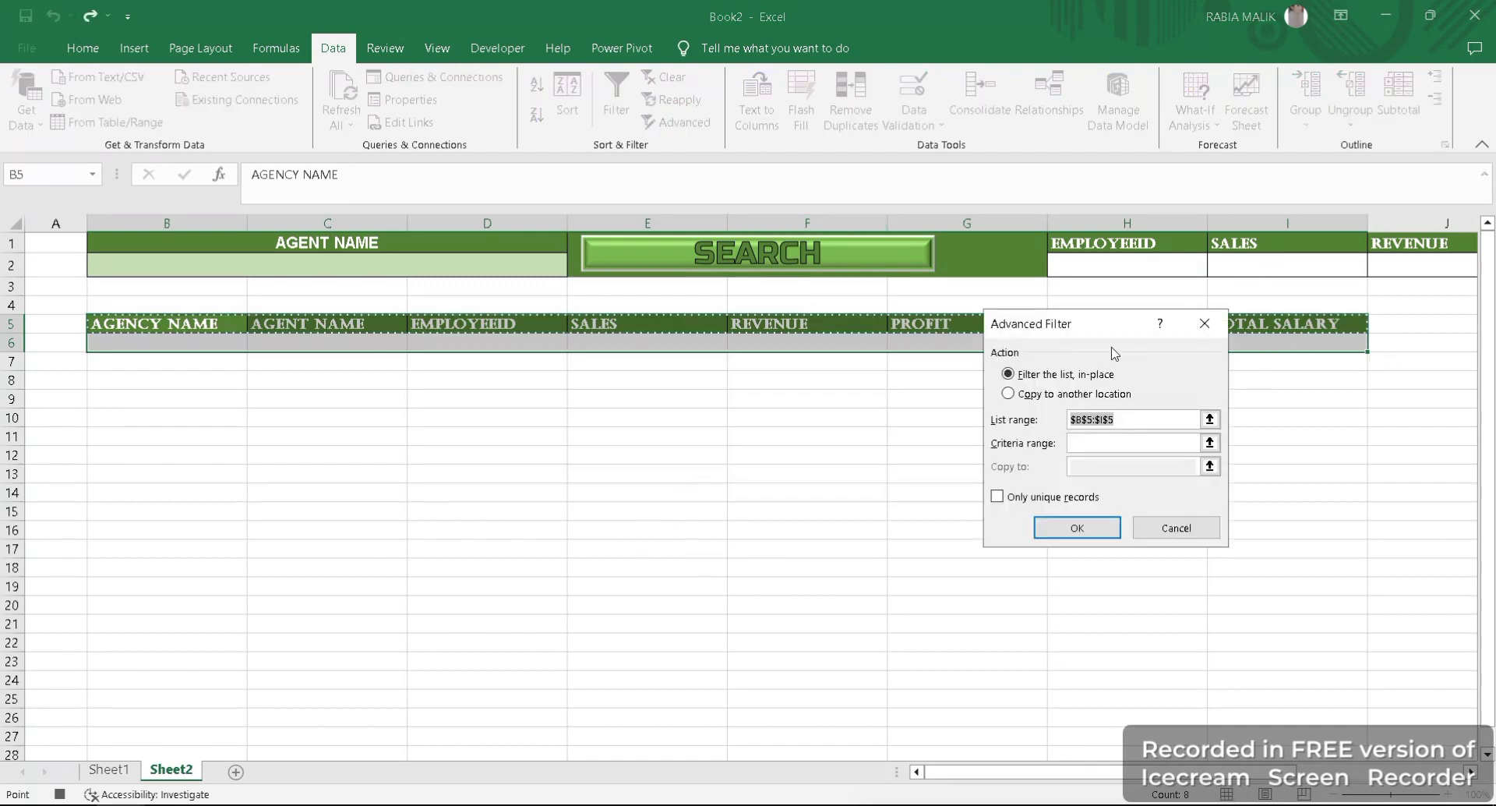
{"action": "left_click_drag", "start_coordinate": [1089, 327], "coordinate": [1033, 328]}
{"action": "left_click", "coordinate": [1018, 398]}
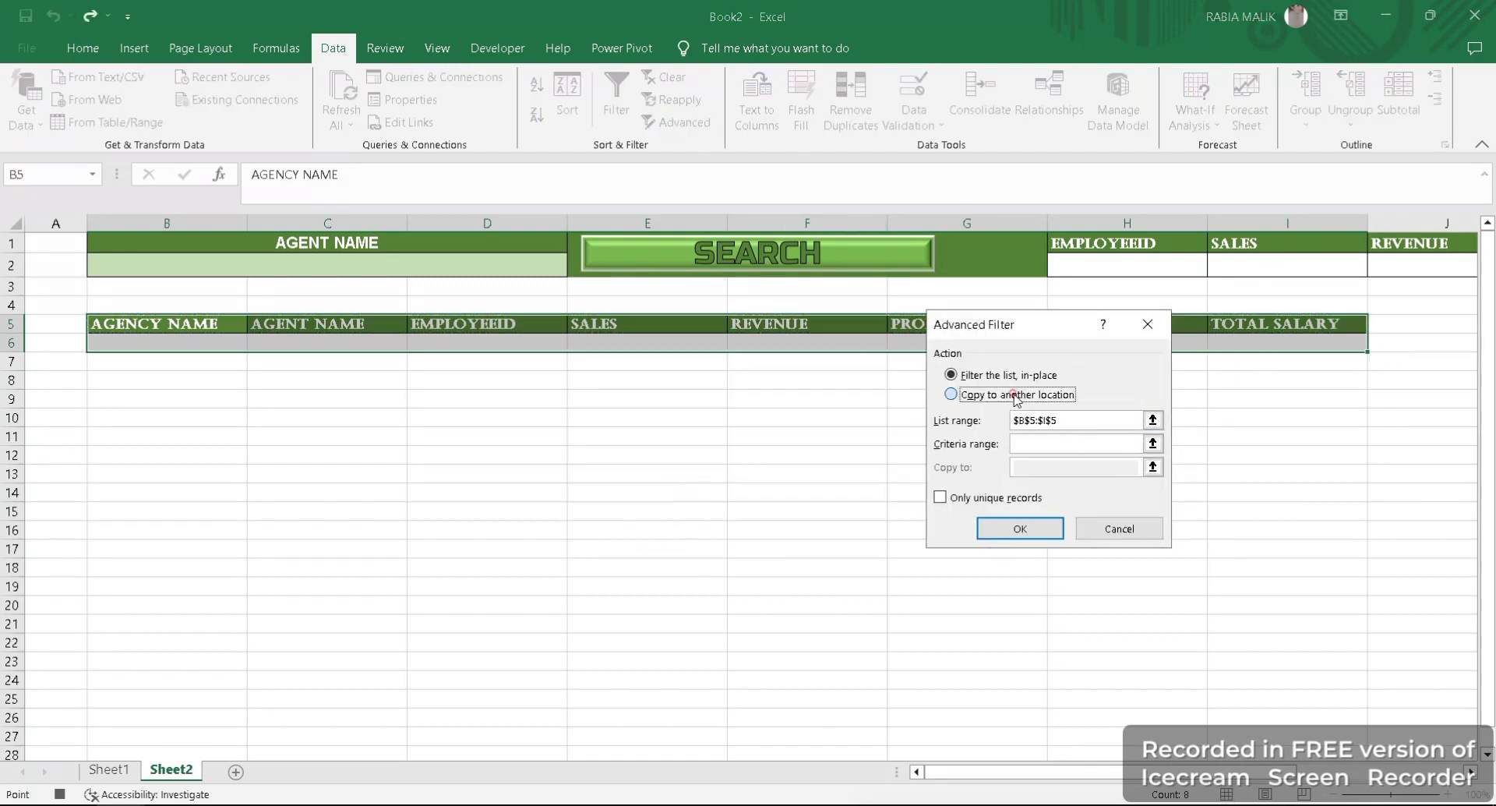
- Replace the filter's list range with the full data table Sheet1!$A$1:$H$21
{"action": "left_click", "coordinate": [1094, 426]}
{"action": "key", "text": "BackSpace"}
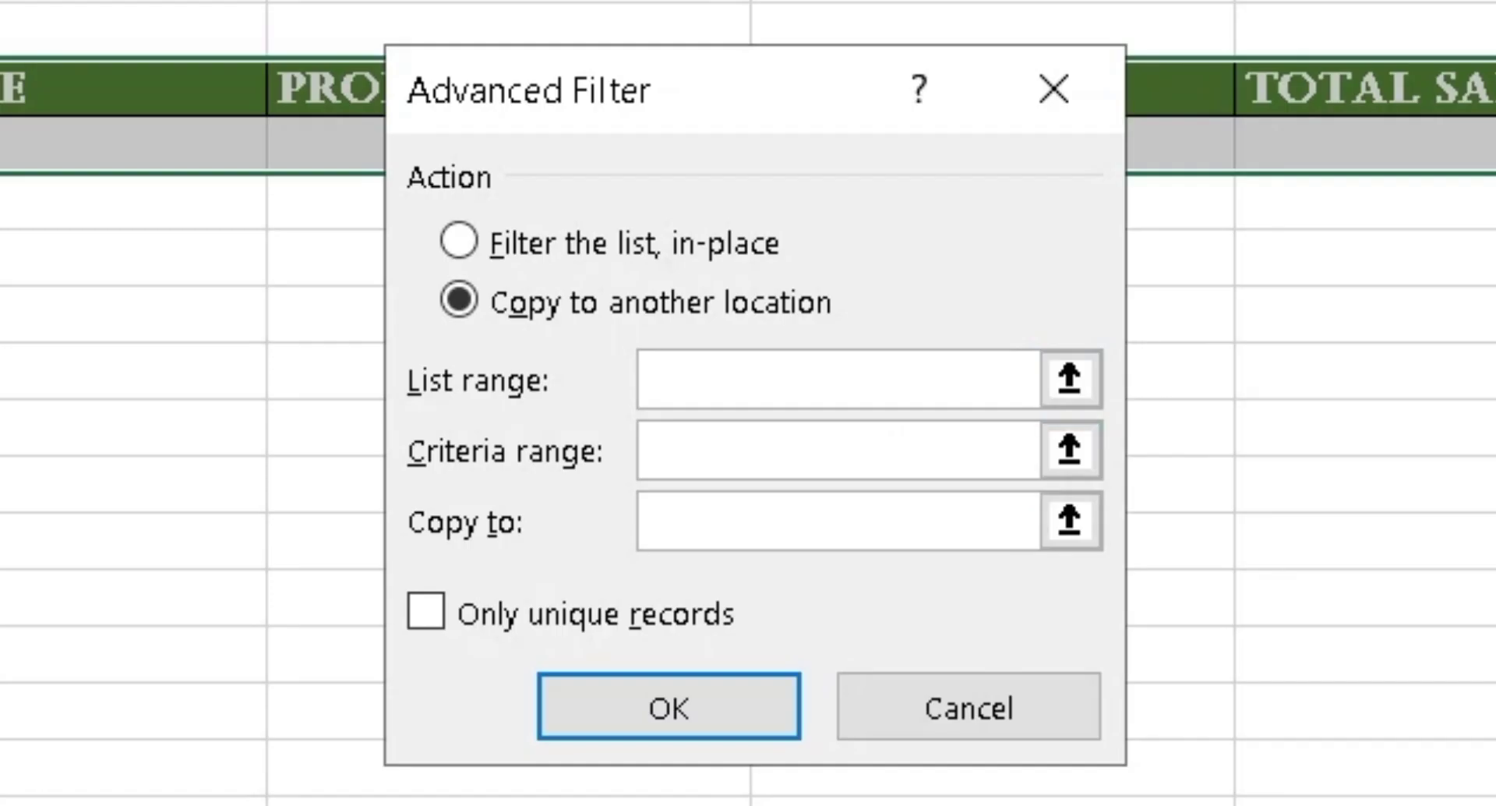
{"action": "left_click", "coordinate": [109, 770]}
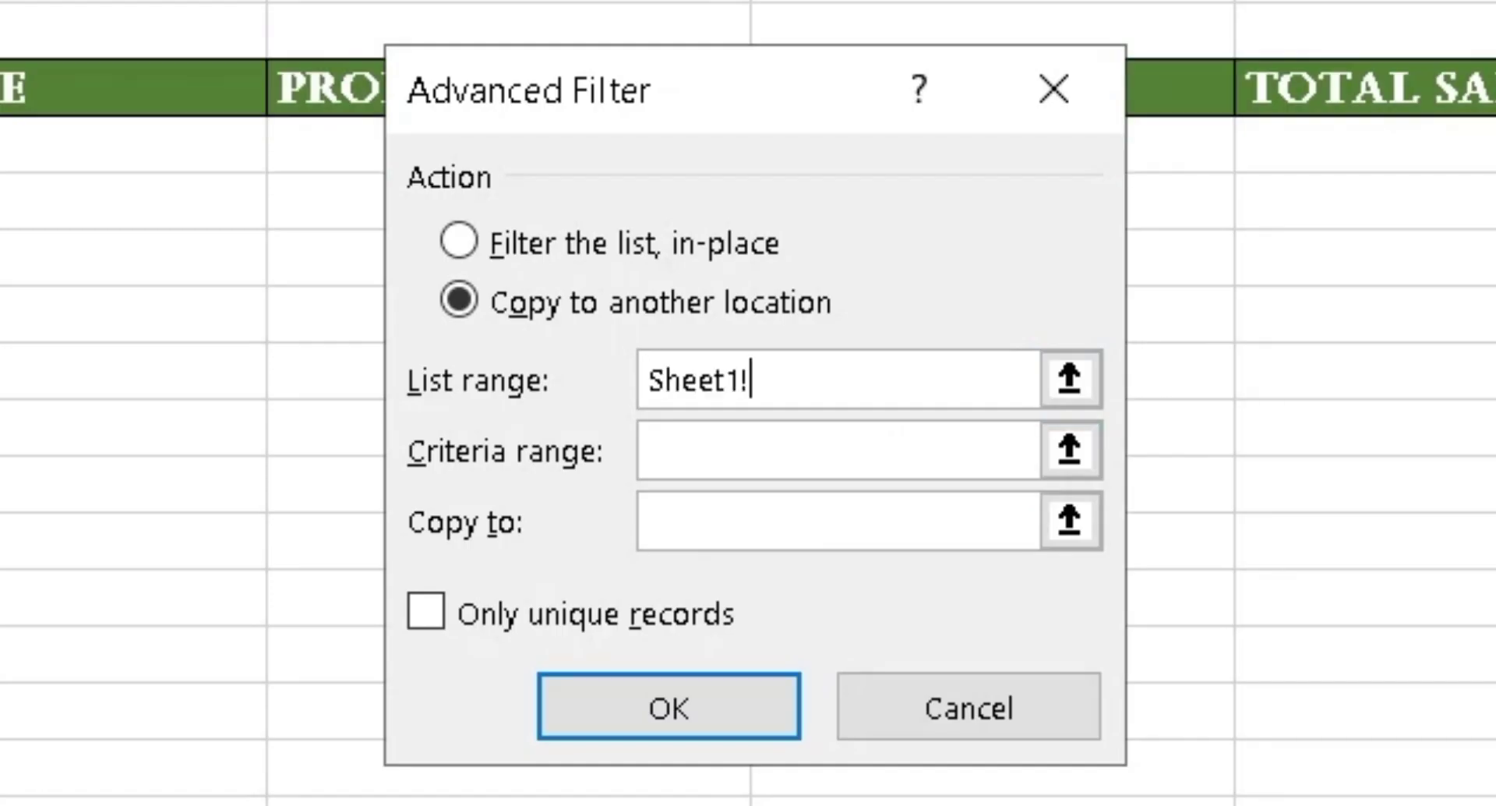
{"action": "left_click_drag", "start_coordinate": [91, 243], "coordinate": [1116, 613]}
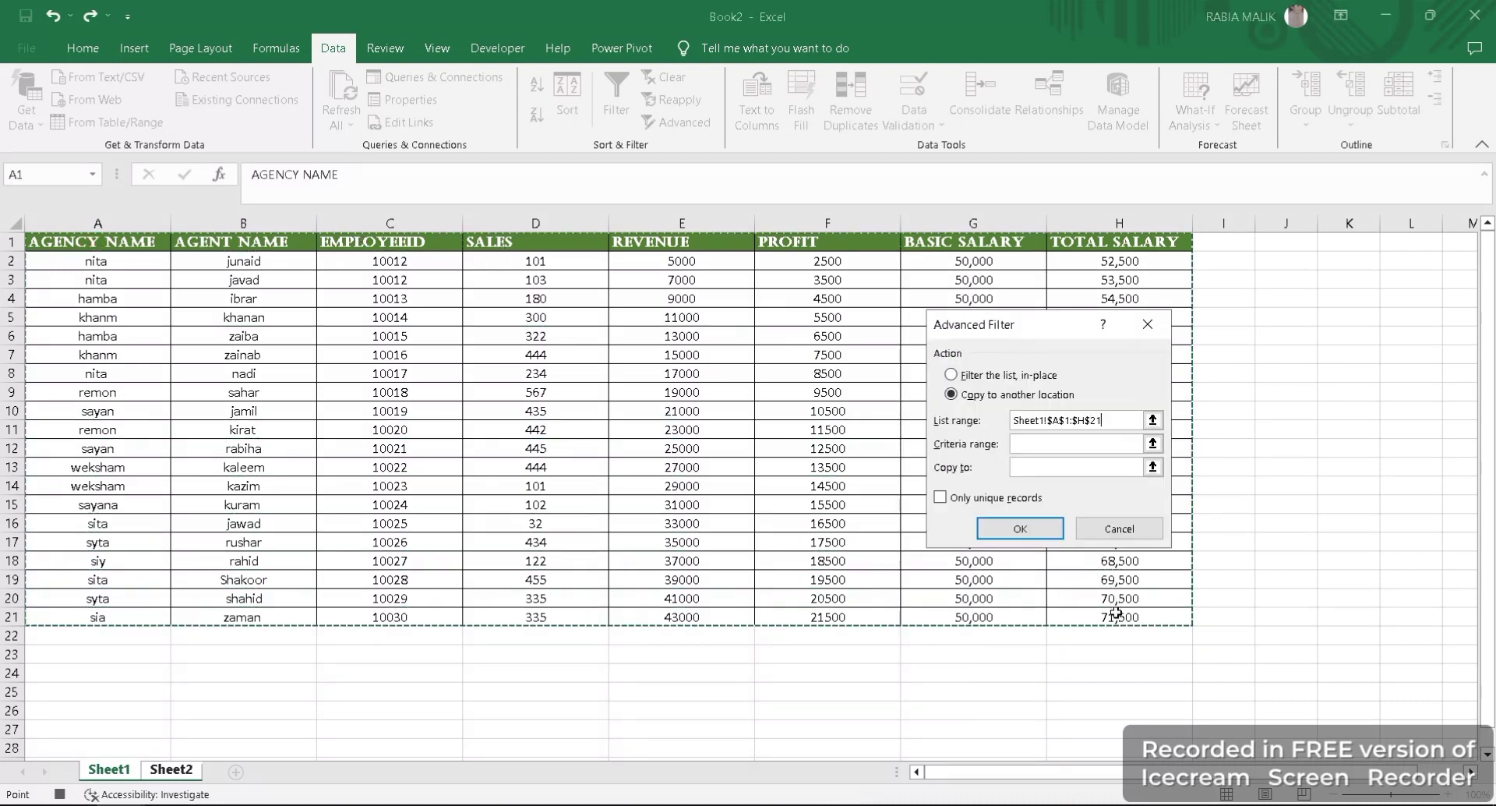
- Set the criteria range to Sheet2!$B$1:$D$3, choose the row 5 result headings as the copy destination, and run the filter
{"action": "left_click", "coordinate": [1031, 448]}
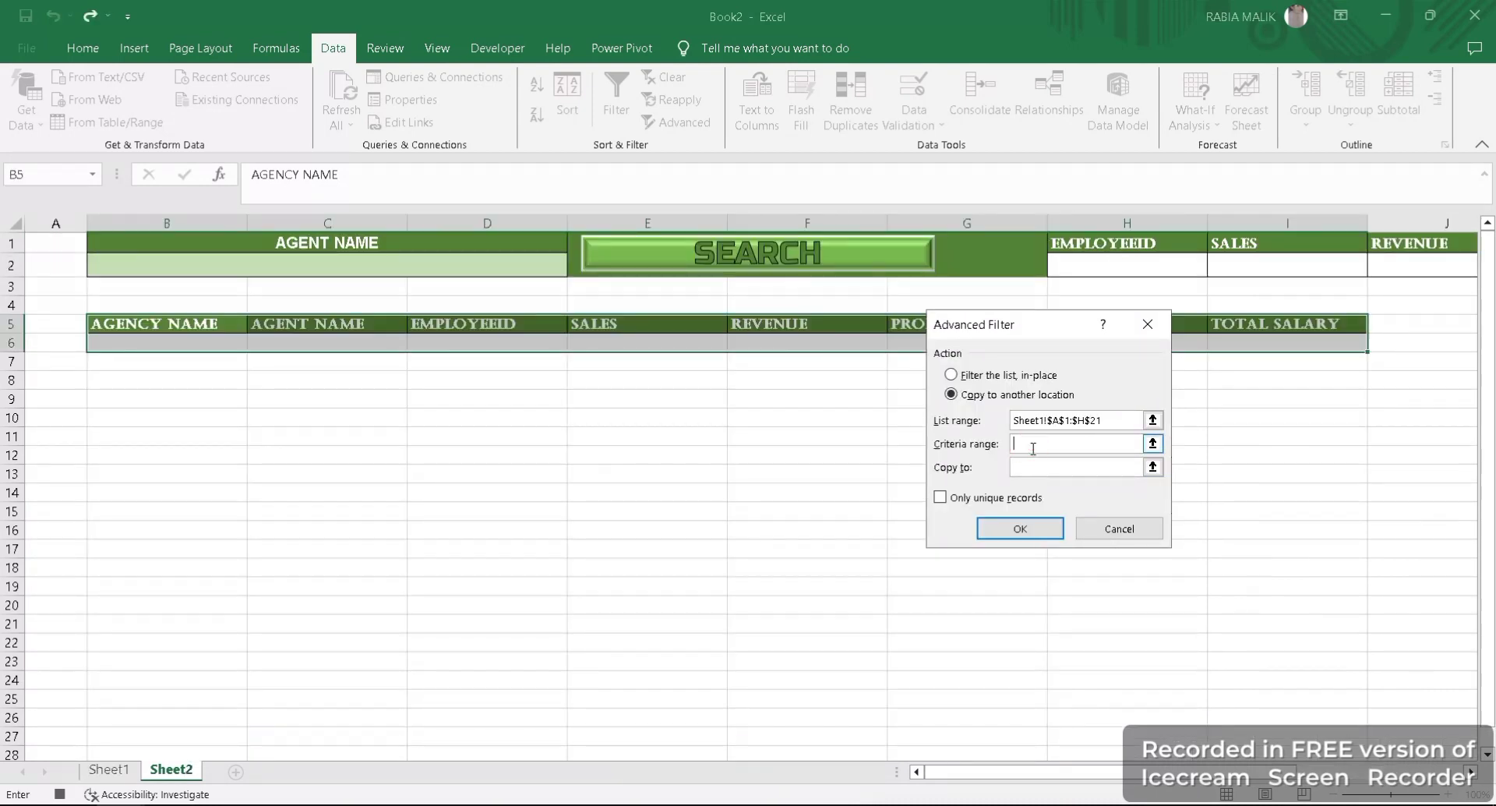
{"action": "left_click_drag", "start_coordinate": [107, 246], "coordinate": [414, 254]}
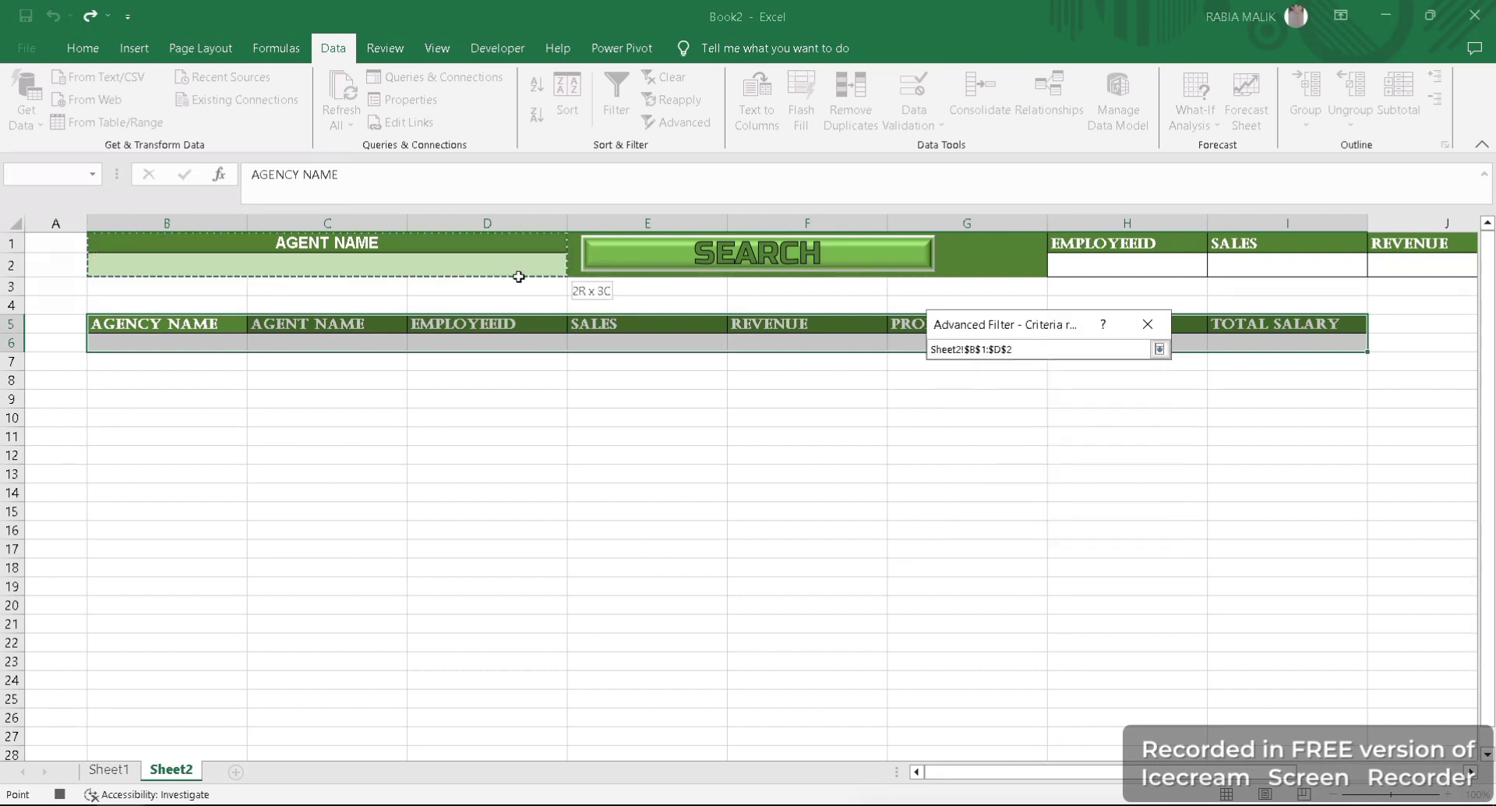
{"action": "left_click_drag", "start_coordinate": [519, 276], "coordinate": [520, 278]}
{"action": "left_click", "coordinate": [1031, 461]}
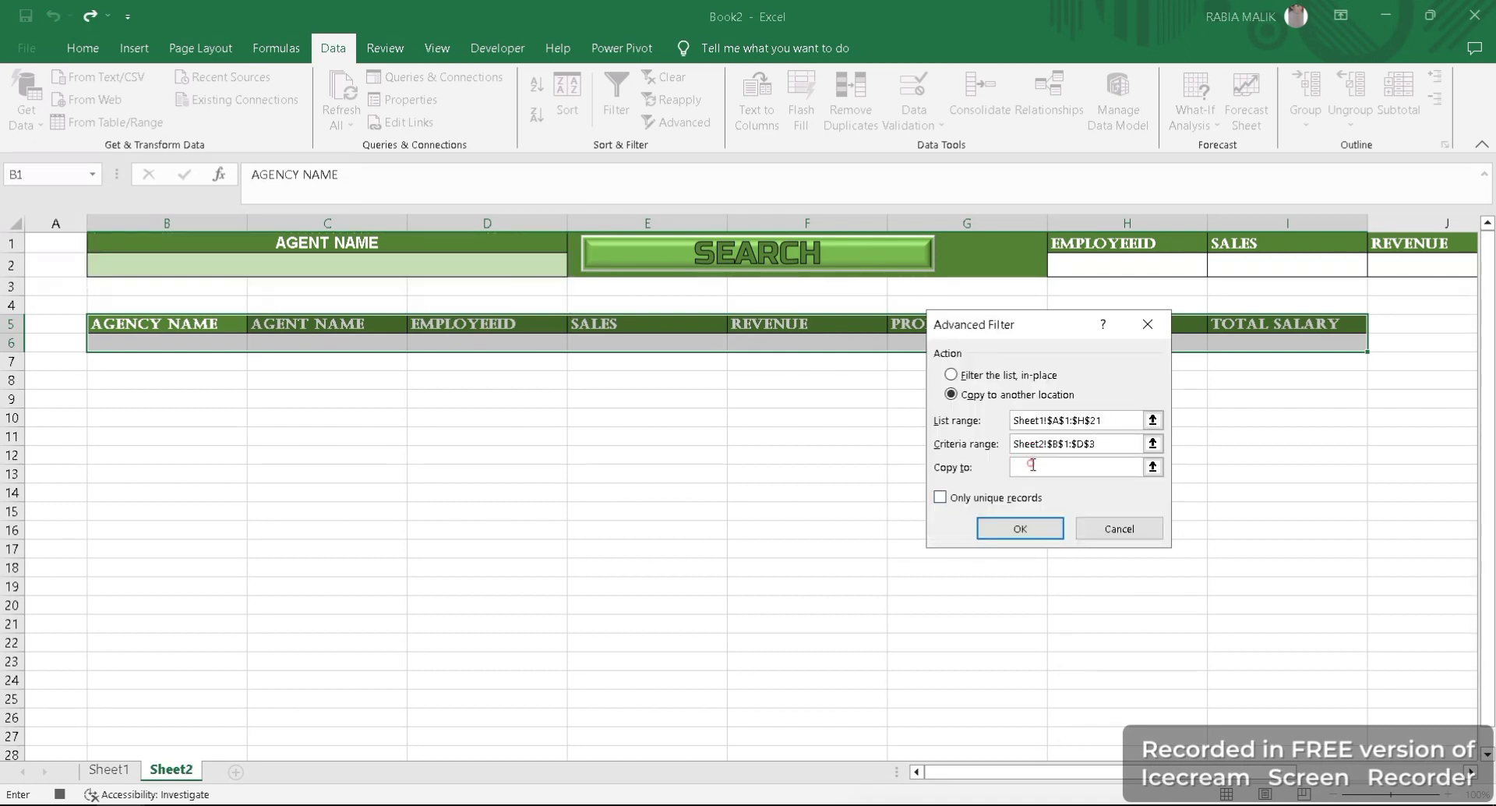
{"action": "left_click_drag", "start_coordinate": [136, 320], "coordinate": [1331, 328]}
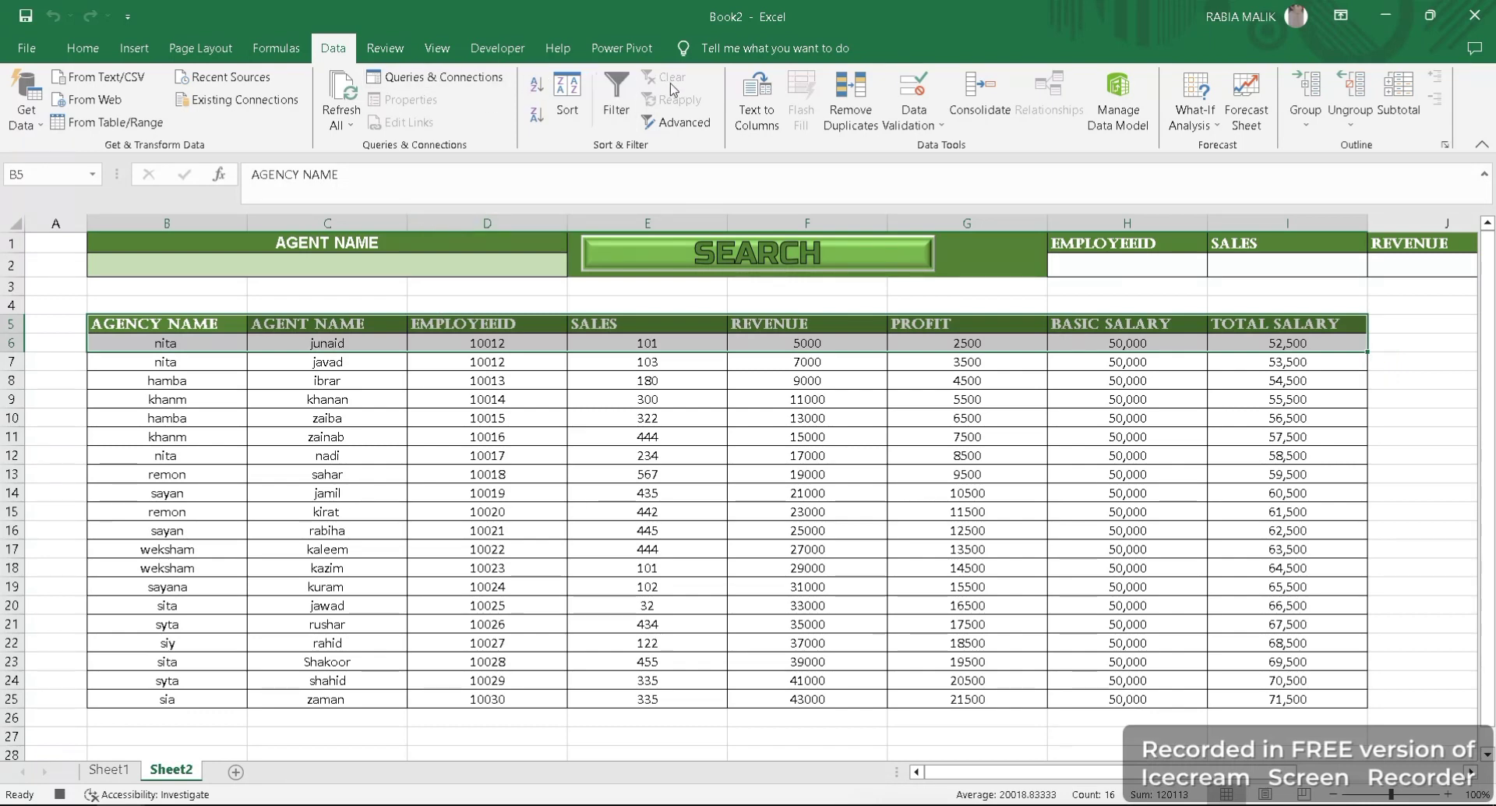
- Stop the macro recording and assign the filter macro from This Workbook to the SEARCH shape
{"action": "left_click", "coordinate": [471, 53]}
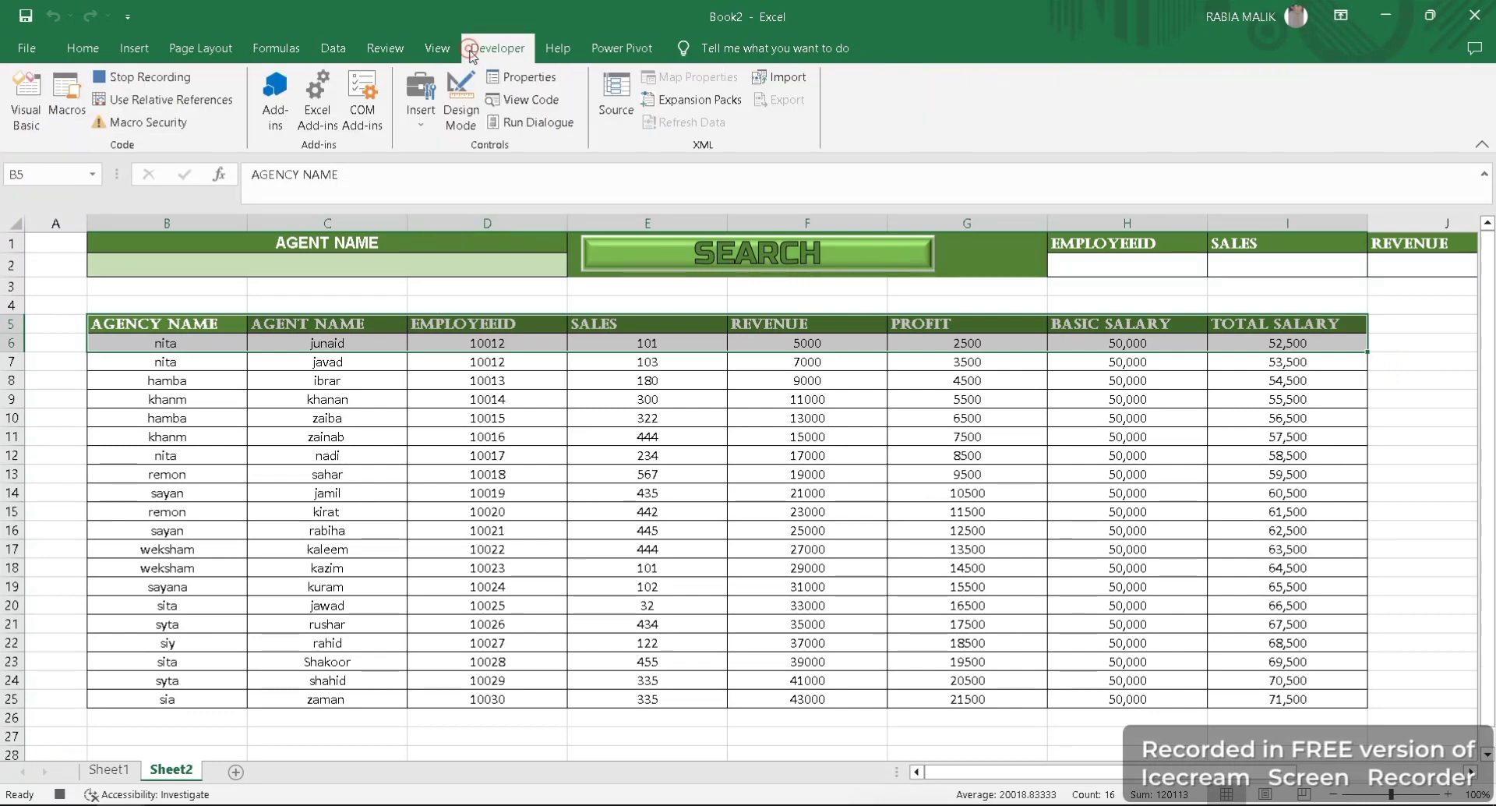
{"action": "left_click", "coordinate": [118, 77]}
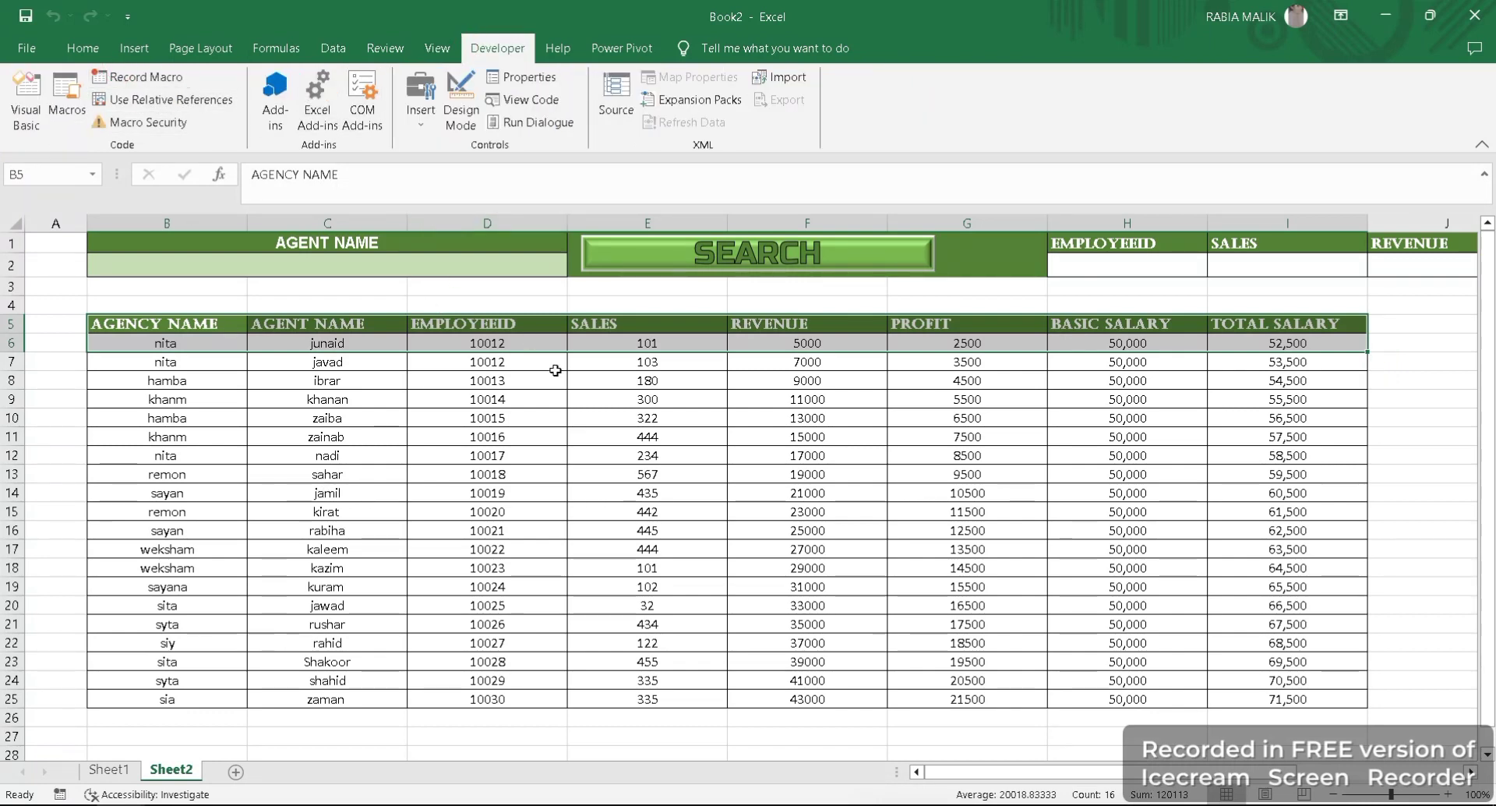
{"action": "left_click", "coordinate": [649, 269]}
{"action": "right_click", "coordinate": [652, 266]}
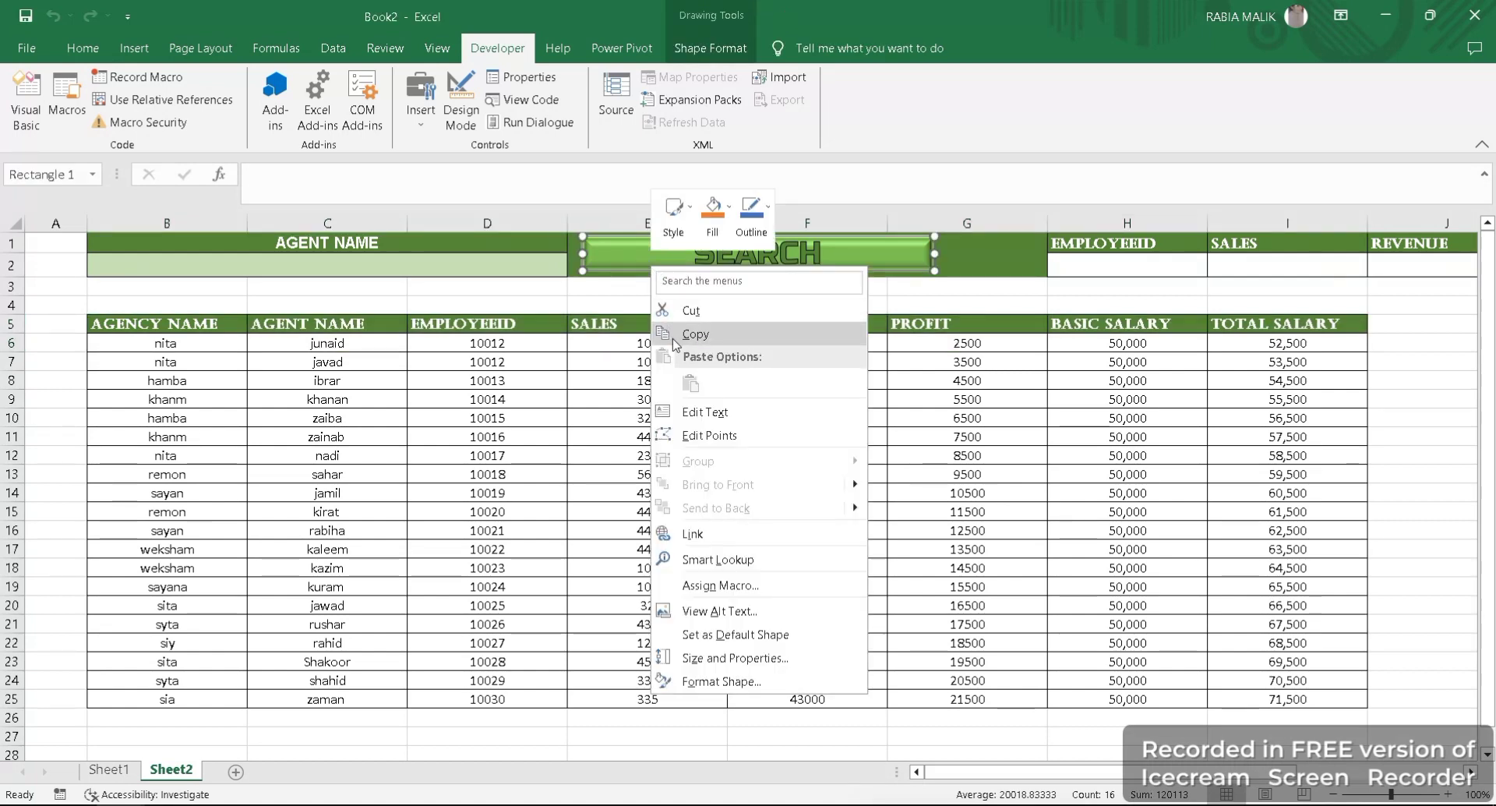
{"action": "left_click", "coordinate": [720, 584]}
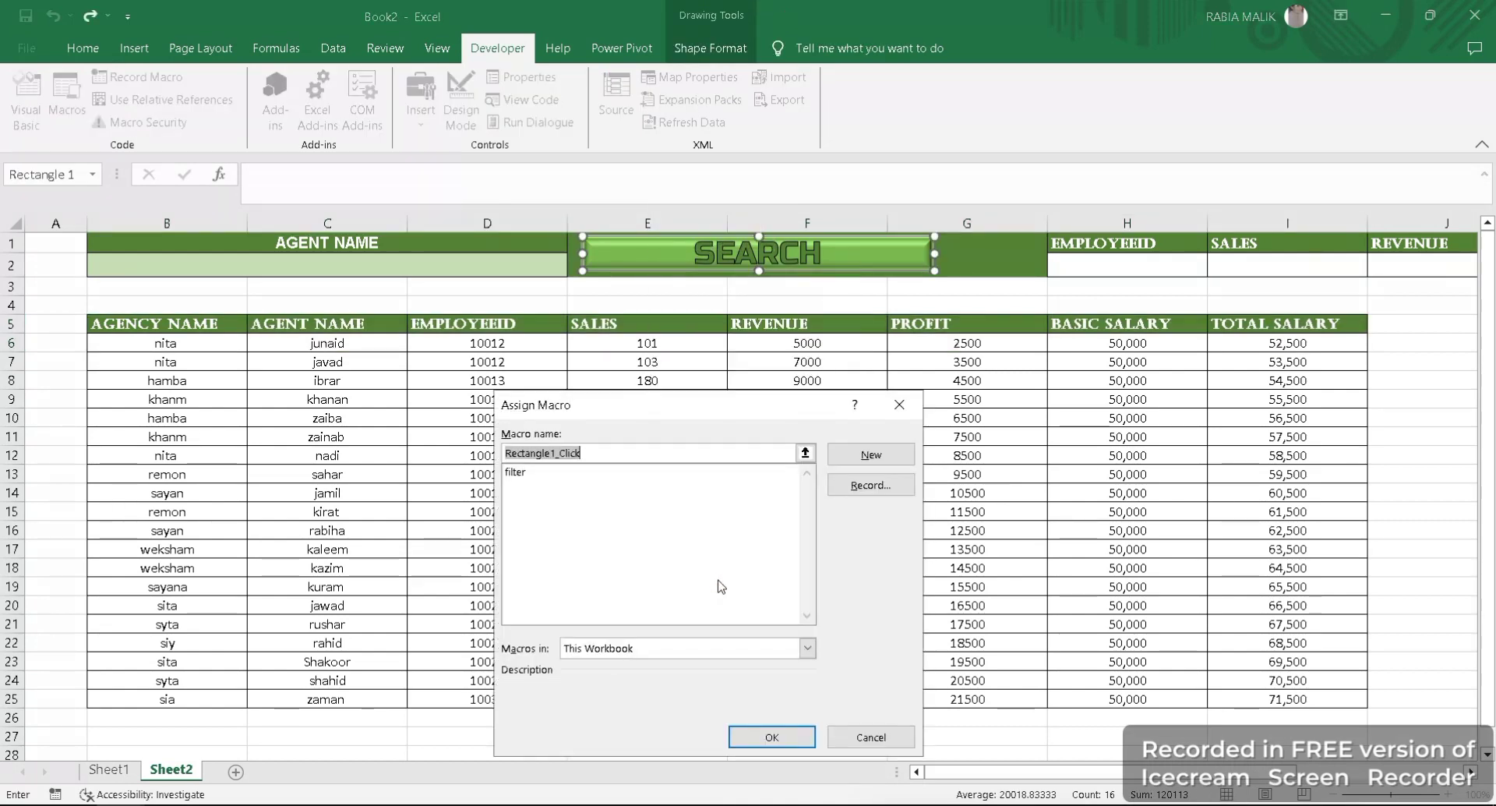
{"action": "left_click", "coordinate": [515, 472]}
{"action": "left_click", "coordinate": [636, 649]}
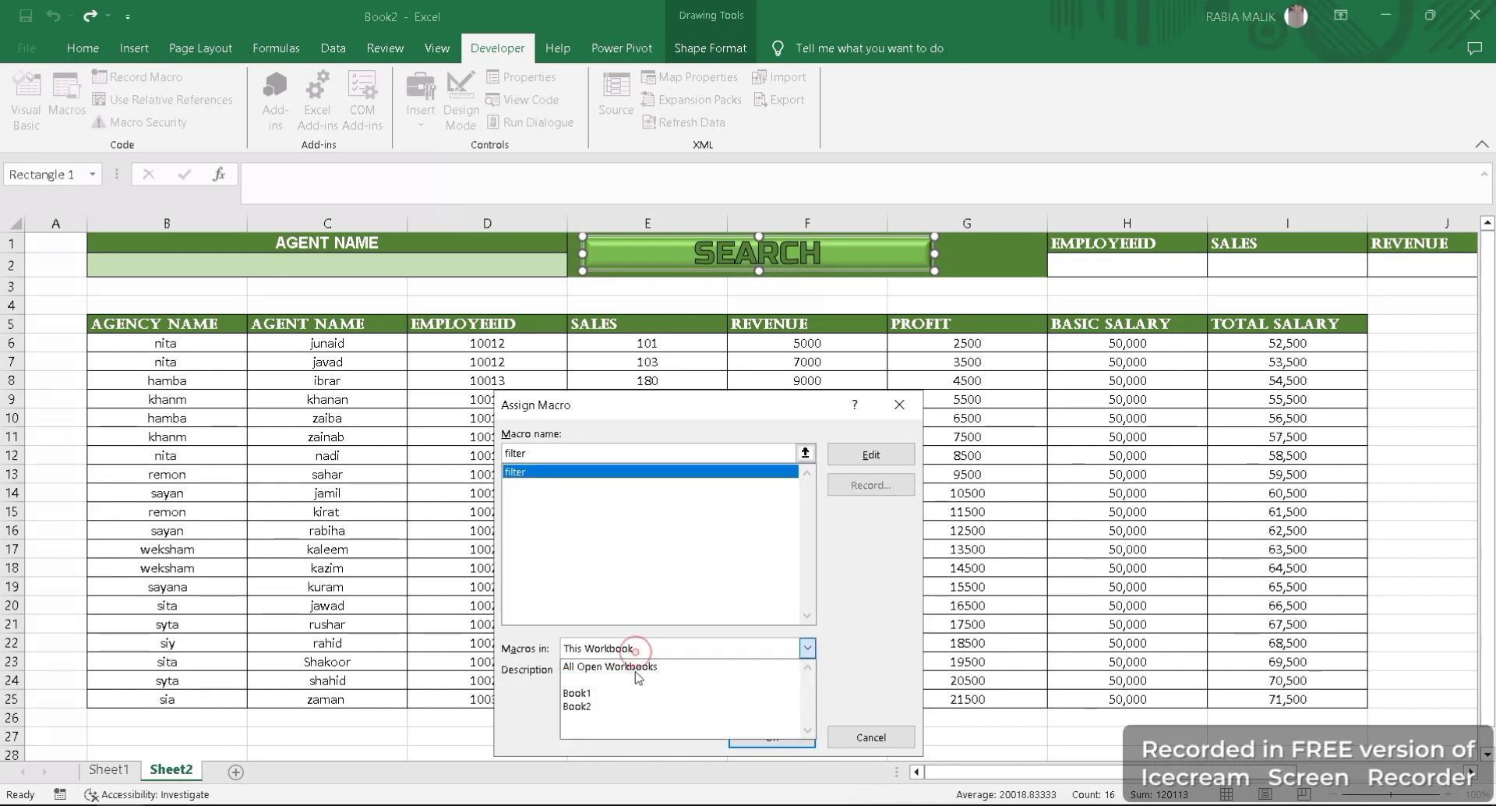
{"action": "left_click", "coordinate": [654, 679]}
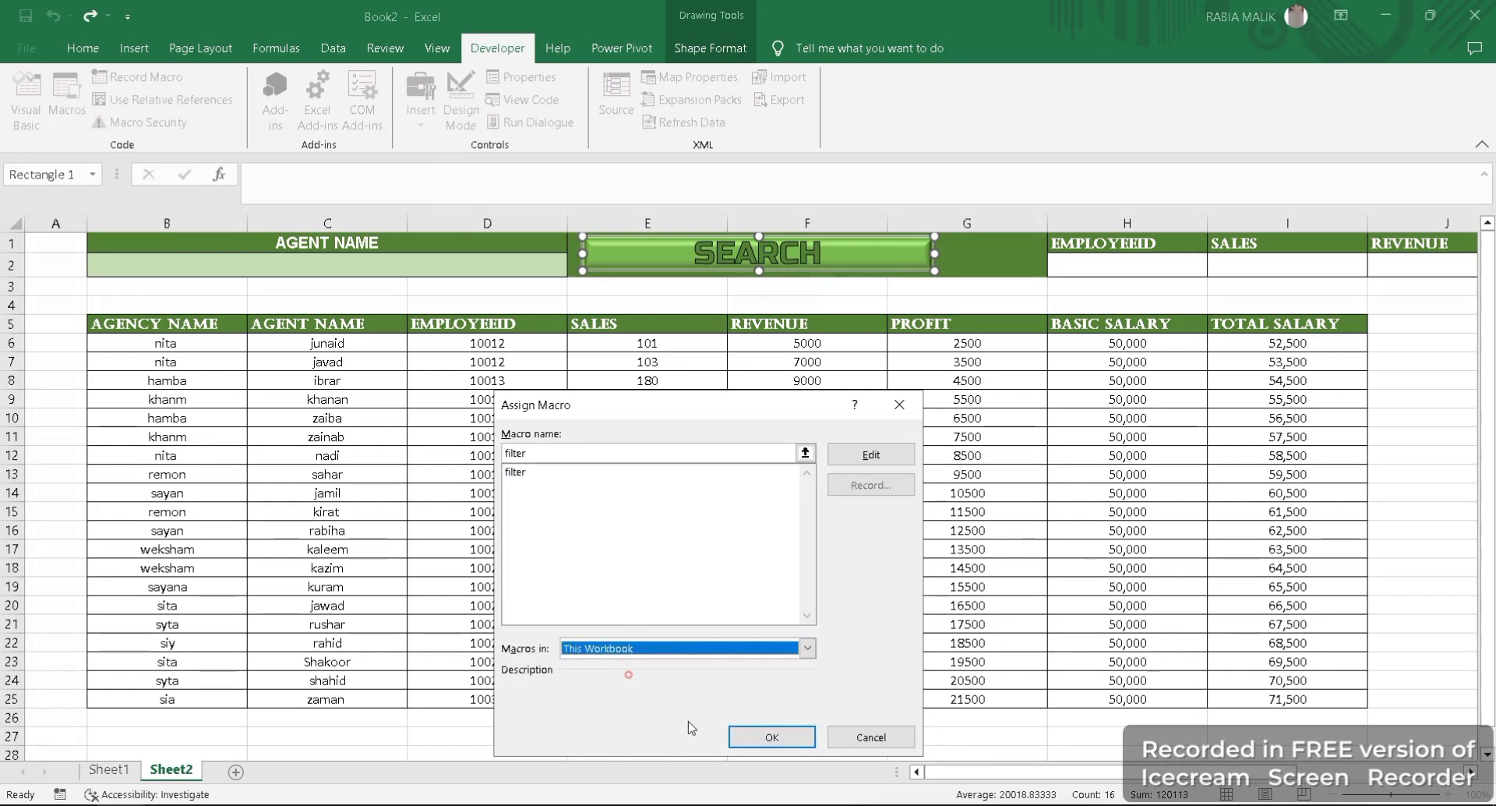
{"action": "left_click", "coordinate": [783, 737]}
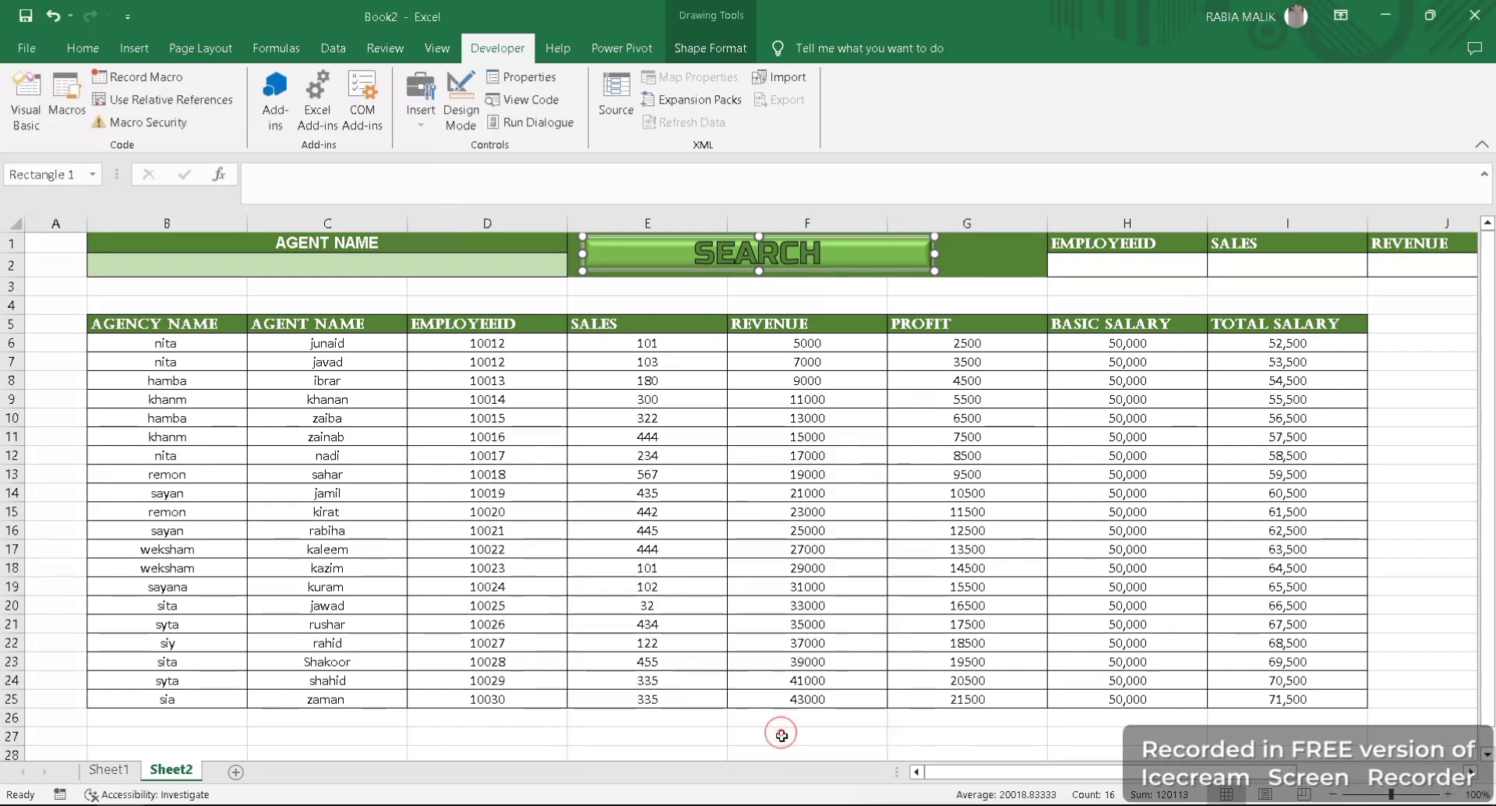
- Enter an agent's name in the AGENT NAME search cell B2 and run the search with the SEARCH shape
{"action": "left_click", "coordinate": [339, 268]}
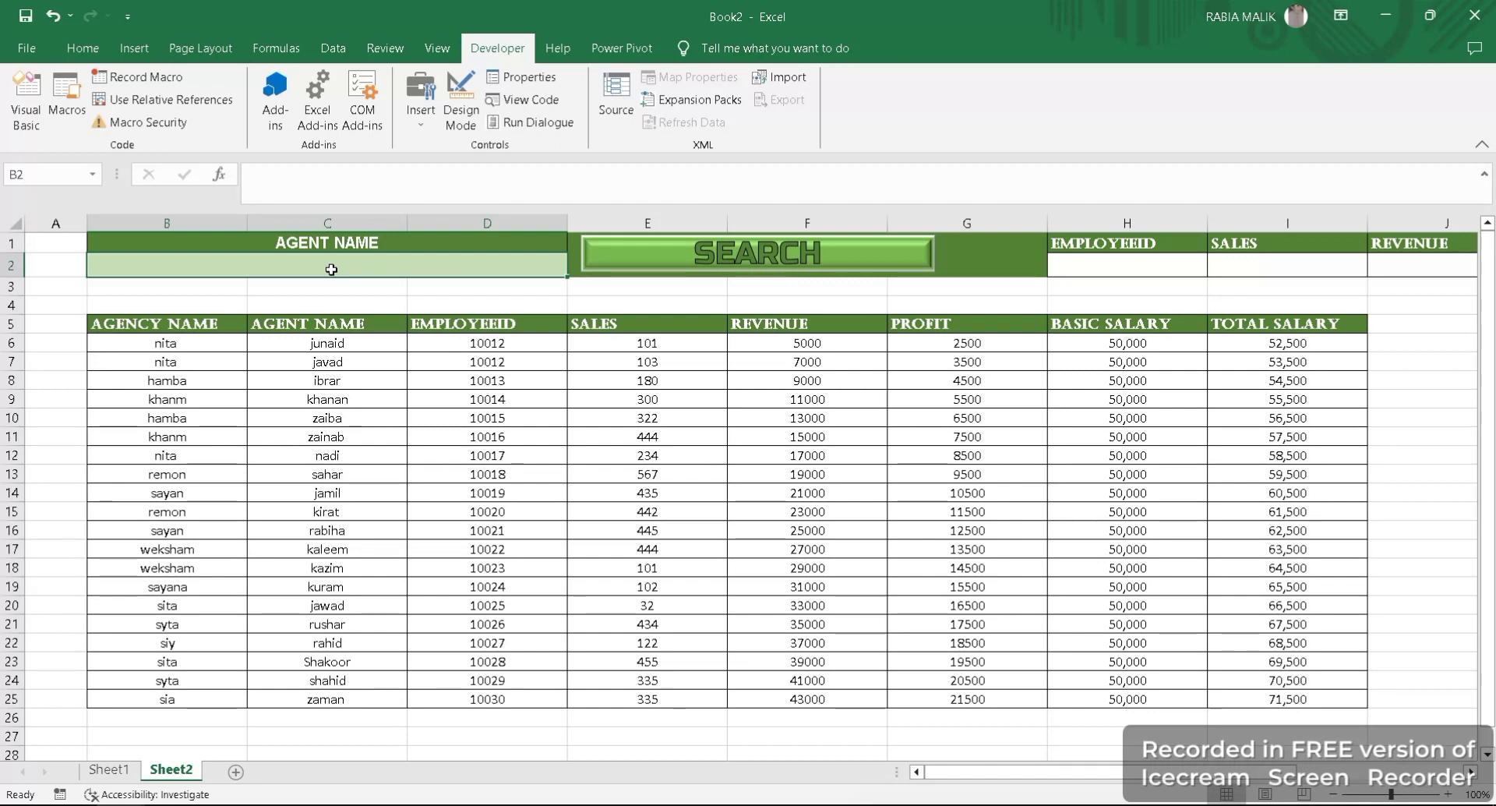
{"action": "type", "text": "ibrar"}
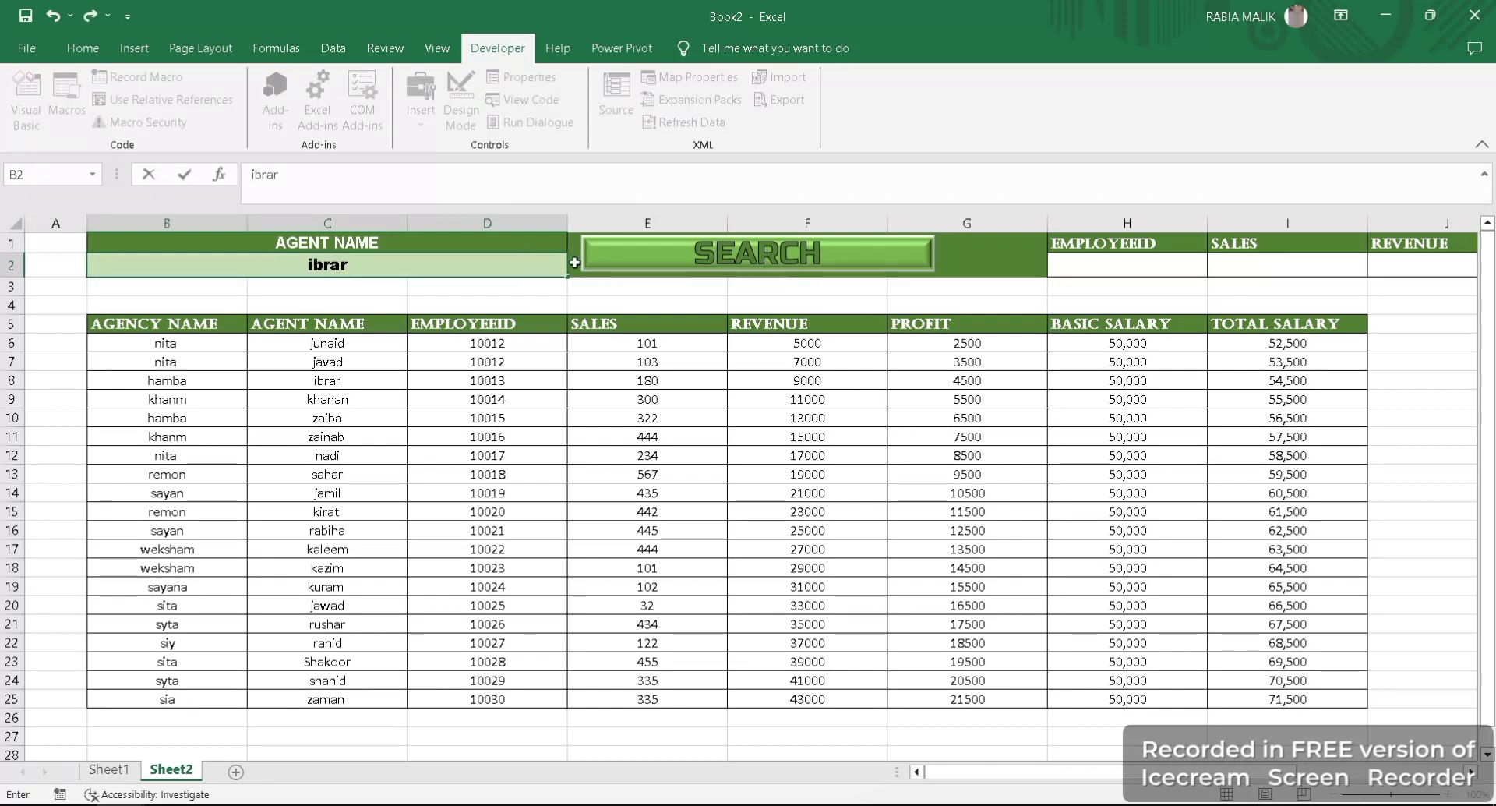
{"action": "left_click", "coordinate": [613, 258]}
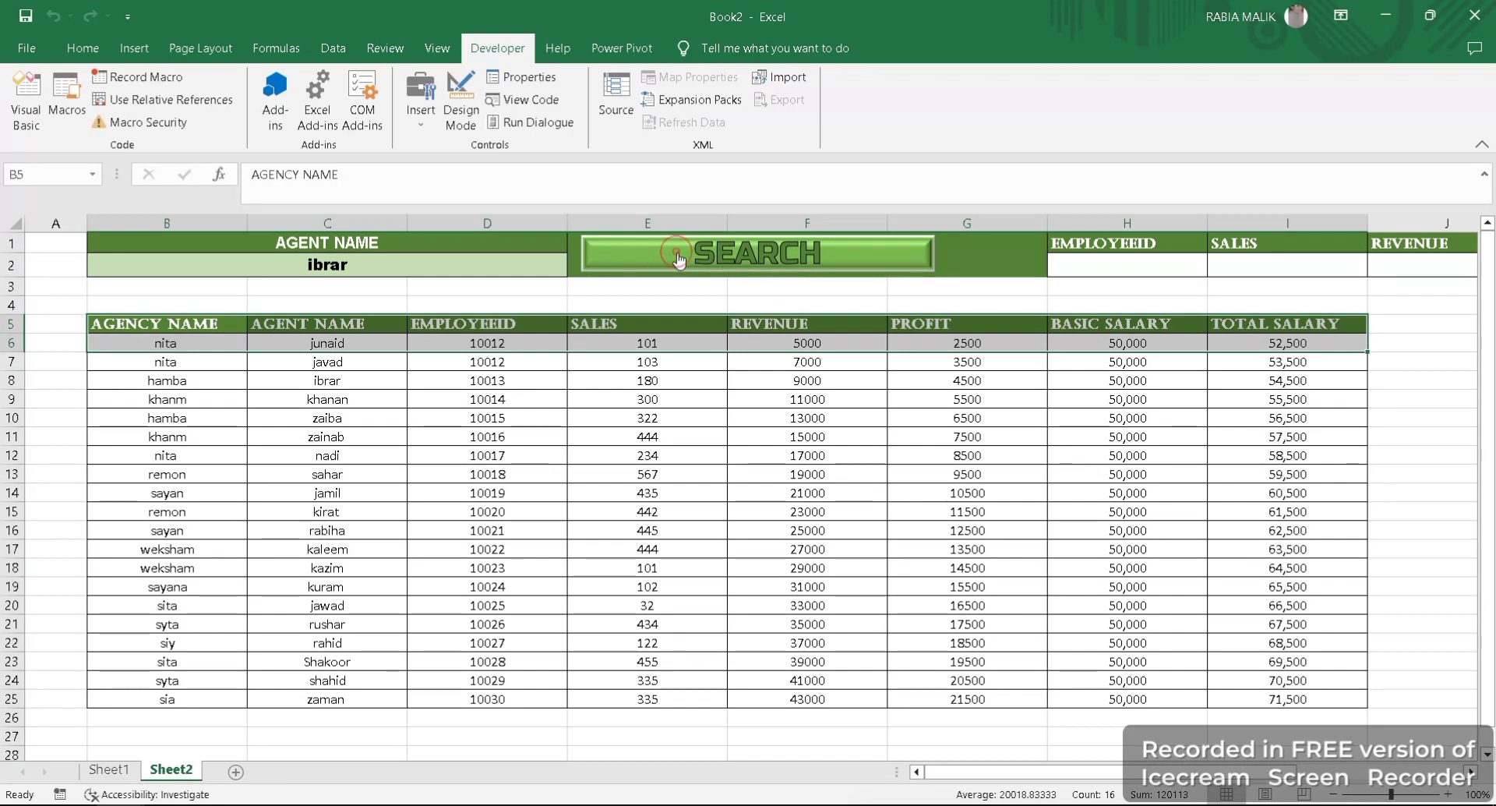
- Replace the name in cell B2 with a different agent's name and run the search again
{"action": "left_click", "coordinate": [387, 270]}
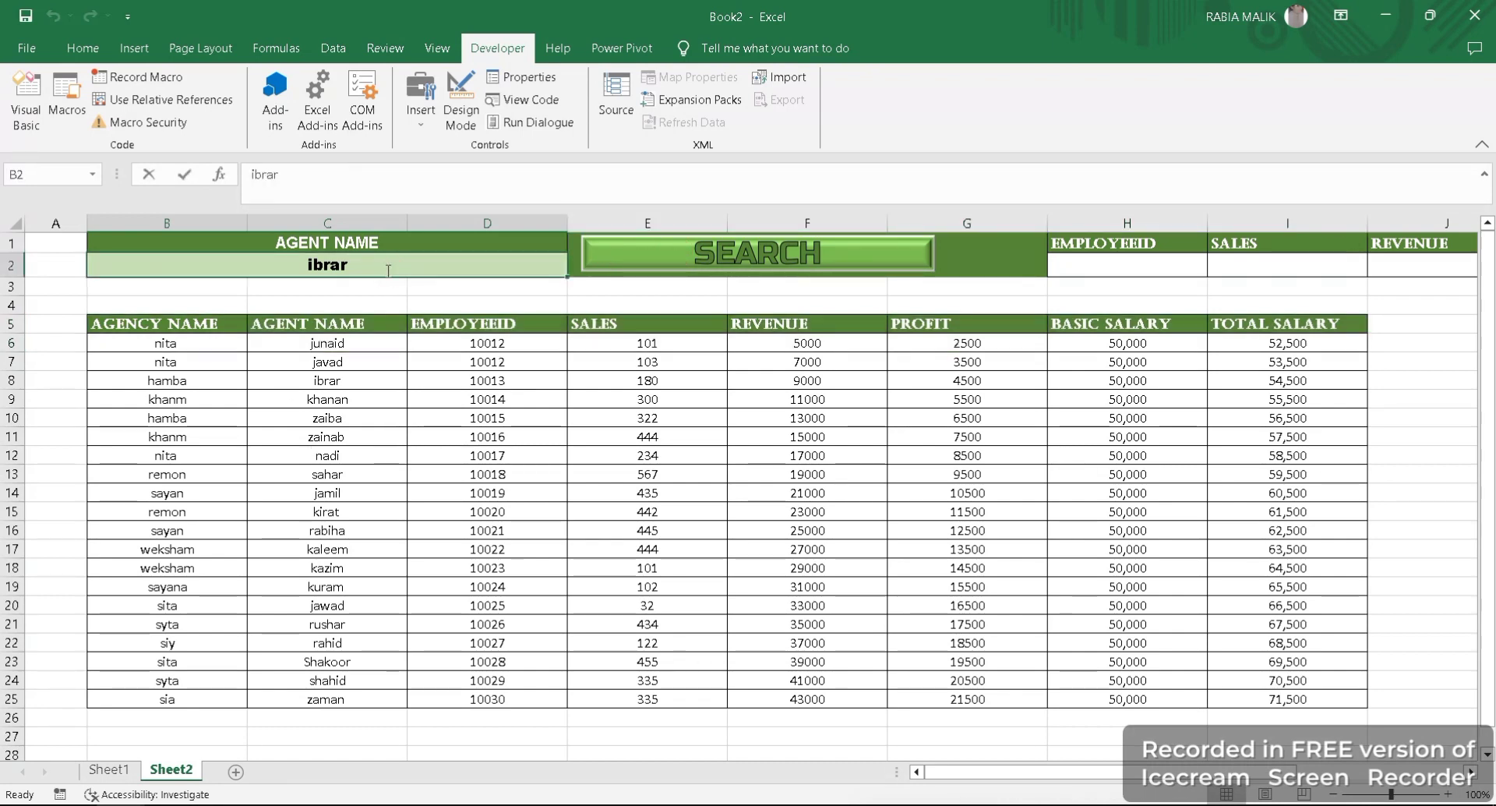
{"action": "key", "text": "BackSpace"}
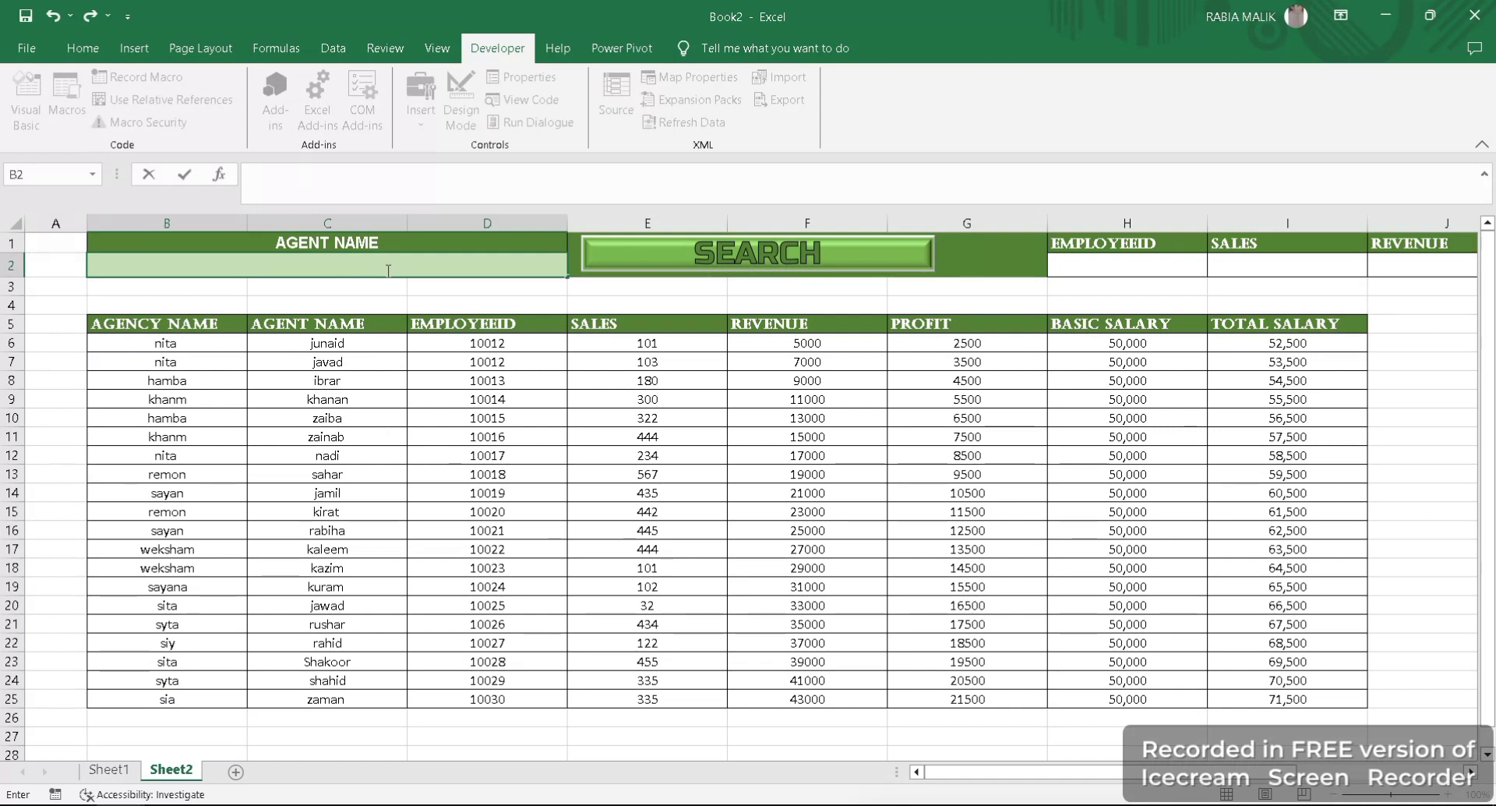
{"action": "type", "text": "juniad"}
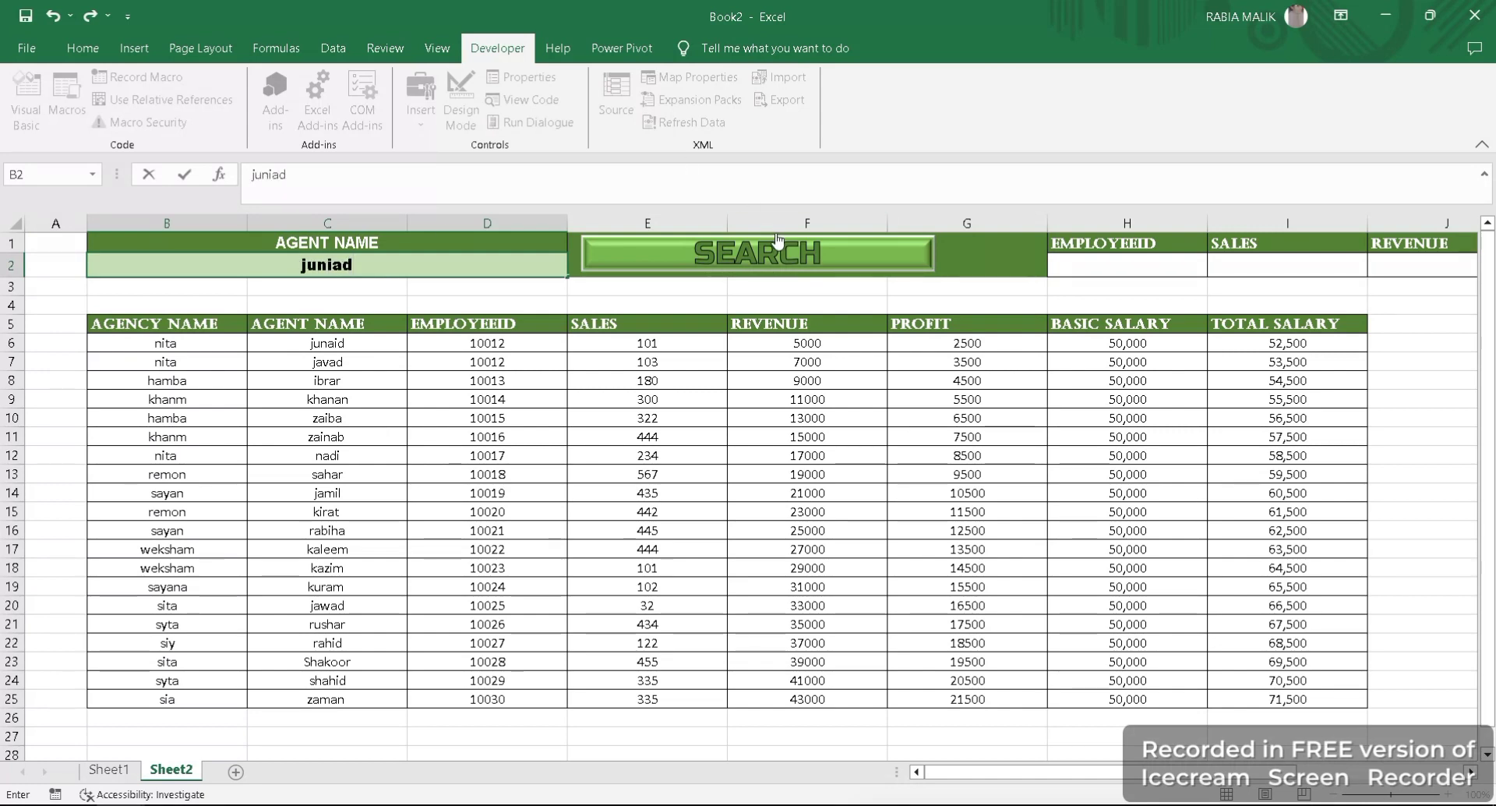
{"action": "left_click", "coordinate": [779, 255]}
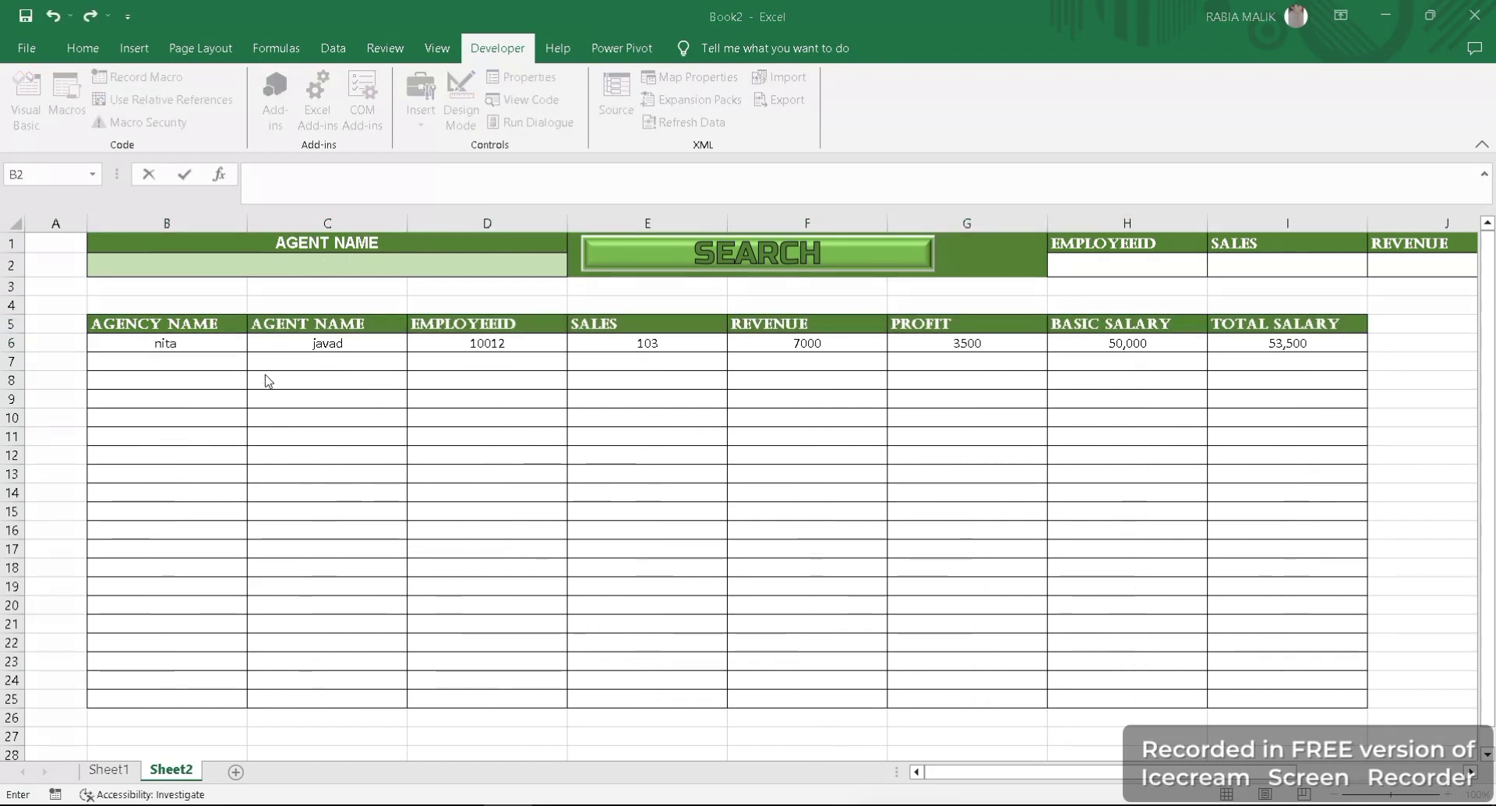
- Leave the AGENT NAME search cell empty and run the search for all records
{"action": "left_click", "coordinate": [253, 335]}
{"action": "left_click", "coordinate": [506, 379]}
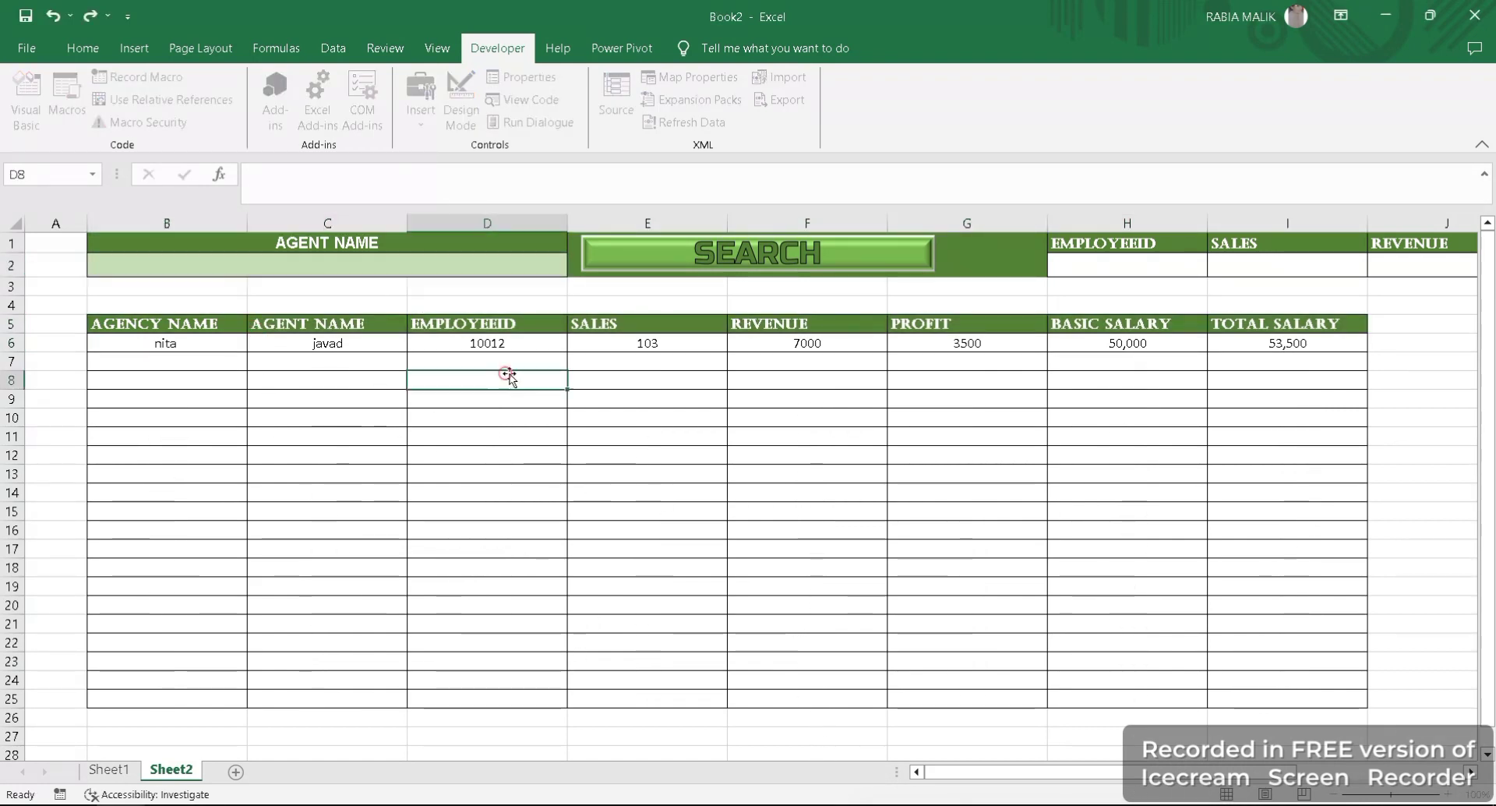
{"action": "left_click", "coordinate": [696, 264]}
- Review the SEARCH shape's macro assignment and its workbook choices, and close the Book1 workbook
{"action": "right_click", "coordinate": [699, 267]}
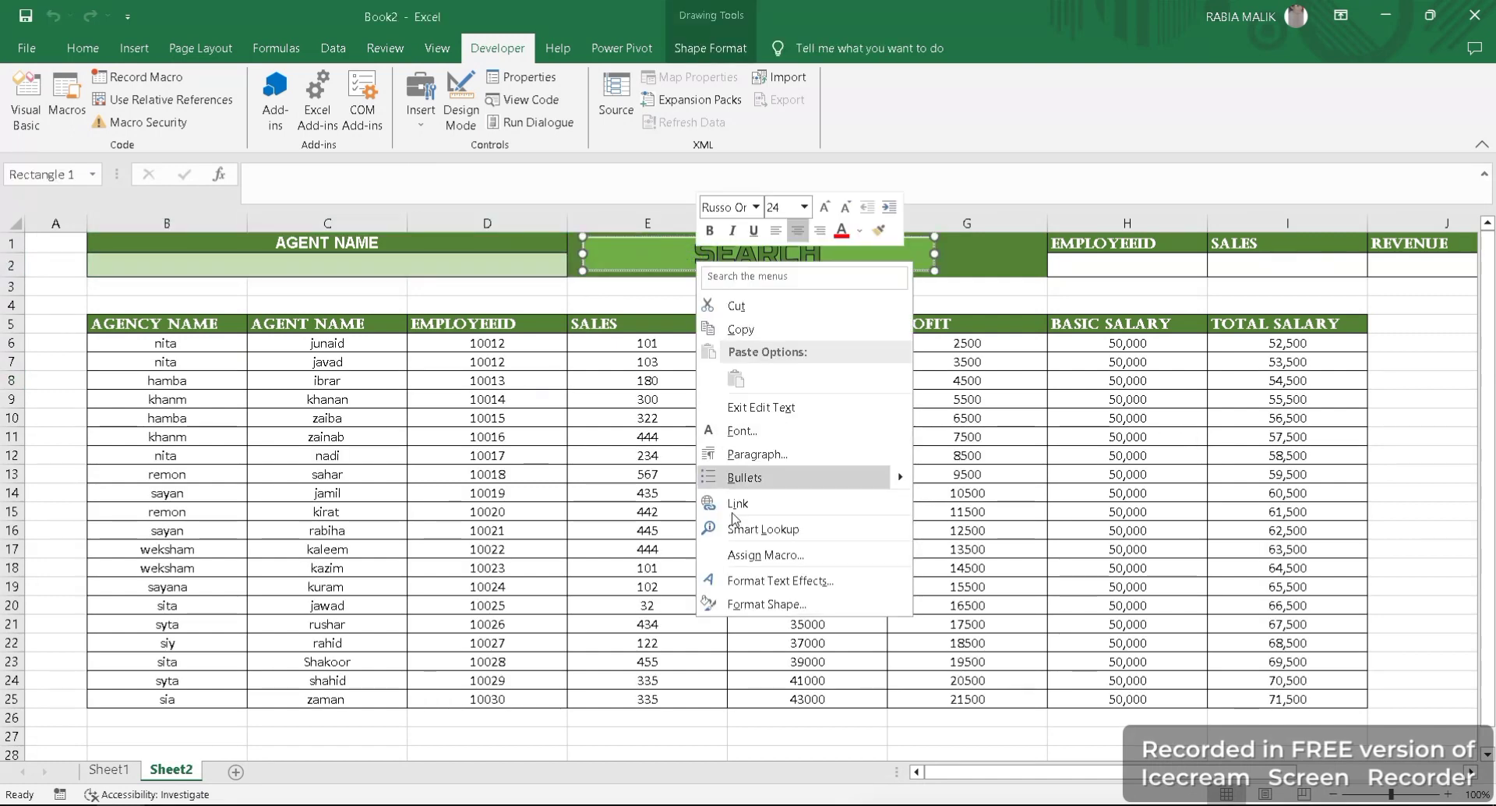
{"action": "left_click", "coordinate": [645, 290]}
{"action": "right_click", "coordinate": [673, 243]}
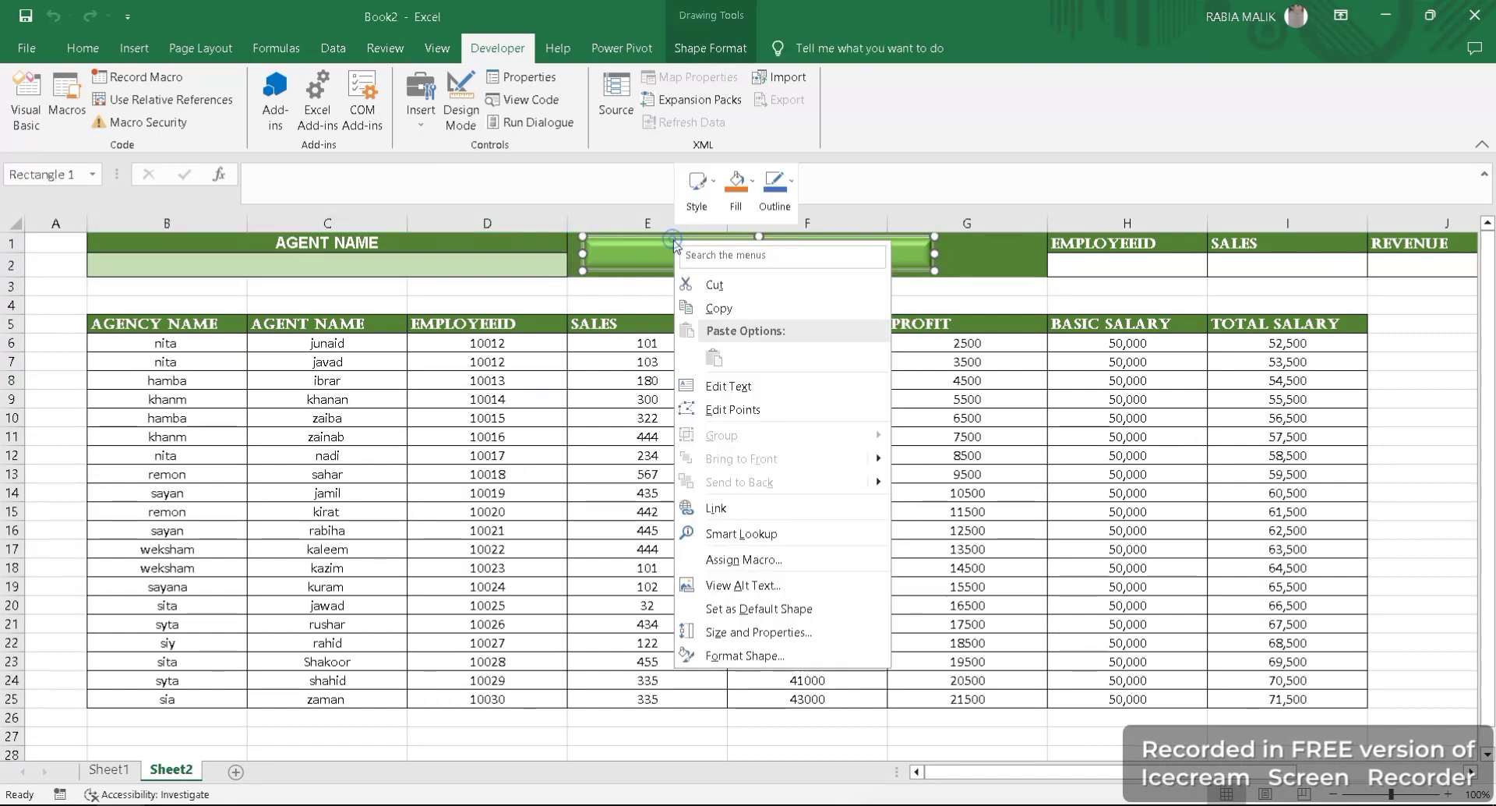
{"action": "left_click", "coordinate": [743, 560]}
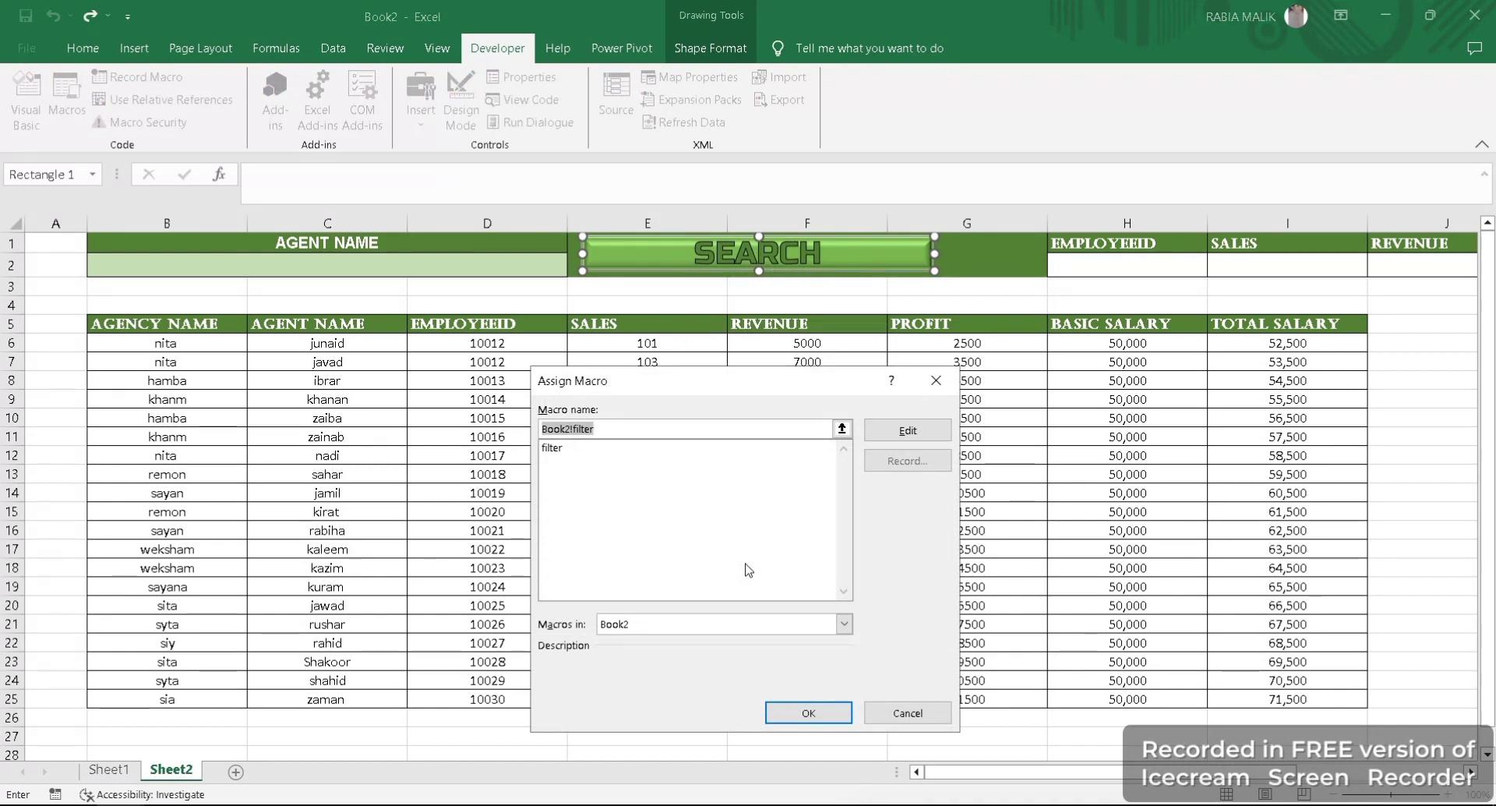
{"action": "left_click", "coordinate": [693, 626]}
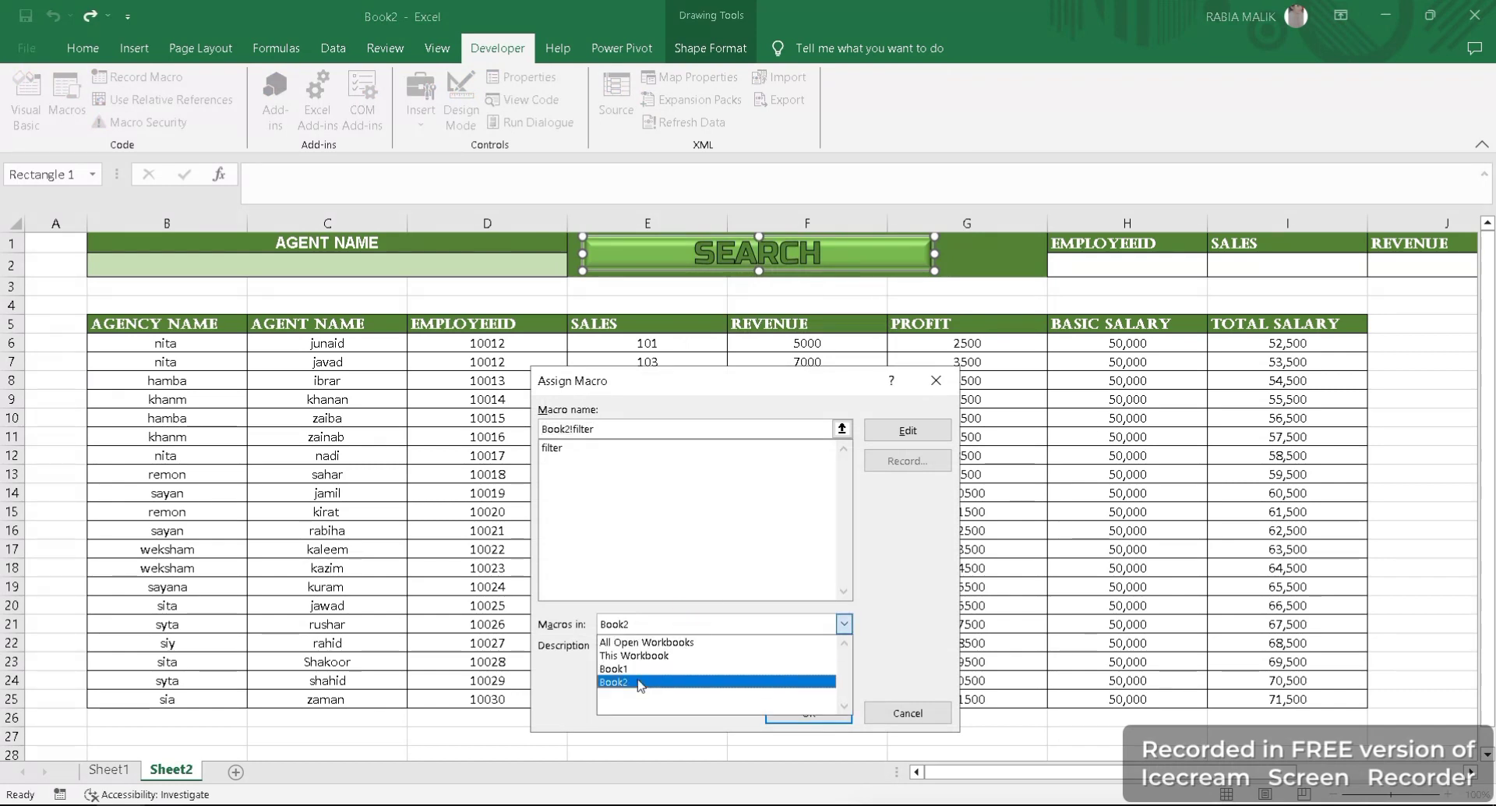
{"action": "mouse_move", "coordinate": [86, 802]}
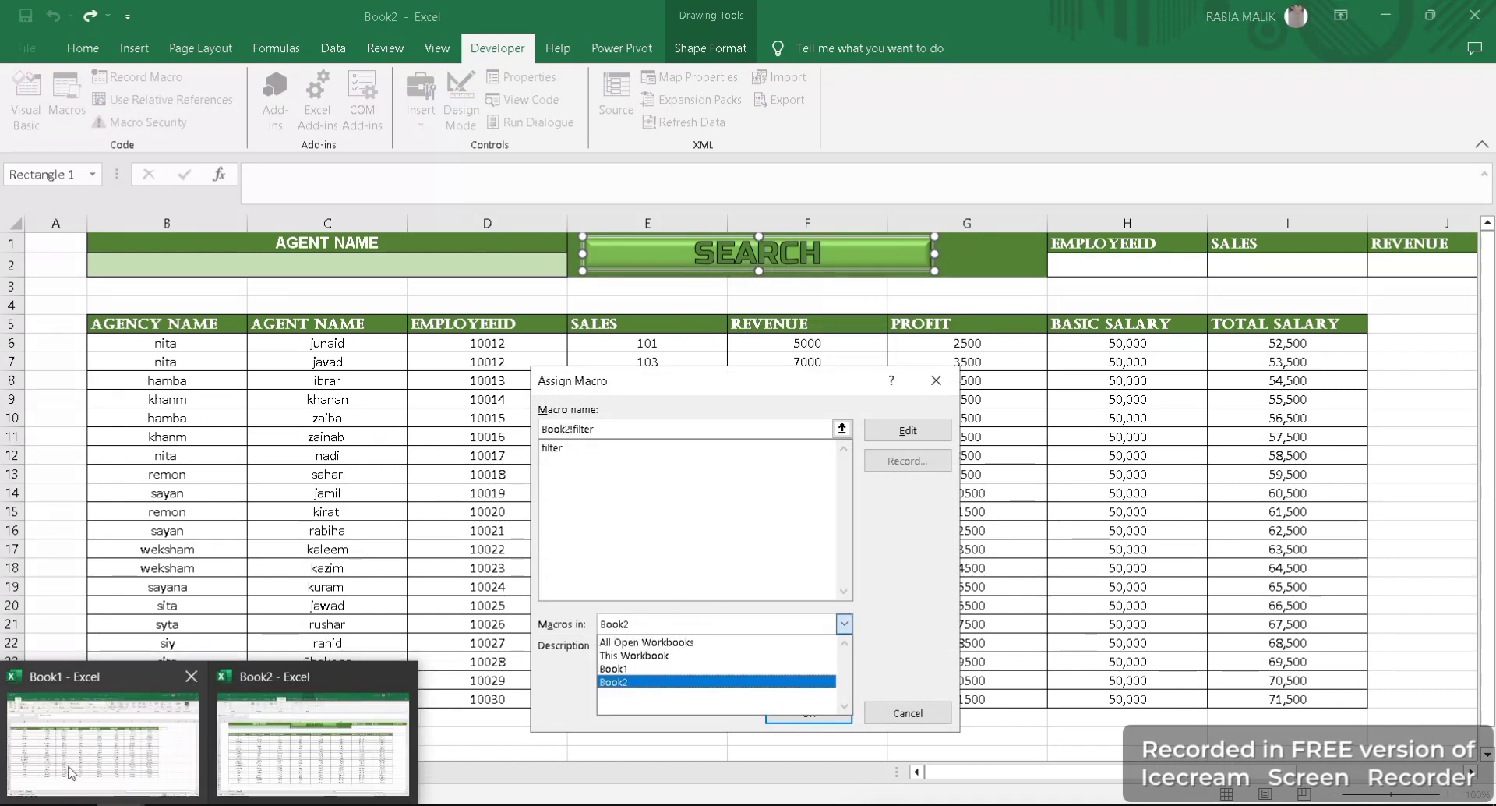
{"action": "left_click", "coordinate": [191, 675]}
{"action": "left_click", "coordinate": [753, 466]}
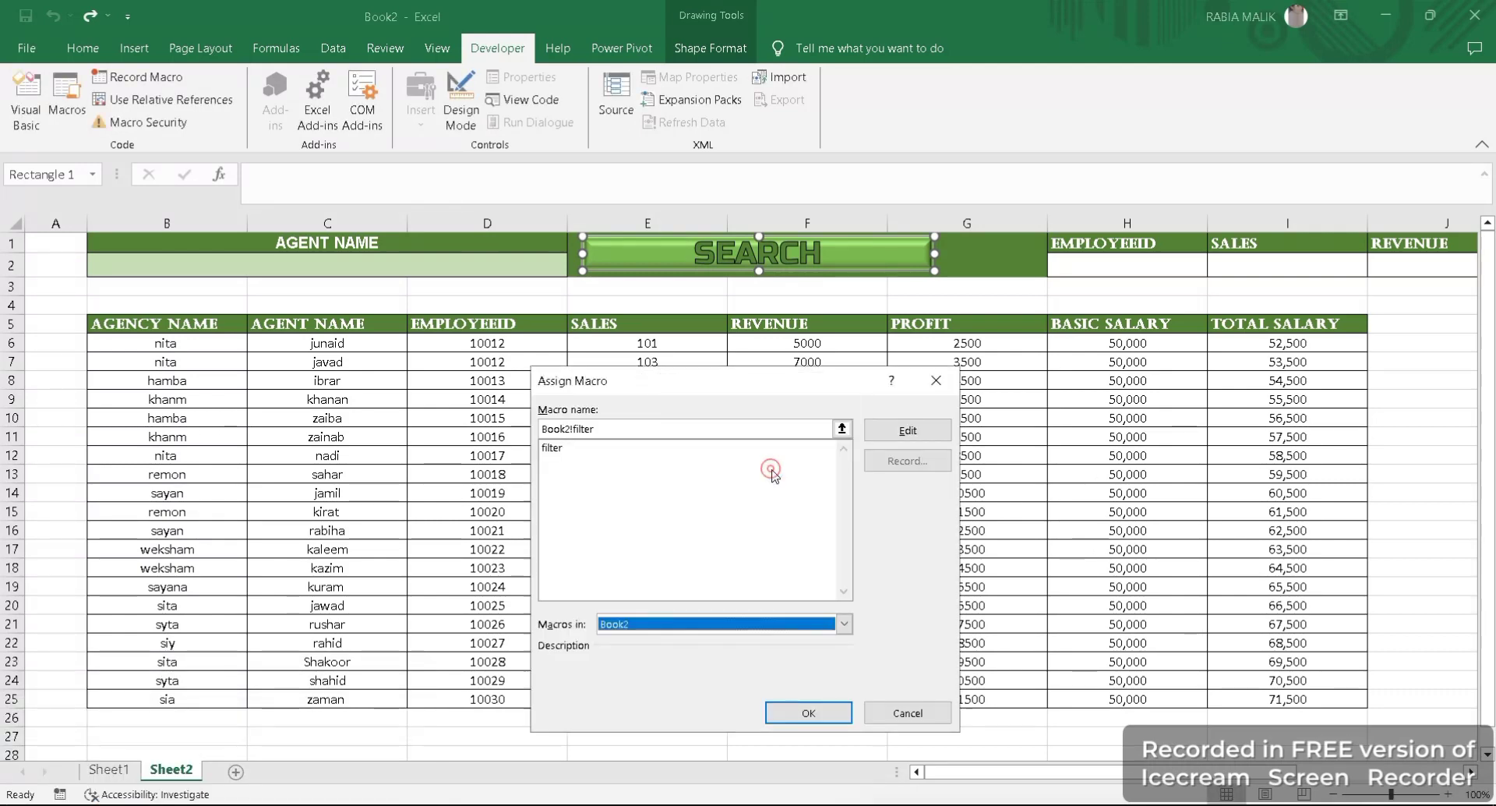
{"action": "left_click", "coordinate": [902, 710]}
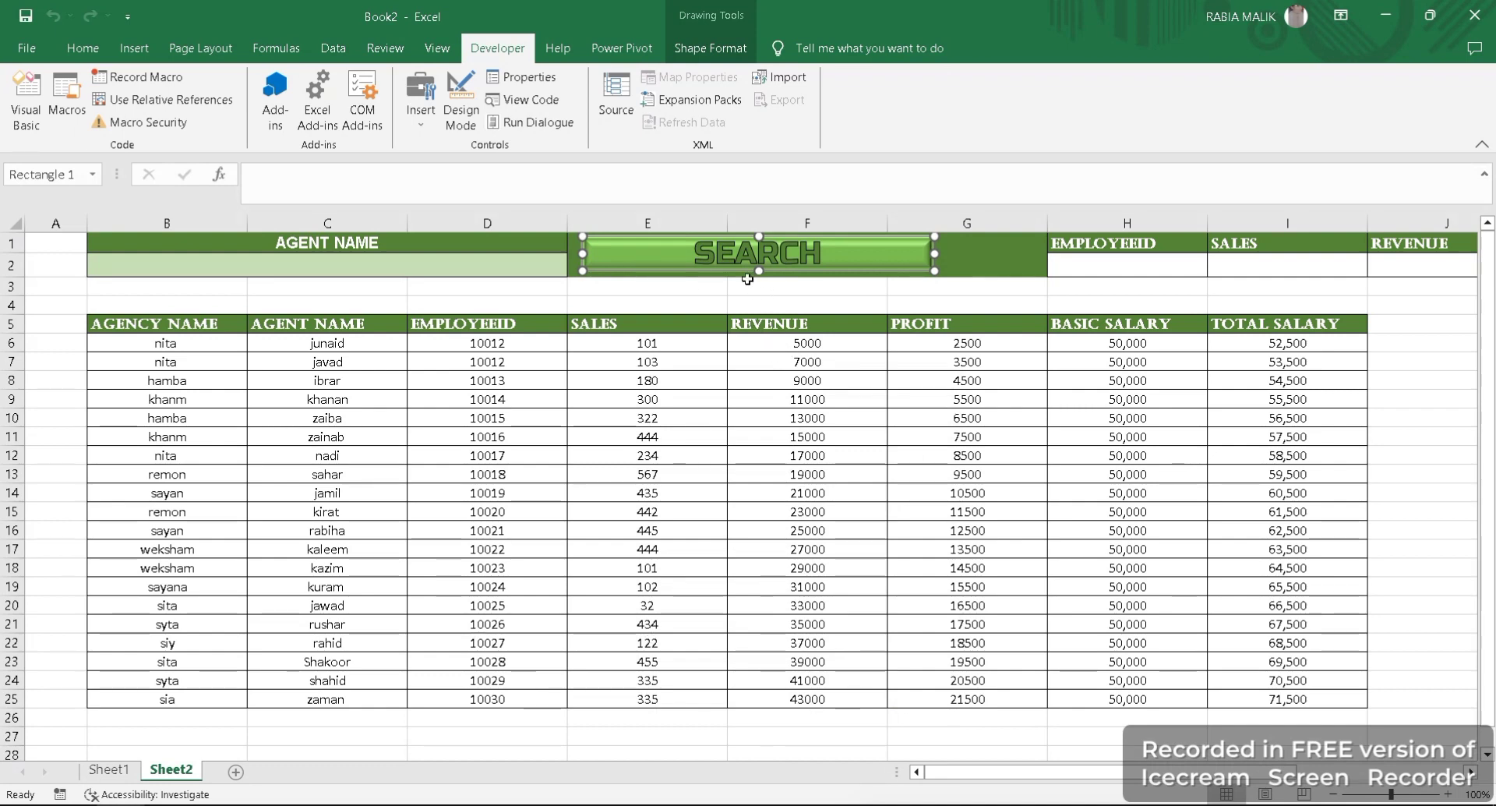
- Assign the Book2 filter macro to the SEARCH shape again and confirm the assignment
{"action": "right_click", "coordinate": [704, 252]}
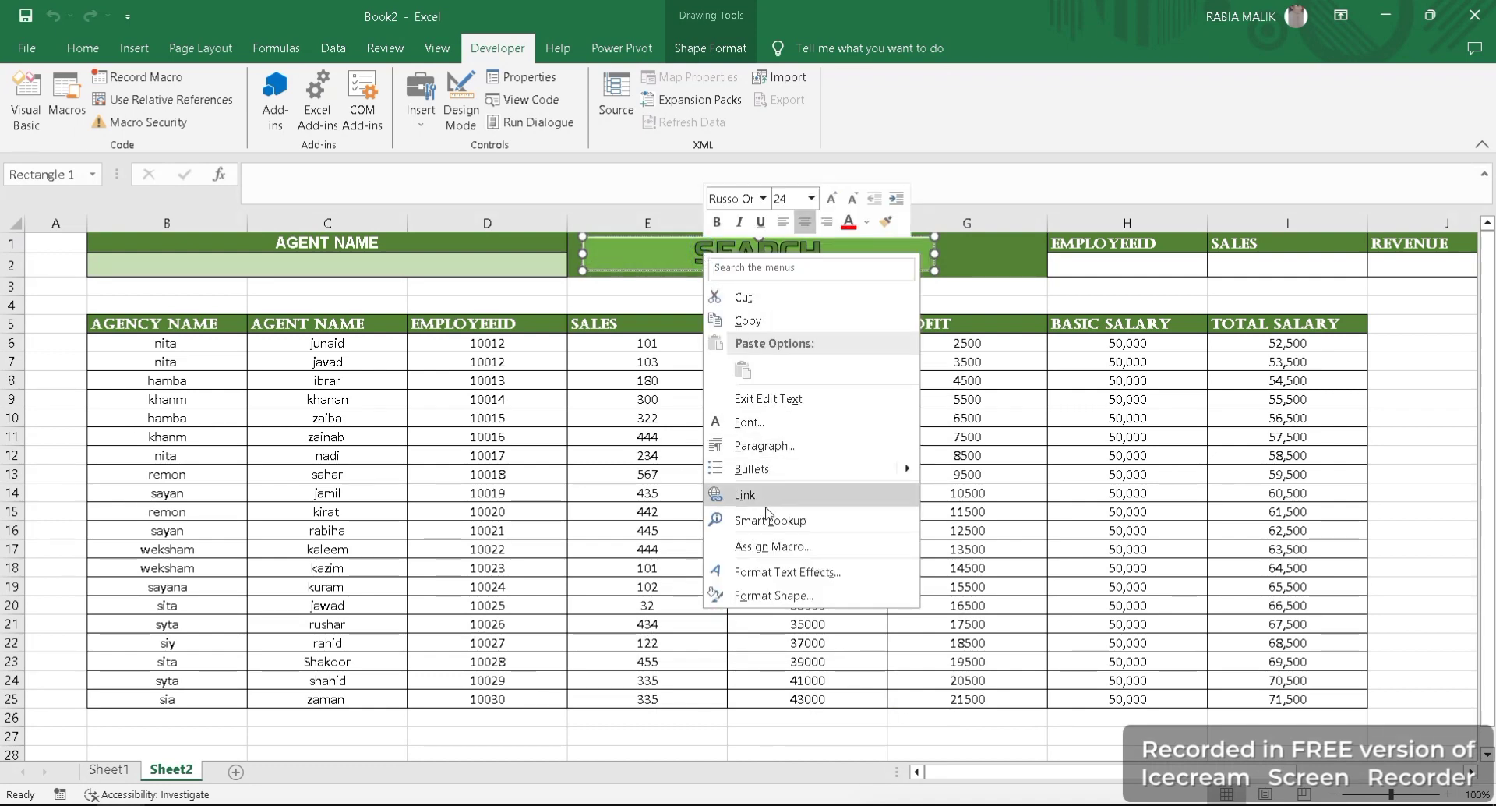
{"action": "left_click", "coordinate": [657, 250]}
{"action": "right_click", "coordinate": [657, 244]}
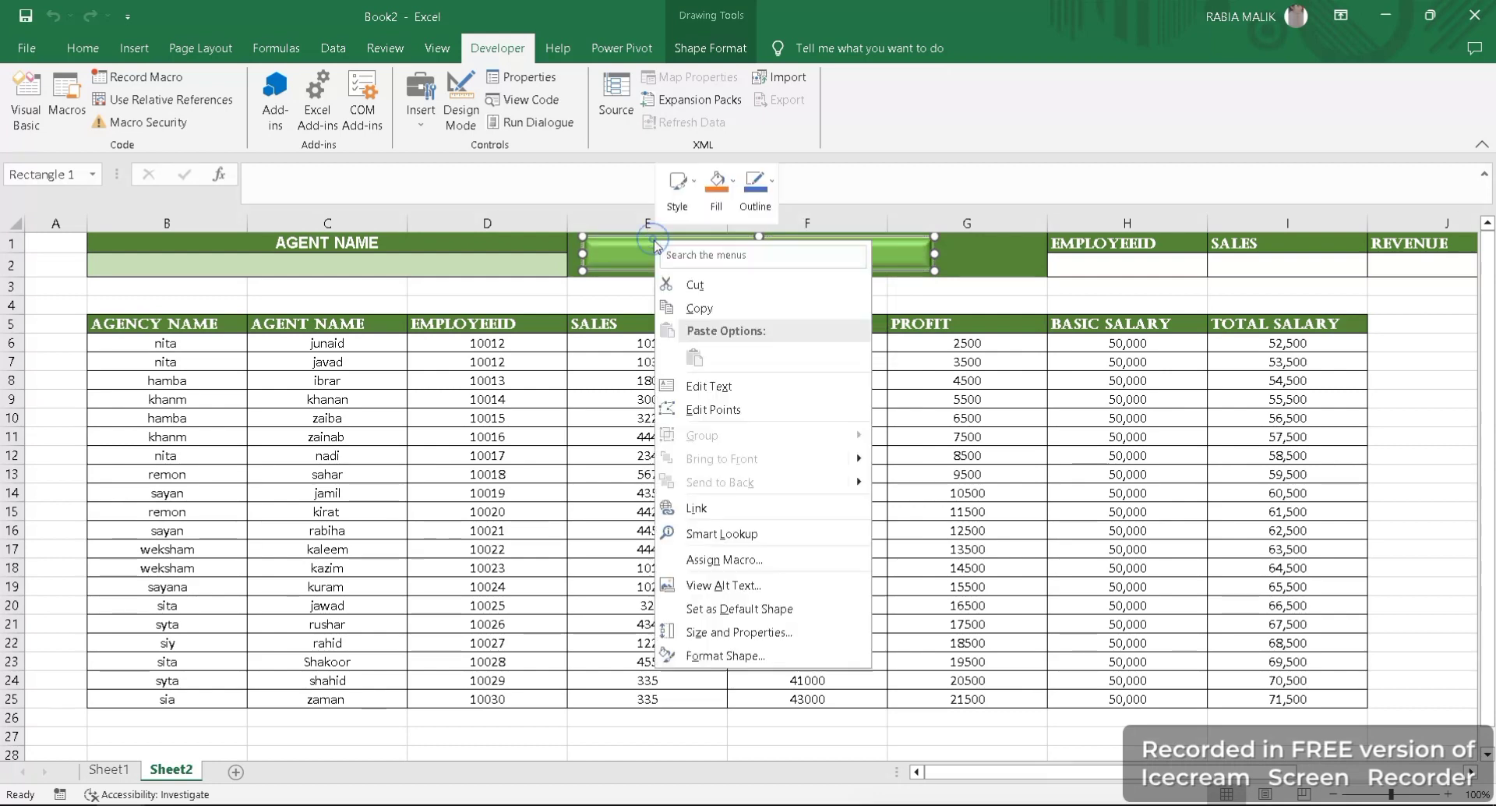
{"action": "left_click", "coordinate": [730, 561]}
{"action": "left_click", "coordinate": [679, 634]}
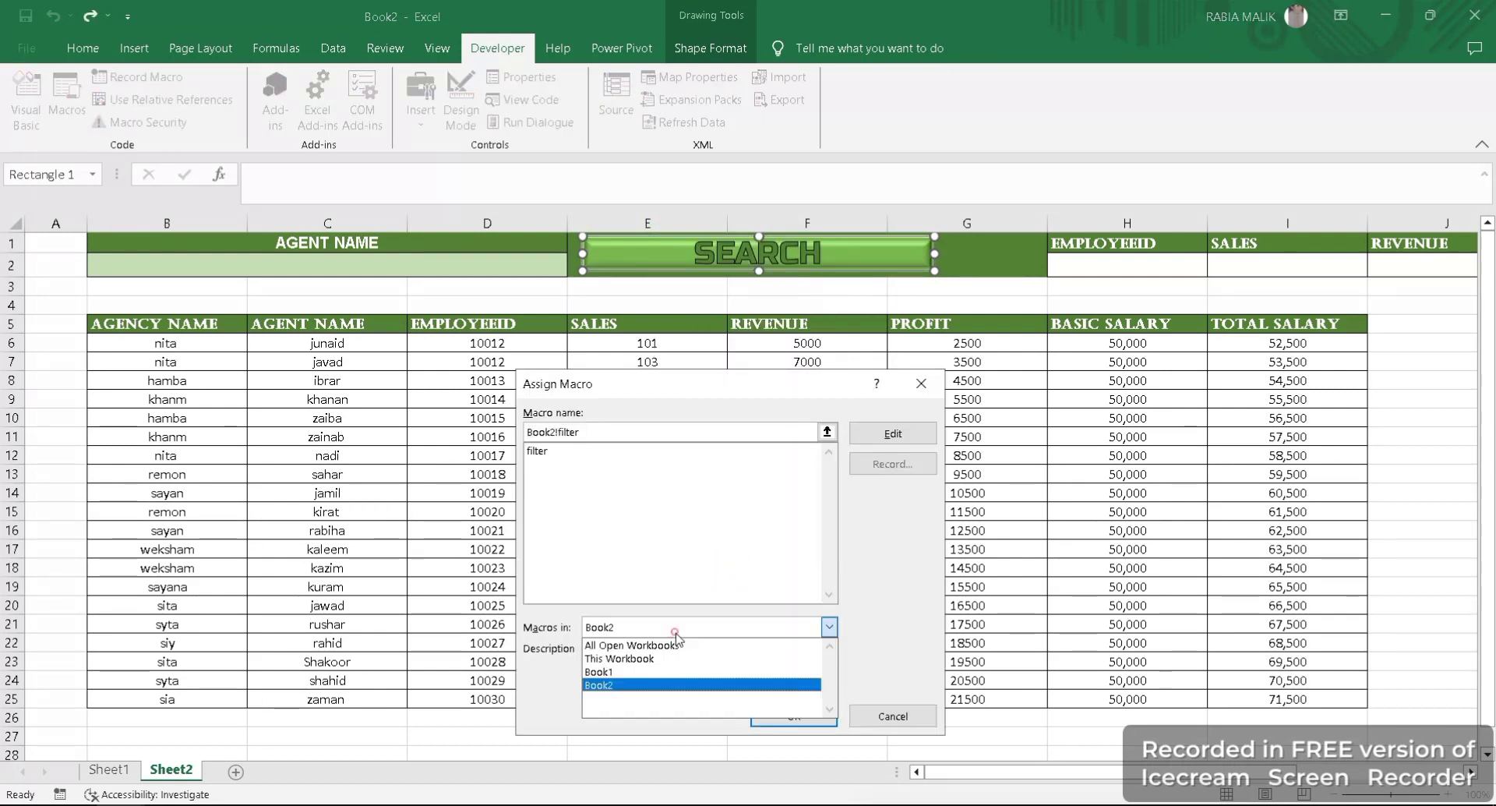
{"action": "left_click", "coordinate": [616, 677]}
{"action": "left_click", "coordinate": [752, 713]}
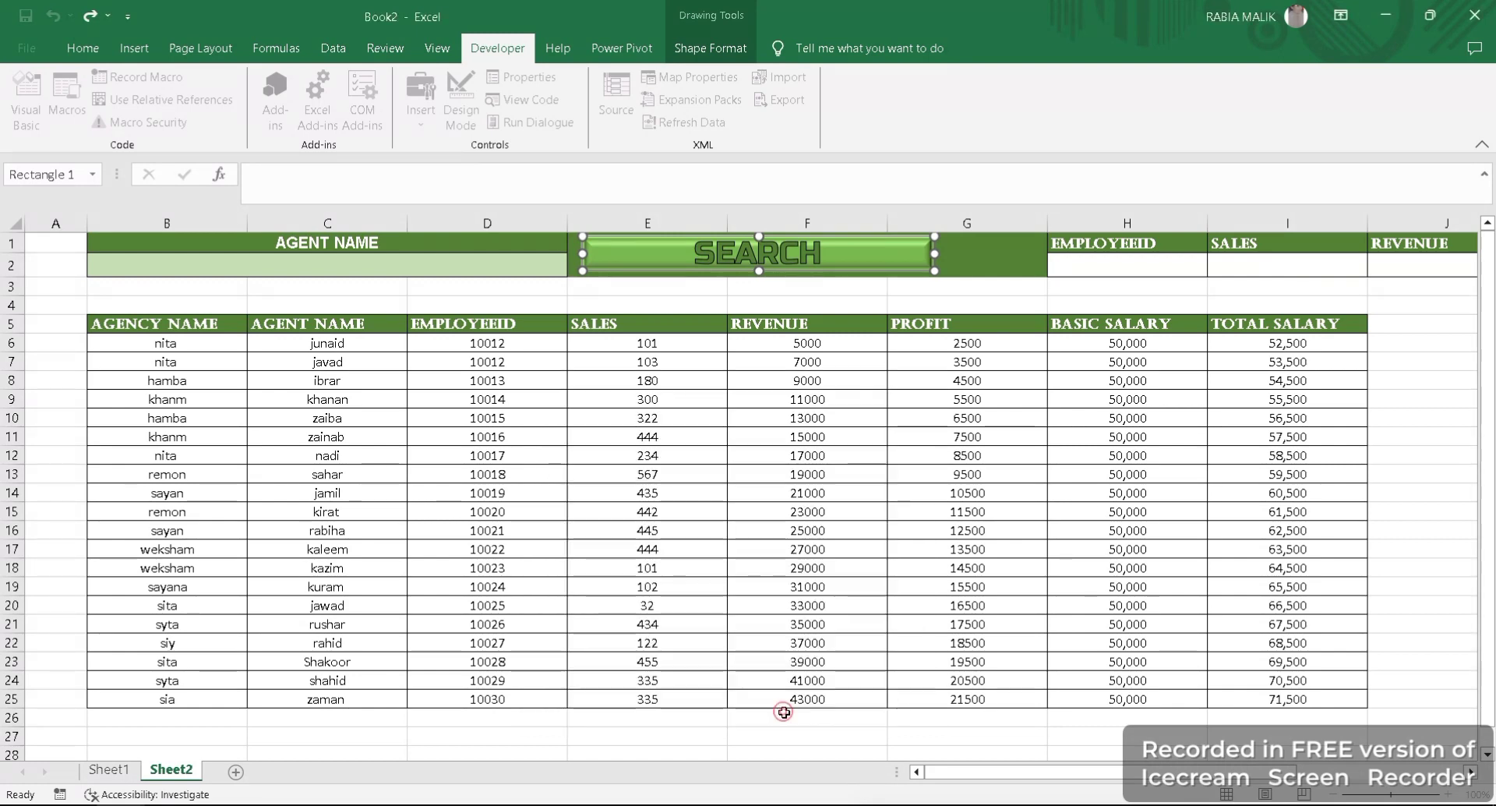
- Enter an agent's name in the AGENT NAME search cell B2 and run the search for that agent
{"action": "left_click", "coordinate": [318, 270]}
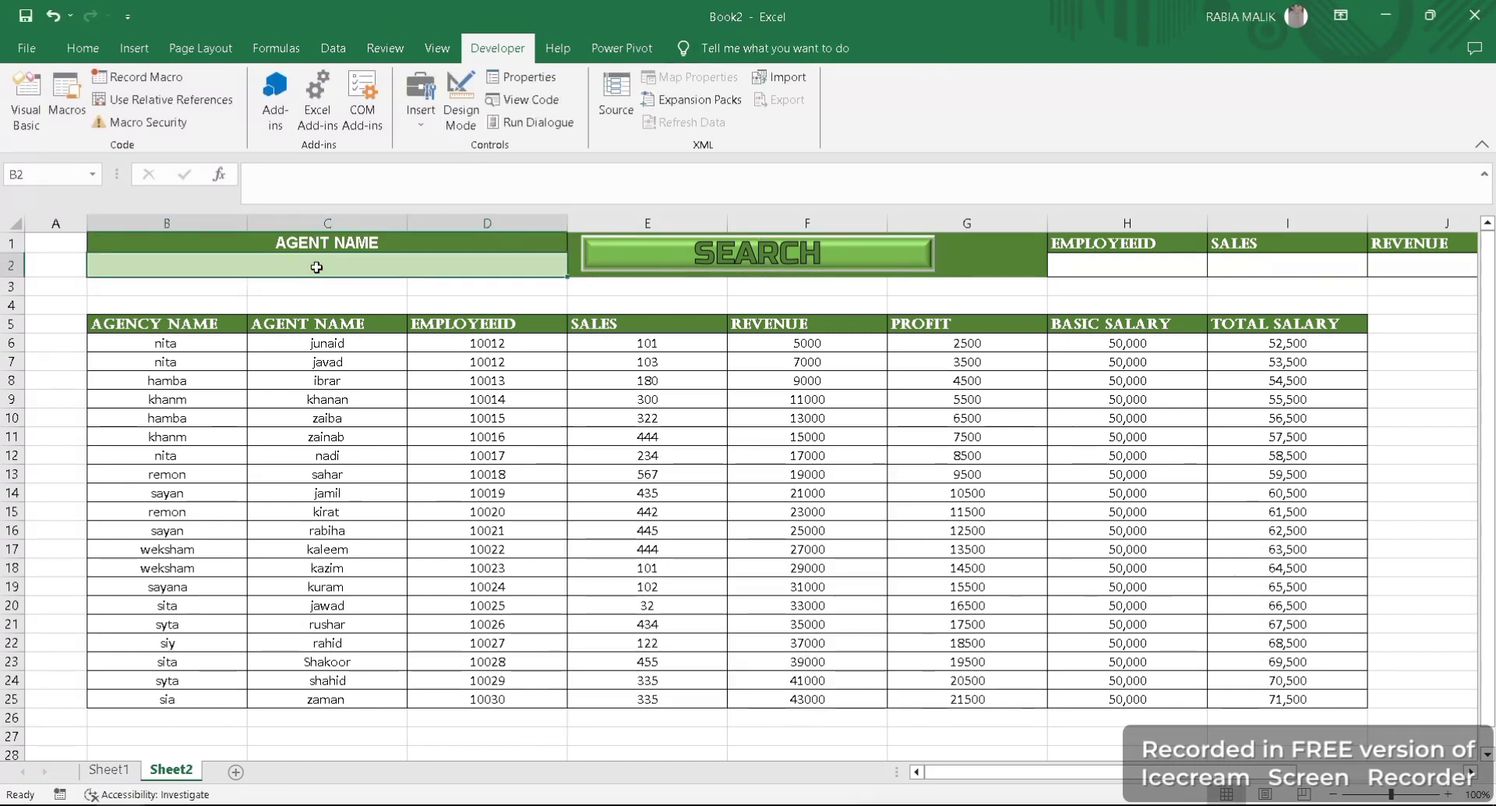
{"action": "type", "text": "khana"}
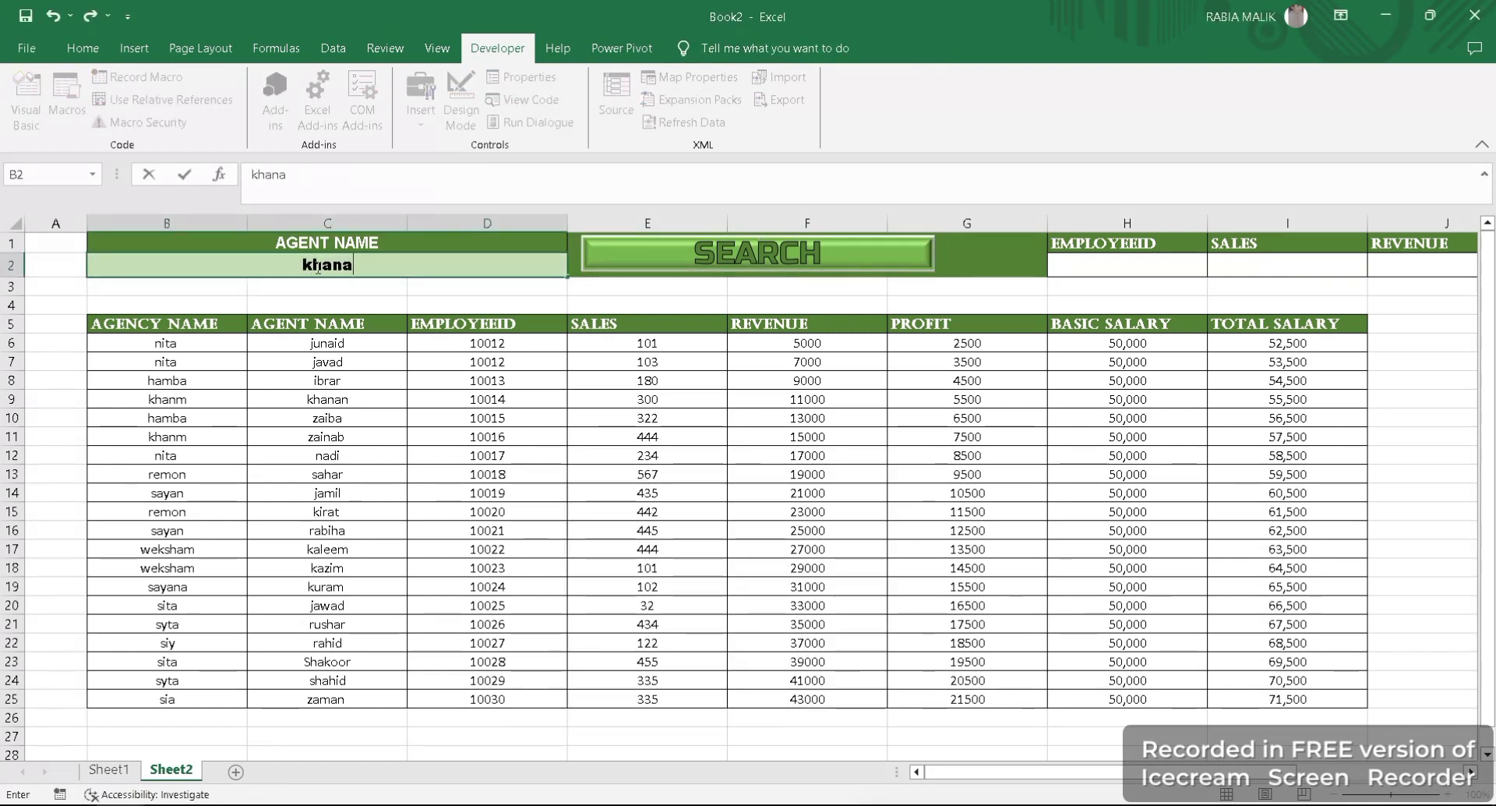
{"action": "key", "text": "BackSpace"}
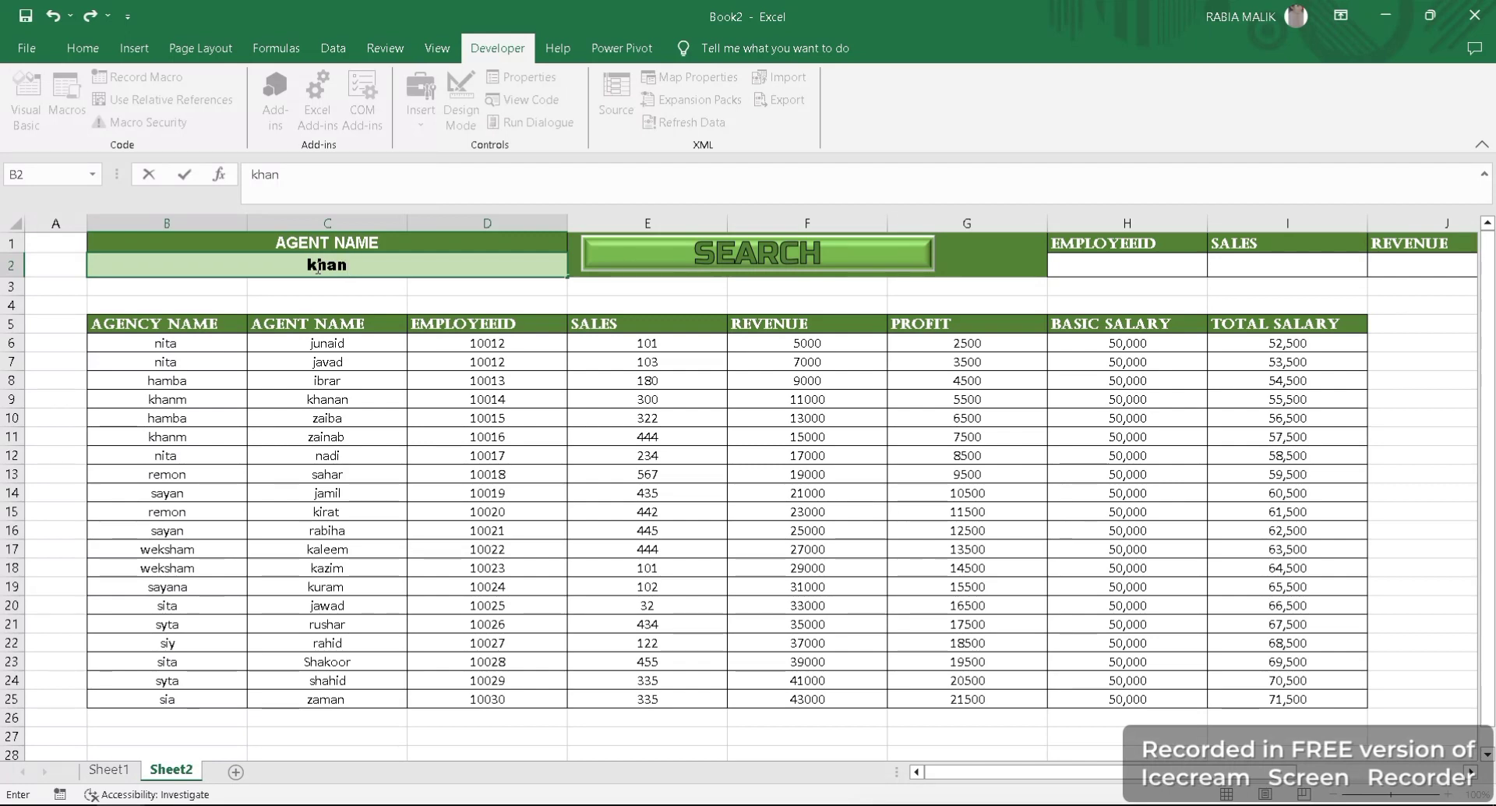
{"action": "key", "text": "Return"}
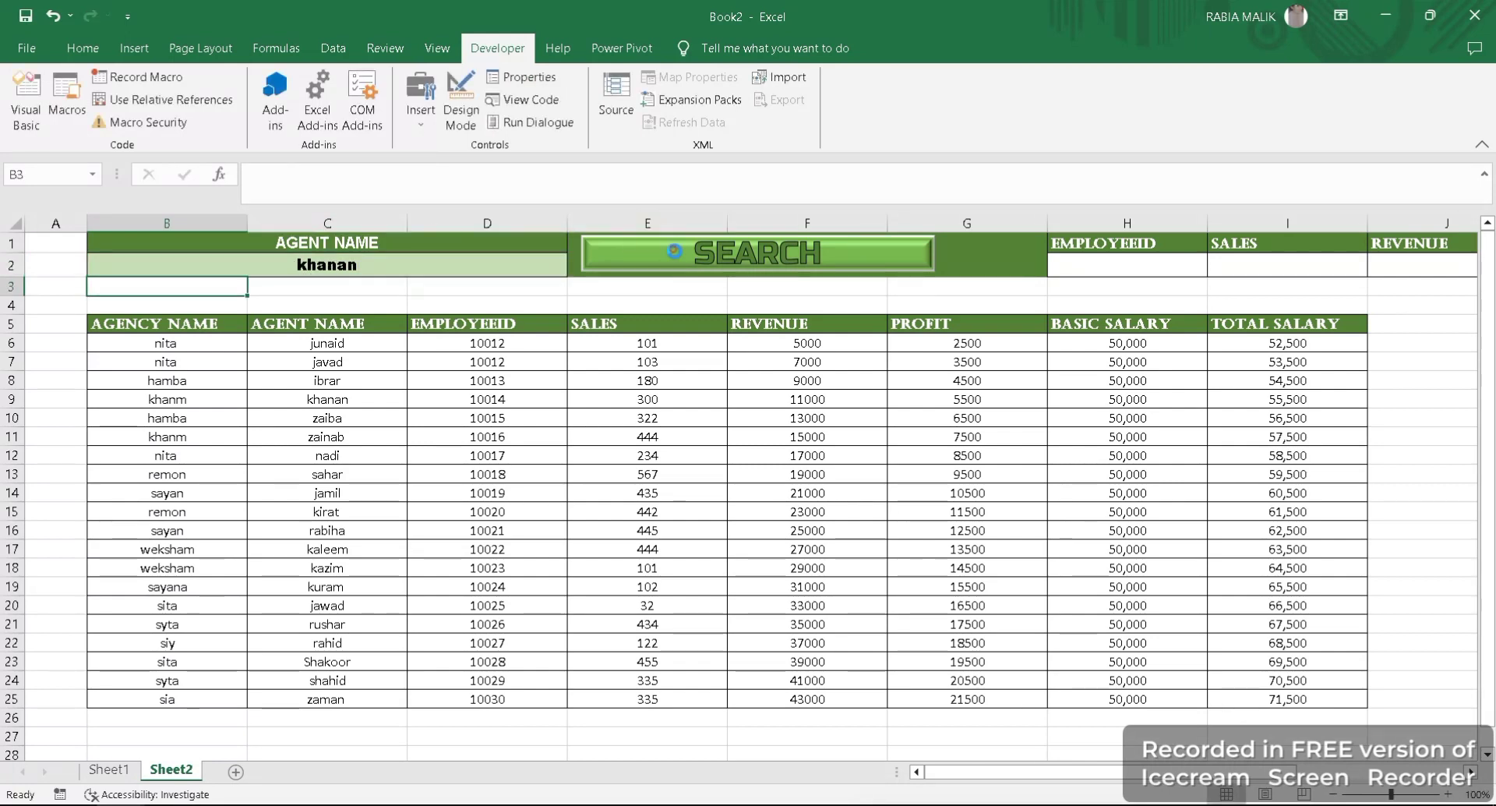
{"action": "left_click", "coordinate": [677, 259]}
{"action": "left_click", "coordinate": [306, 343]}
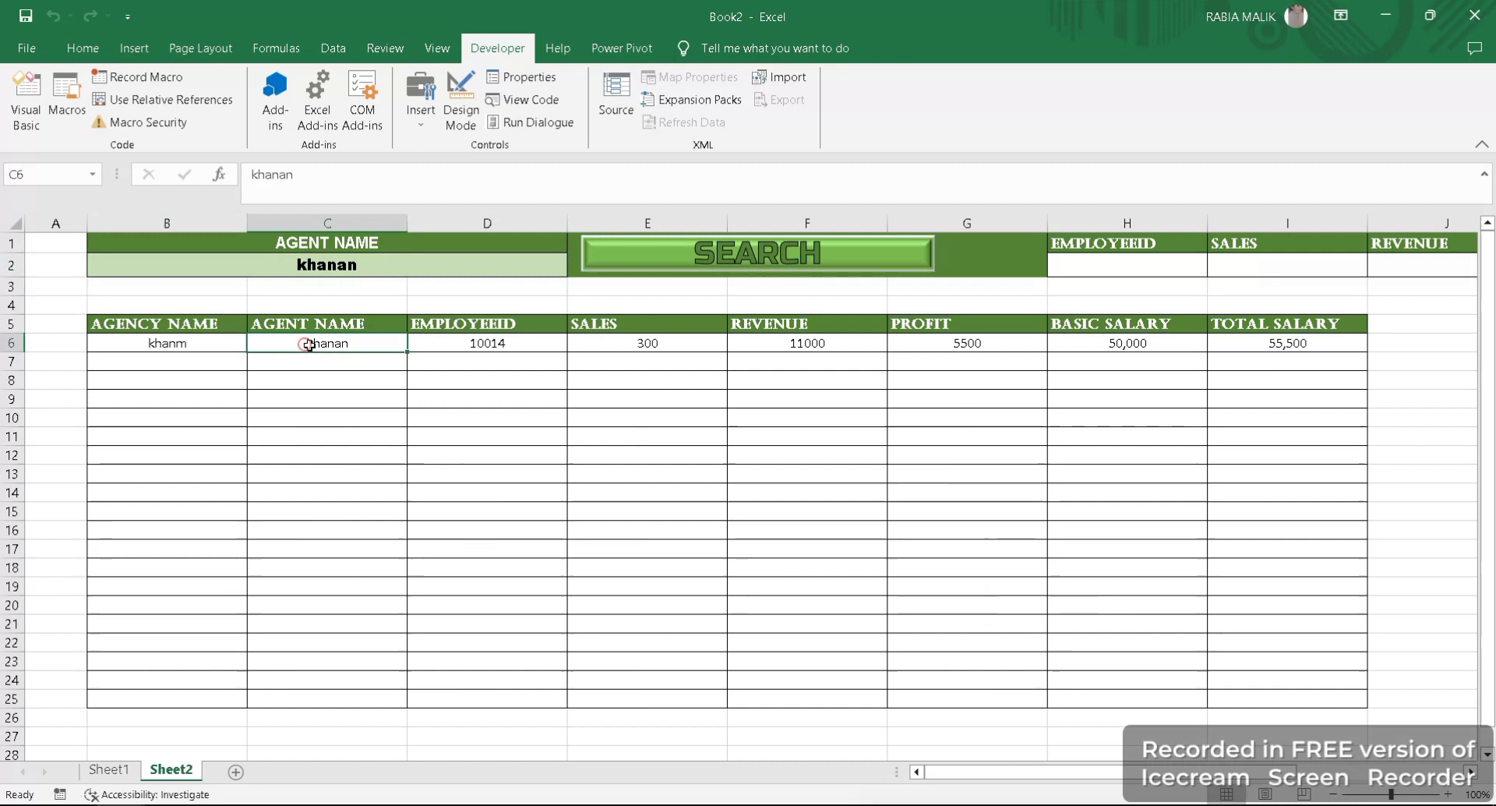
{"action": "left_click", "coordinate": [859, 361]}
{"action": "left_click", "coordinate": [1060, 283]}
{"action": "left_click", "coordinate": [816, 282]}
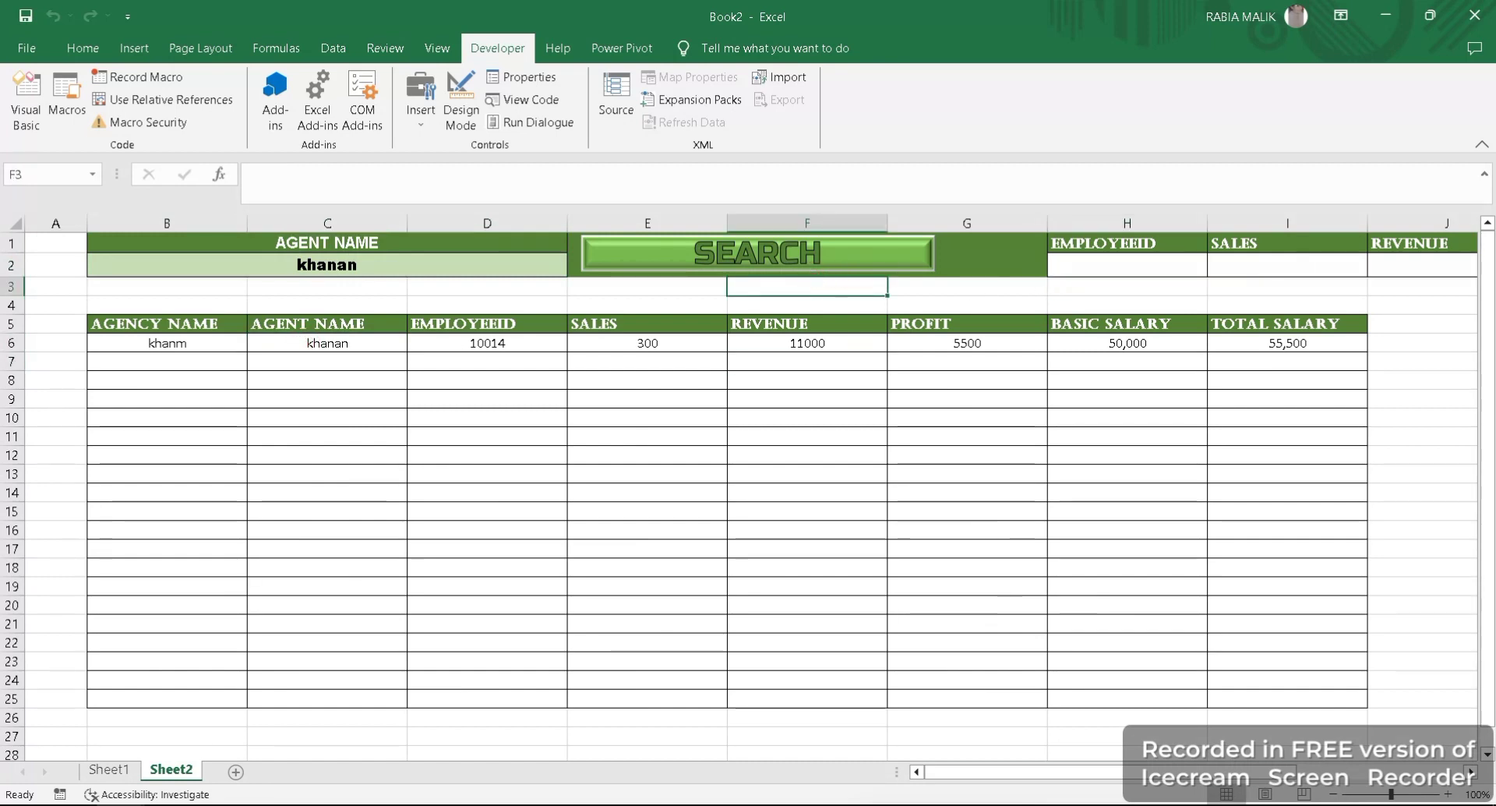
- Clear the agent's name from search cell B2 and run the search for all records
{"action": "left_click_drag", "start_coordinate": [1007, 780], "coordinate": [1173, 773]}
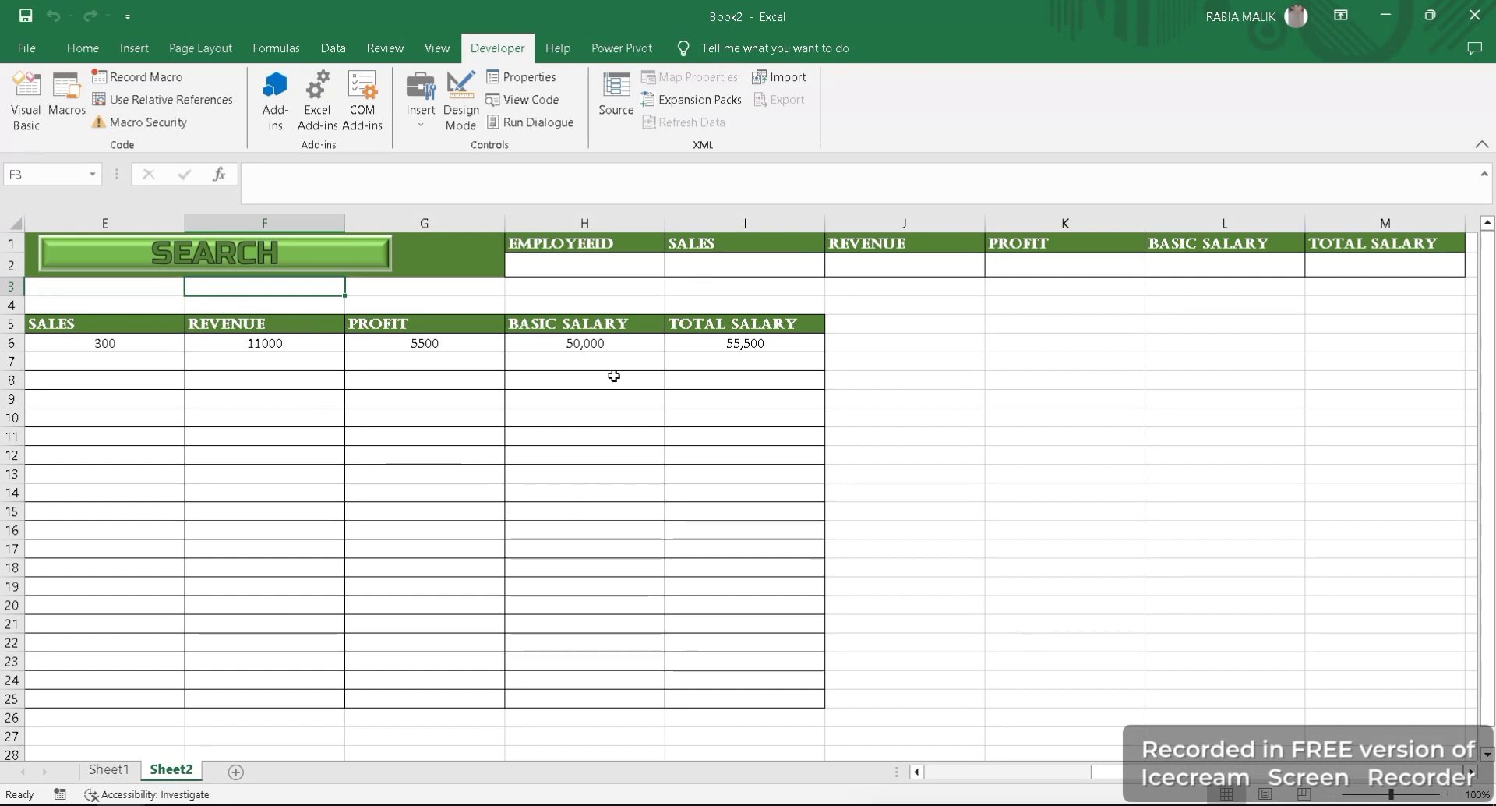
{"action": "left_click_drag", "start_coordinate": [1148, 772], "coordinate": [976, 773]}
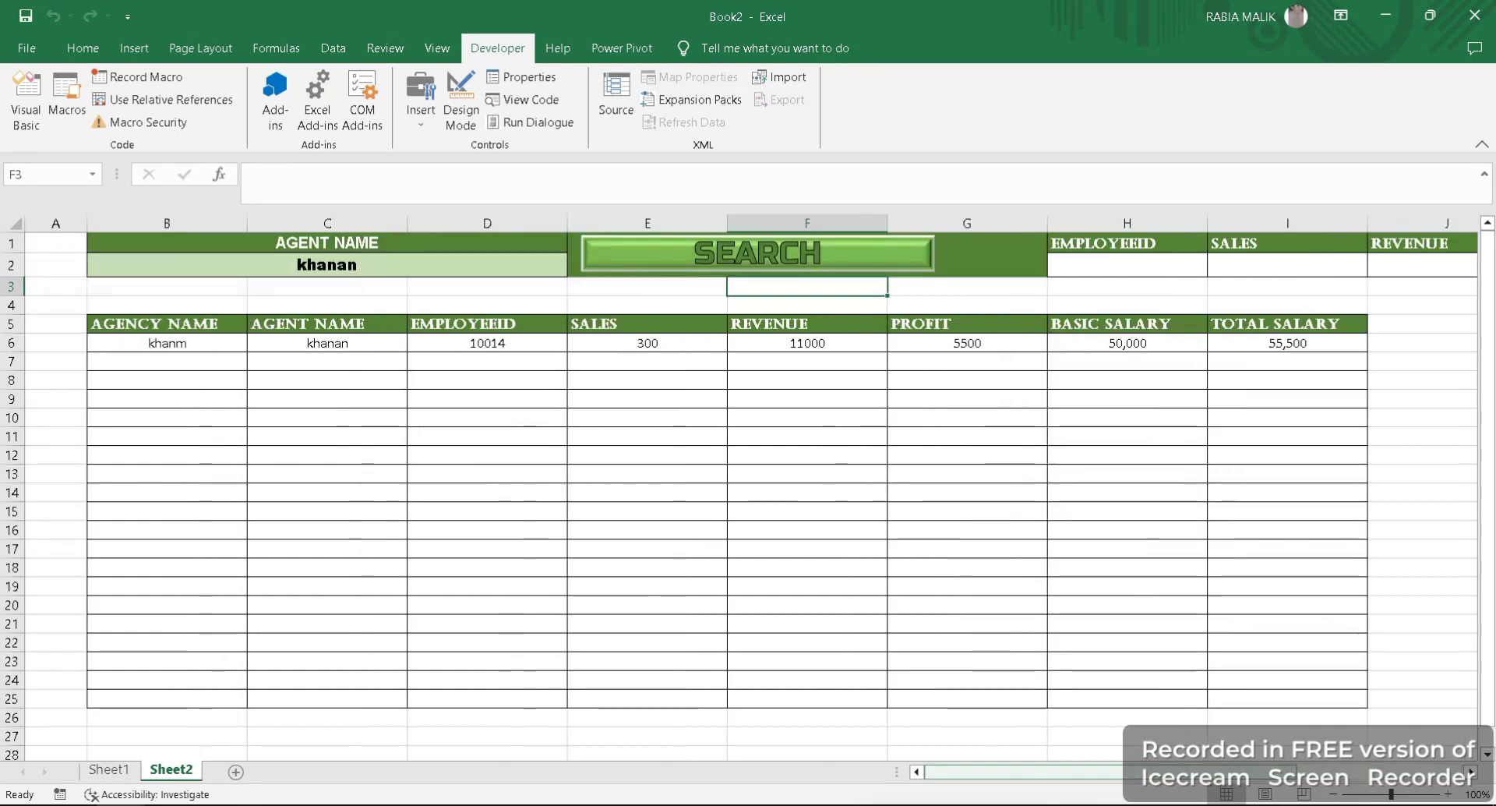
{"action": "left_click", "coordinate": [1334, 795]}
{"action": "left_click", "coordinate": [1334, 795]}
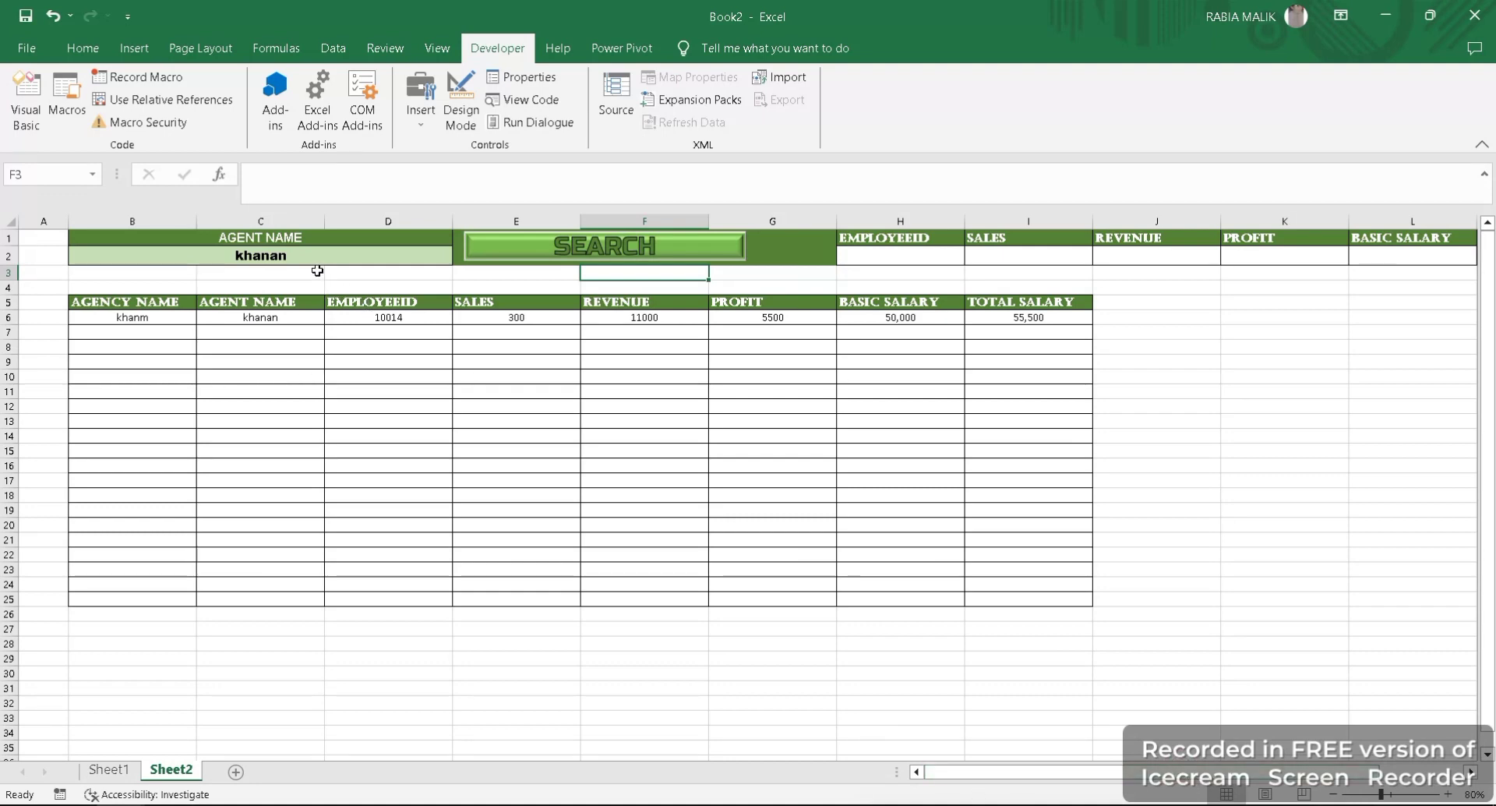
{"action": "left_click", "coordinate": [315, 261]}
{"action": "key", "text": "BackSpace"}
{"action": "left_click", "coordinate": [499, 261]}
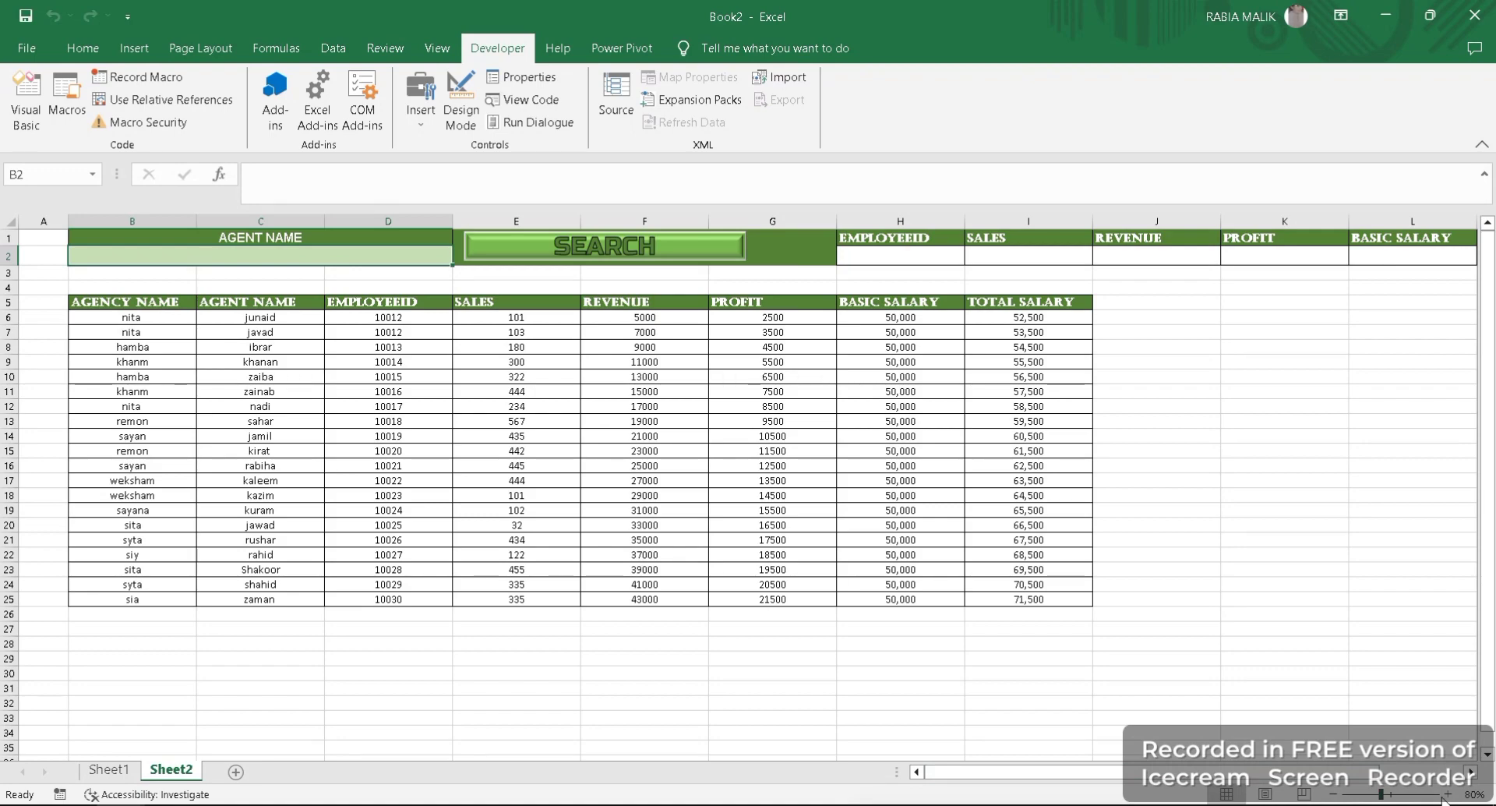
- Collapse the EMPLOYEEID column D until it is hidden, and narrow columns B and C
{"action": "left_click", "coordinate": [1447, 794]}
{"action": "left_click", "coordinate": [1447, 794]}
{"action": "left_click", "coordinate": [1447, 794]}
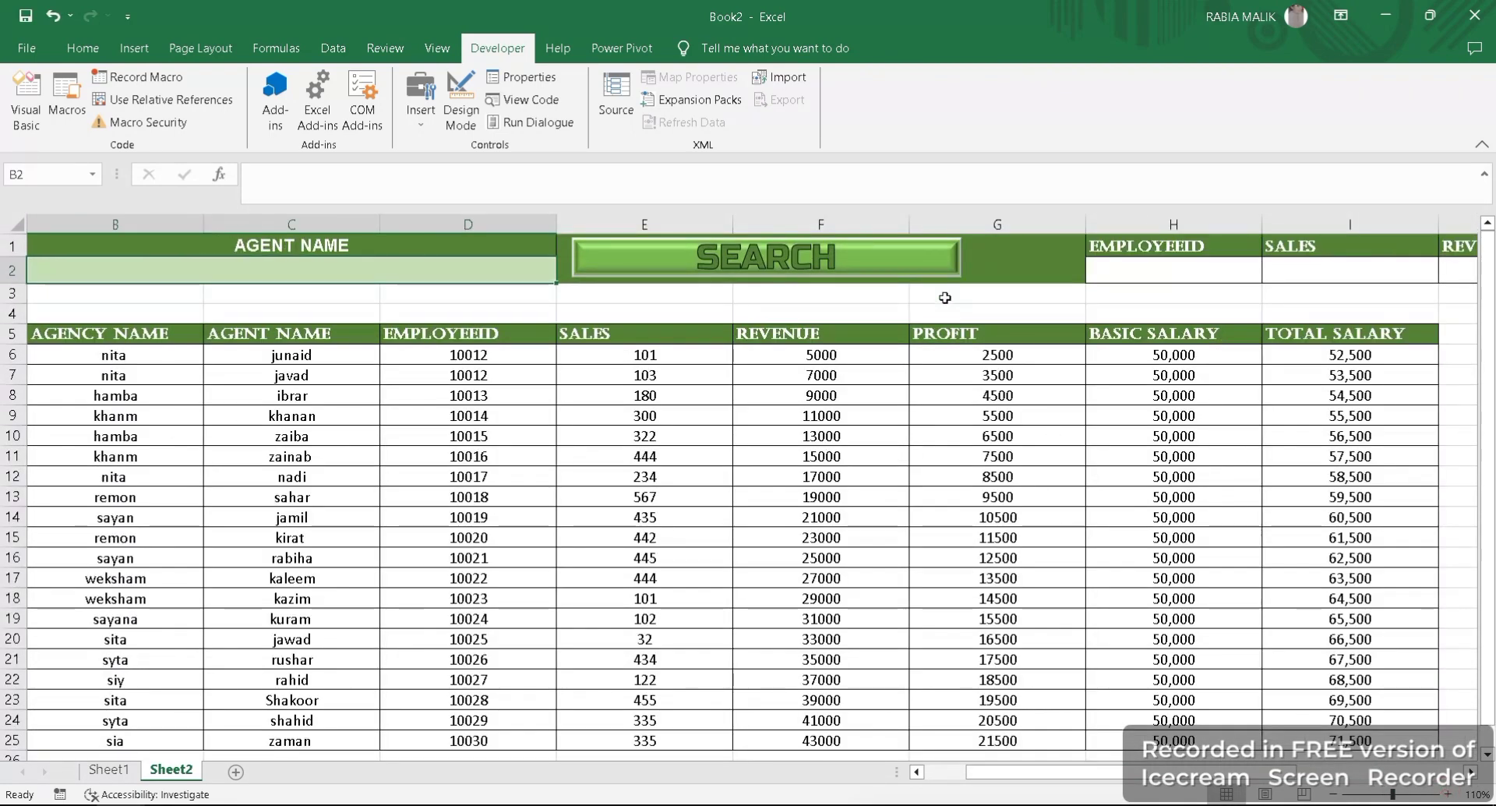
{"action": "left_click_drag", "start_coordinate": [1114, 771], "coordinate": [916, 767]}
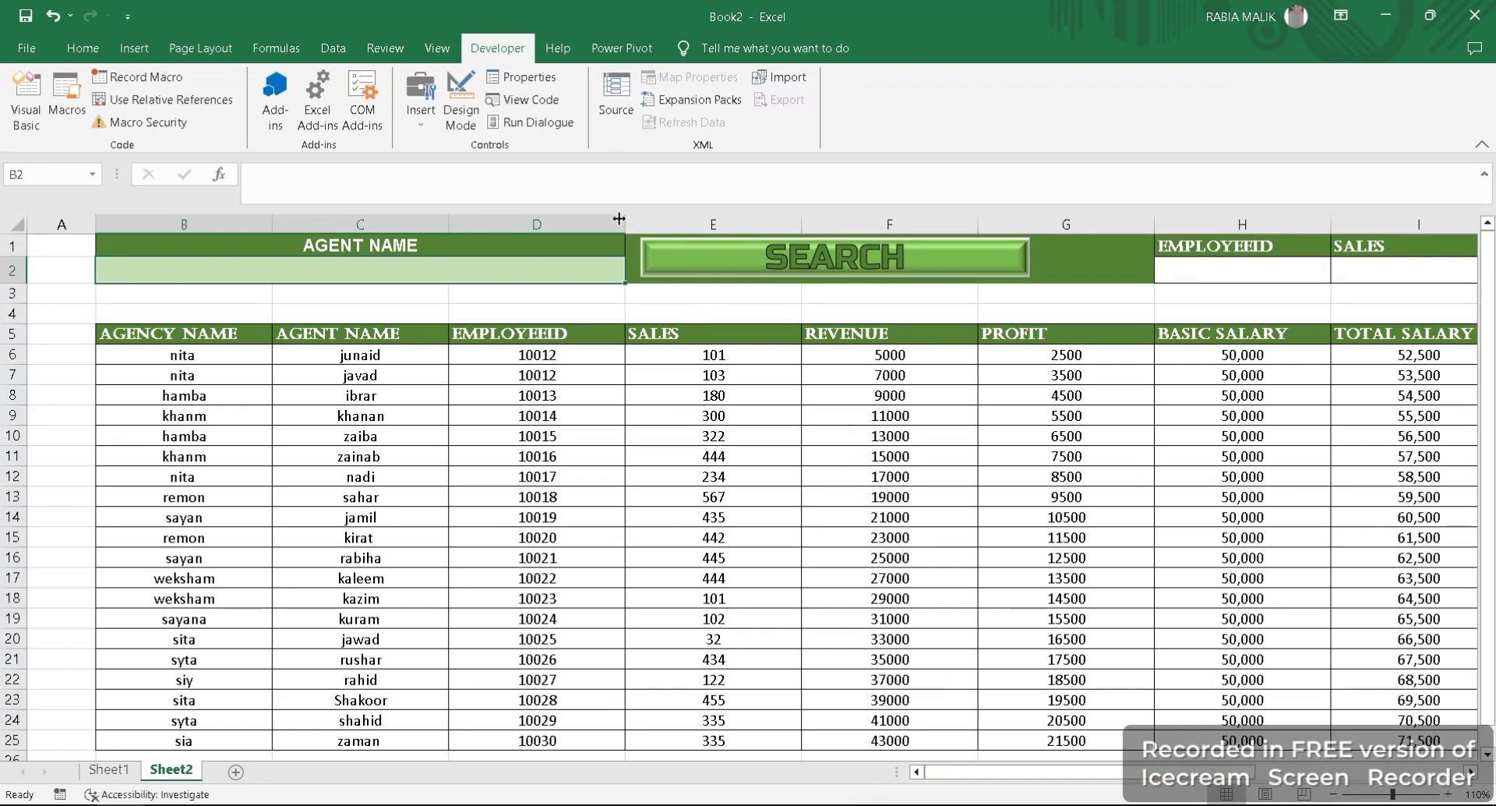
{"action": "left_click_drag", "start_coordinate": [618, 219], "coordinate": [446, 225]}
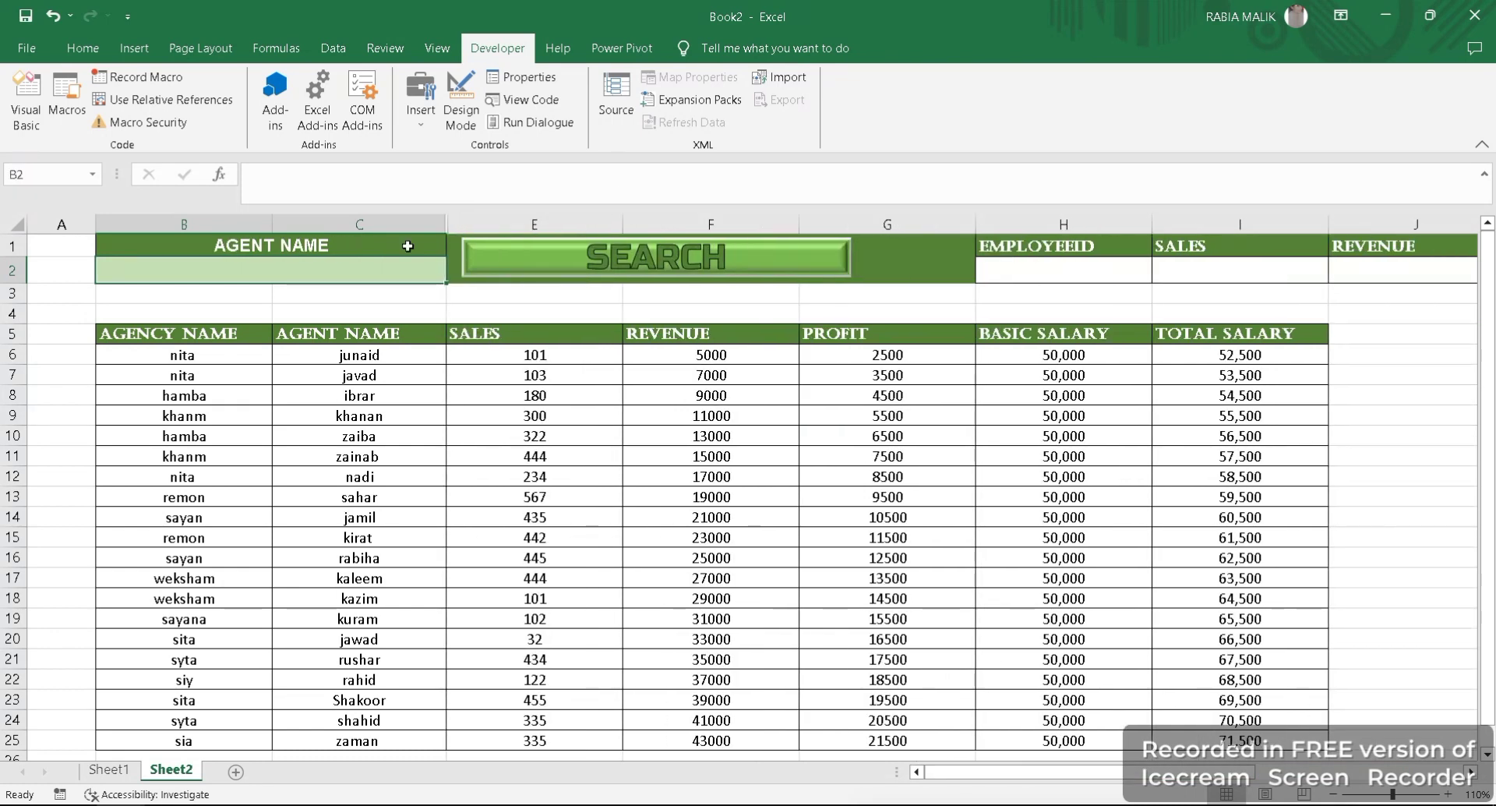
{"action": "left_click_drag", "start_coordinate": [271, 226], "coordinate": [208, 233]}
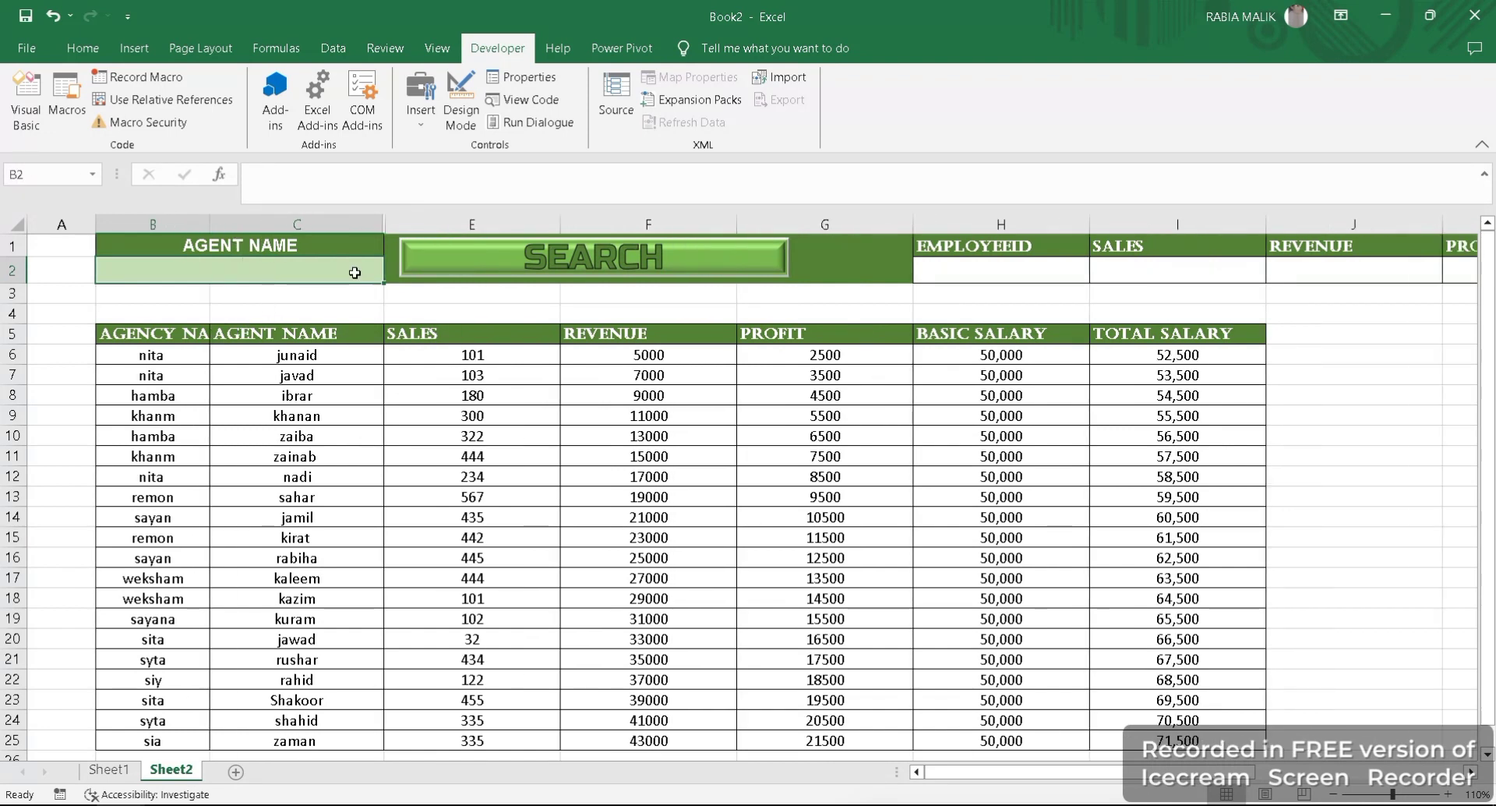
{"action": "left_click_drag", "start_coordinate": [384, 226], "coordinate": [329, 232]}
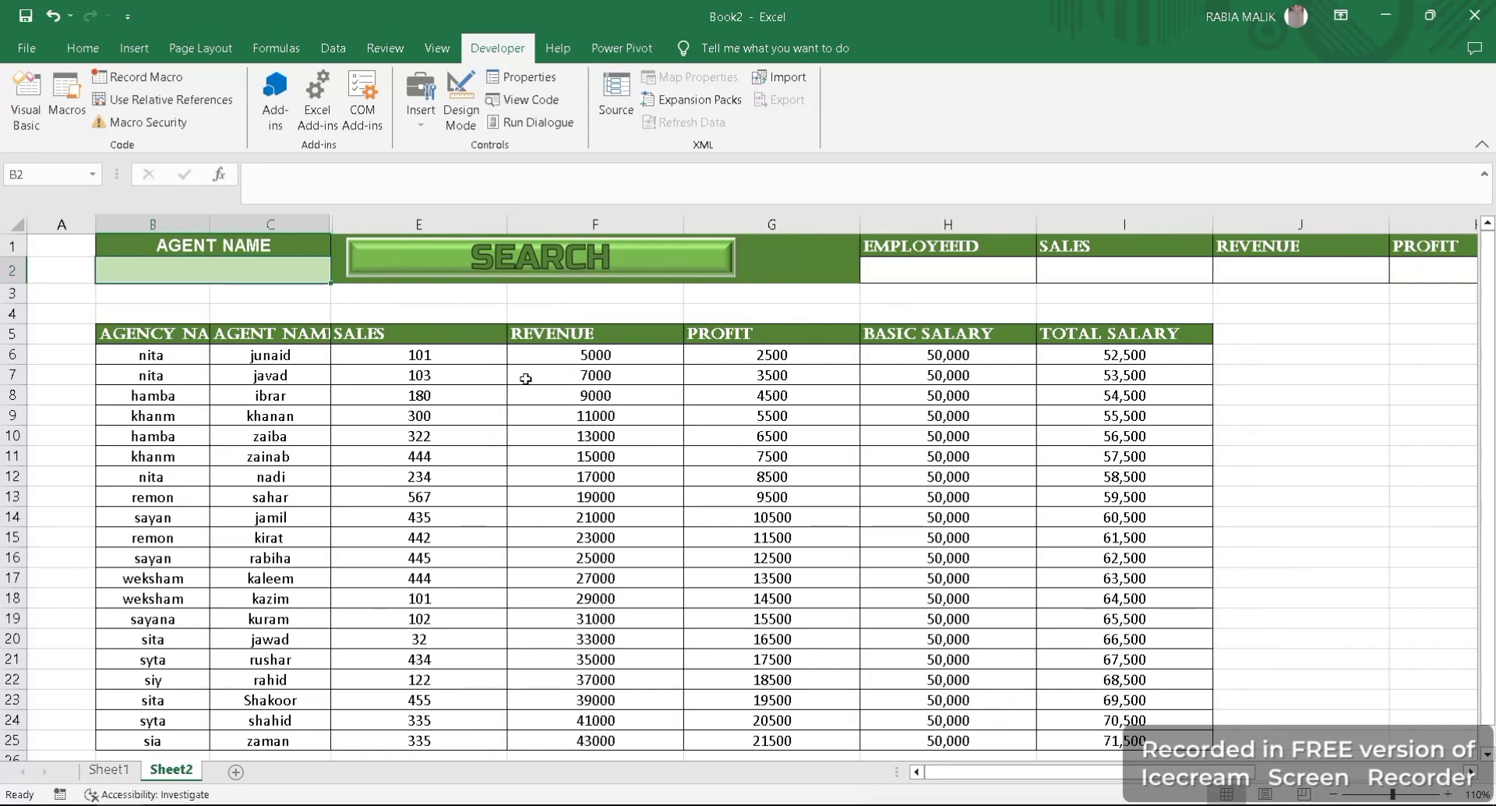
- Narrow columns H to L closer to their EMPLOYEEID, SALES, REVENUE, PROFIT and BASIC SALARY headings in row 1
{"action": "left_click", "coordinate": [988, 269]}
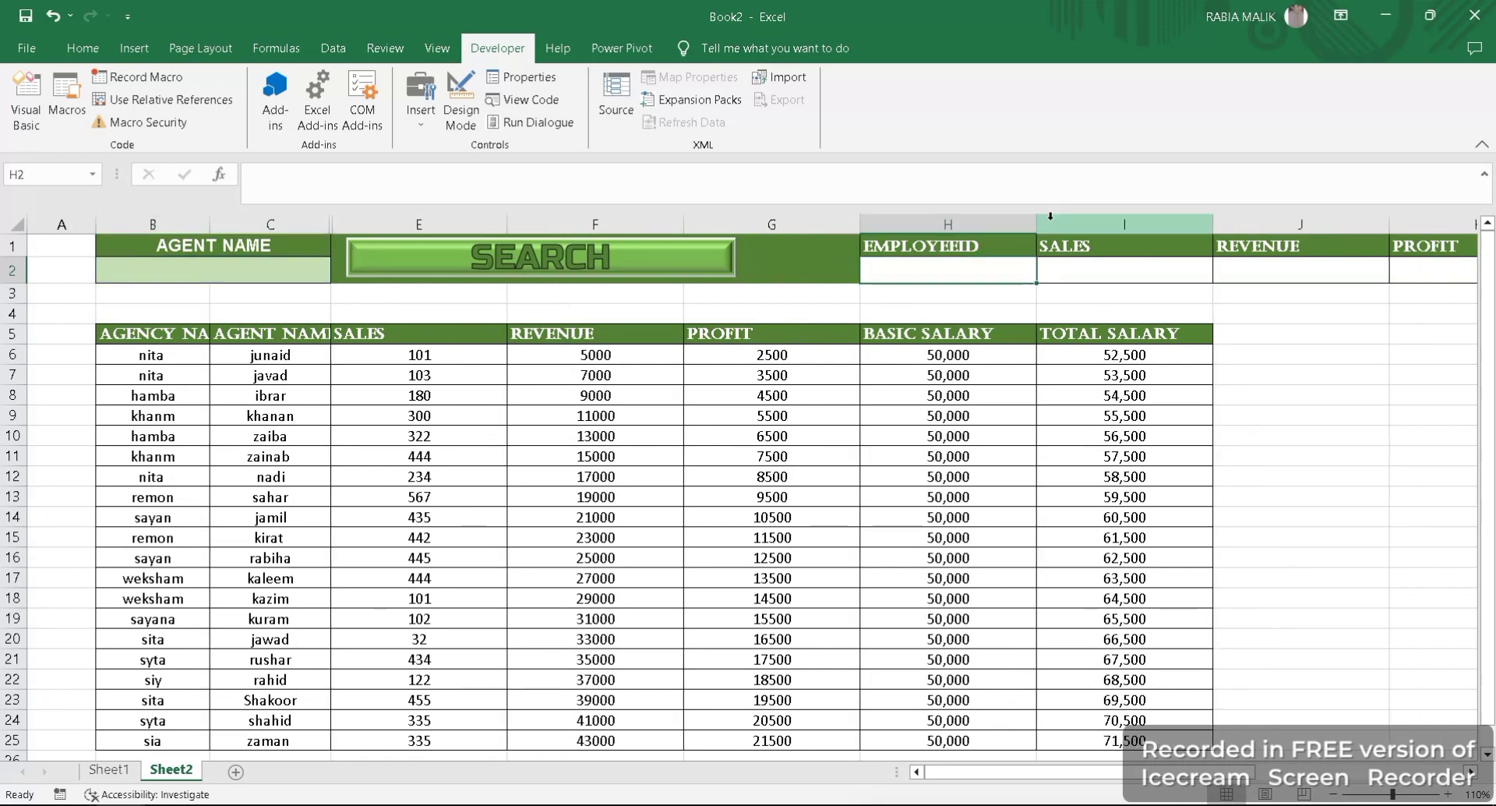
{"action": "left_click_drag", "start_coordinate": [1034, 223], "coordinate": [993, 228]}
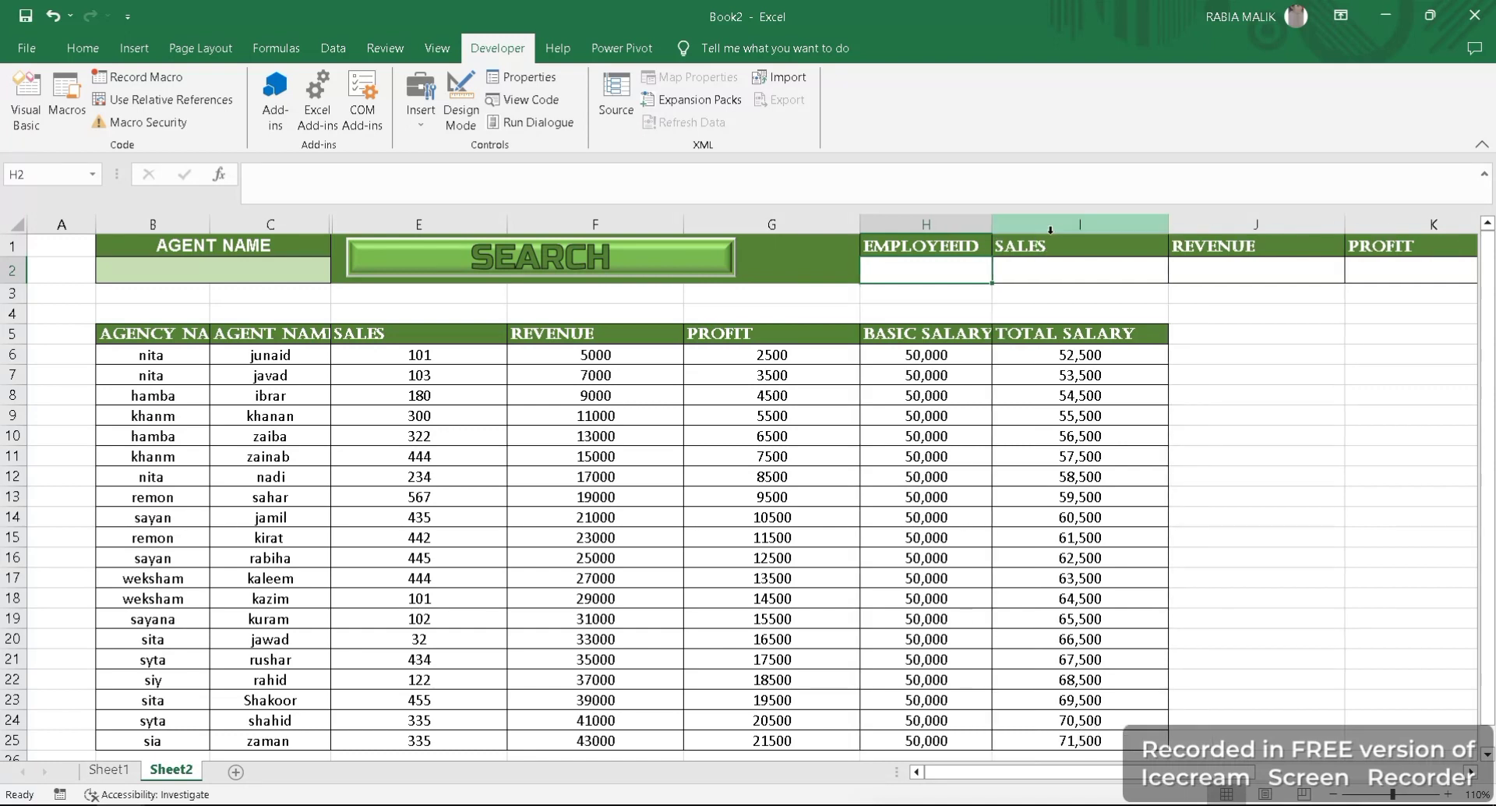
{"action": "left_click", "coordinate": [1086, 224]}
{"action": "left_click_drag", "start_coordinate": [1169, 218], "coordinate": [1069, 224]}
{"action": "left_click", "coordinate": [1148, 243]}
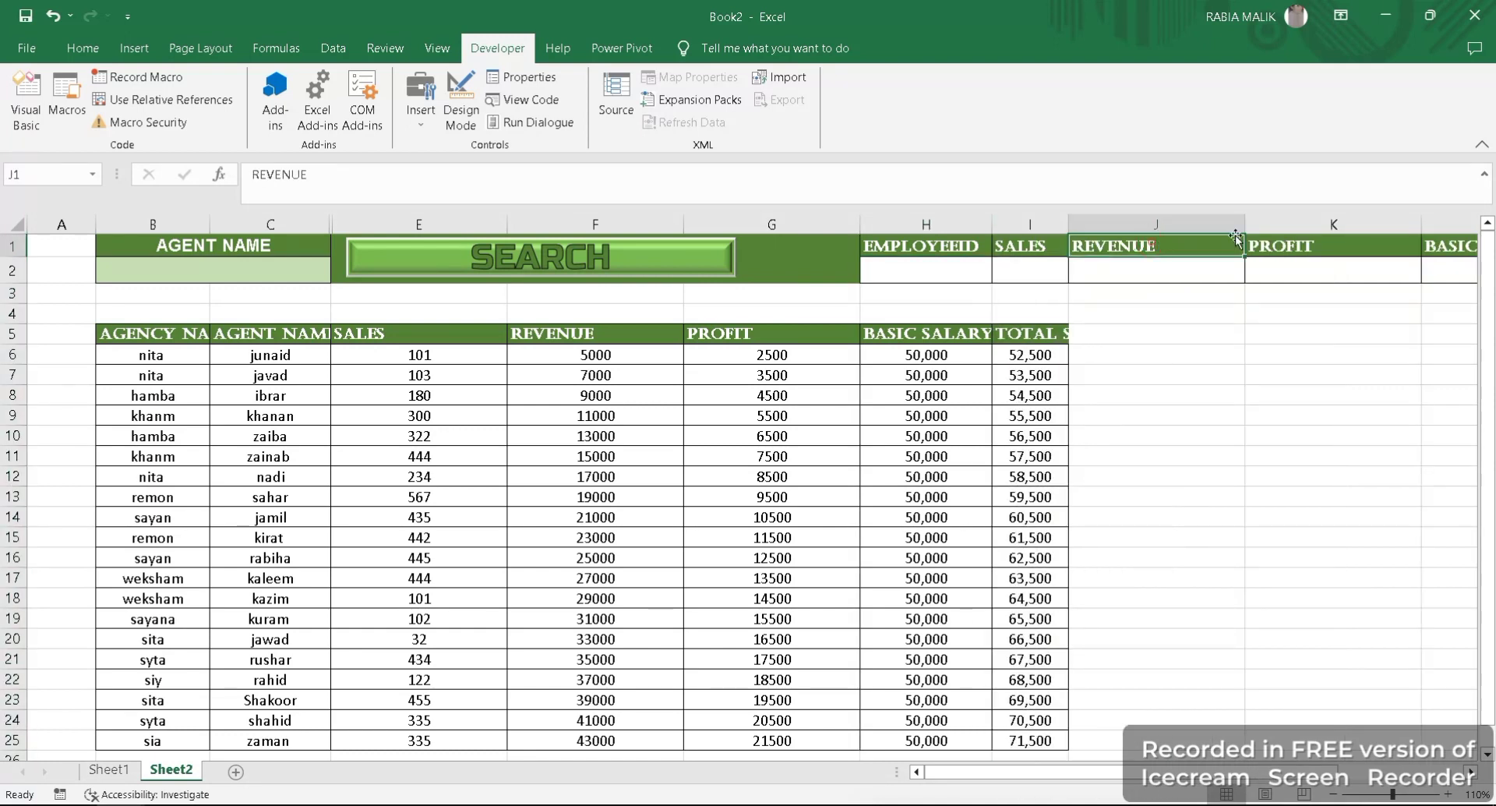
{"action": "left_click_drag", "start_coordinate": [1244, 226], "coordinate": [1170, 224]}
{"action": "left_click", "coordinate": [1321, 226]}
{"action": "left_click_drag", "start_coordinate": [1347, 224], "coordinate": [1257, 225]}
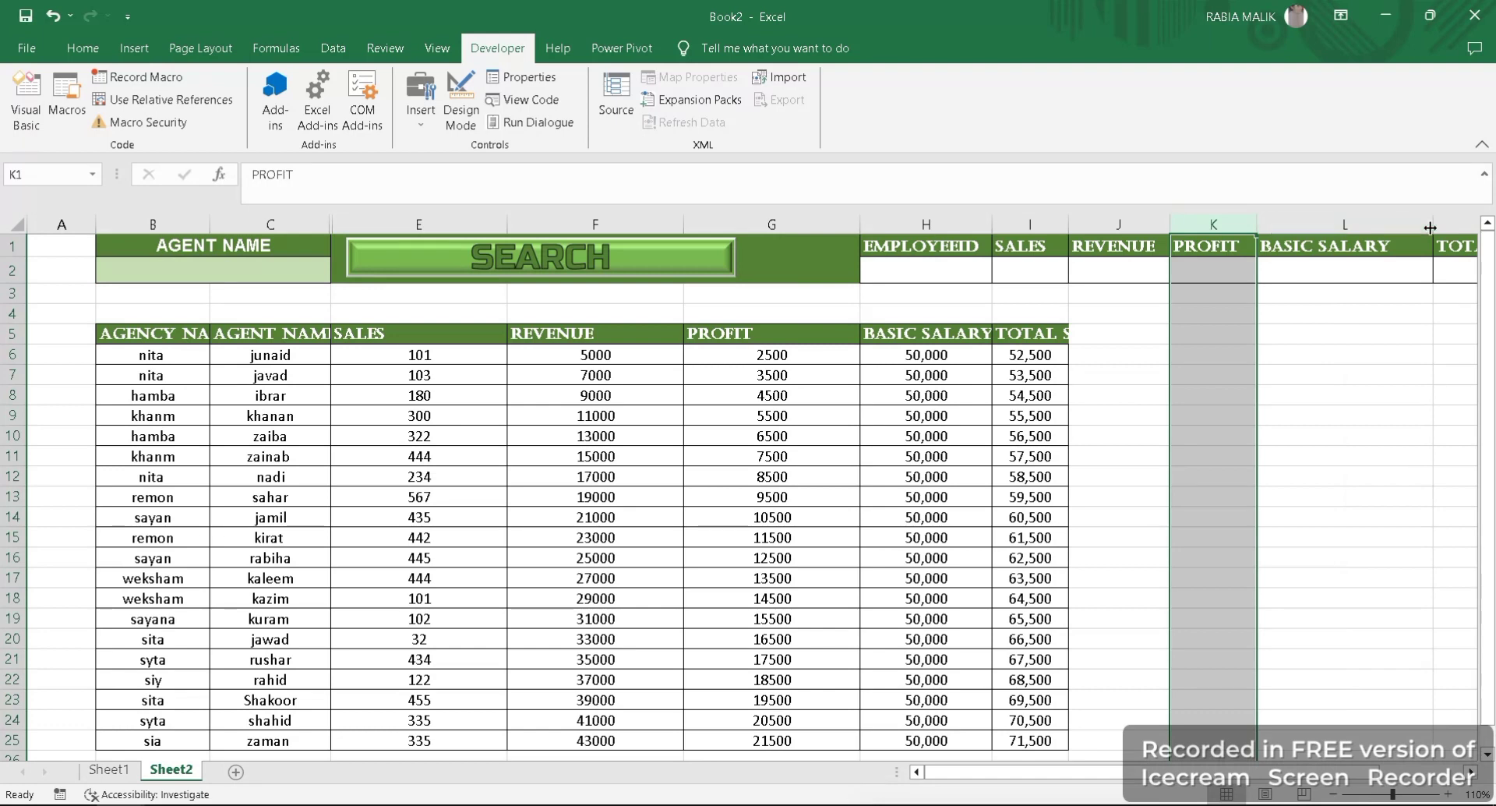
{"action": "left_click_drag", "start_coordinate": [1432, 225], "coordinate": [1399, 226]}
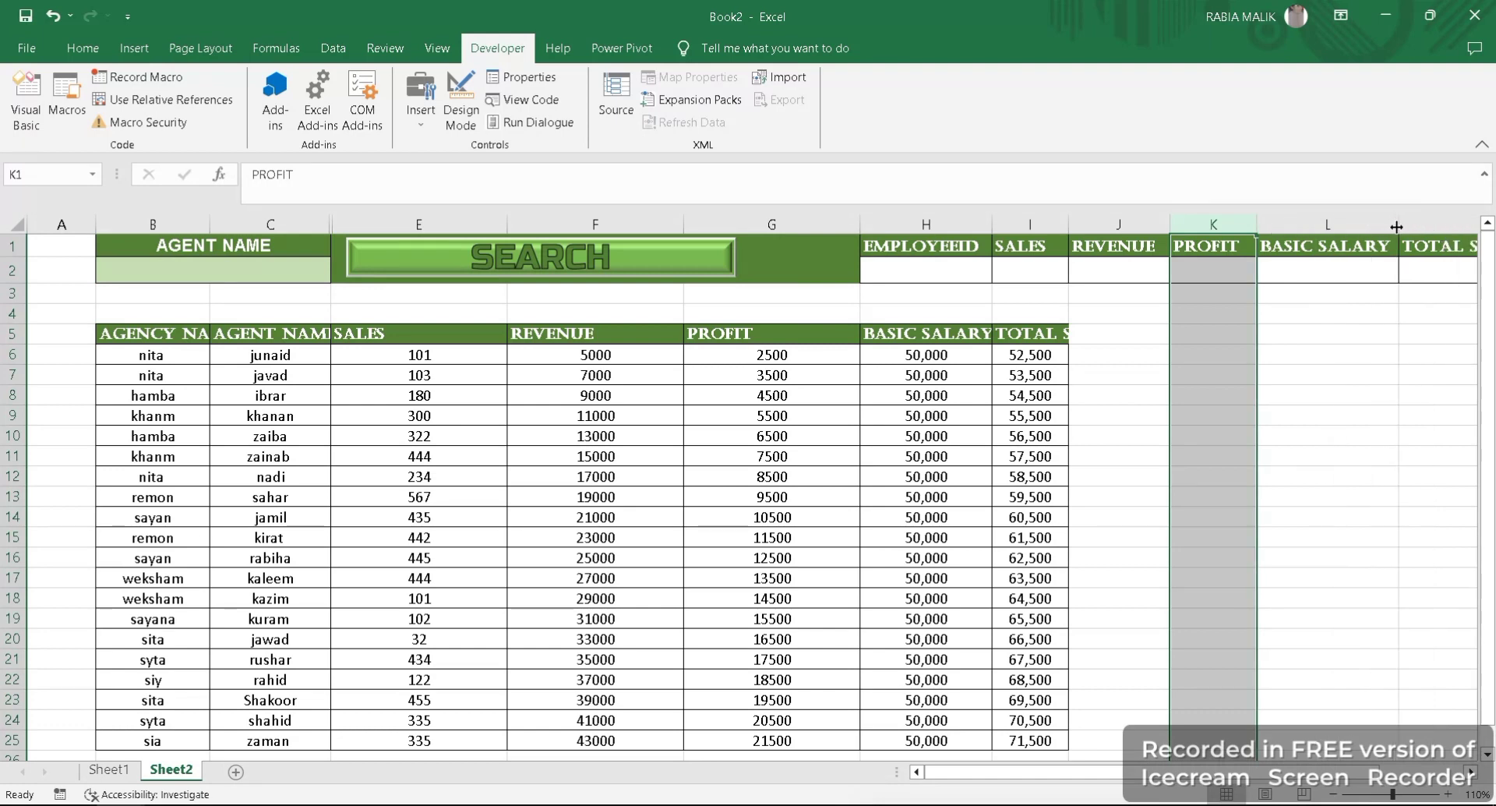
- AutoFit the column widths and row heights of the summary block H1:M2
{"action": "left_click", "coordinate": [1176, 374]}
{"action": "left_click_drag", "start_coordinate": [900, 257], "coordinate": [1342, 273]}
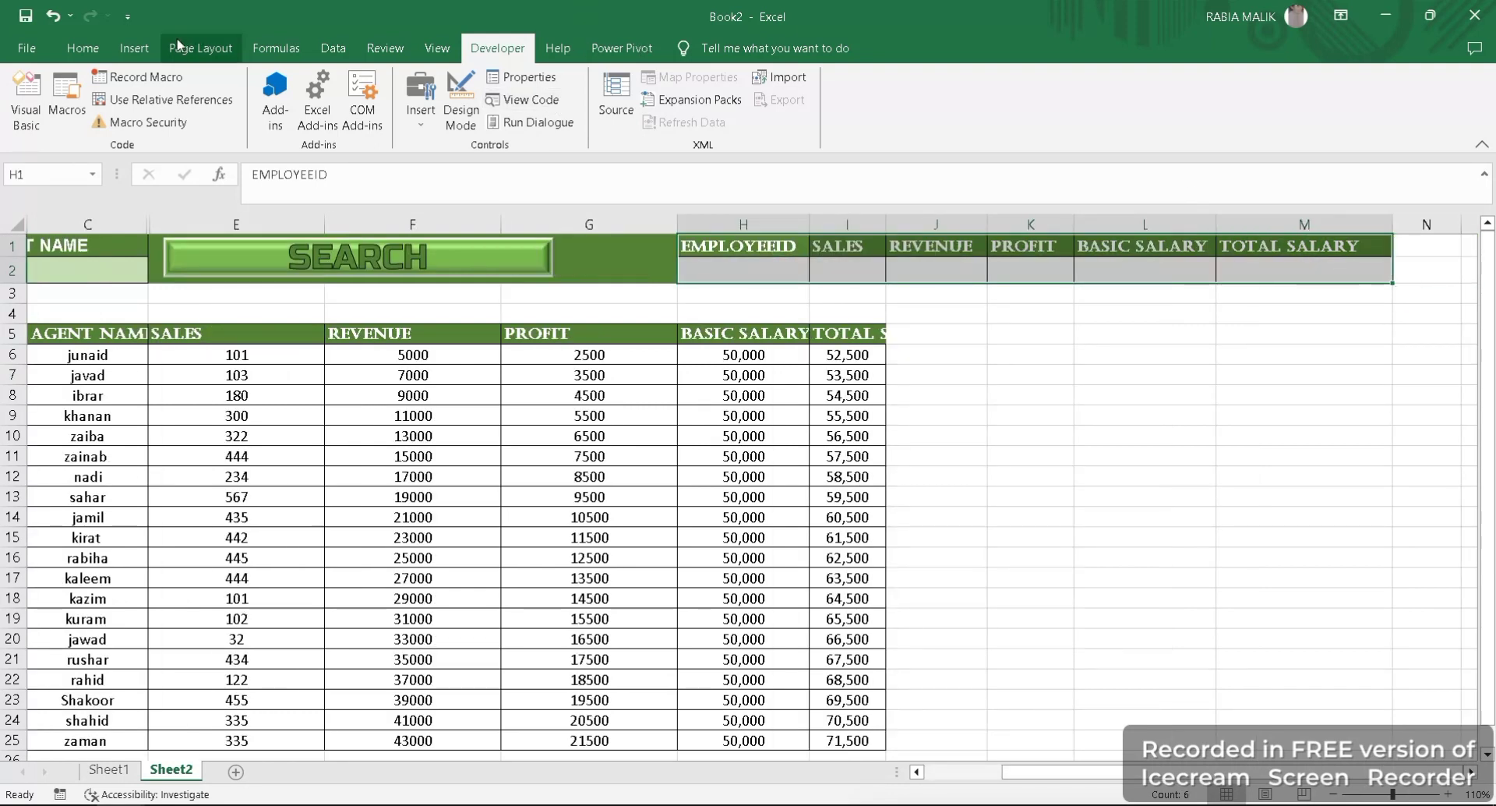
{"action": "left_click", "coordinate": [82, 48]}
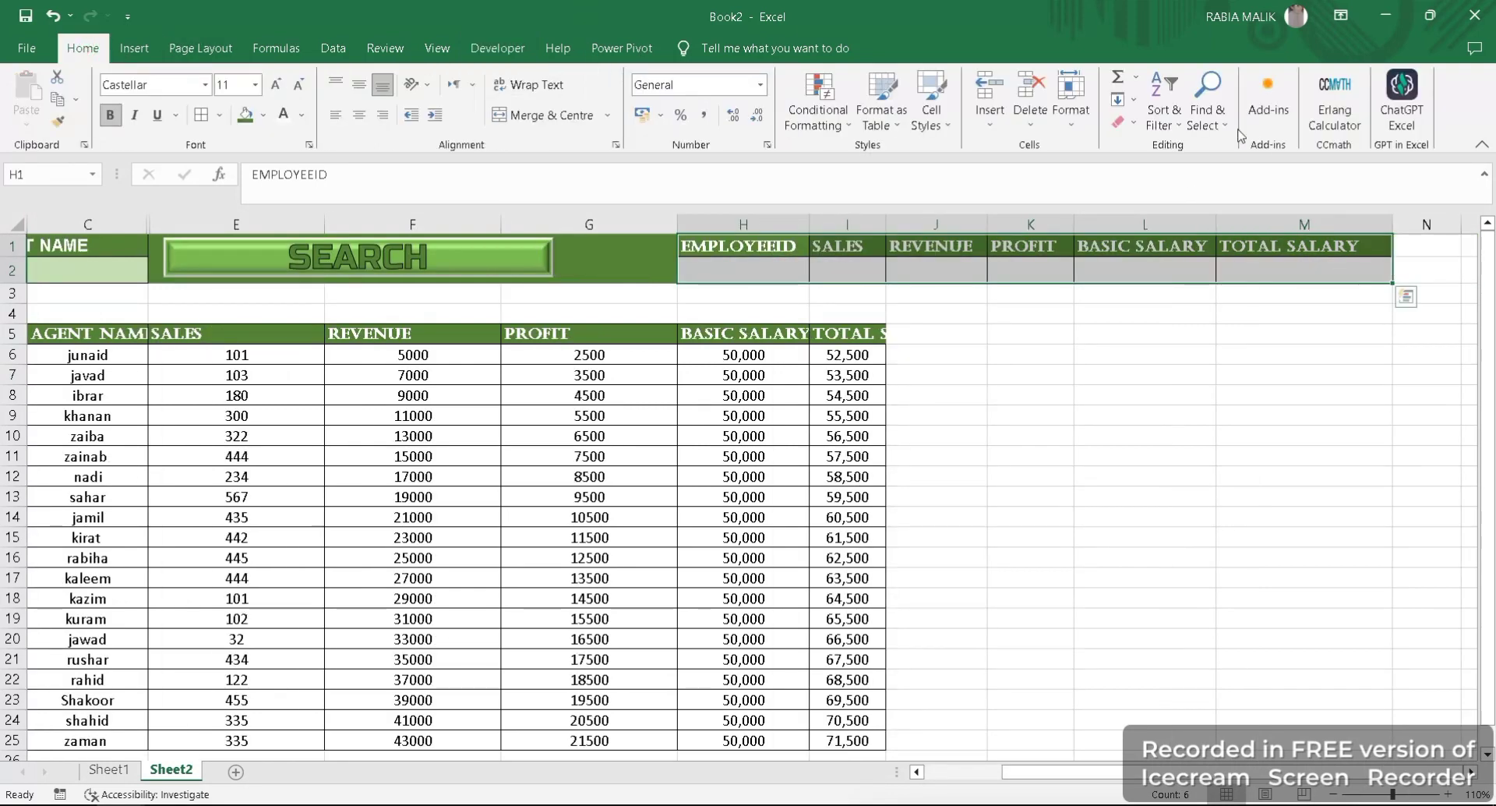
{"action": "left_click", "coordinate": [1087, 117]}
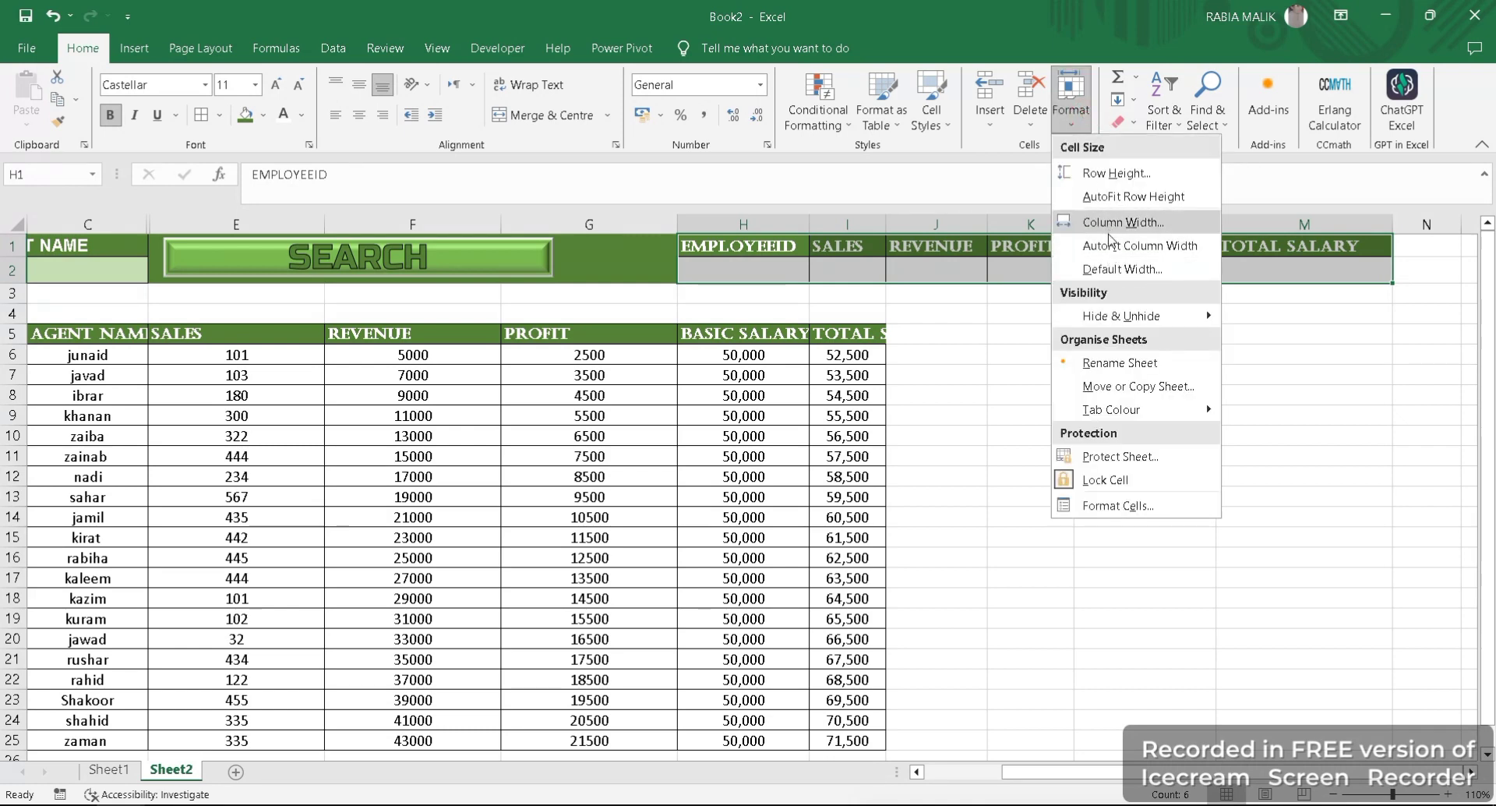
{"action": "left_click", "coordinate": [1109, 248]}
{"action": "left_click", "coordinate": [1071, 115]}
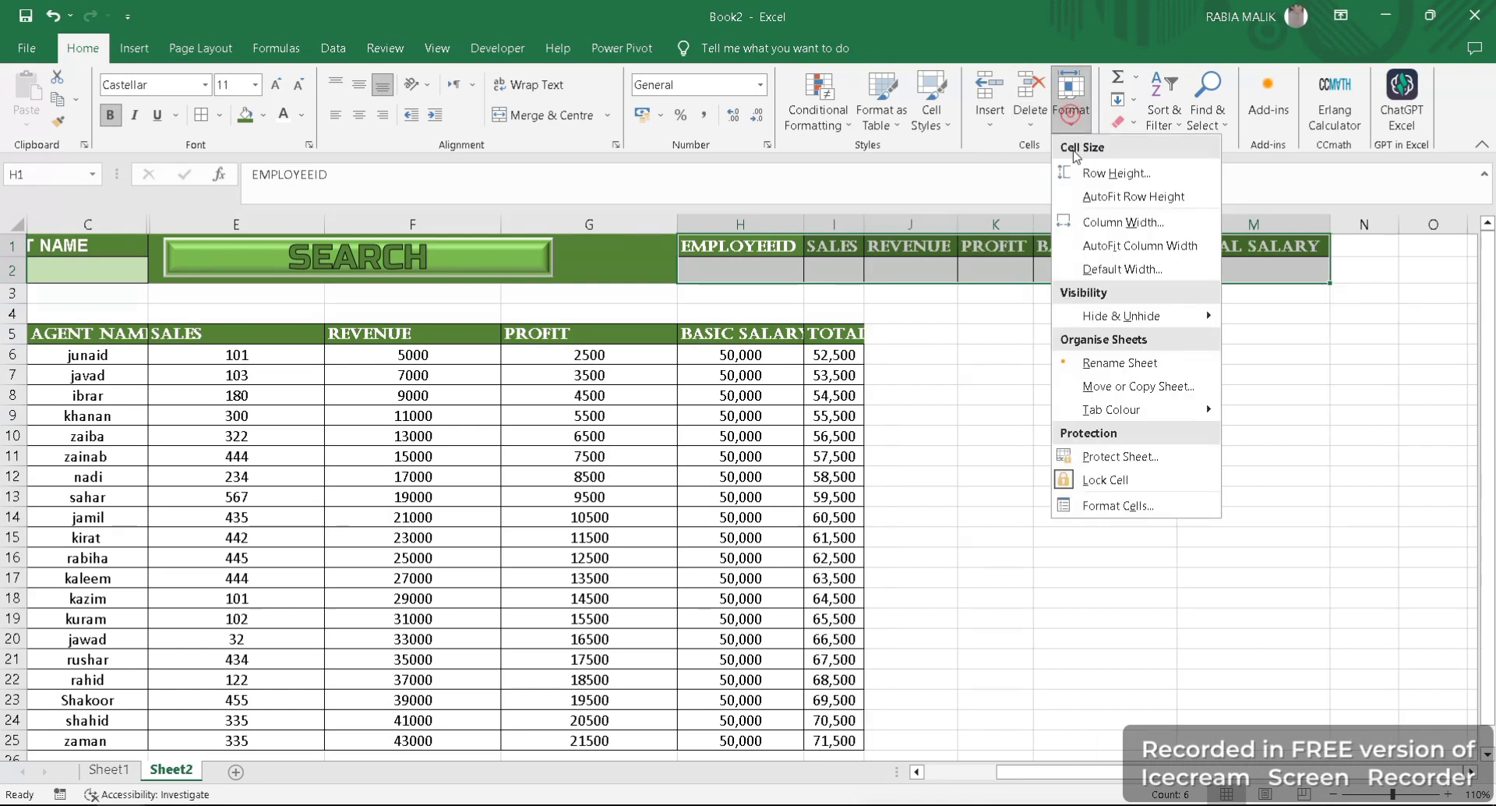
{"action": "left_click", "coordinate": [1100, 194]}
{"action": "left_click", "coordinate": [1005, 431]}
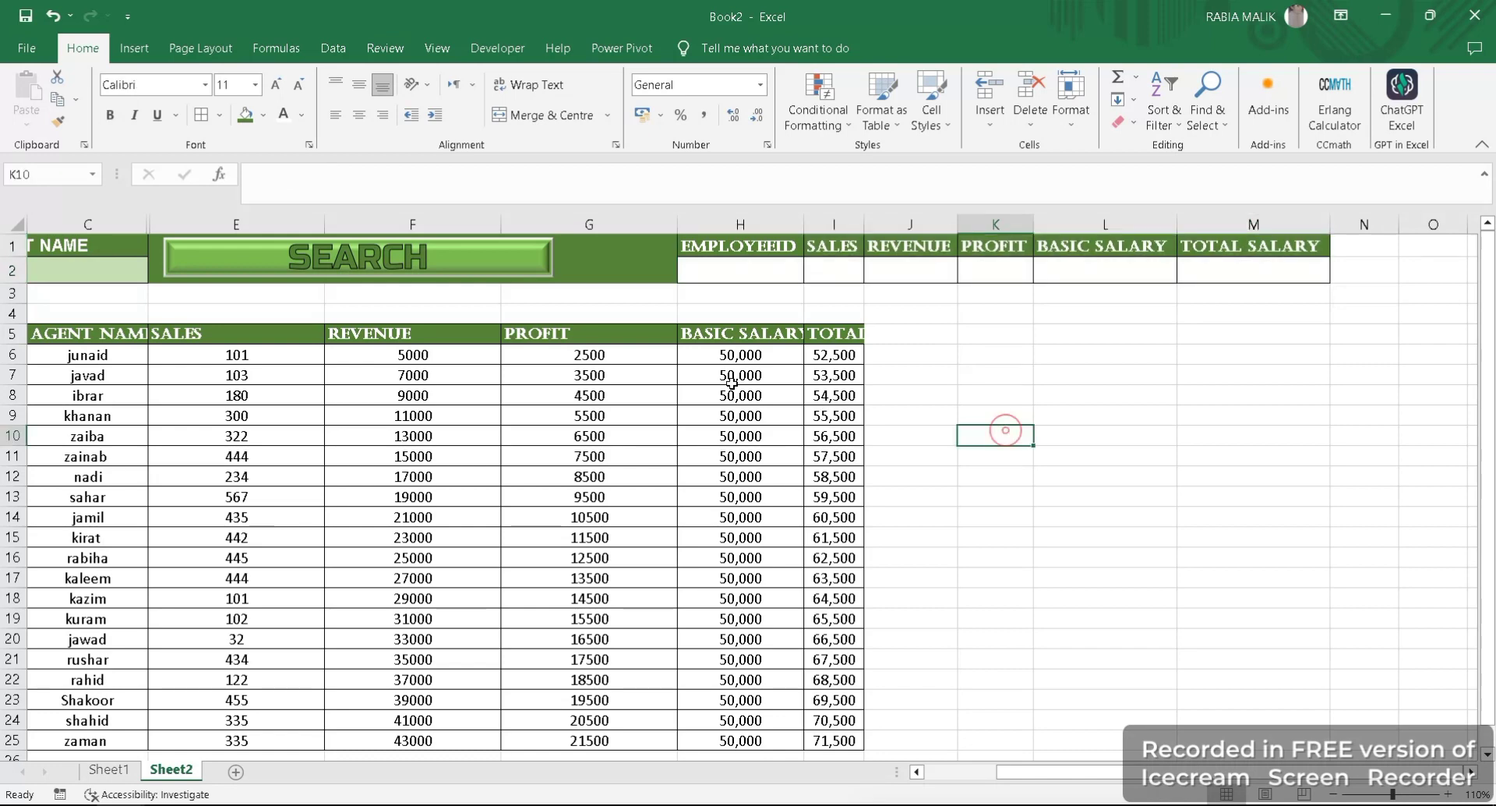
- Enter =SUM(E6:E25) in cell I2 under the SALES summary heading to total the sales results
{"action": "left_click", "coordinate": [755, 269]}
{"action": "left_click", "coordinate": [815, 265]}
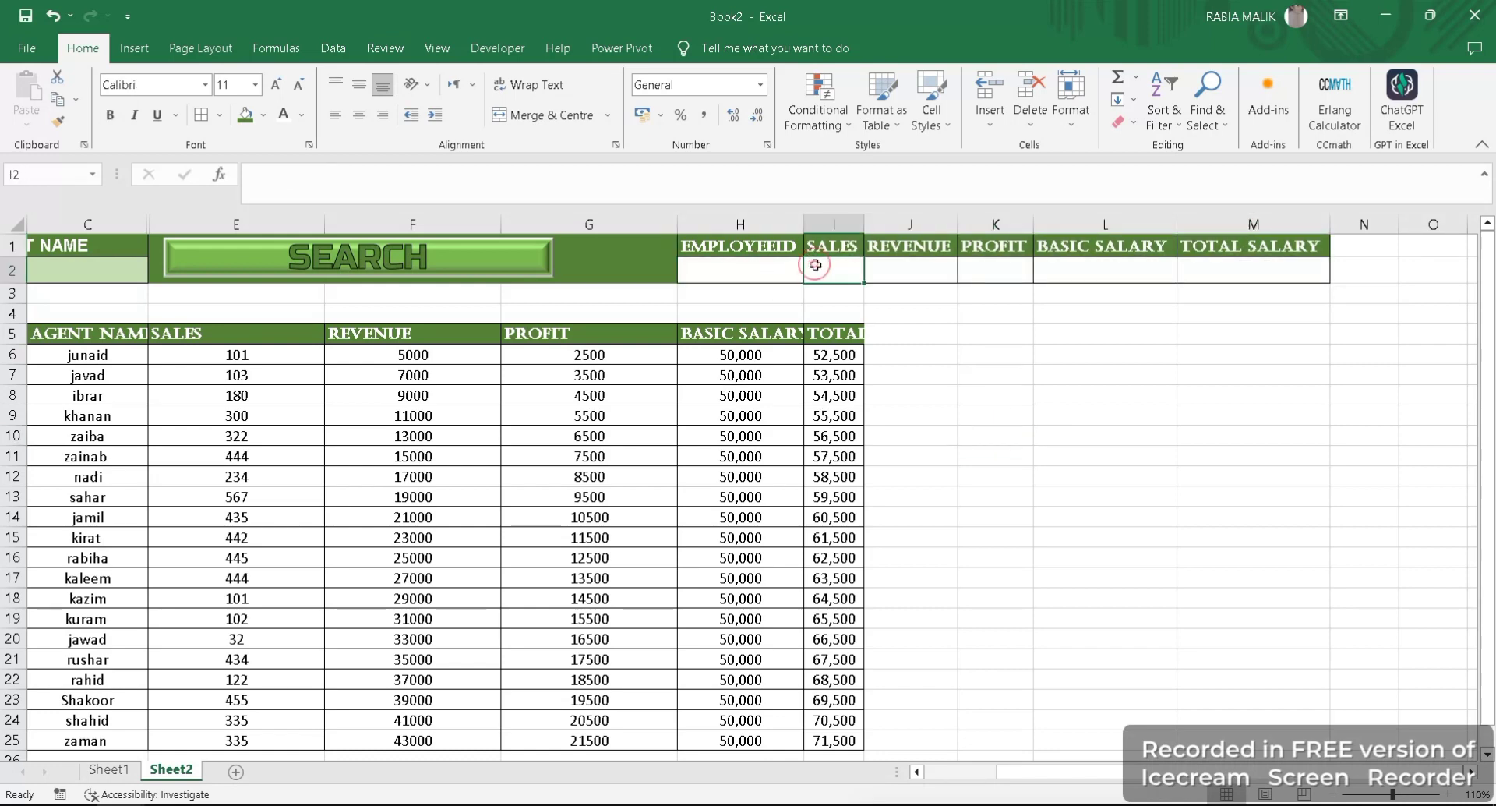
{"action": "type", "text": "=sum"}
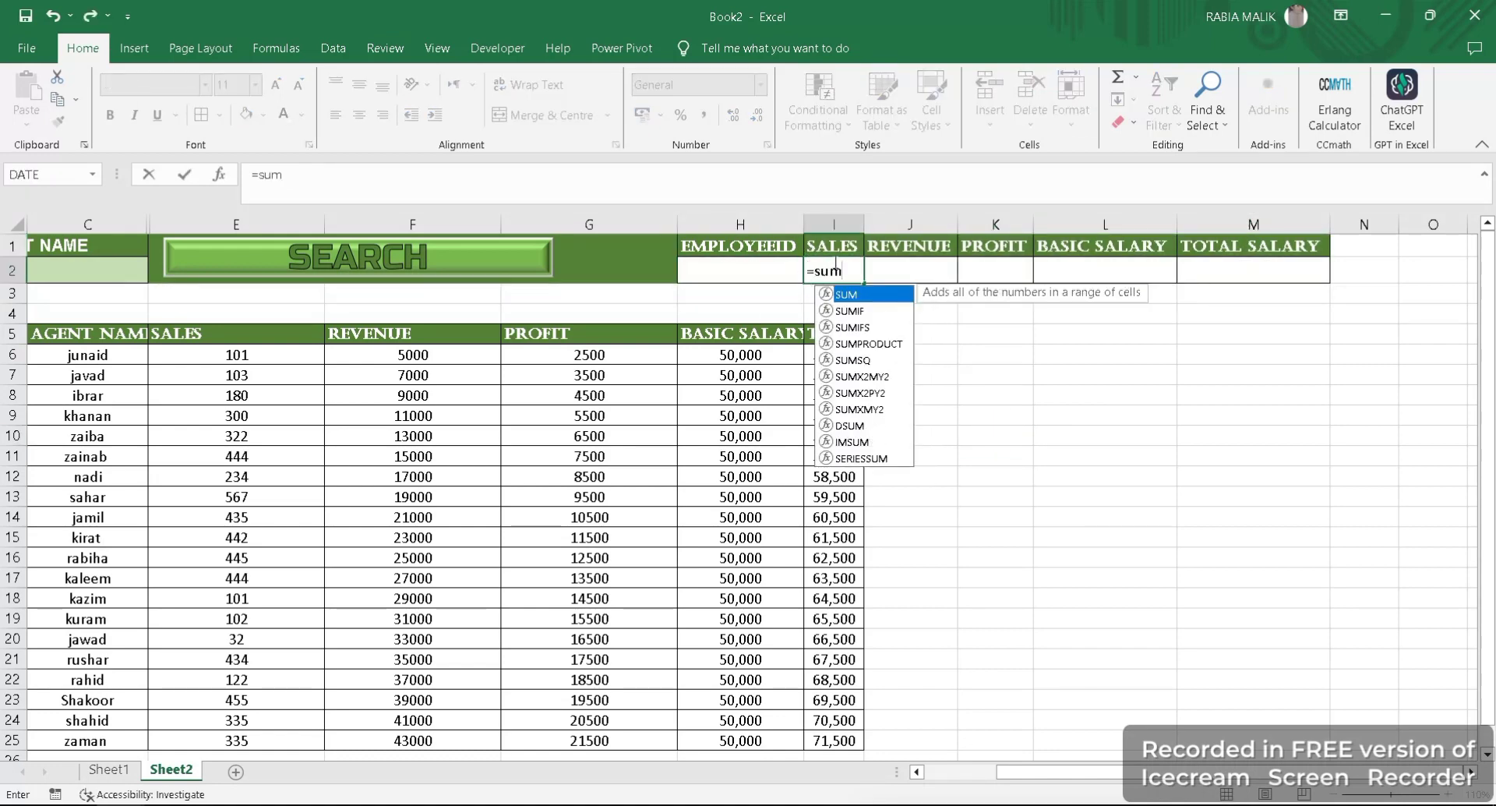
{"action": "key", "text": "Tab"}
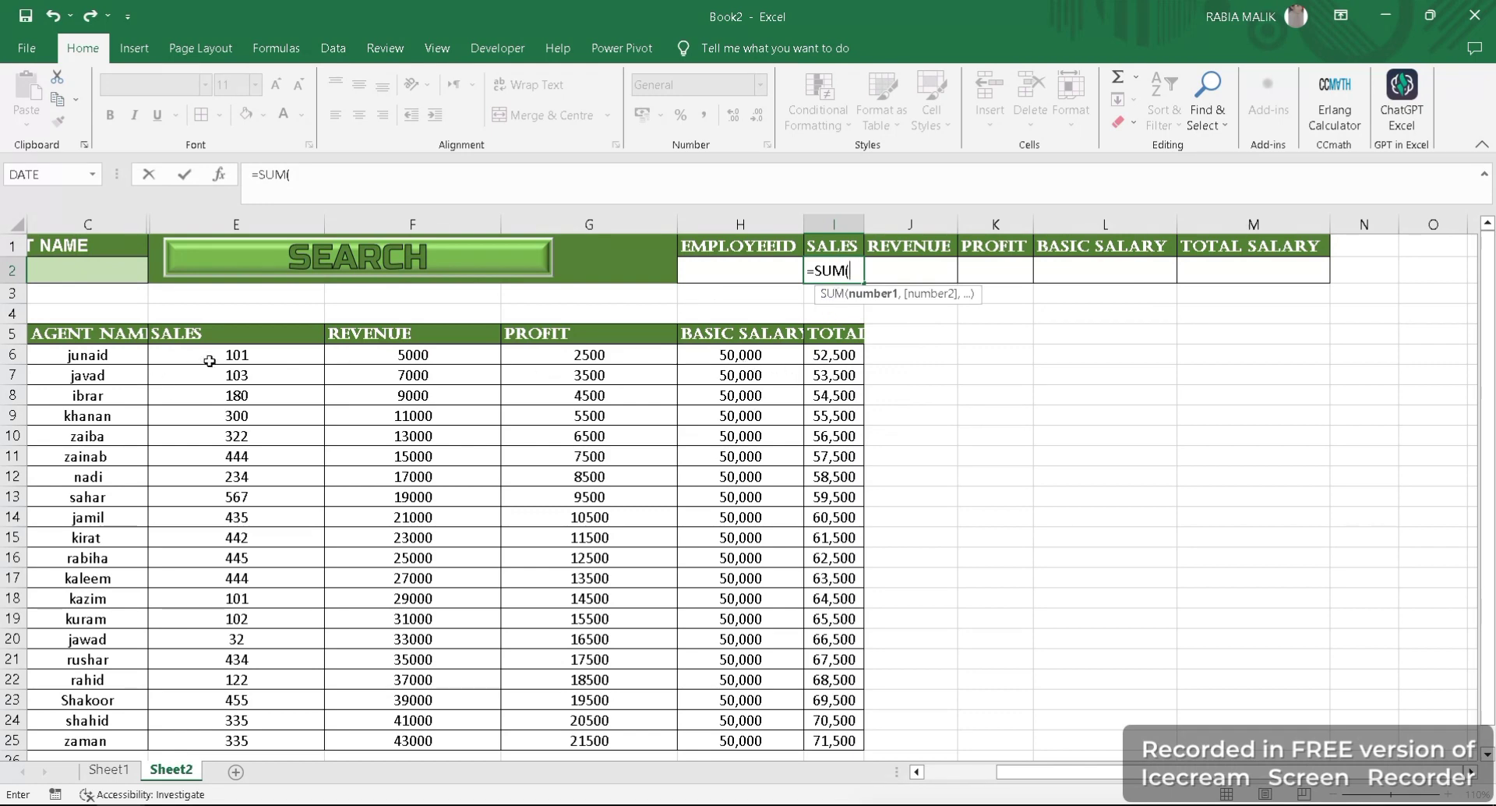
{"action": "left_click_drag", "start_coordinate": [206, 385], "coordinate": [324, 517]}
{"action": "scroll", "coordinate": [1302, 619], "scroll_direction": "up", "scroll_amount": 3}
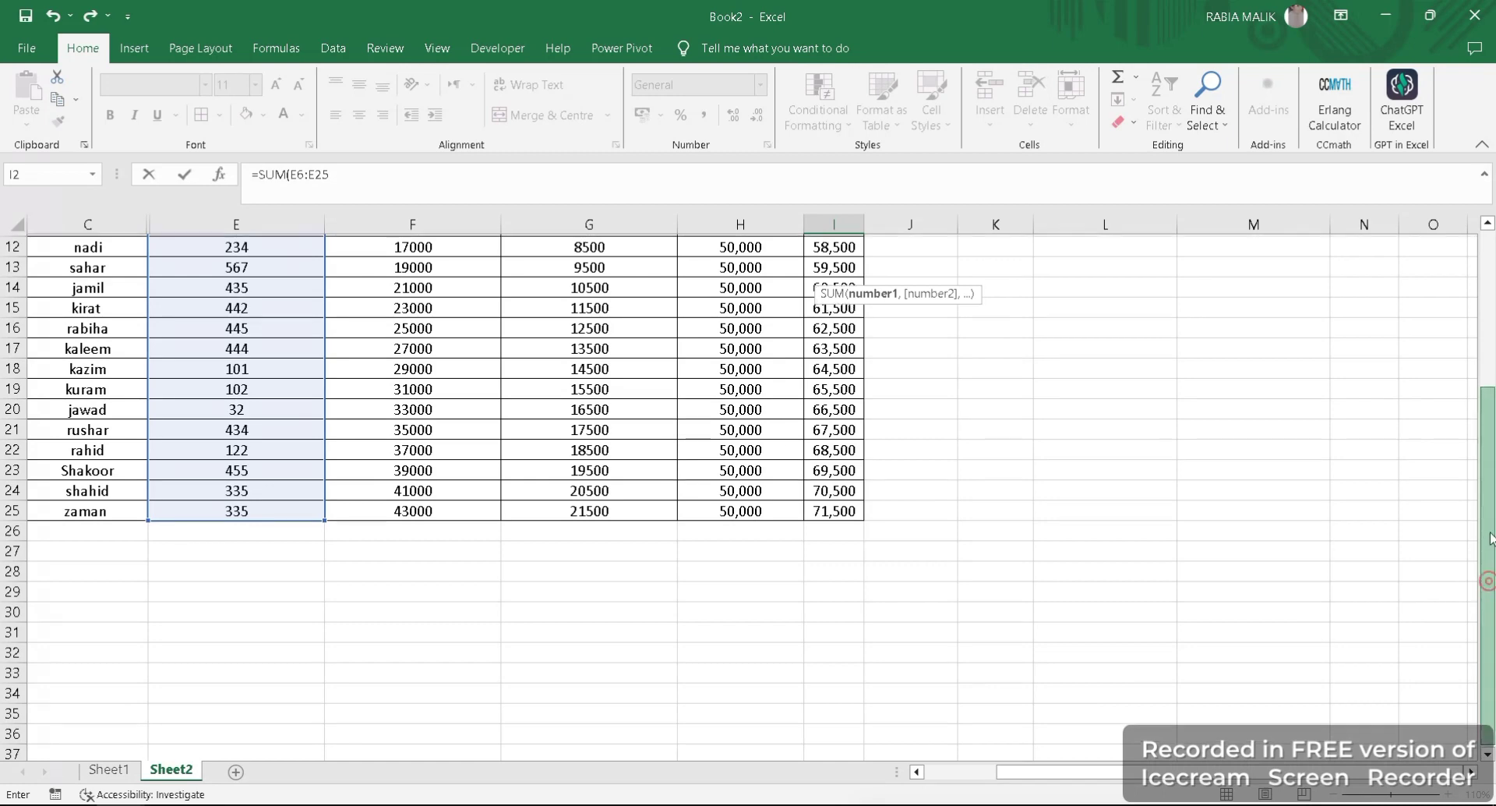
{"action": "scroll", "coordinate": [1344, 279], "scroll_direction": "up", "scroll_amount": 2}
{"action": "key", "text": "Return"}
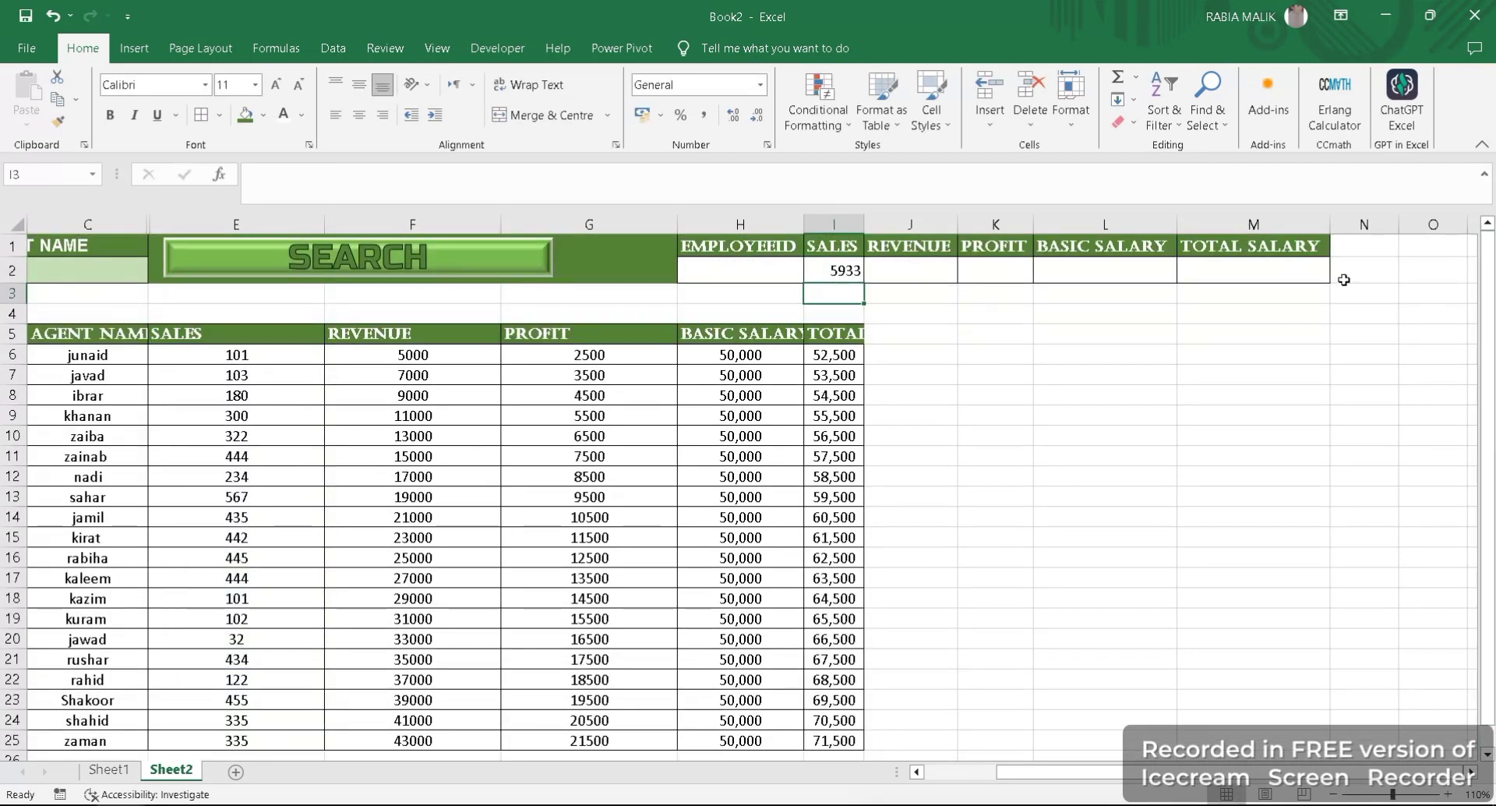
{"action": "left_click", "coordinate": [838, 271]}
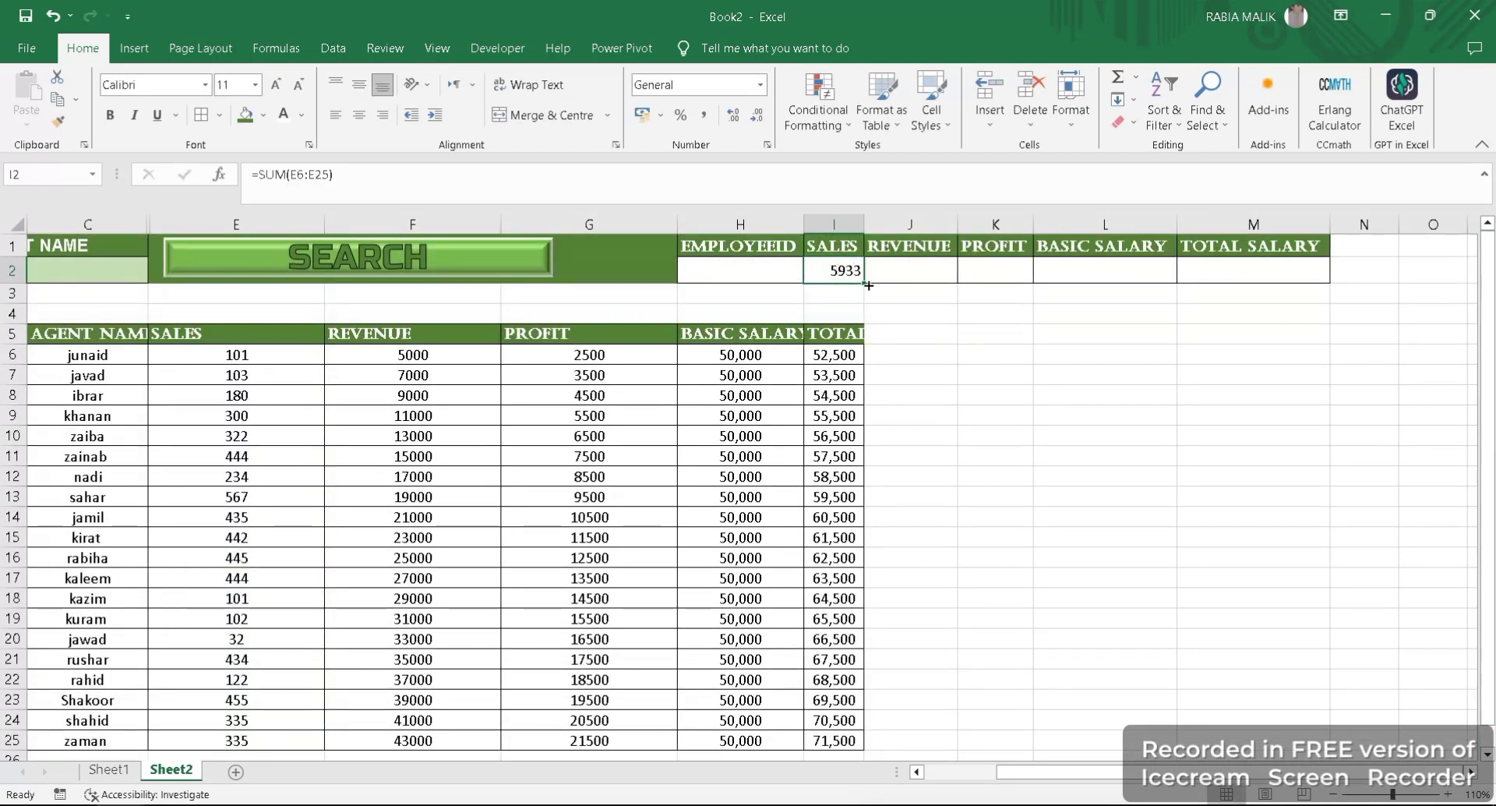
- Copy the SALES total formula from I2 into J2 under REVENUE, and cross-check it with =SUM(F6:F25) in cell L10
{"action": "left_click_drag", "start_coordinate": [868, 285], "coordinate": [946, 287]}
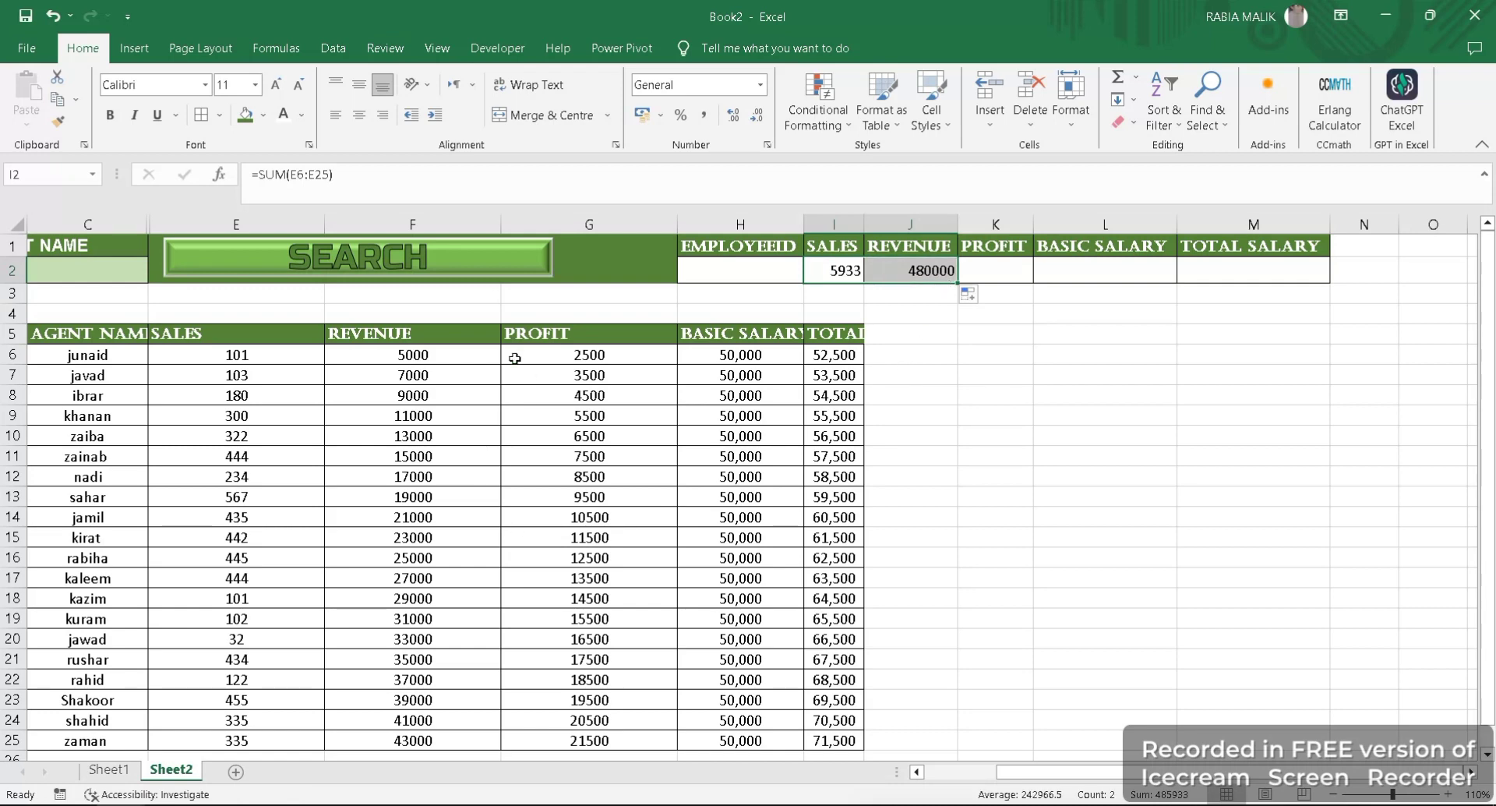
{"action": "left_click", "coordinate": [437, 368]}
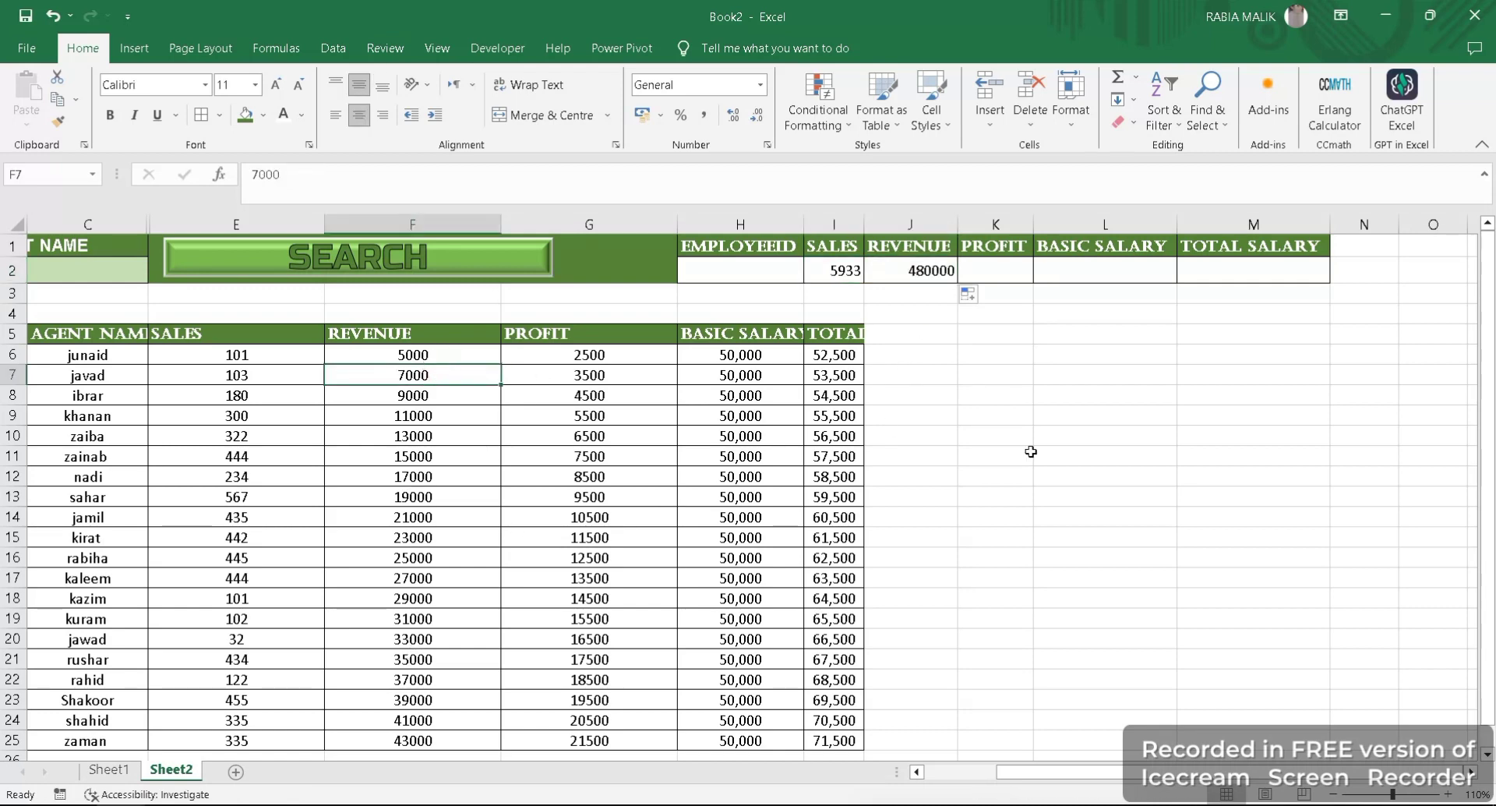
{"action": "left_click", "coordinate": [1089, 439]}
{"action": "type", "text": "=sum"}
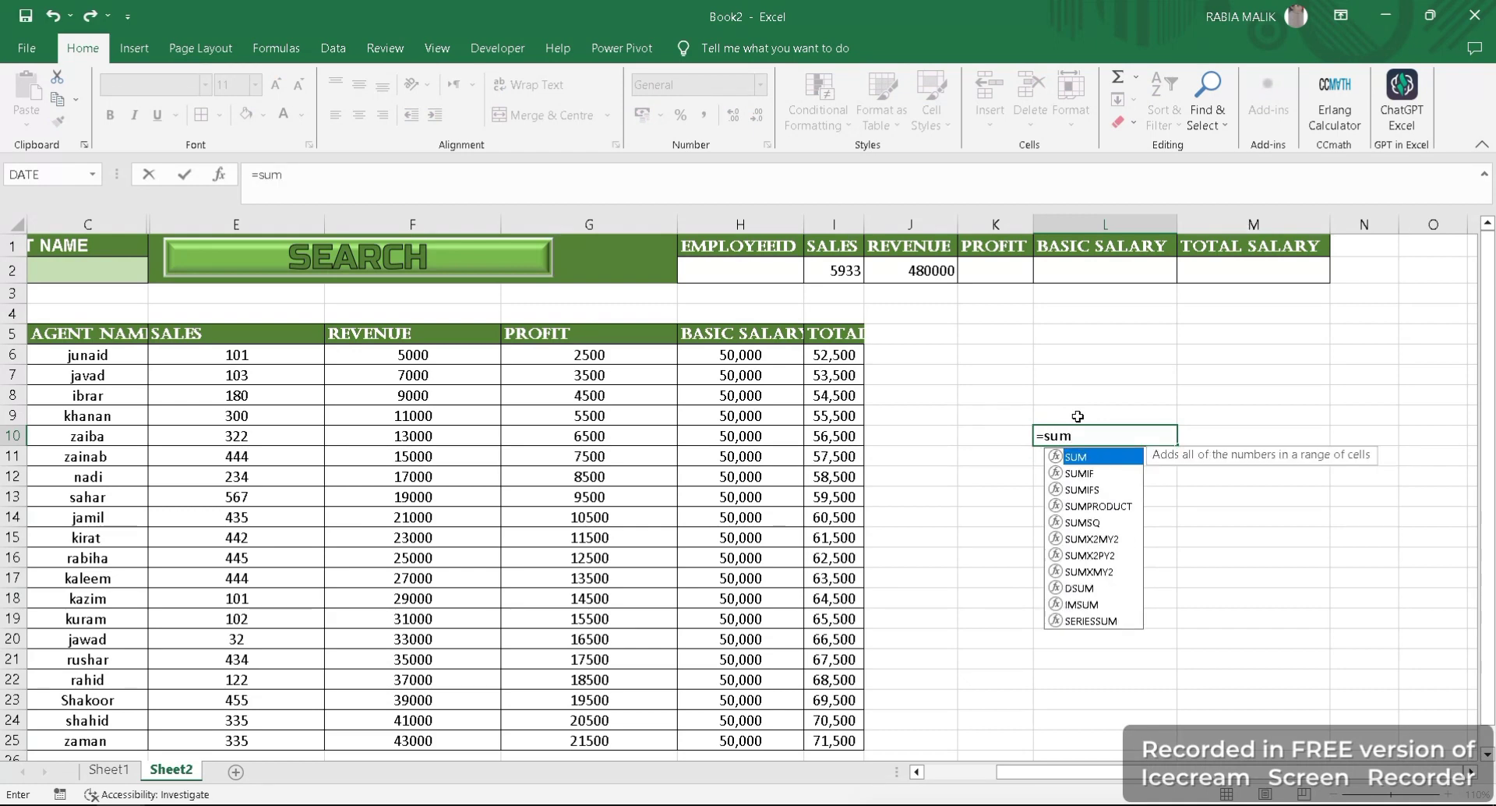
{"action": "key", "text": "Tab"}
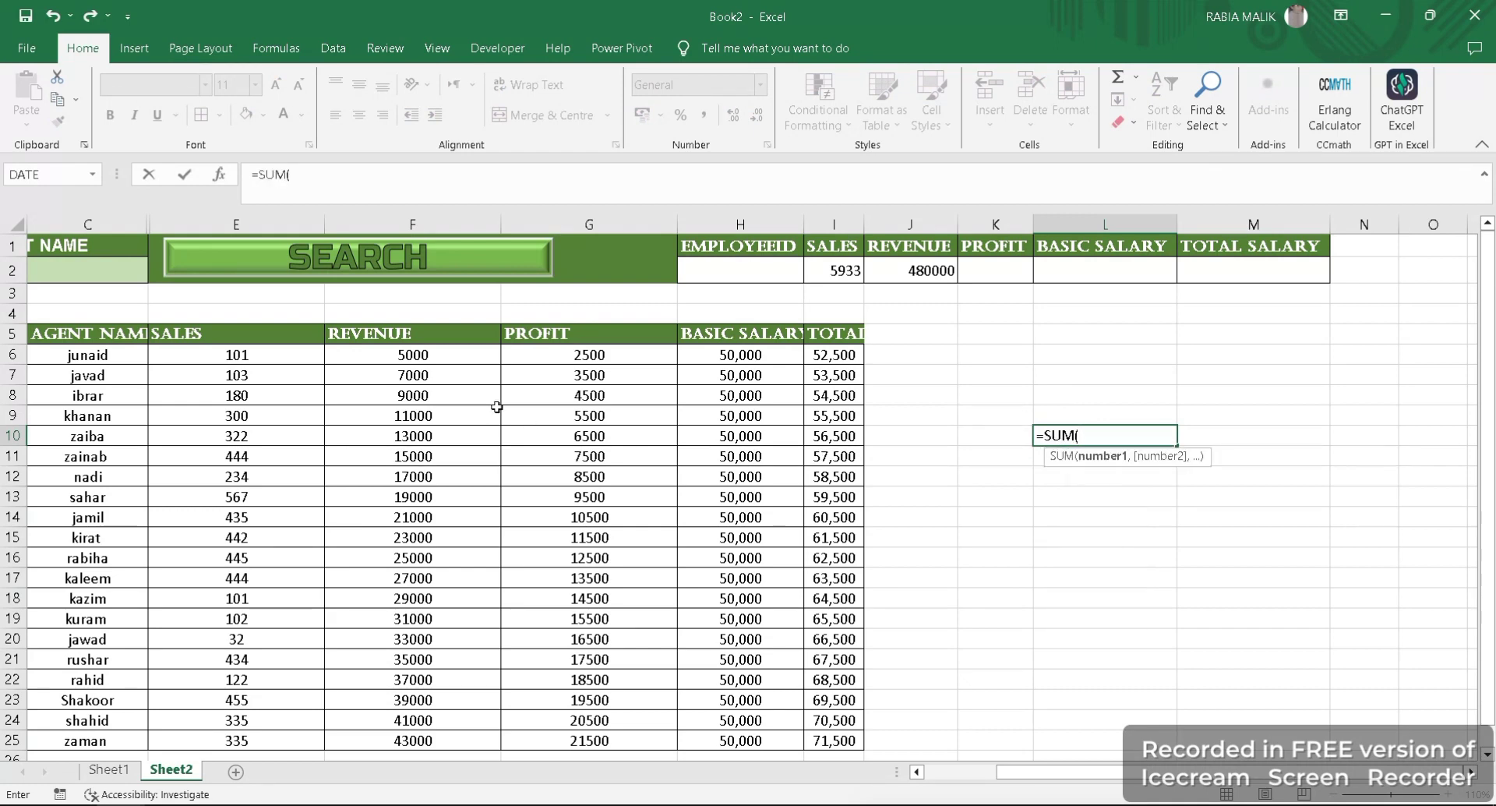
{"action": "left_click_drag", "start_coordinate": [398, 357], "coordinate": [421, 670]}
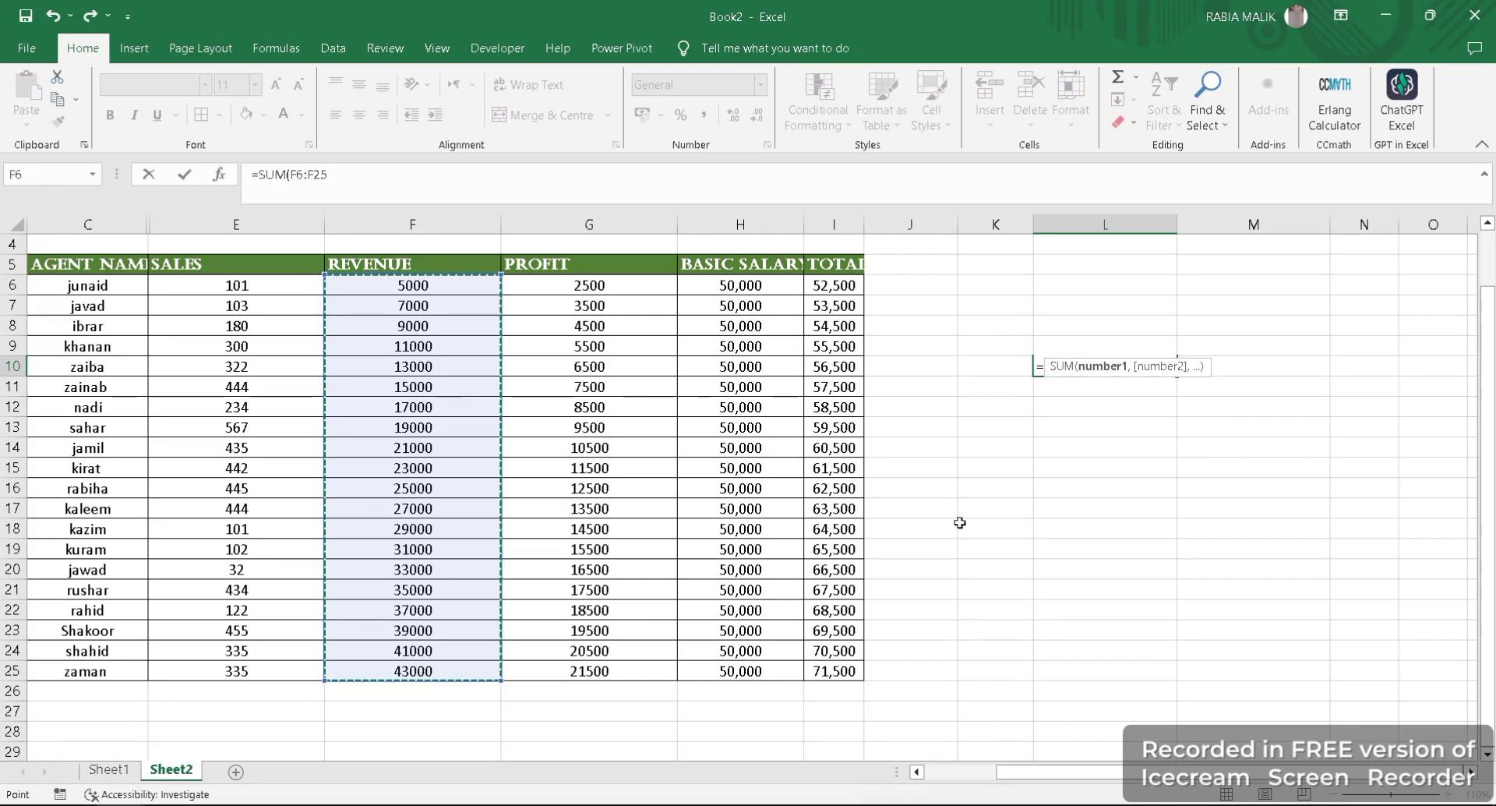
{"action": "key", "text": "Return"}
{"action": "left_click", "coordinate": [1122, 369]}
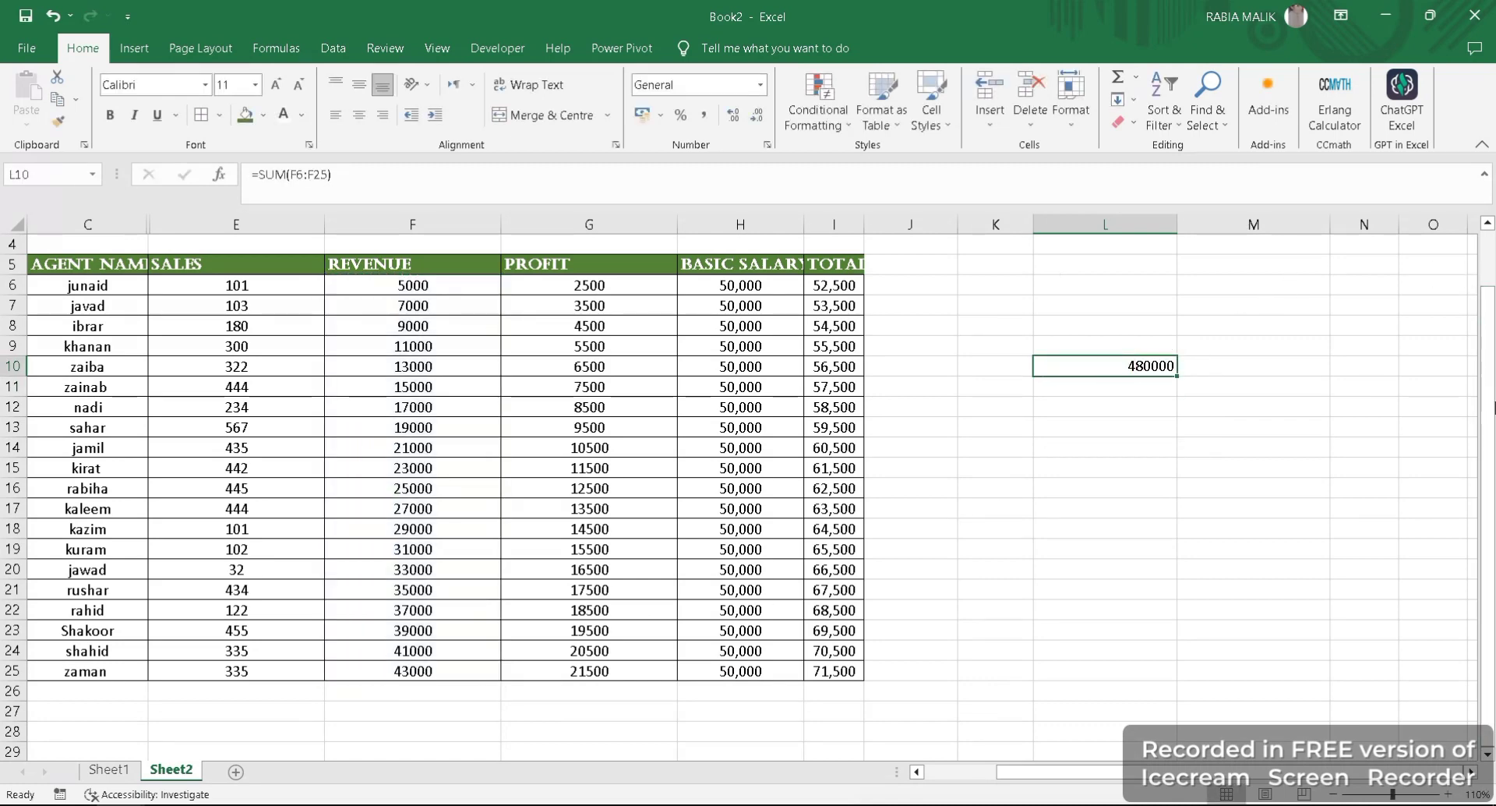
- Fill the REVENUE total formula from J2 across to M2 to total PROFIT, BASIC SALARY and TOTAL SALARY
{"action": "scroll", "coordinate": [980, 287], "scroll_direction": "up", "scroll_amount": 1}
{"action": "left_click", "coordinate": [904, 271]}
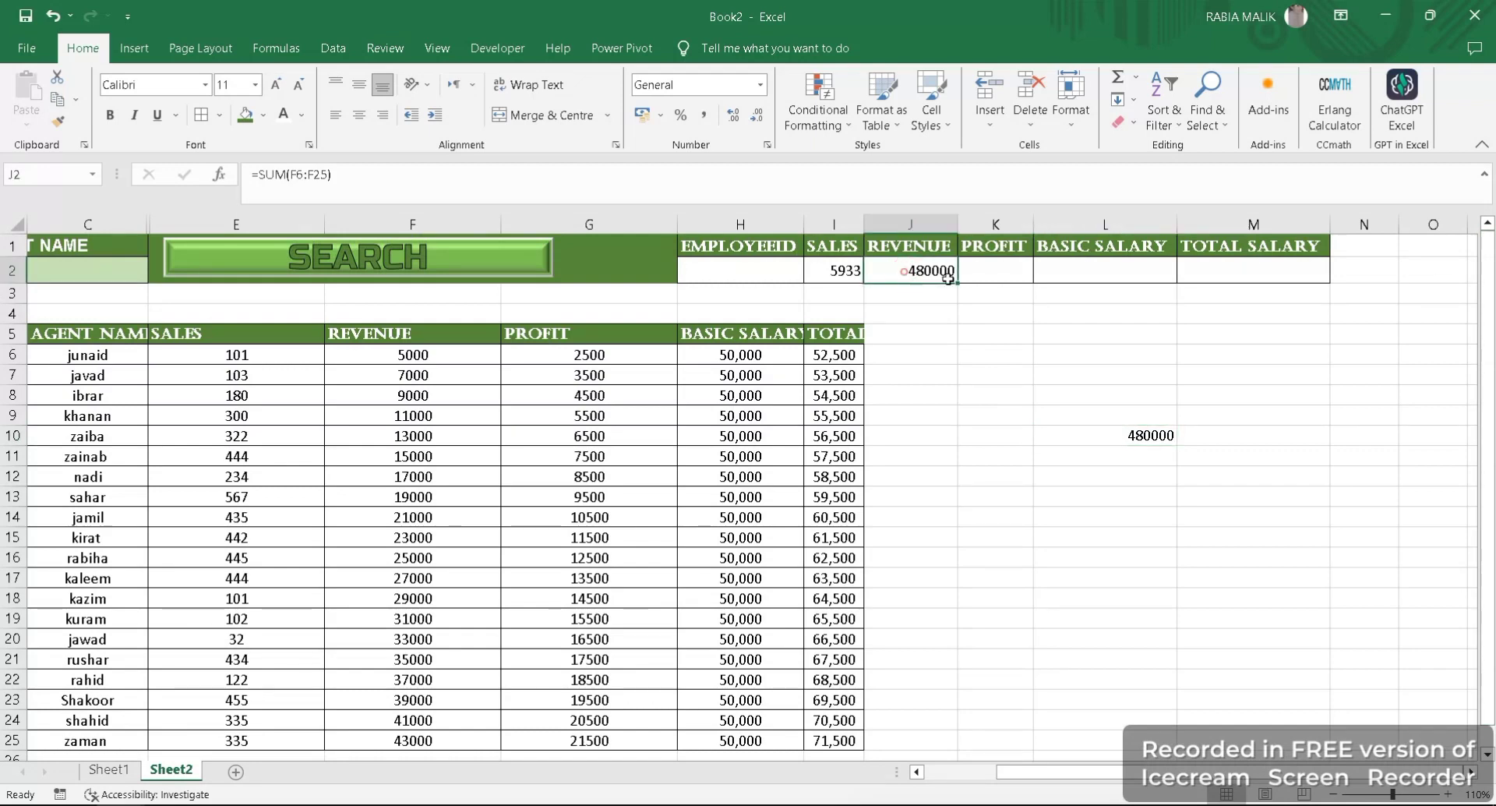
{"action": "left_click_drag", "start_coordinate": [954, 282], "coordinate": [1294, 277]}
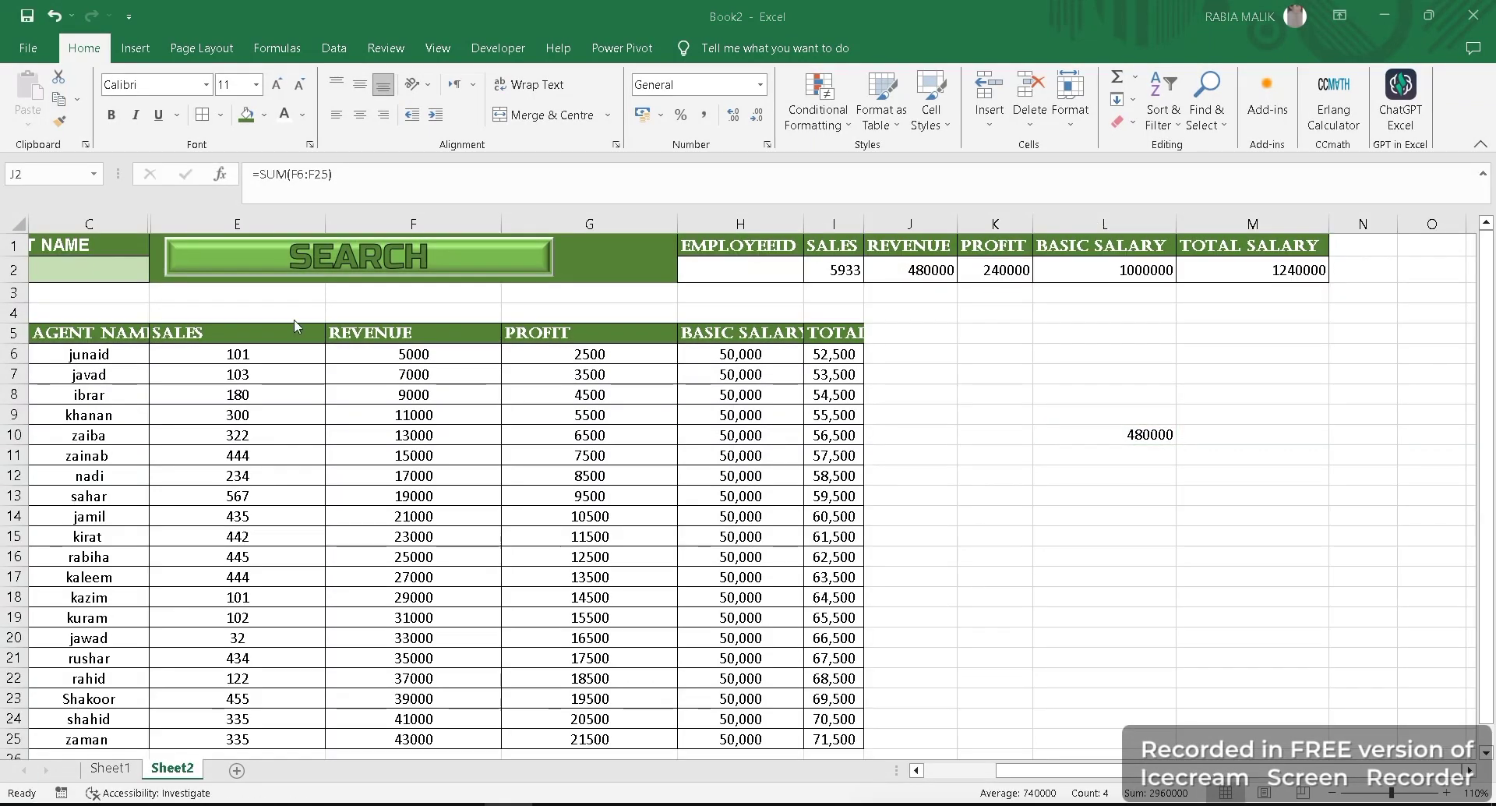
- Try to enter an IF formula in H2 under EMPLOYEEID that tests B1=C5, with C6, B5 and B6 as further arguments
{"action": "left_click", "coordinate": [726, 272]}
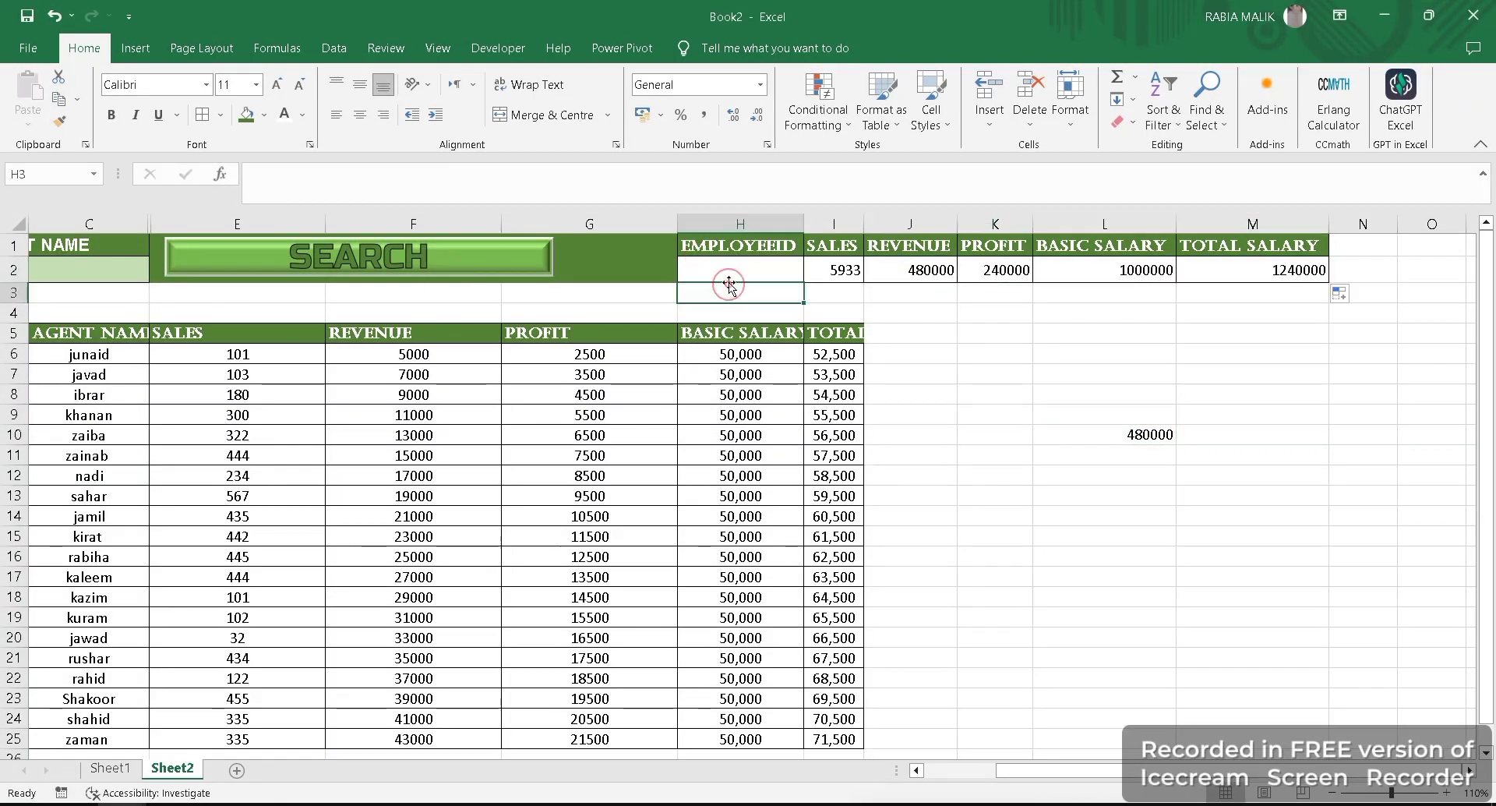
{"action": "type", "text": "=if"}
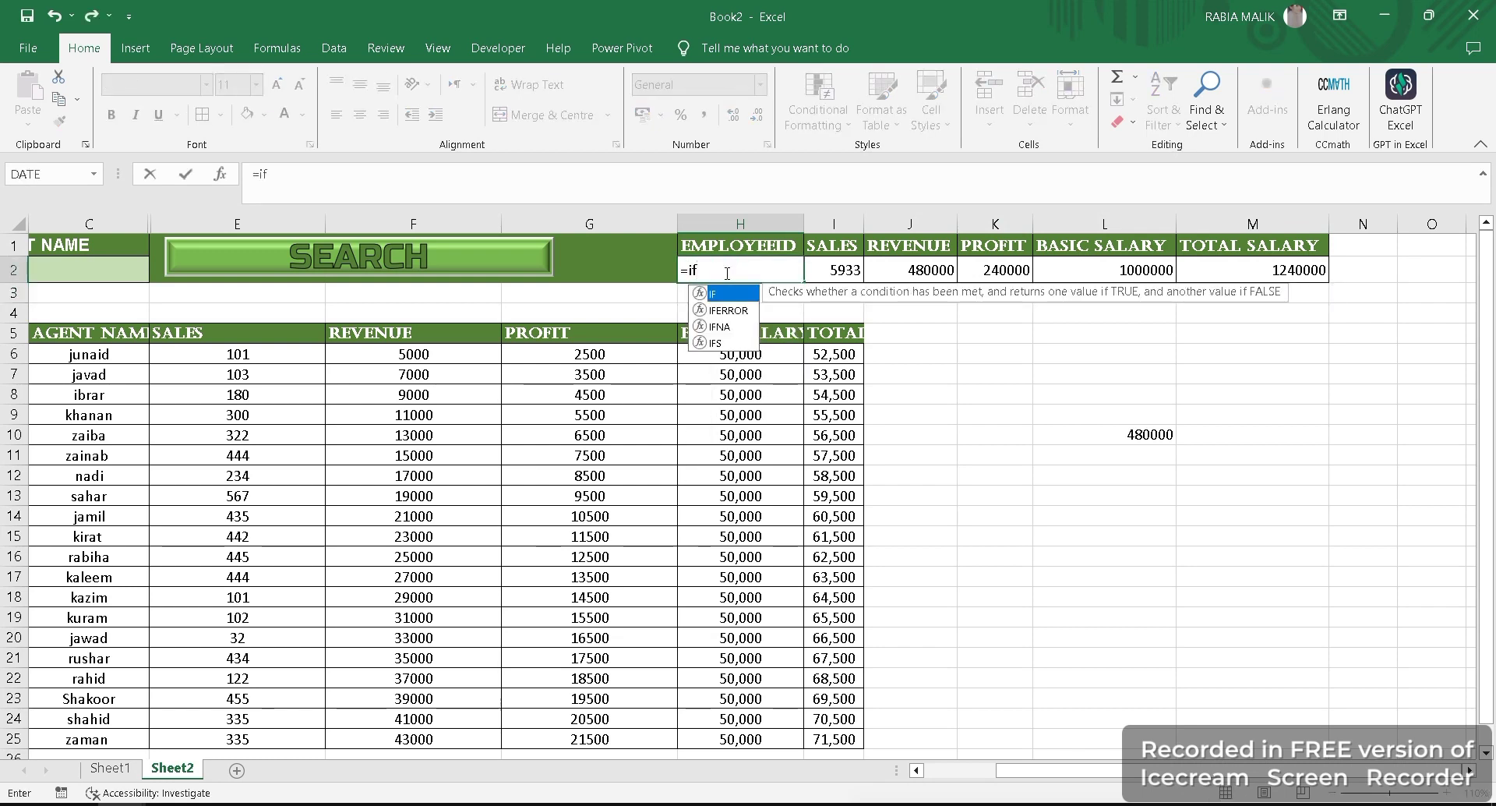
{"action": "key", "text": "Tab"}
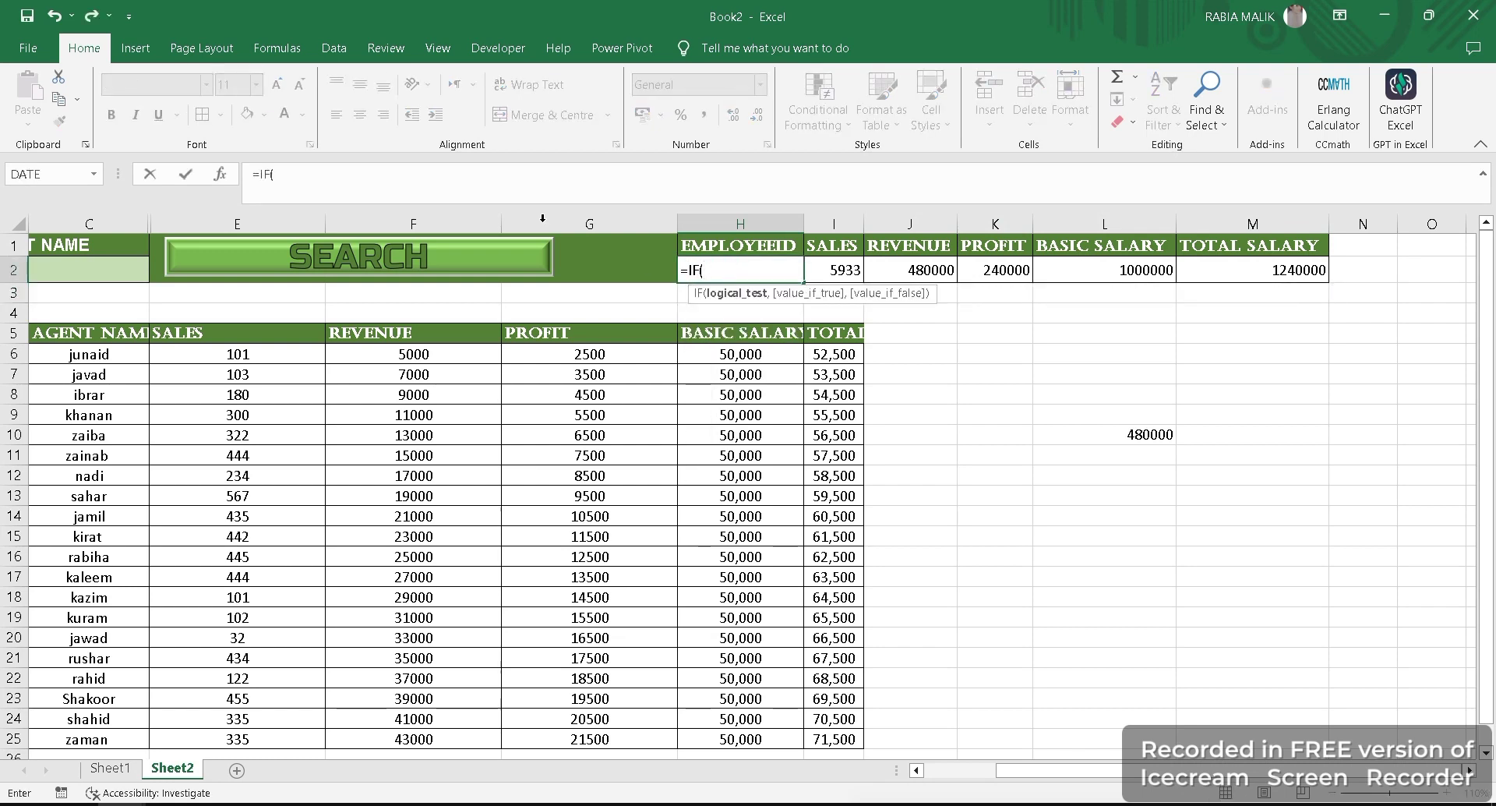
{"action": "left_click_drag", "start_coordinate": [1094, 770], "coordinate": [1013, 772]}
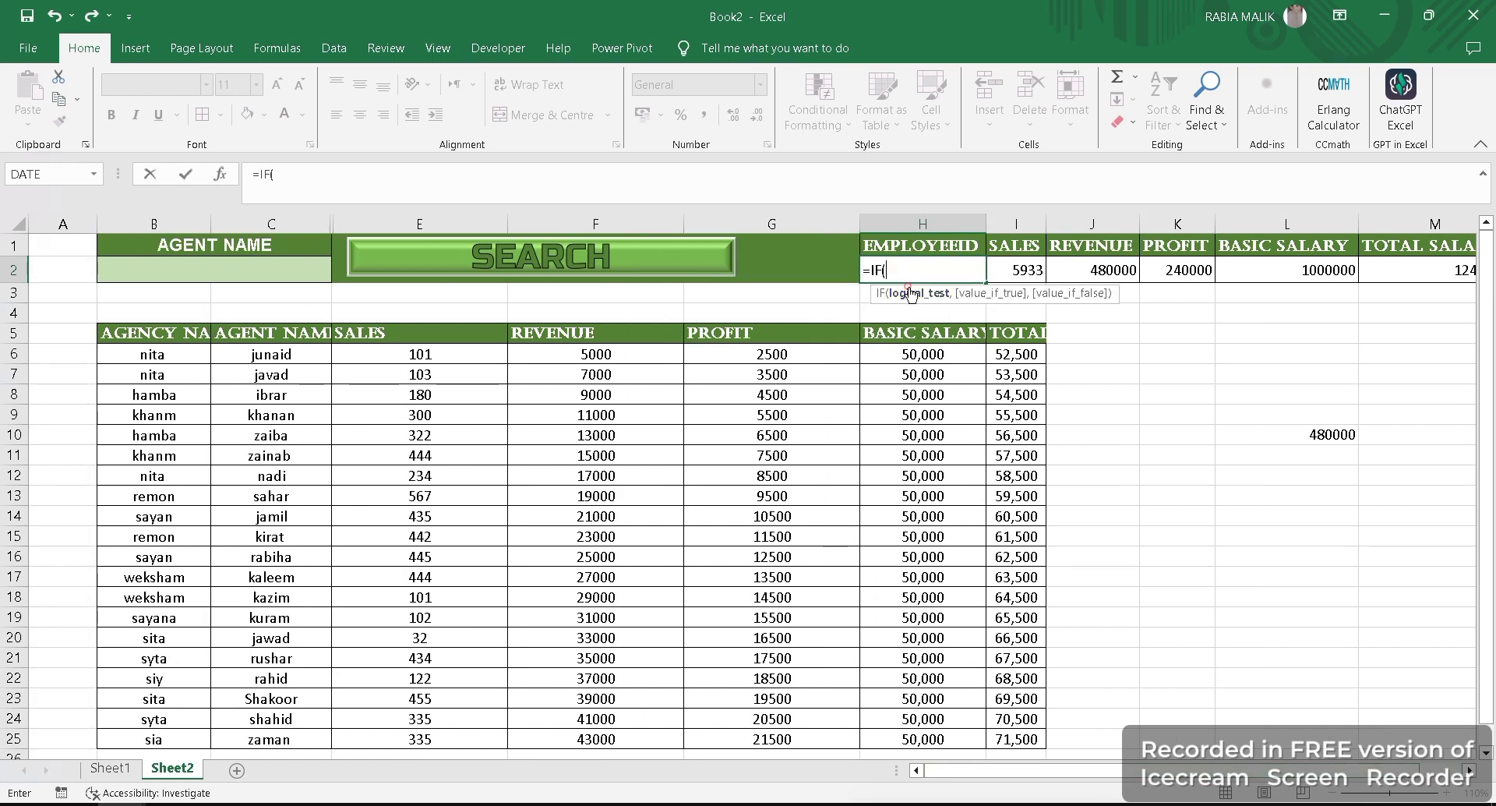
{"action": "left_click", "coordinate": [217, 254]}
{"action": "type", "text": "="}
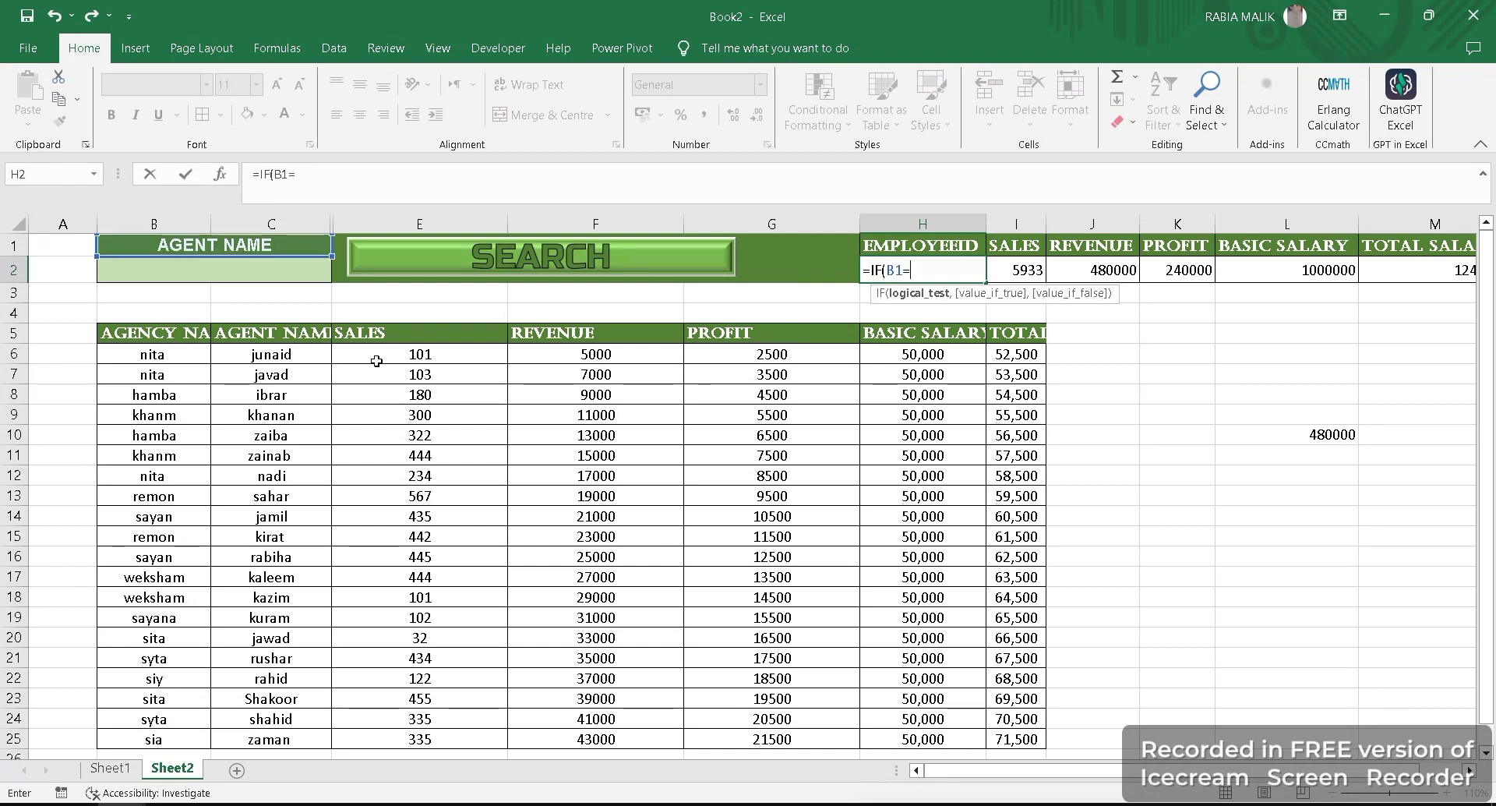
{"action": "left_click", "coordinate": [257, 334]}
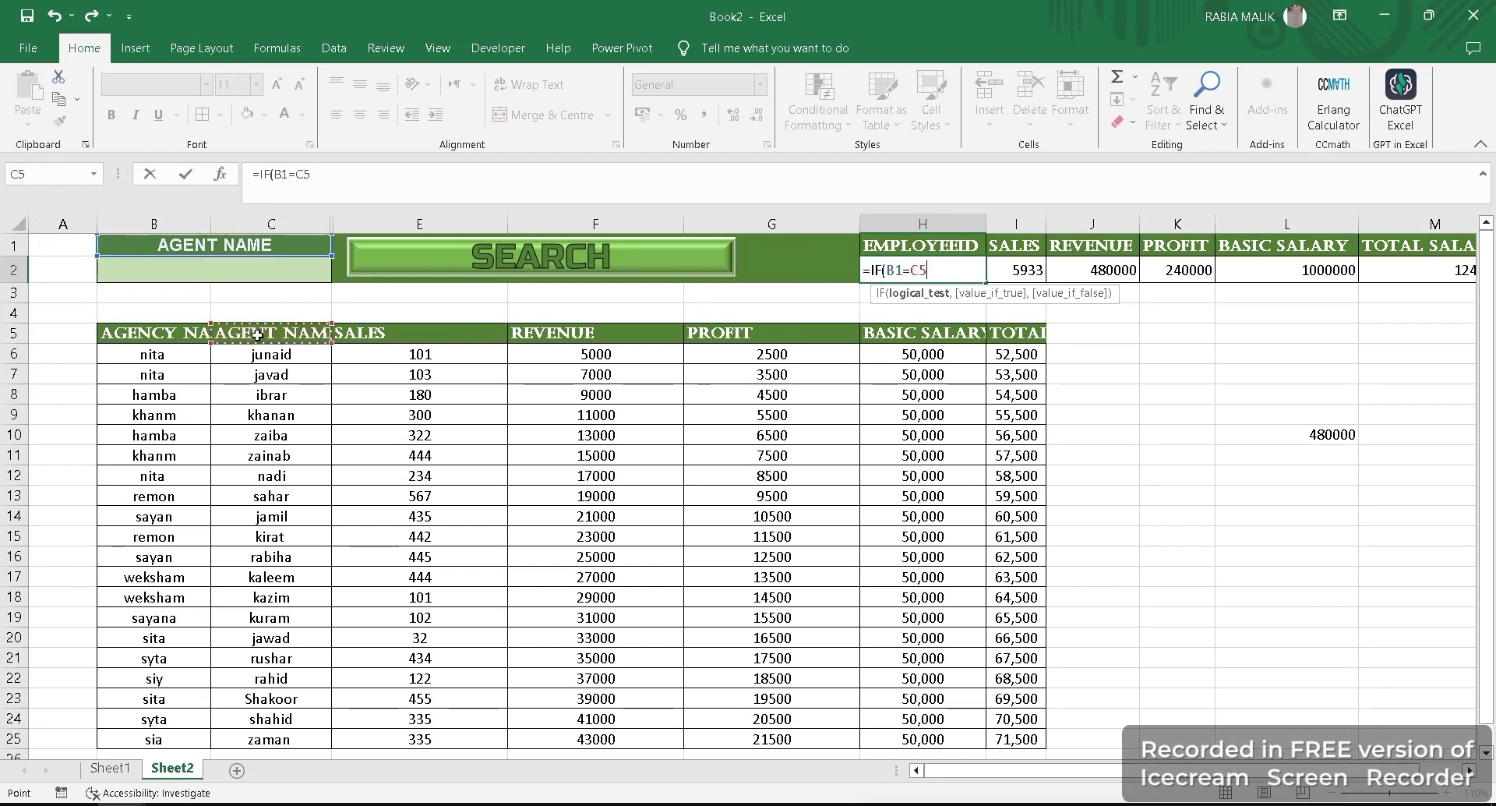
{"action": "type", "text": ","}
{"action": "left_click", "coordinate": [259, 355]}
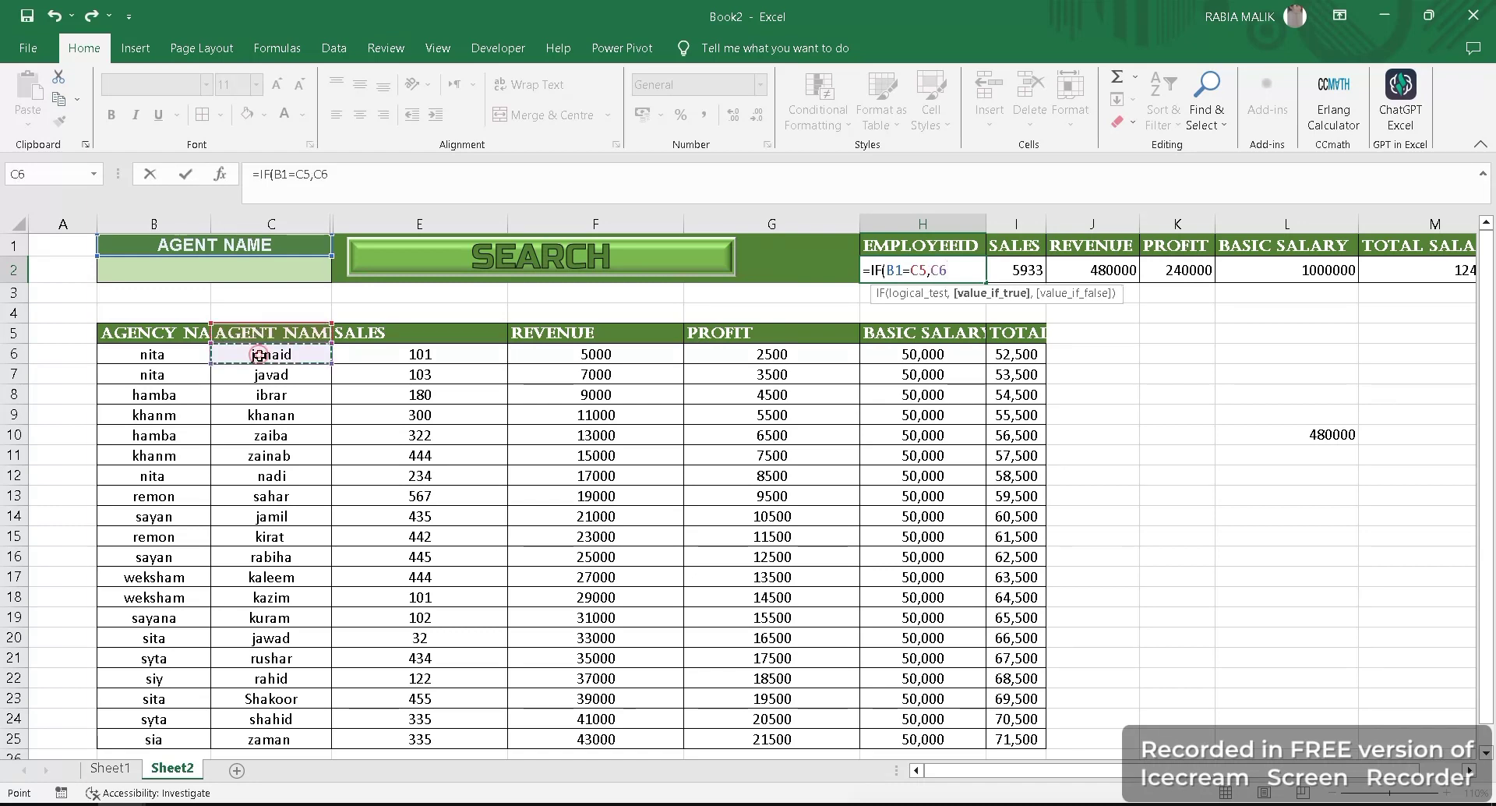
{"action": "type", "text": ","}
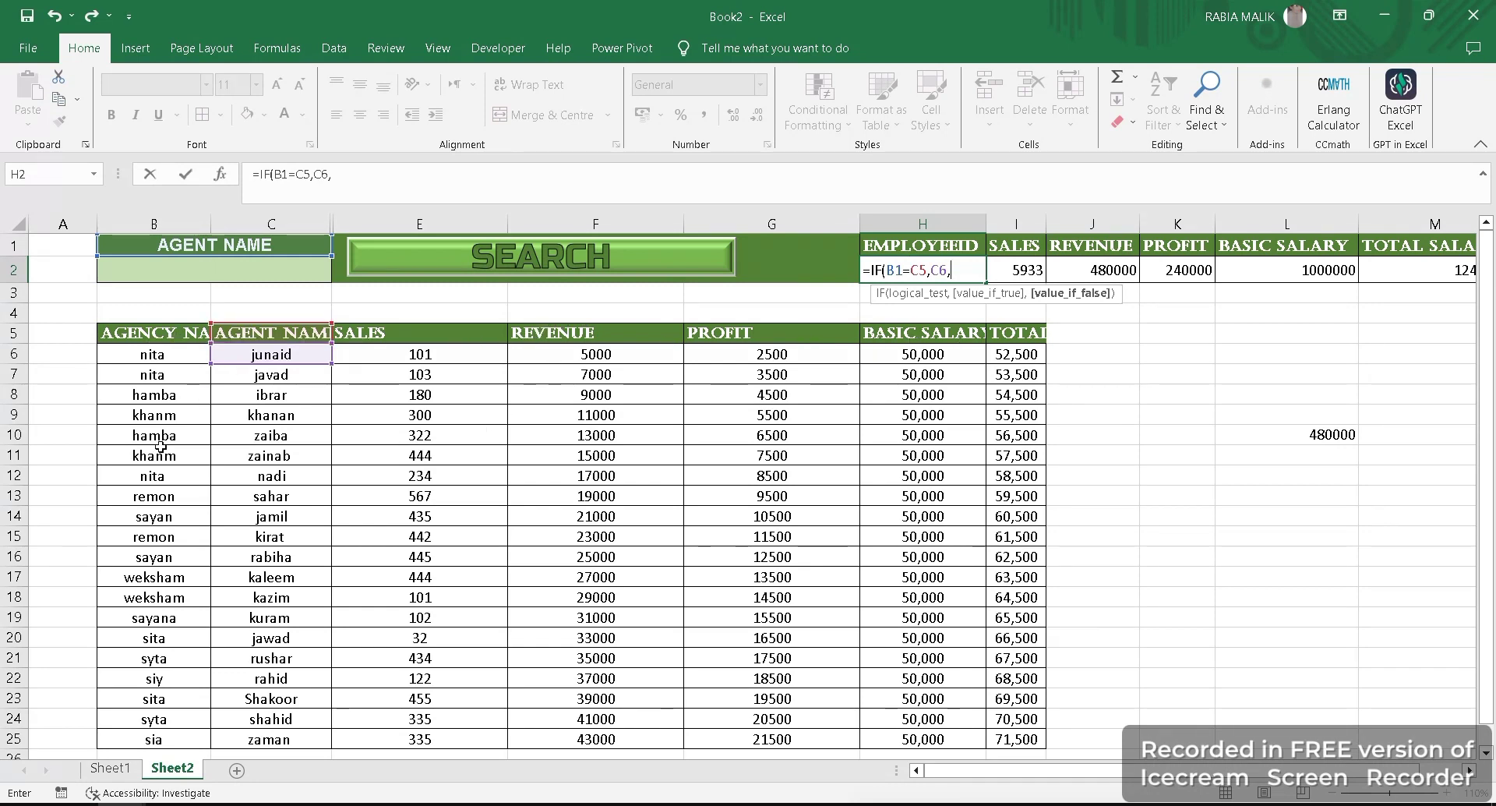
{"action": "left_click", "coordinate": [172, 330]}
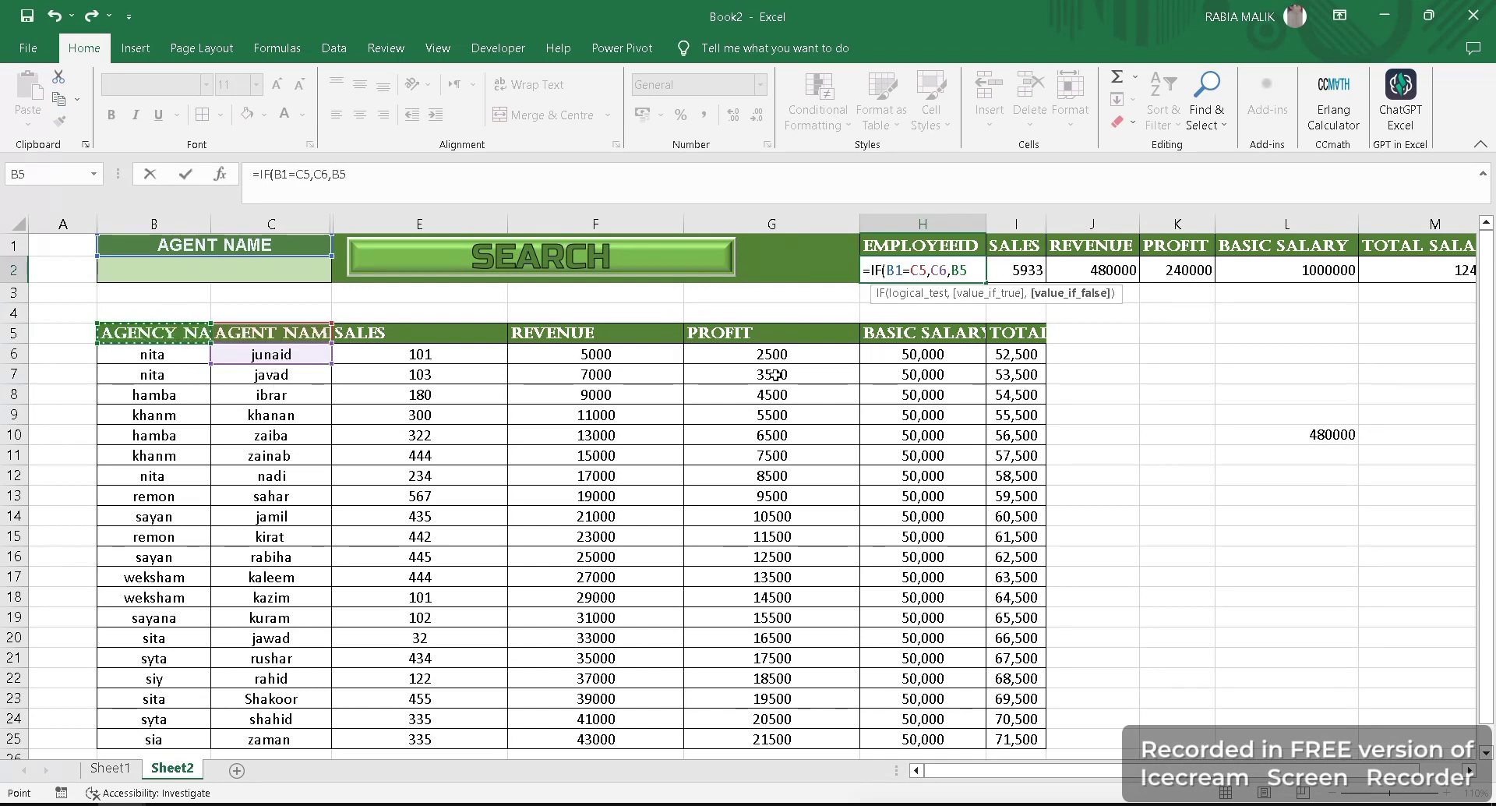
{"action": "type", "text": ","}
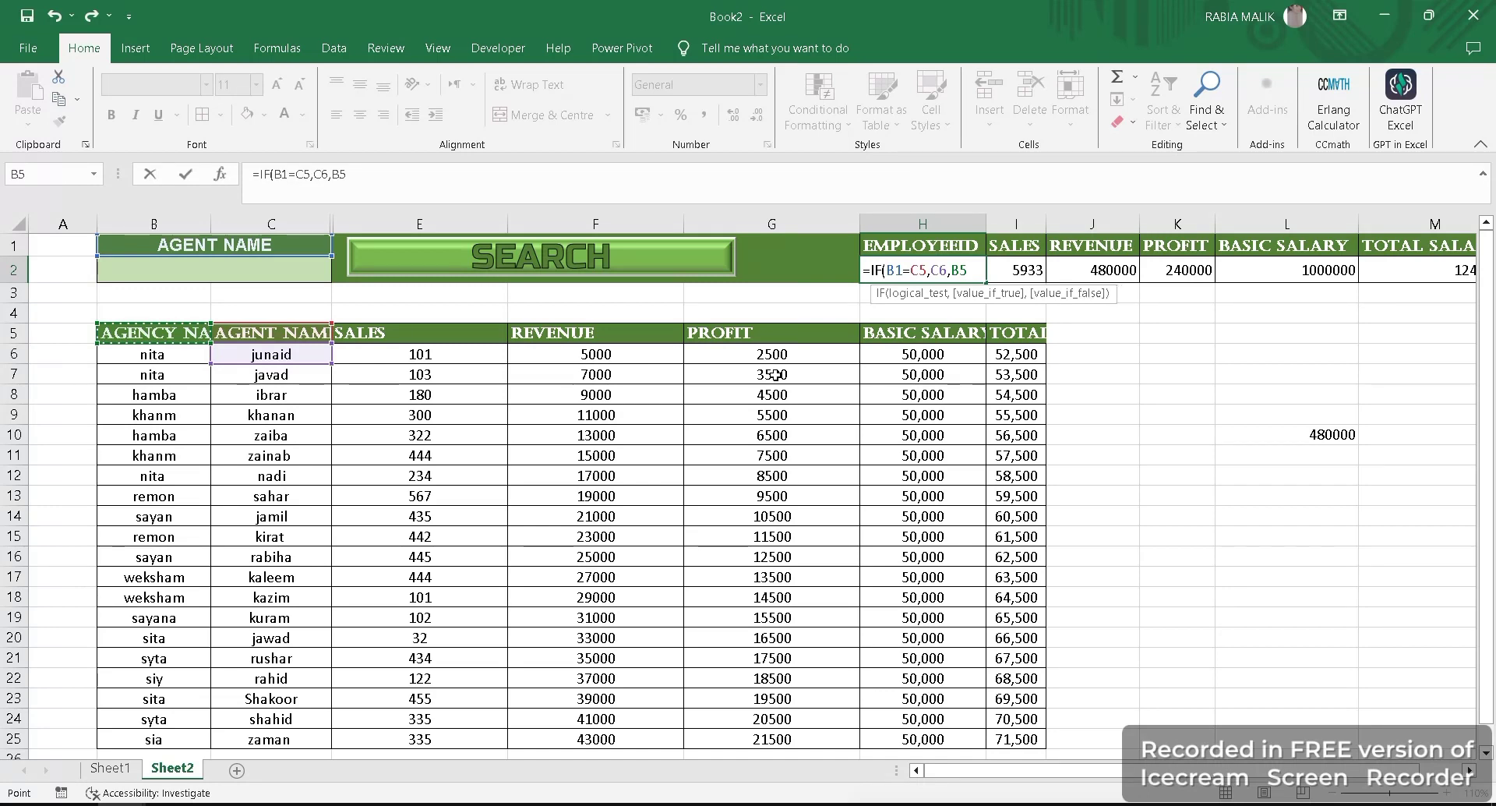
{"action": "left_click", "coordinate": [180, 361]}
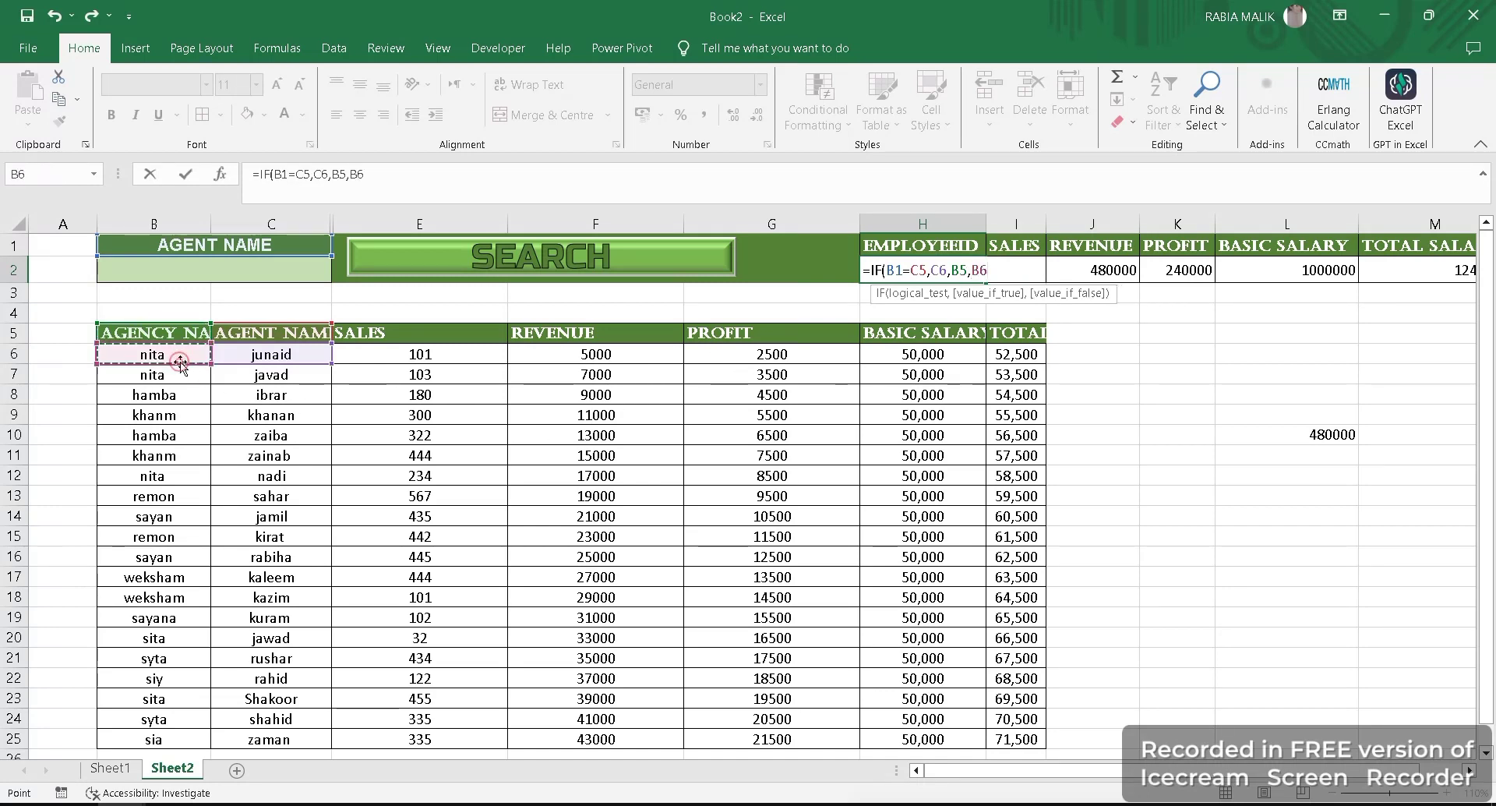
{"action": "key", "text": "Return"}
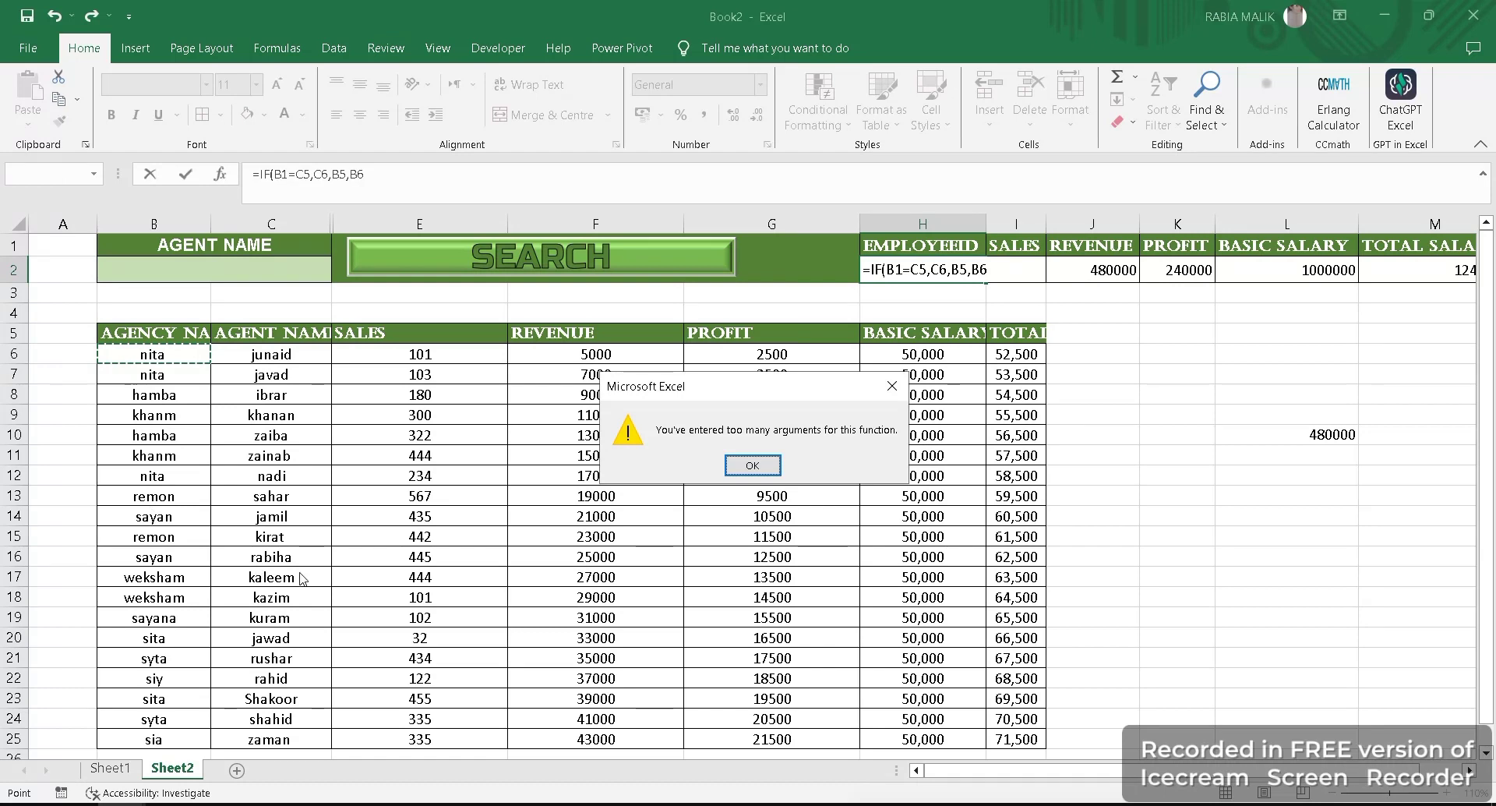
- Remove the B6 argument from the formula in H2 and enter it as =IF(B1=C5,C6,B5)
{"action": "left_click", "coordinate": [891, 386]}
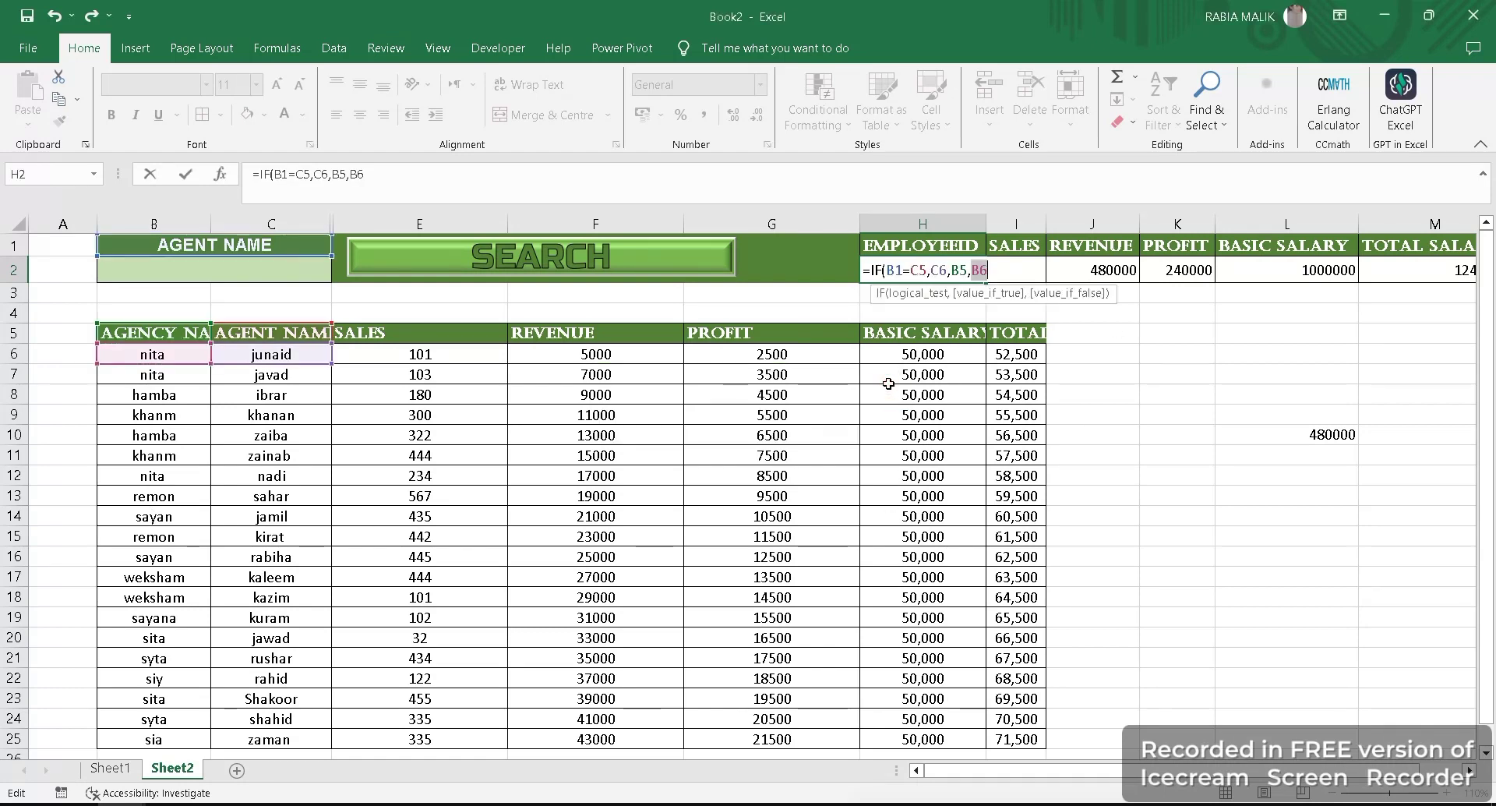
{"action": "key", "text": "BackSpace"}
{"action": "key", "text": "BackSpace"}
{"action": "key", "text": "BackSpace"}
{"action": "key", "text": "ctrl+Return"}
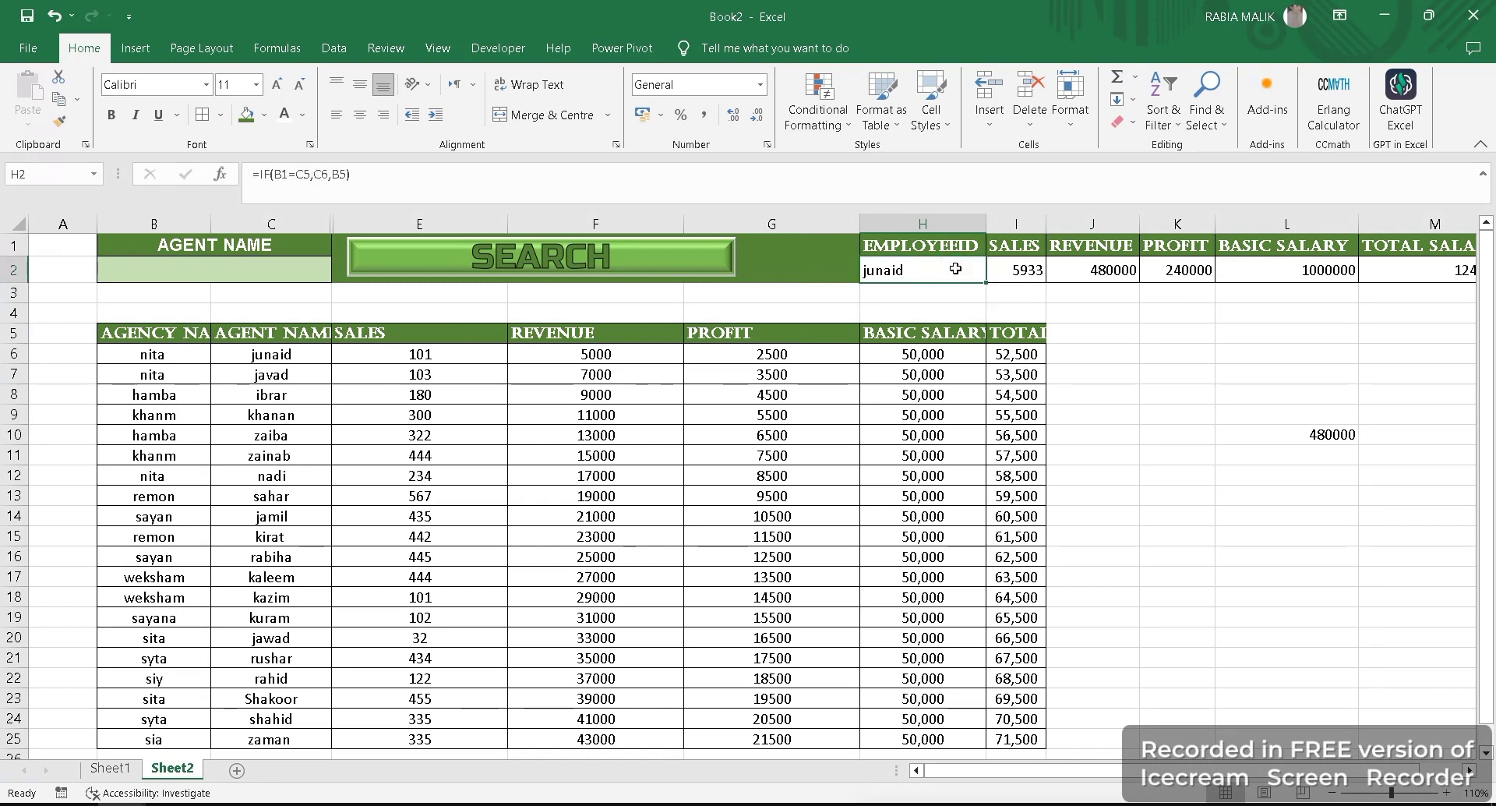
{"action": "double_click", "coordinate": [955, 268]}
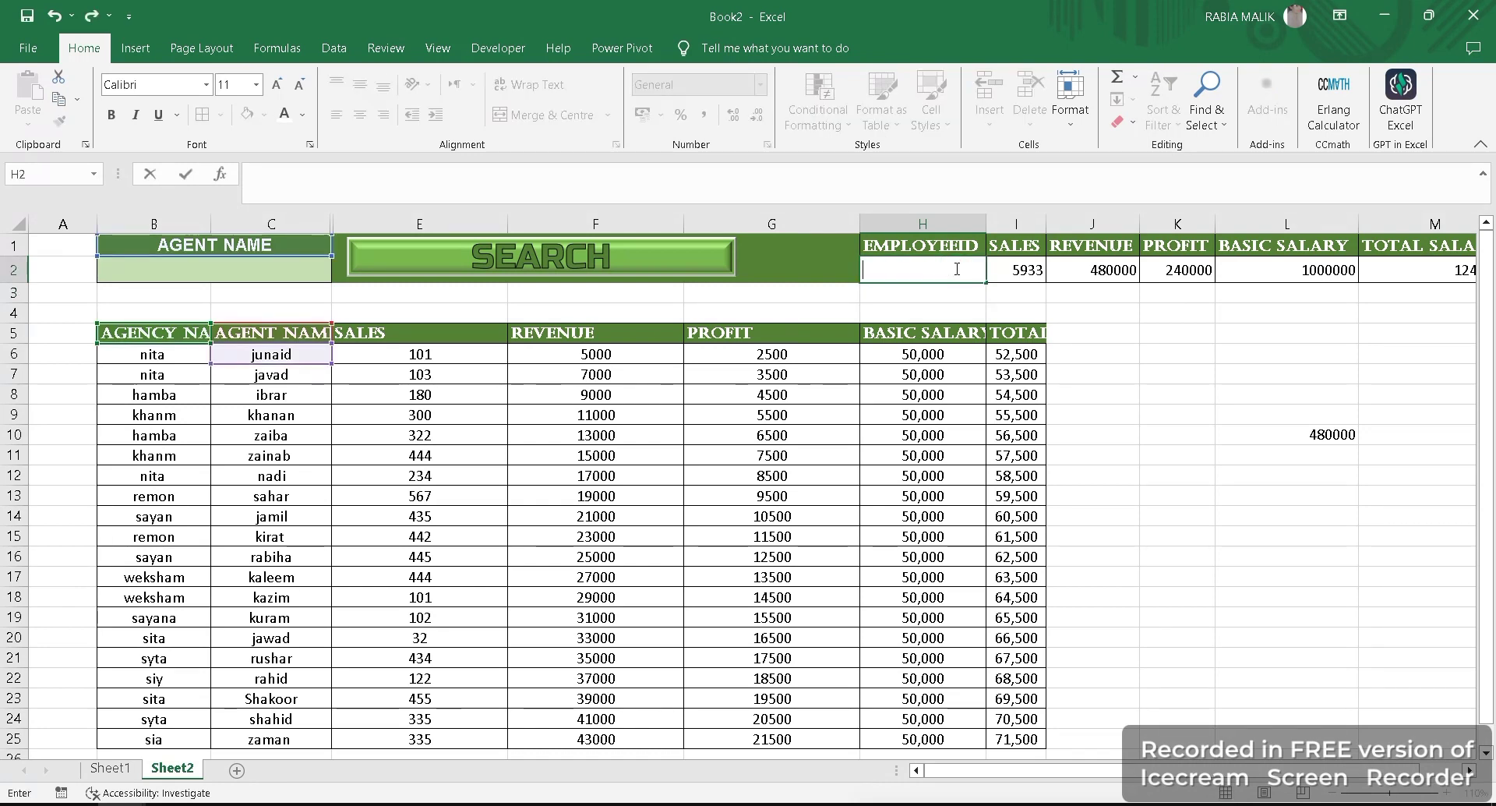
{"action": "type", "text": "="}
{"action": "left_click", "coordinate": [960, 329]}
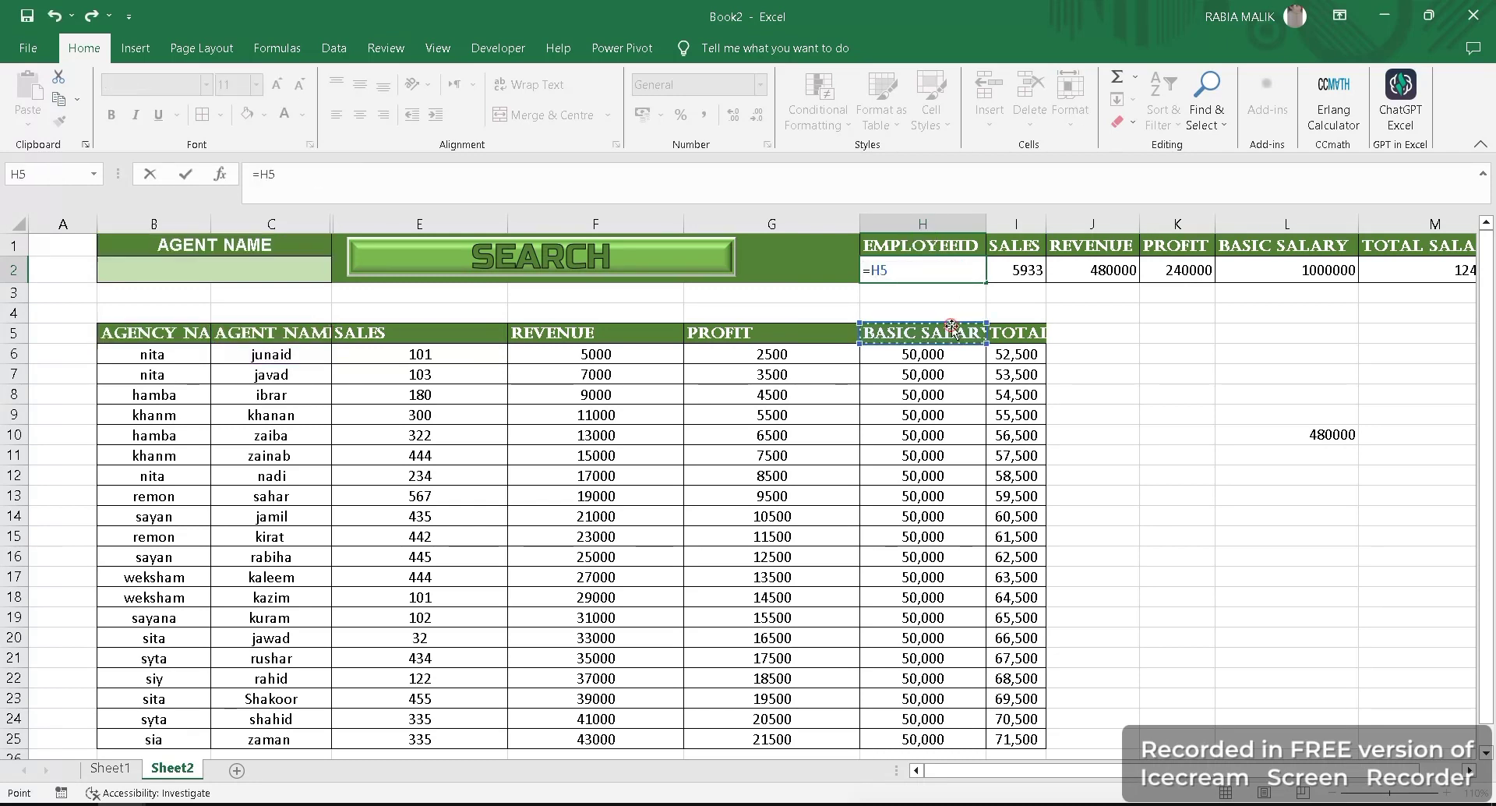
{"action": "key", "text": "ctrl+z"}
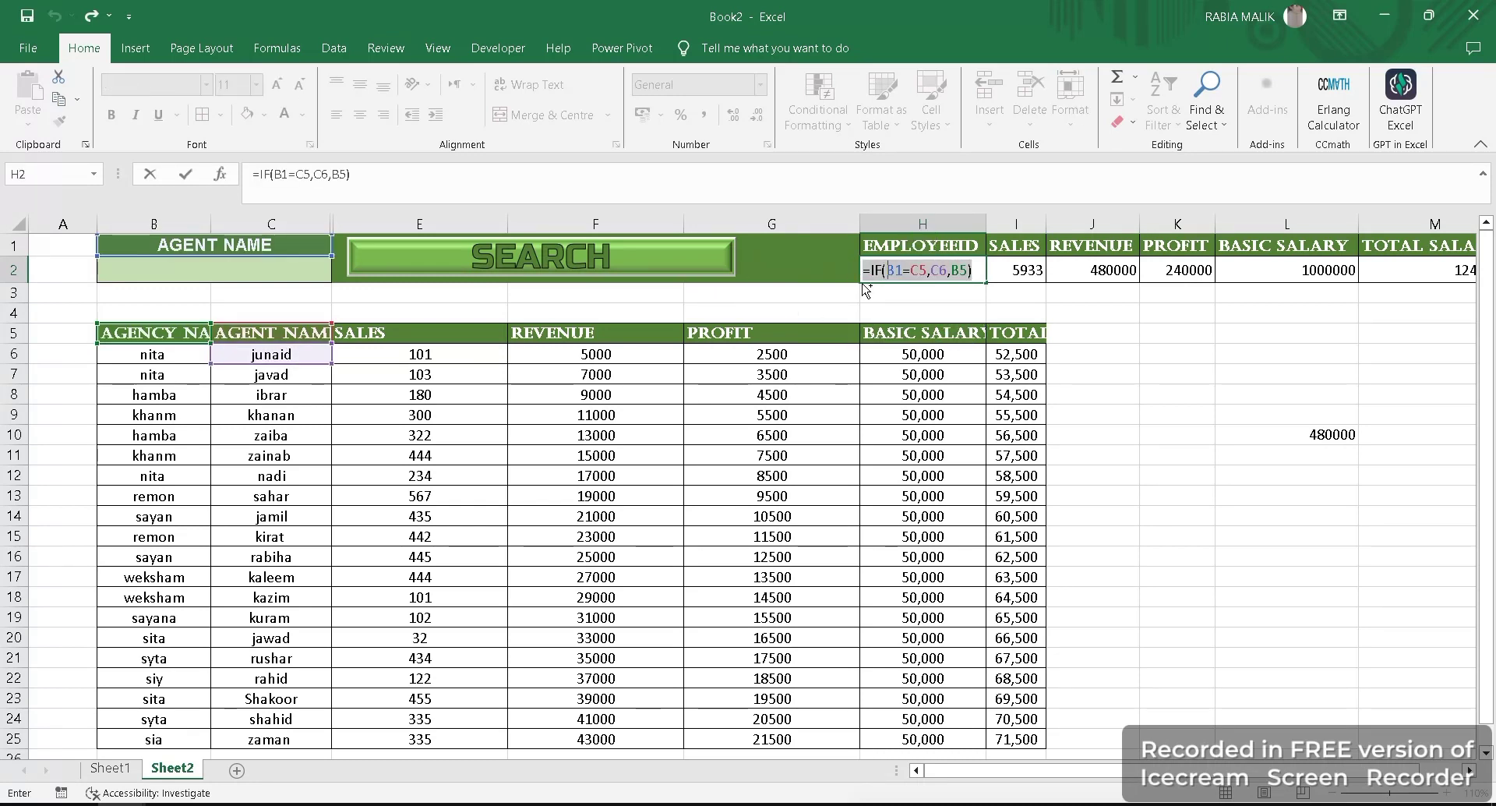
{"action": "key", "text": "ctrl+z"}
{"action": "key", "text": "ctrl+z"}
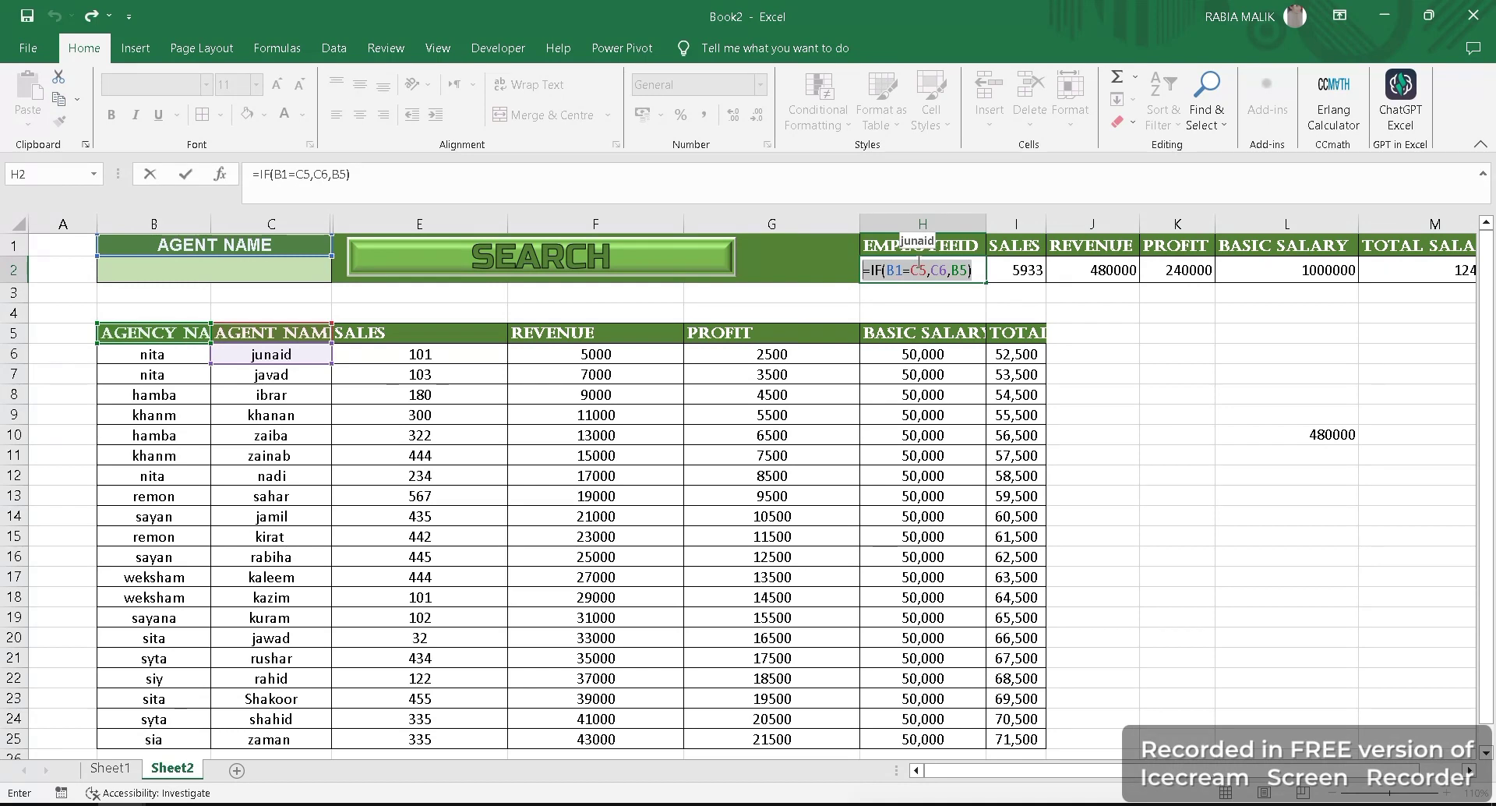
{"action": "key", "text": "Escape"}
- Enter the name of the agent listed in row 12 as the AGENT NAME in B2 and run the search
{"action": "left_click", "coordinate": [199, 263]}
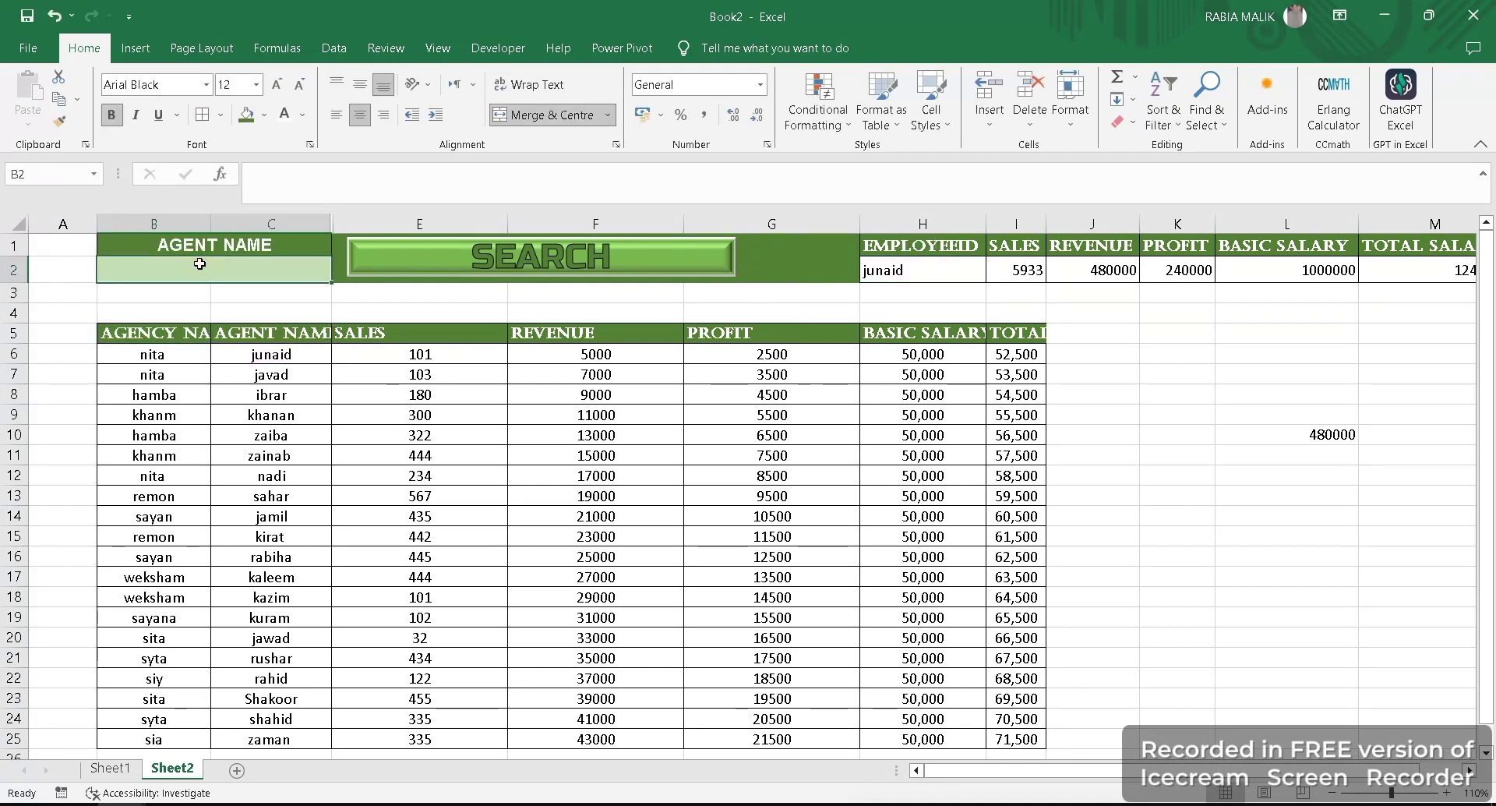
{"action": "type", "text": "nadi"}
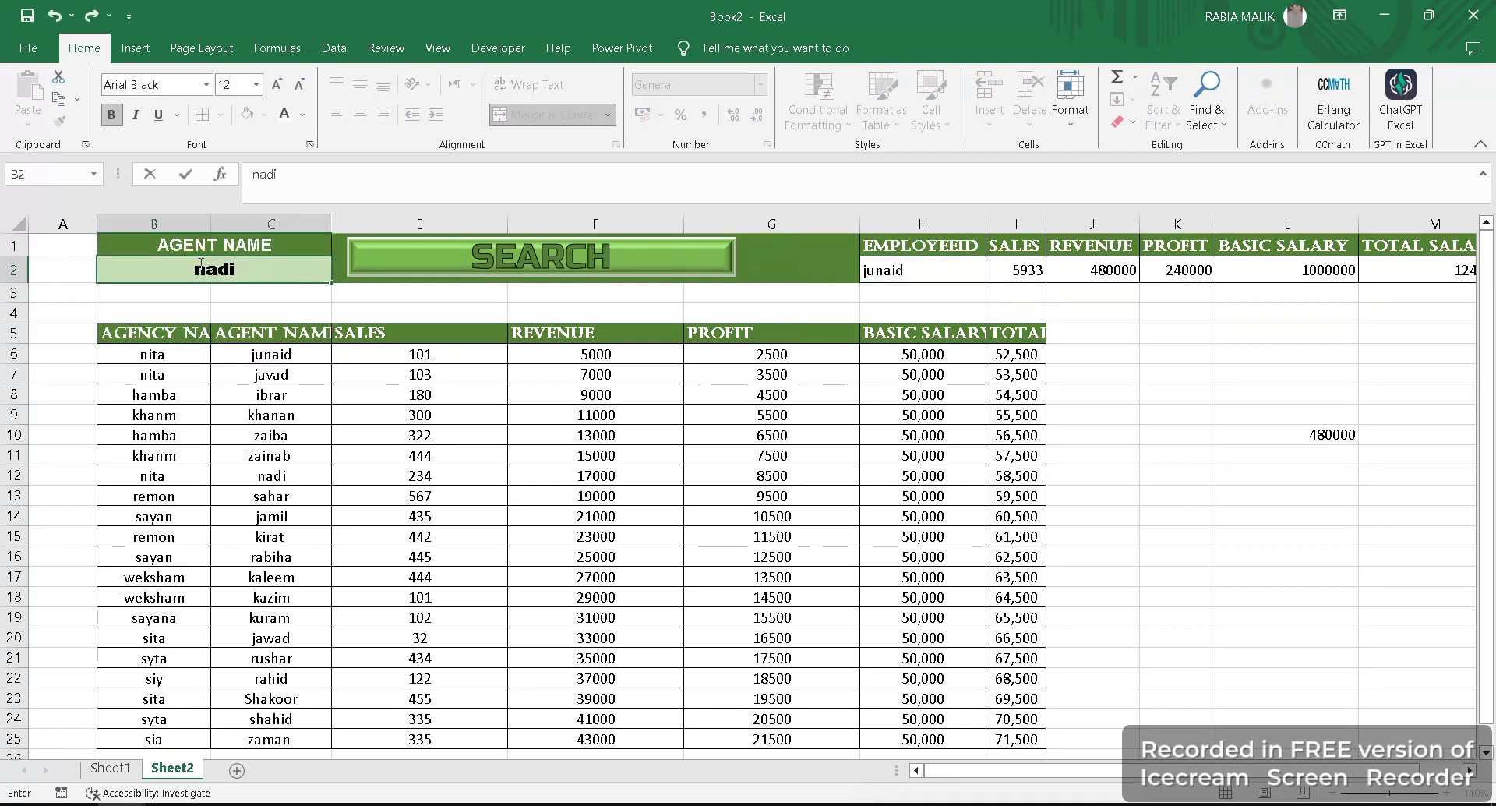
{"action": "left_click", "coordinate": [468, 260]}
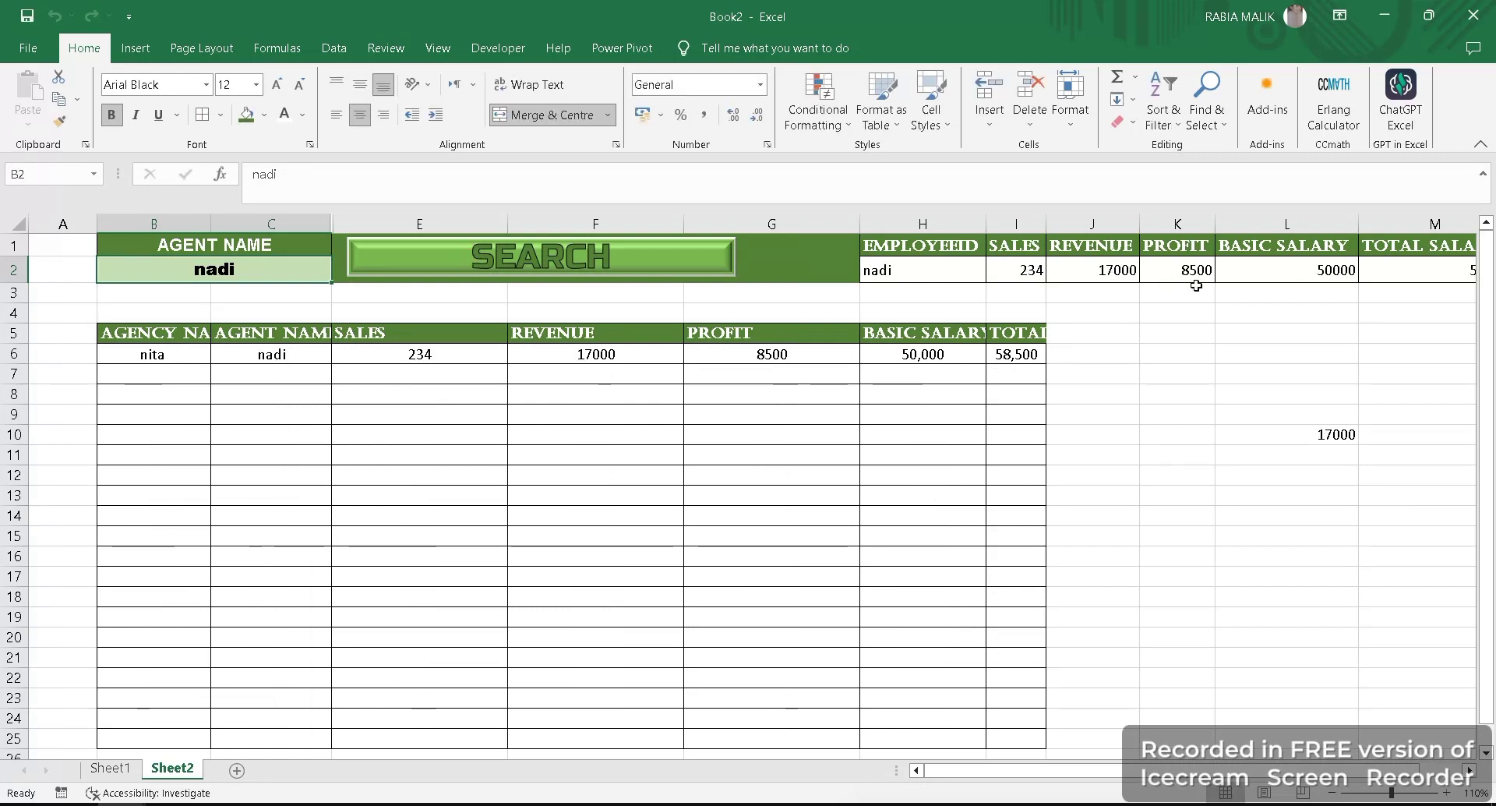
- Search for the agent listed in row 14 of Sheet1 by replacing the name in B2, and review the source data on Sheet1
{"action": "left_click", "coordinate": [1334, 792]}
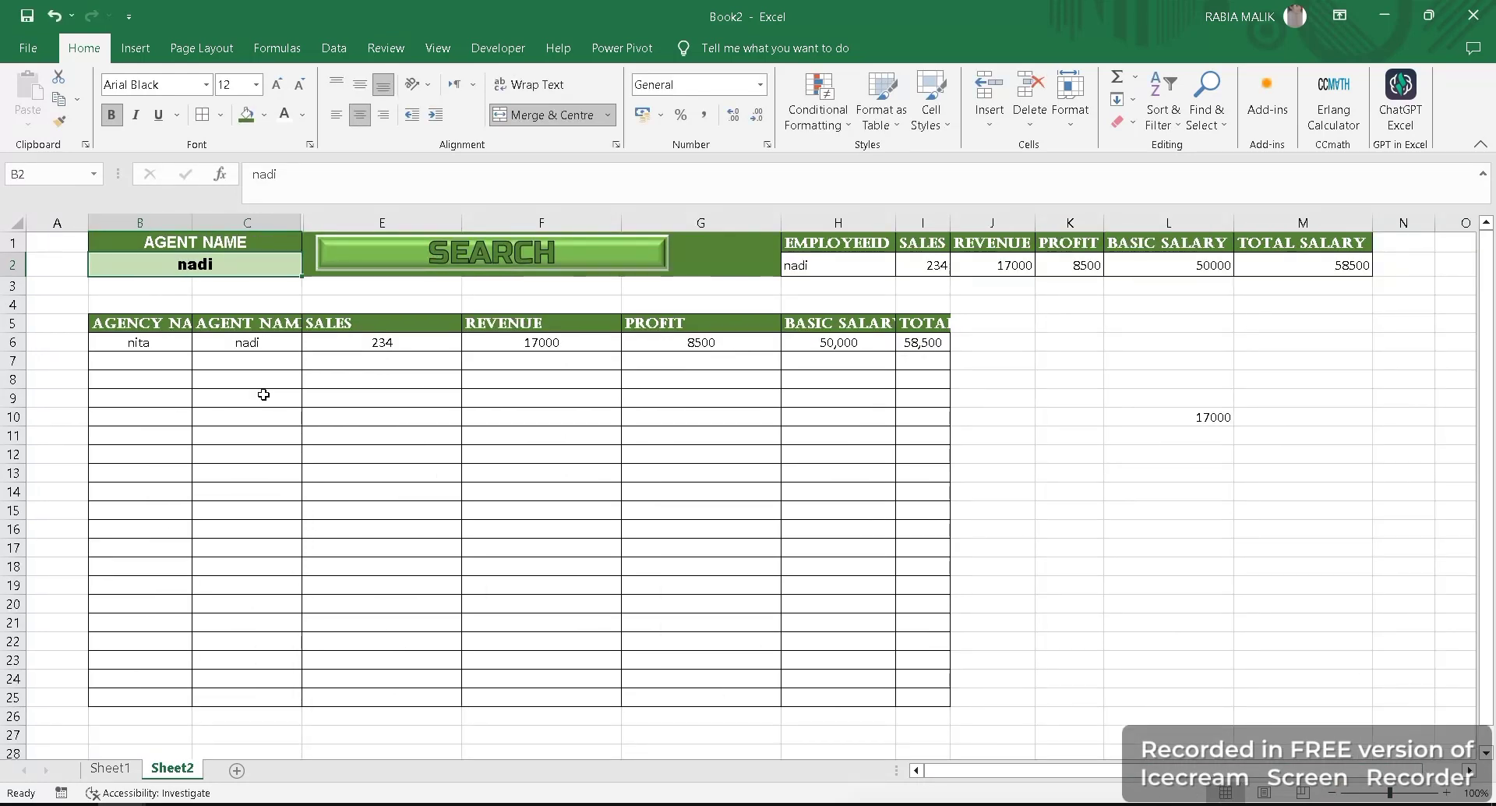
{"action": "left_click", "coordinate": [225, 266]}
{"action": "key", "text": "BackSpace"}
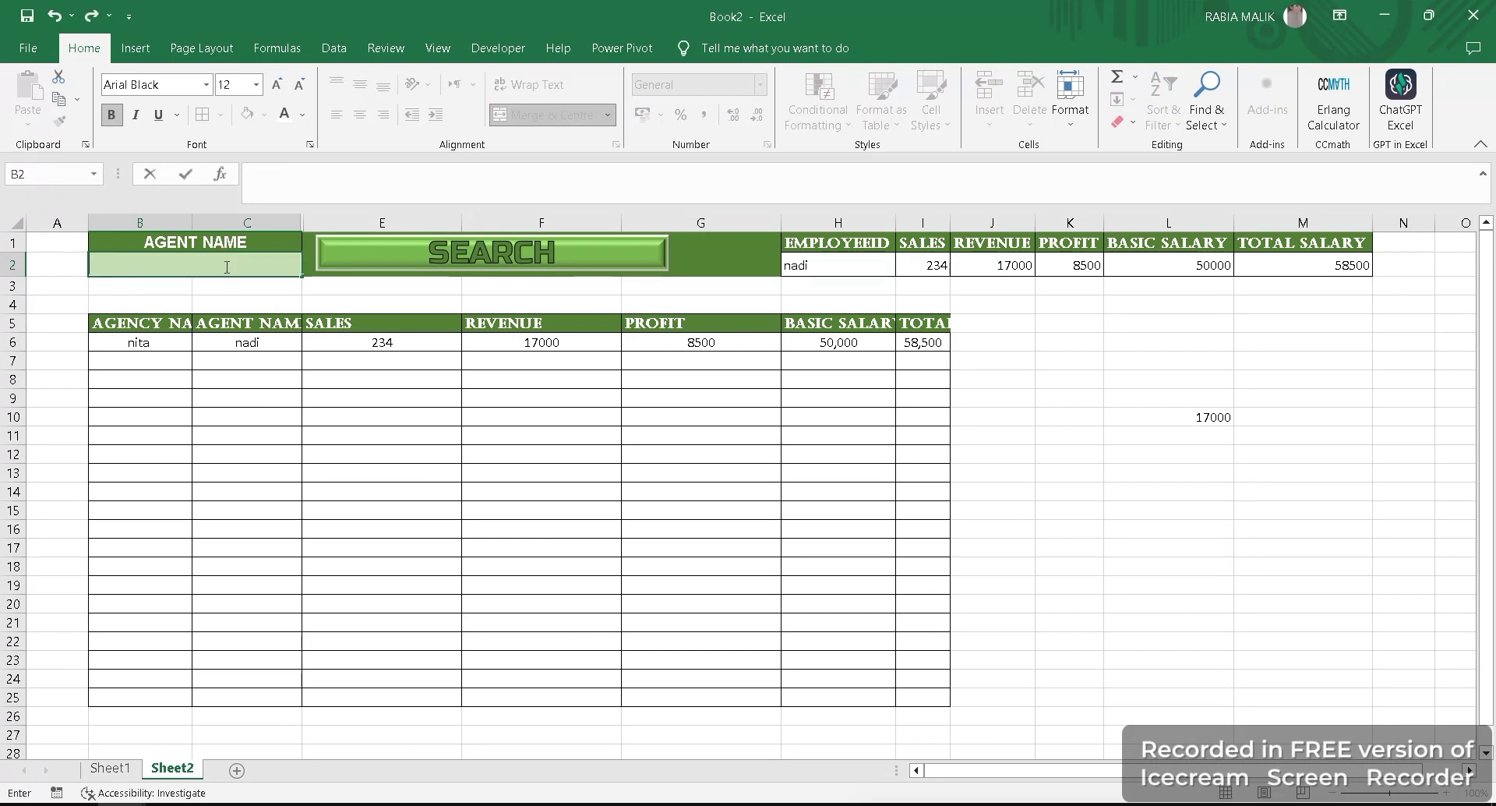
{"action": "type", "text": "kazim"}
{"action": "left_click", "coordinate": [577, 254]}
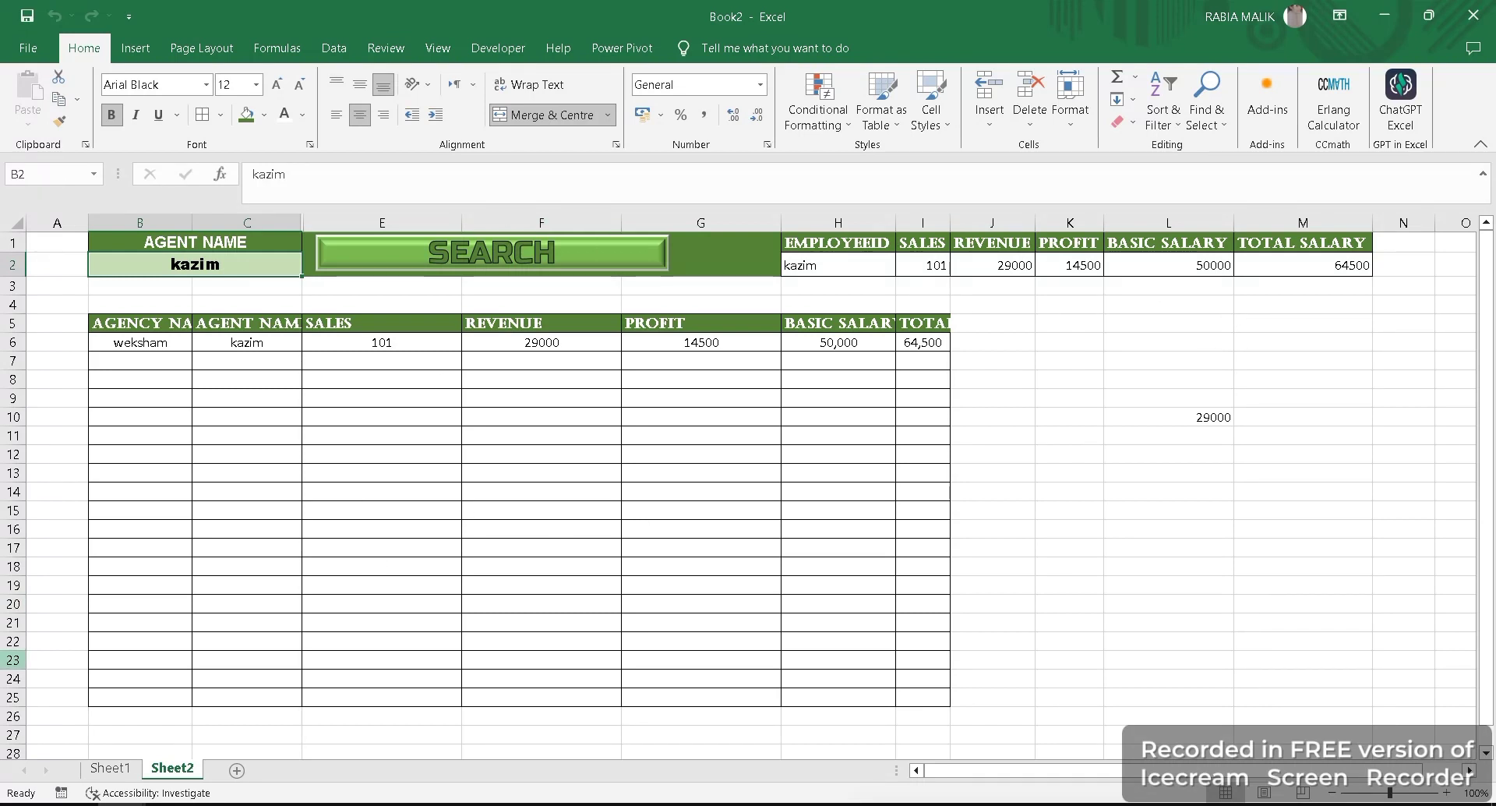
{"action": "left_click", "coordinate": [109, 767]}
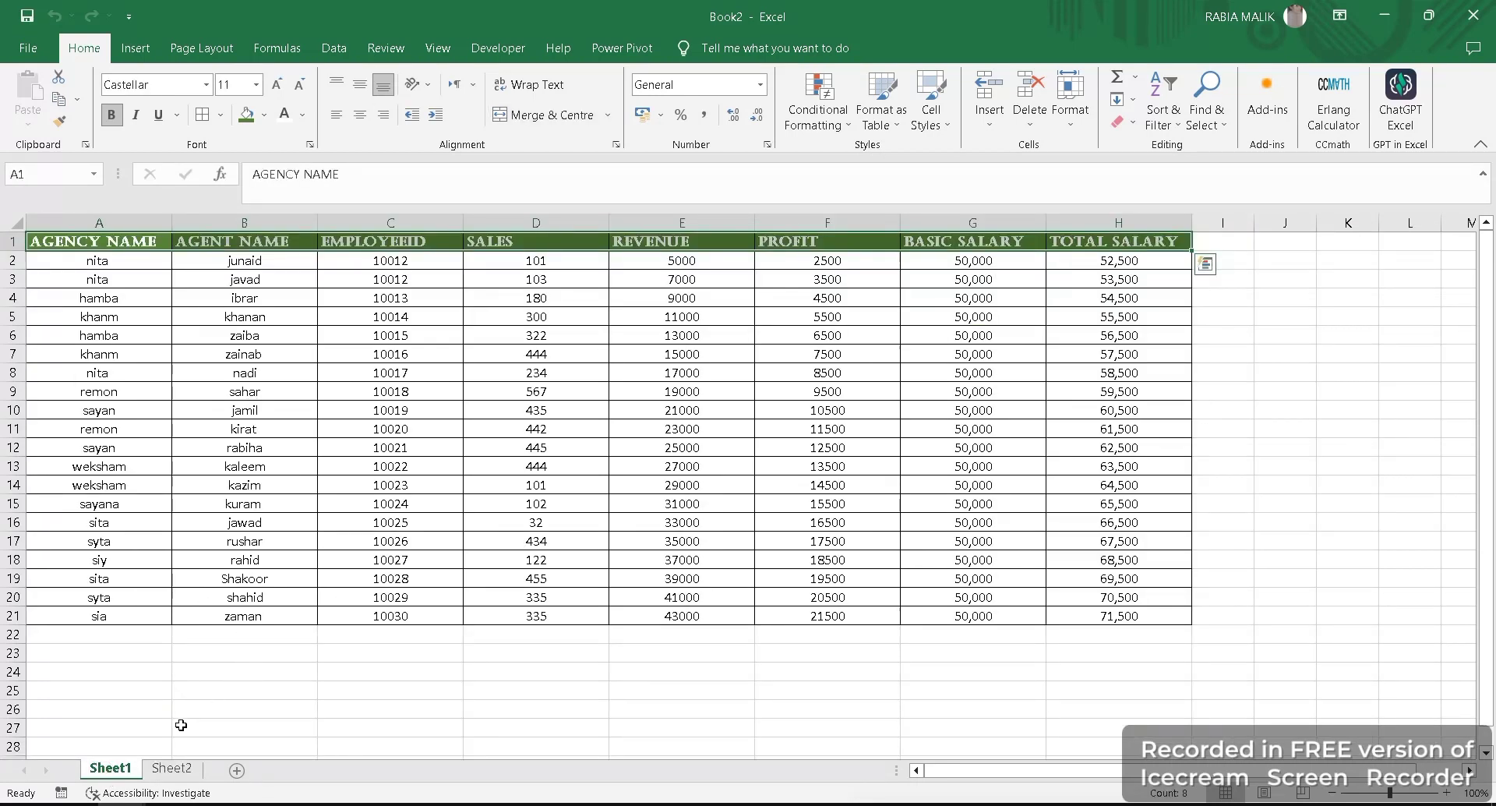
{"action": "left_click", "coordinate": [172, 768]}
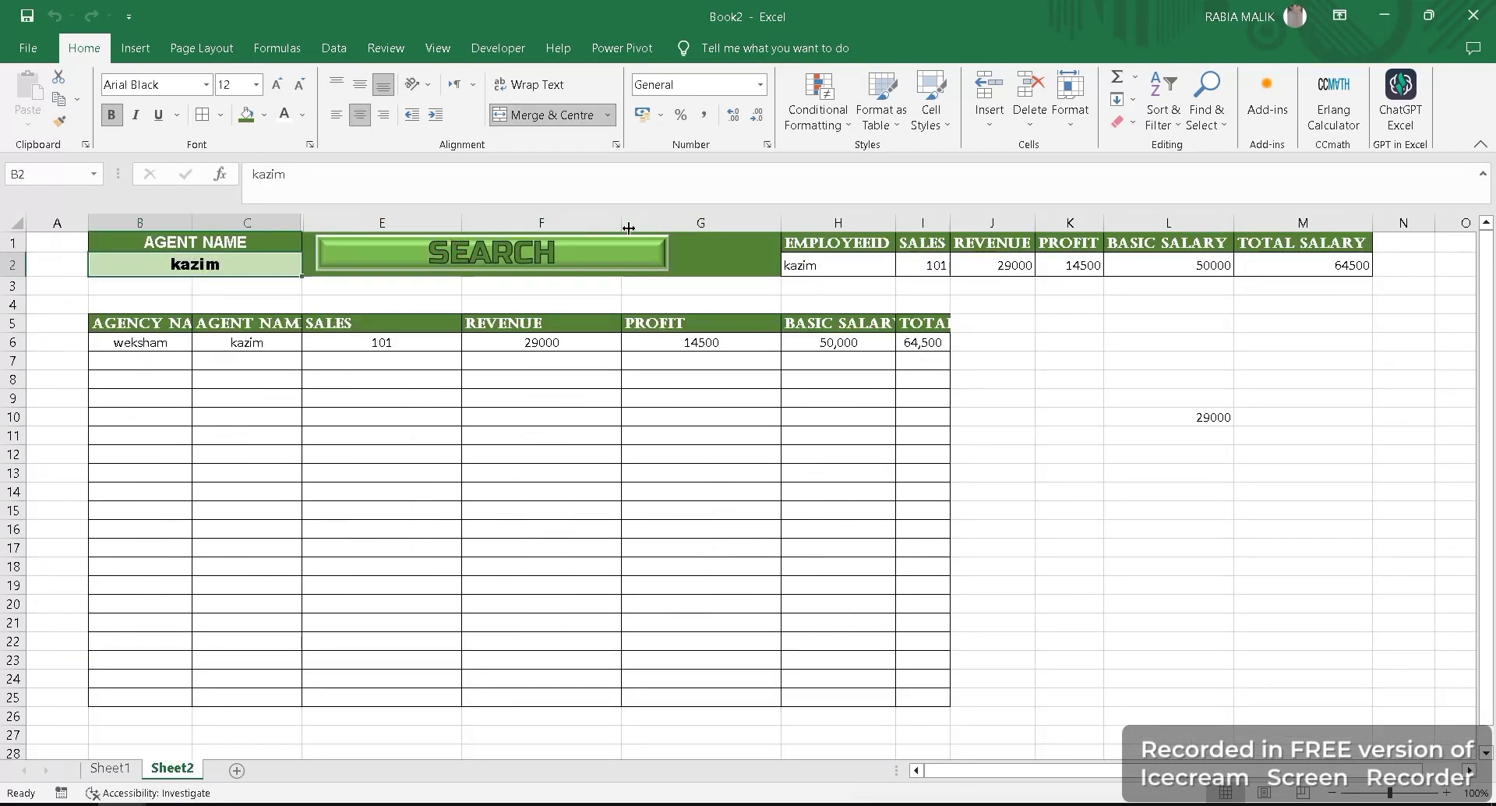
- Narrow column G so the green header cell ends just past the SEARCH button, and run the search again
{"action": "left_click", "coordinate": [704, 242]}
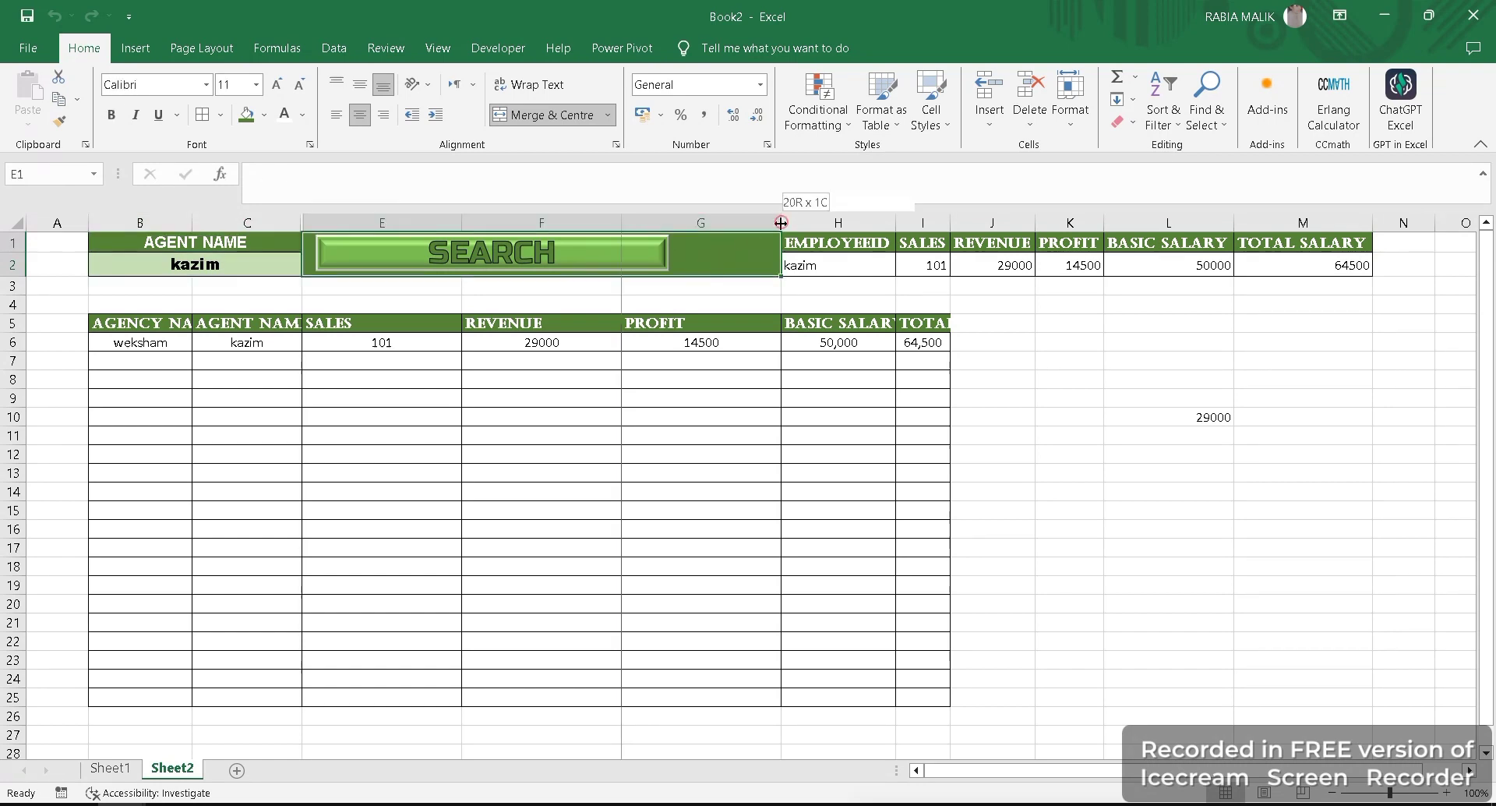
{"action": "left_click_drag", "start_coordinate": [781, 223], "coordinate": [679, 226]}
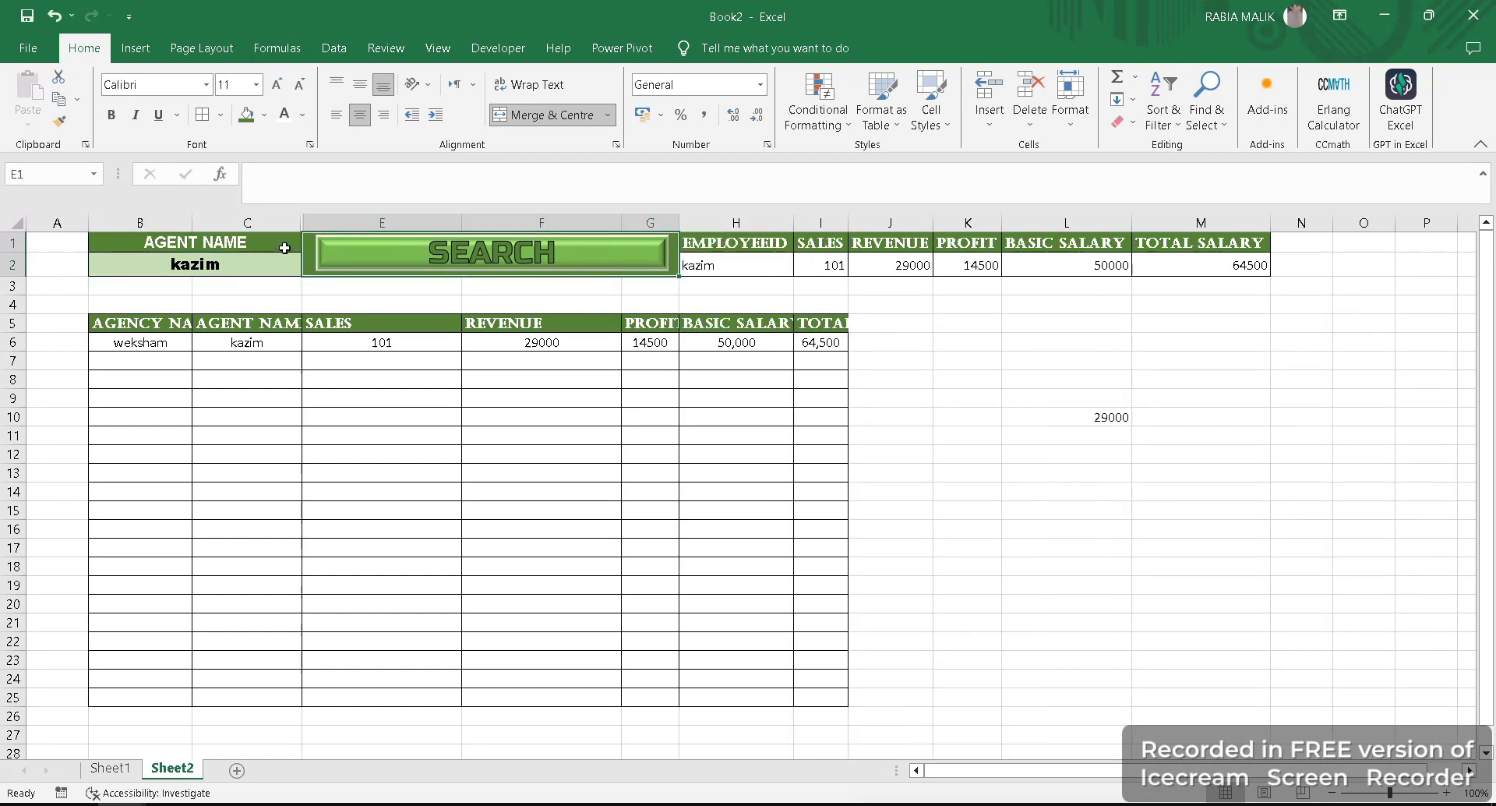
{"action": "left_click", "coordinate": [354, 284]}
{"action": "left_click", "coordinate": [464, 263]}
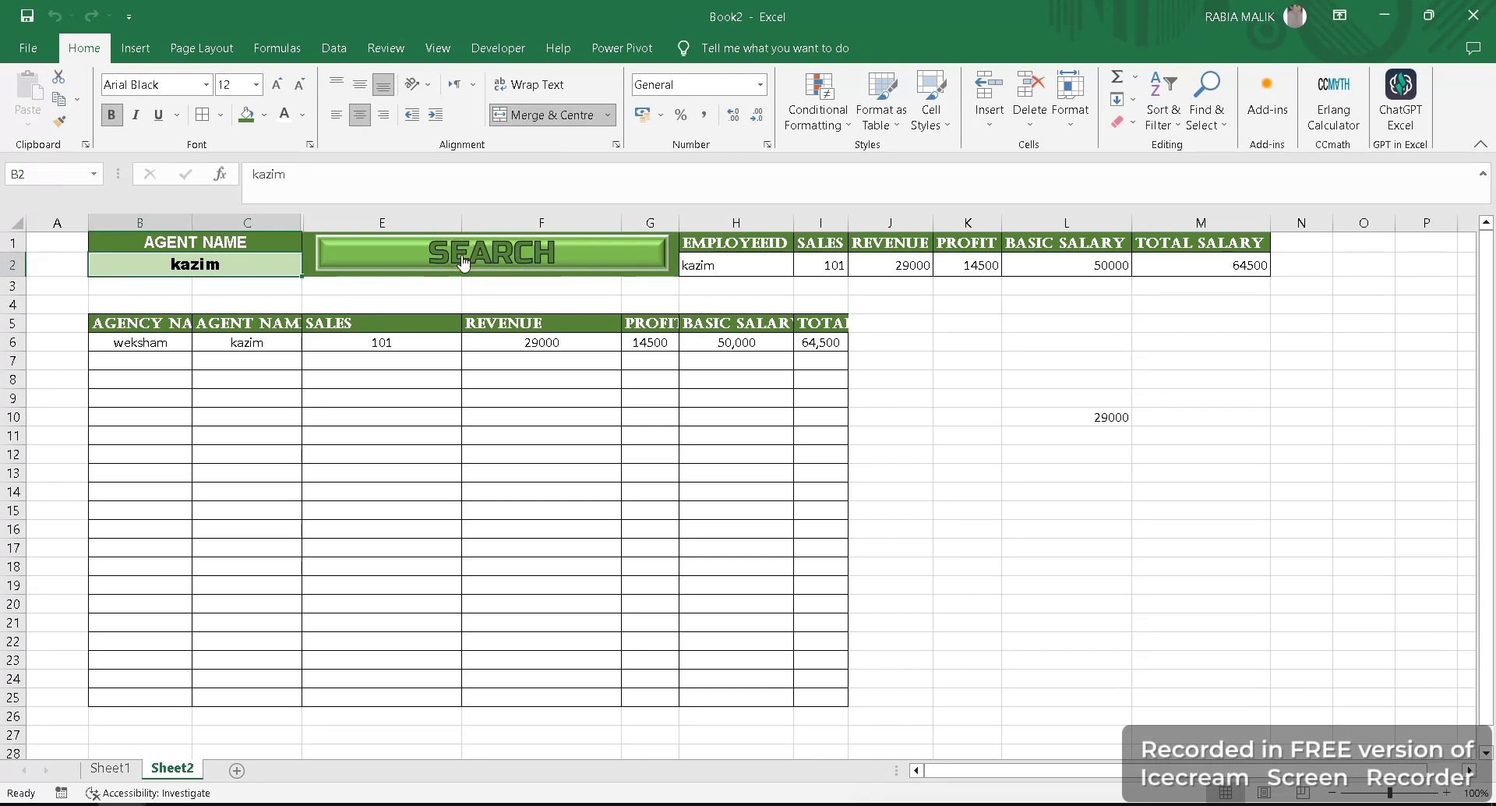